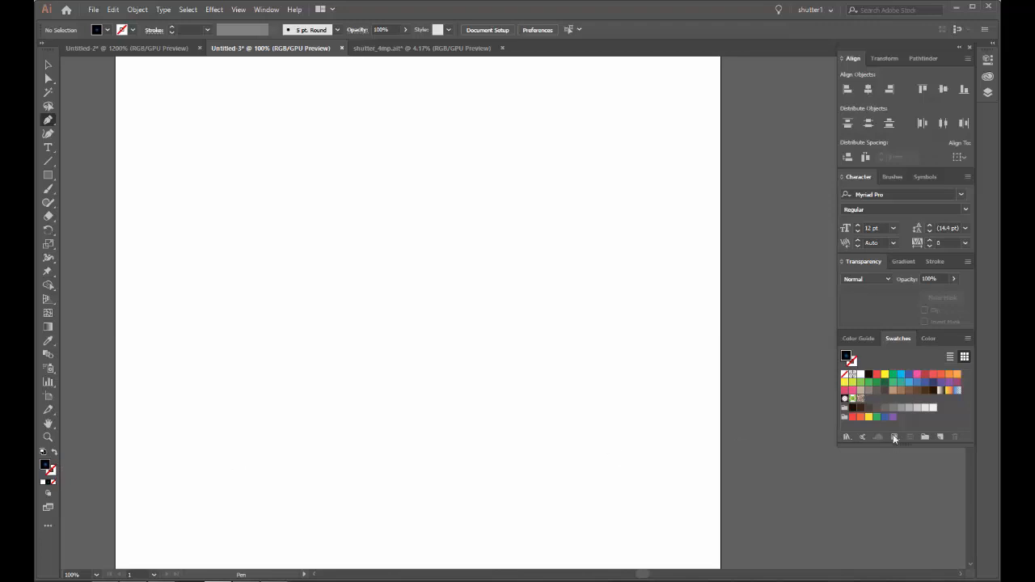
Step: Set the drawing colours to no fill with a black stroke and display the RGB color sliders
left_click(867, 376)
left_click(53, 453)
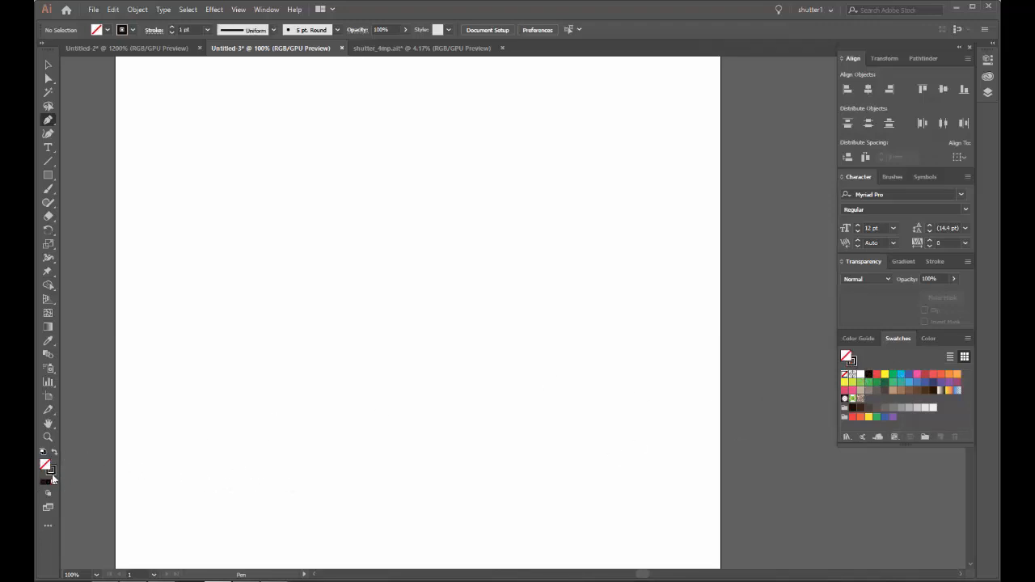
left_click(51, 478)
left_click(903, 339)
left_click(926, 338)
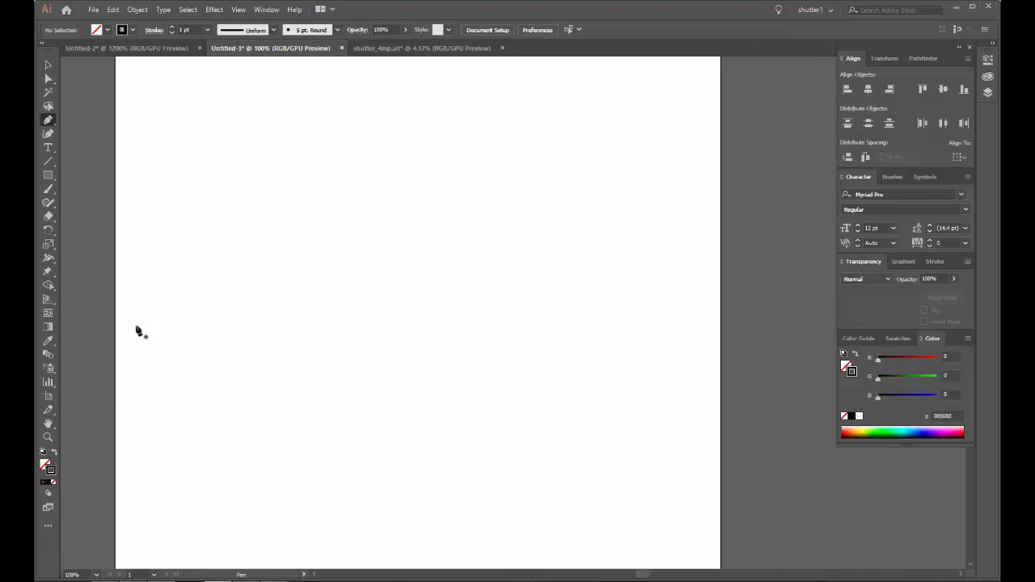
Step: Start a wavy Pen path at the artboard's left side, curving through a small crest, a trough and a wide crest
left_click(136, 325)
left_click_drag(169, 295, 188, 302)
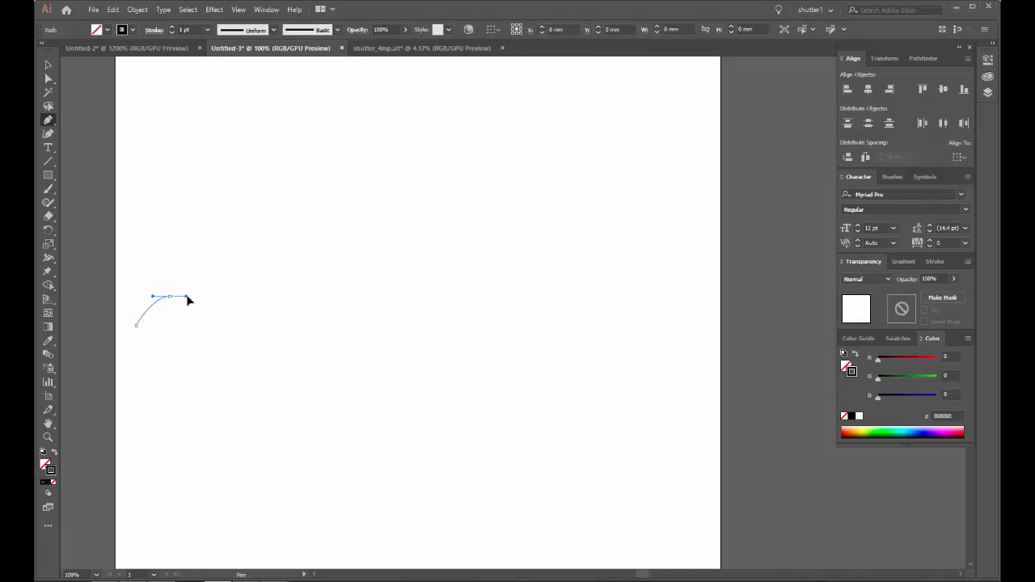
left_click_drag(225, 357, 250, 361)
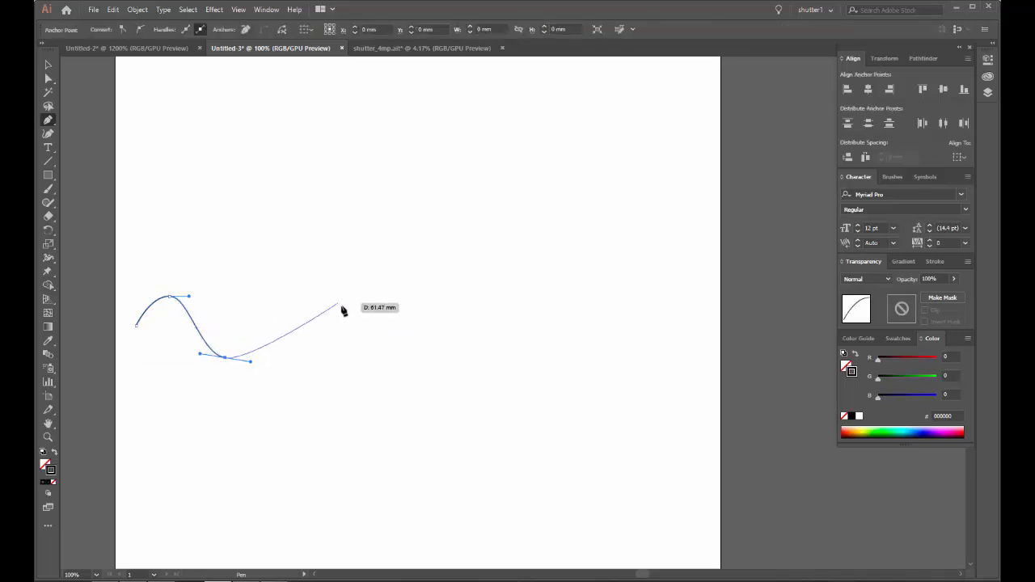
left_click_drag(375, 297, 466, 280)
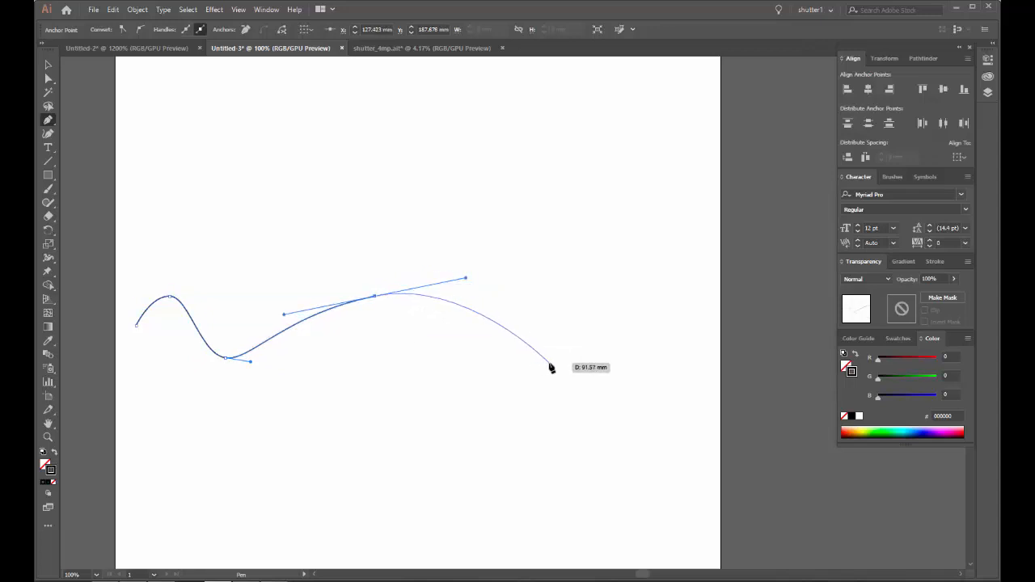
left_click_drag(550, 368, 612, 376)
left_click_drag(608, 373, 636, 349)
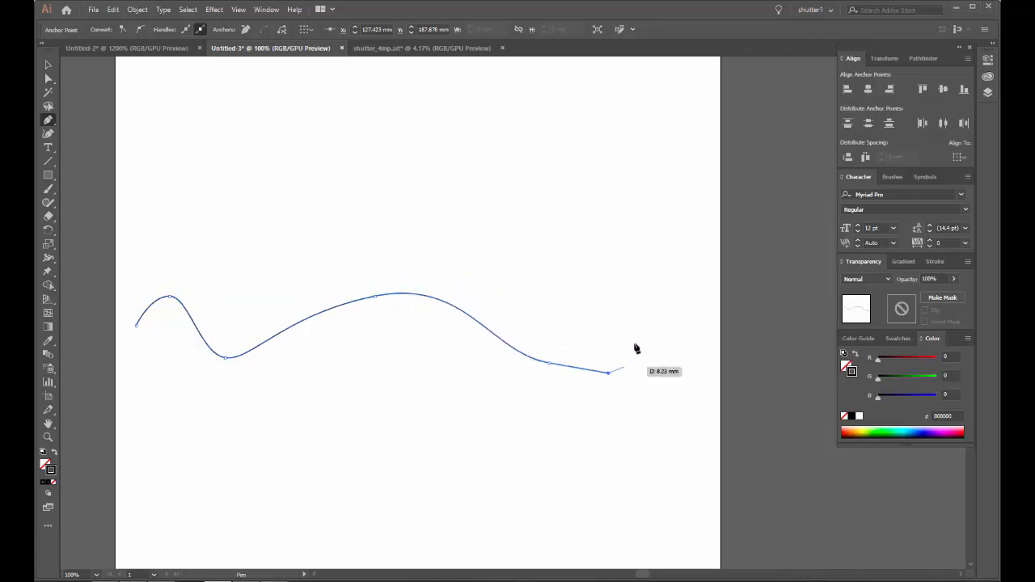
key("ctrl+z")
key("ctrl+z")
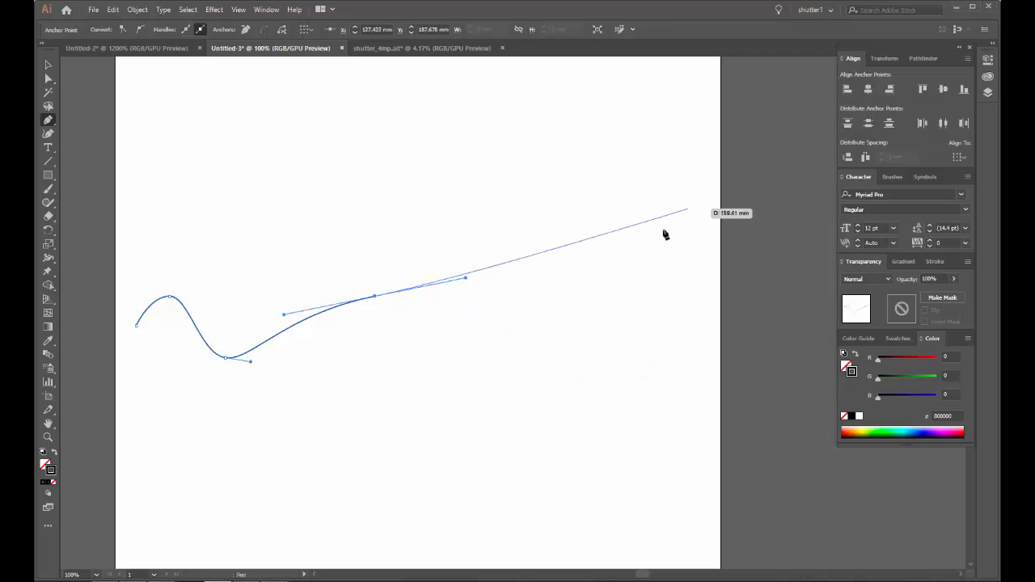
Step: Continue the wave through a smooth trough up to a crest at the artboard's right edge and end the path
left_click_drag(597, 299, 462, 291)
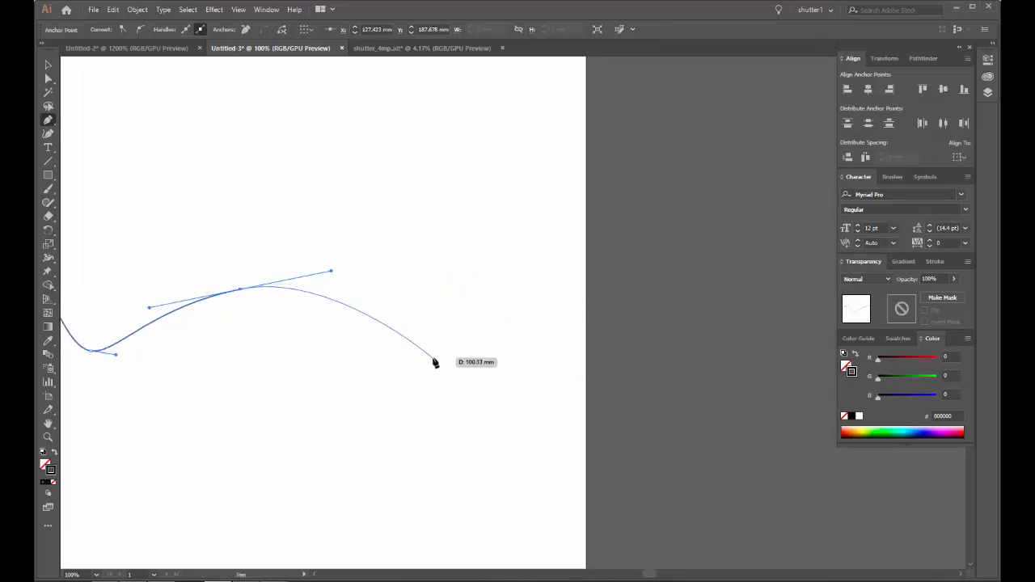
left_click_drag(433, 358, 490, 364)
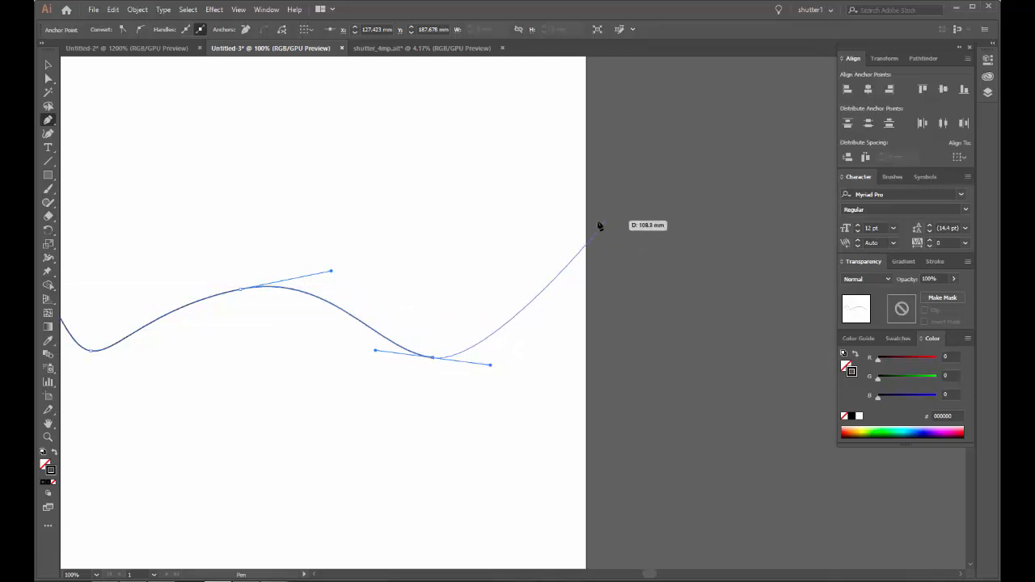
left_click_drag(583, 225, 654, 227)
scroll(558, 267, "down", 1)
left_click(621, 302, "ctrl")
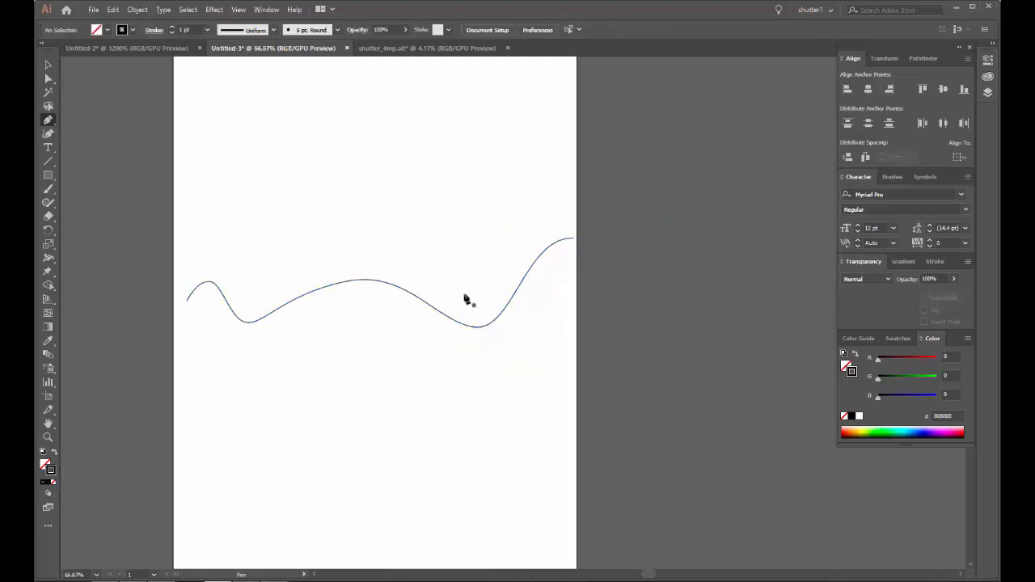
Step: Start a second wavy Pen path below the first, with a low crest, a shallow trough, a taller crest and a deep trough
scroll(279, 327, "up", 1)
scroll(277, 330, "down", 1)
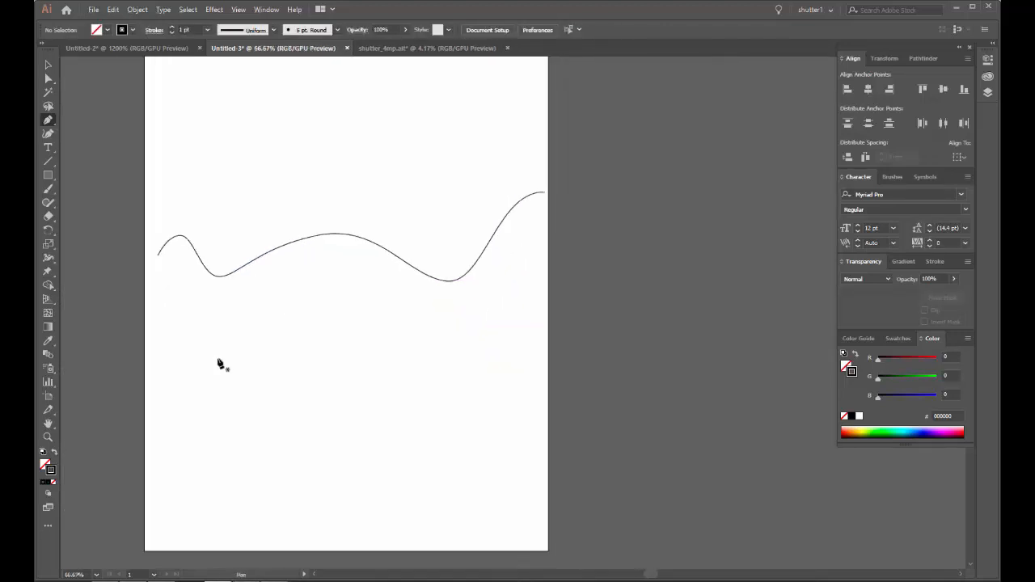
scroll(164, 359, "up", 2)
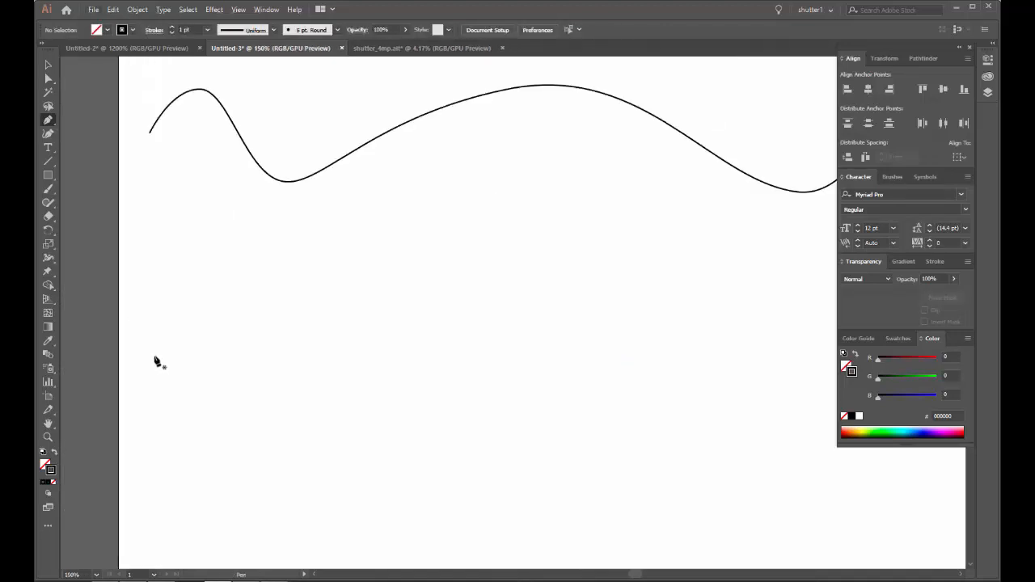
left_click(154, 357)
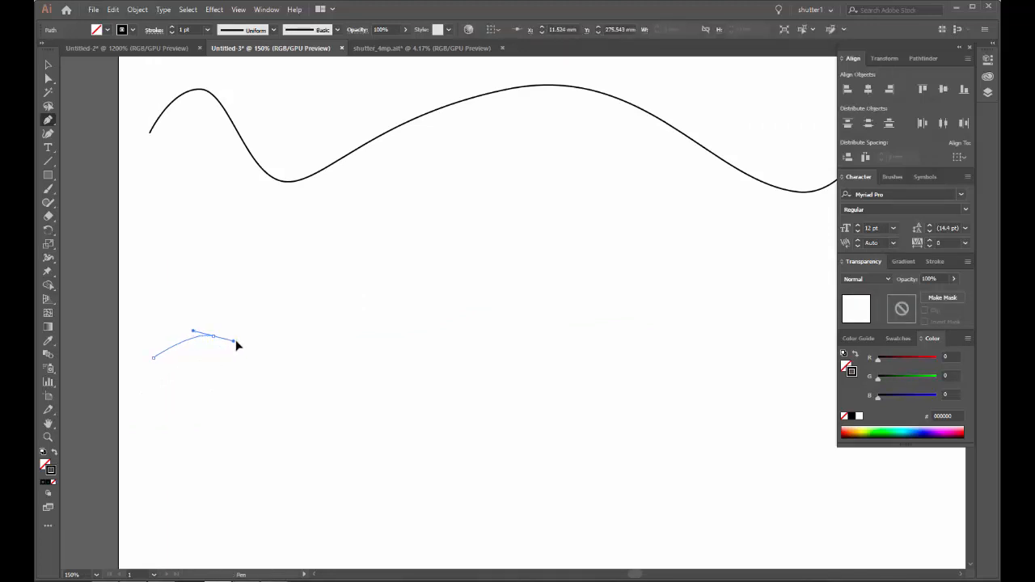
left_click_drag(249, 341, 248, 340)
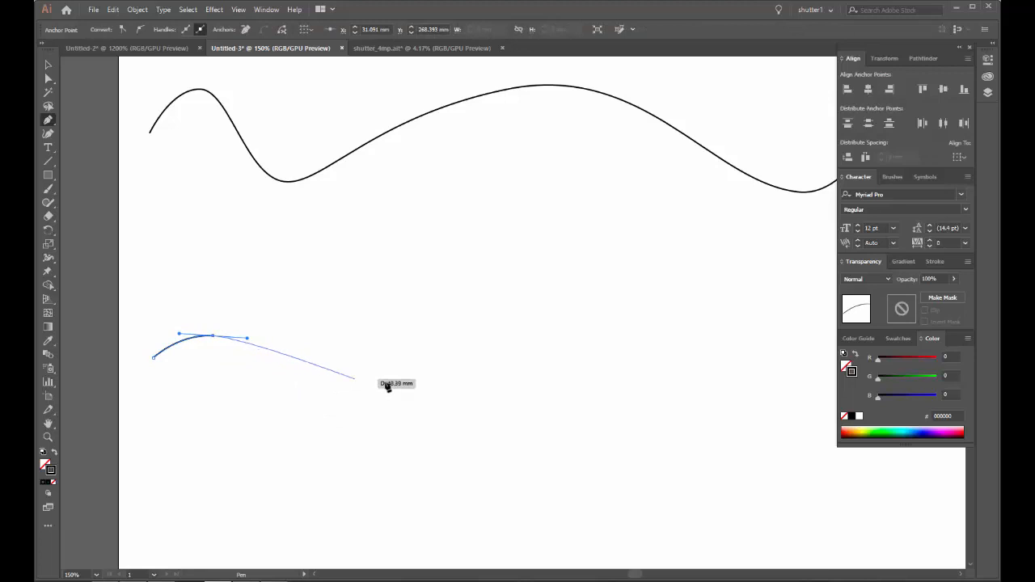
left_click_drag(403, 382, 481, 386)
key("ctrl+minus")
key("ctrl+minus")
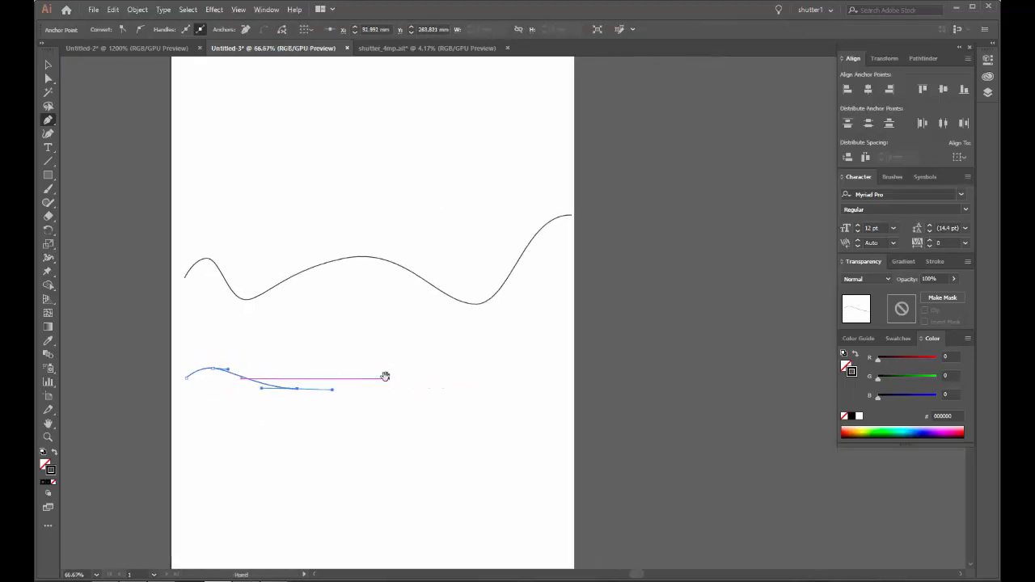
left_click_drag(358, 324, 381, 323)
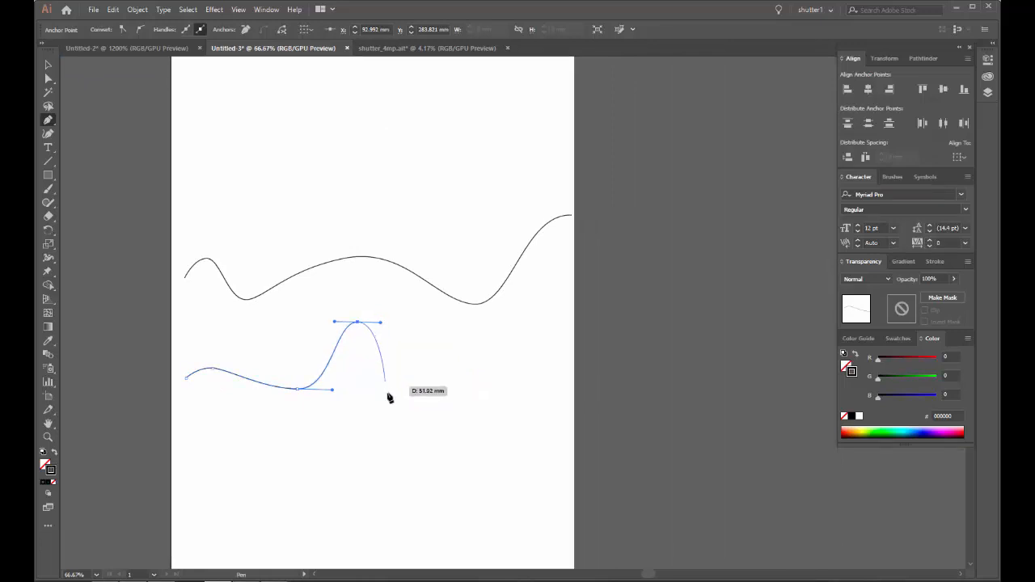
left_click_drag(401, 416, 285, 447)
Step: Extend the second wave through a higher crest, a broad trough and a tall crest beyond the artboard's right edge, then end the path
scroll(414, 400, "up", 1)
left_click_drag(316, 277, 369, 278)
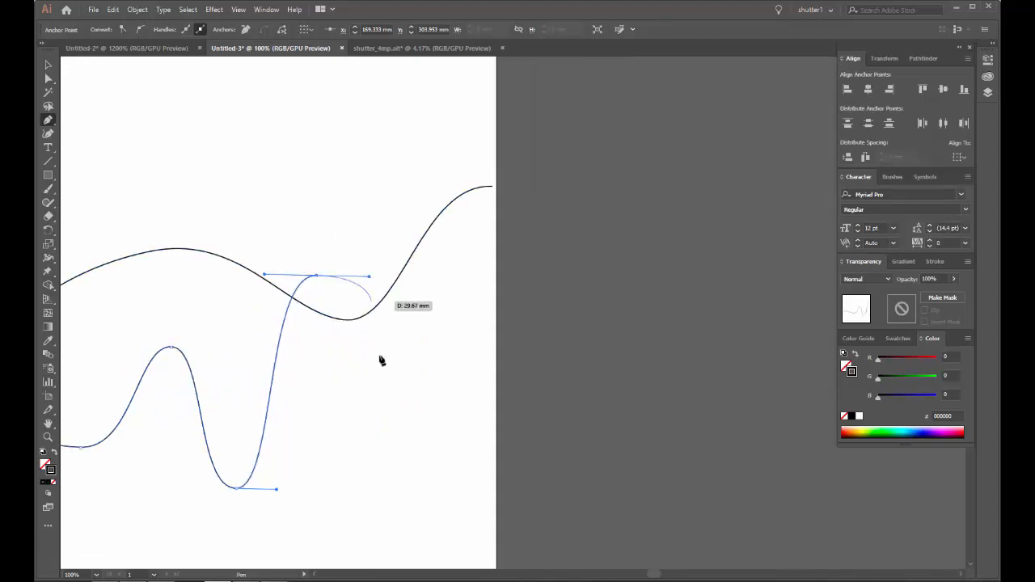
left_click_drag(377, 529, 337, 472)
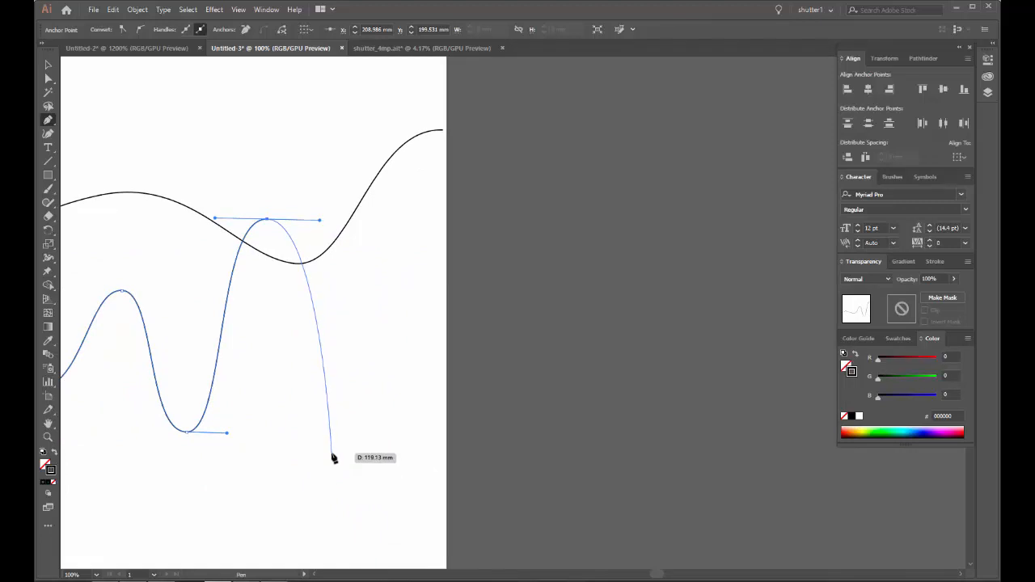
left_click_drag(347, 362, 422, 363)
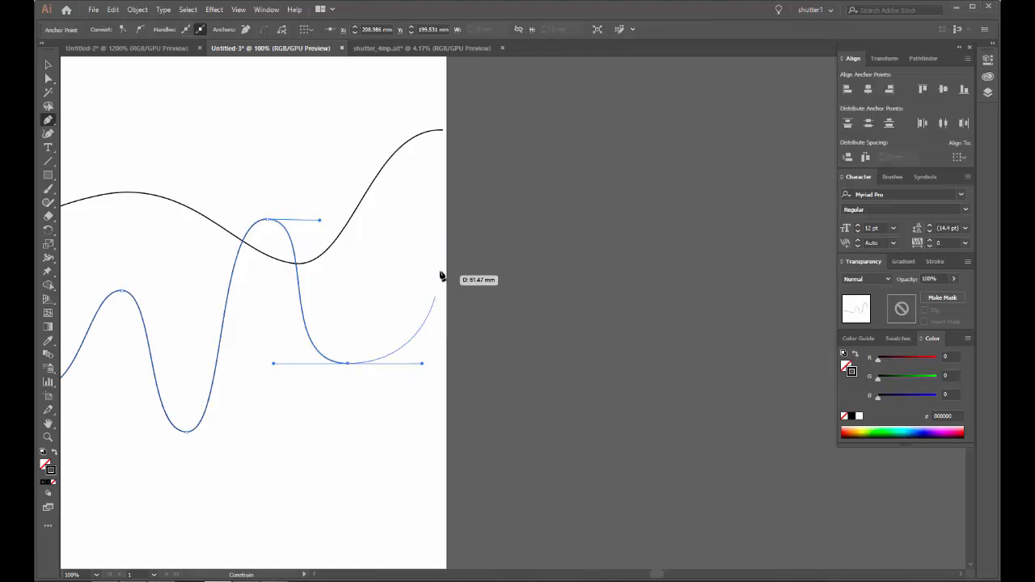
left_click_drag(485, 145, 556, 141)
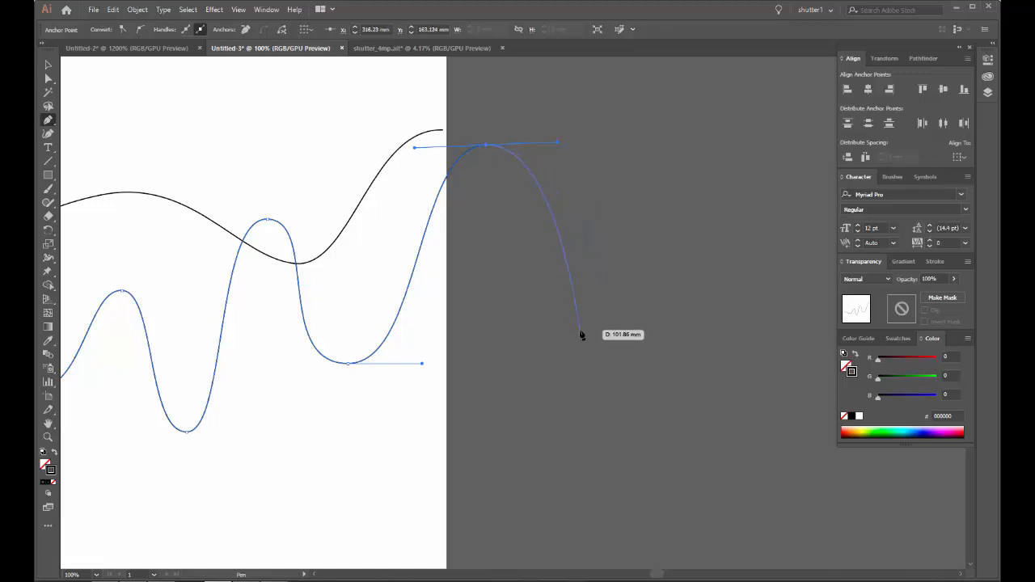
left_click(571, 264)
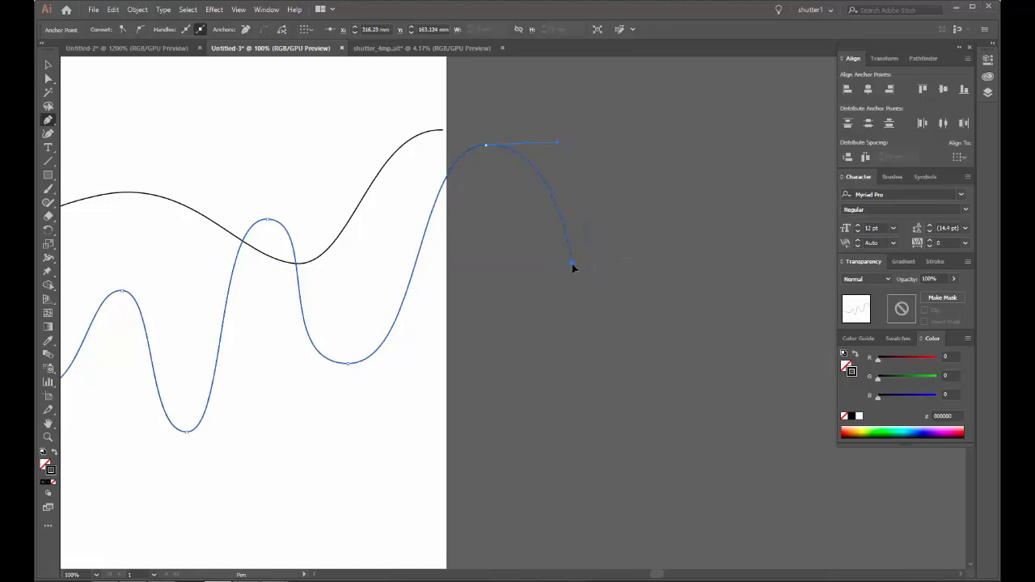
left_click(575, 307, "ctrl")
Step: Start a third wavy Pen path below the second, with a small trough, a narrow crest, a deep trough and a wide crest
scroll(465, 306, "down", 1)
left_click_drag(302, 425, 452, 349)
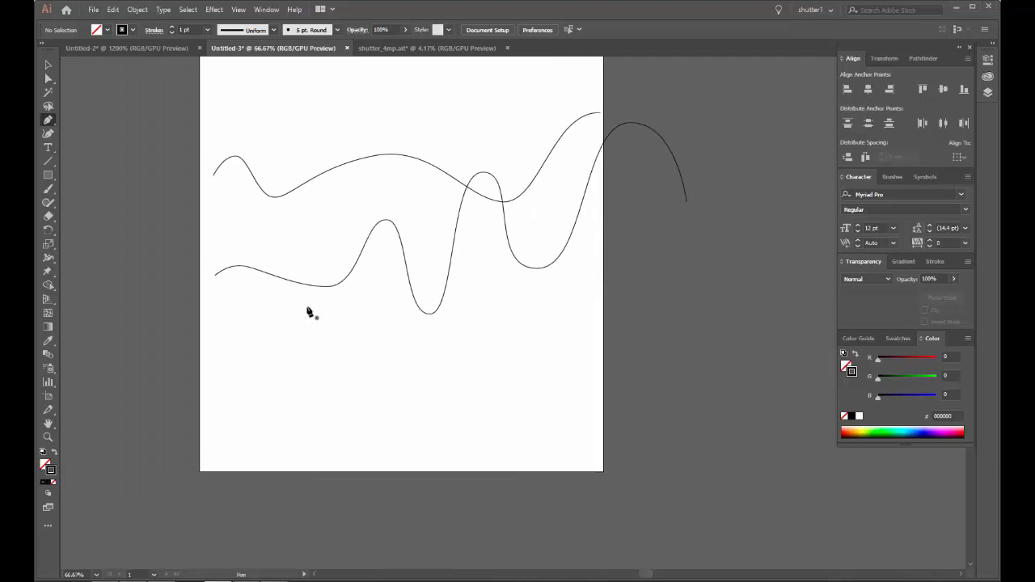
scroll(262, 369, "up", 1)
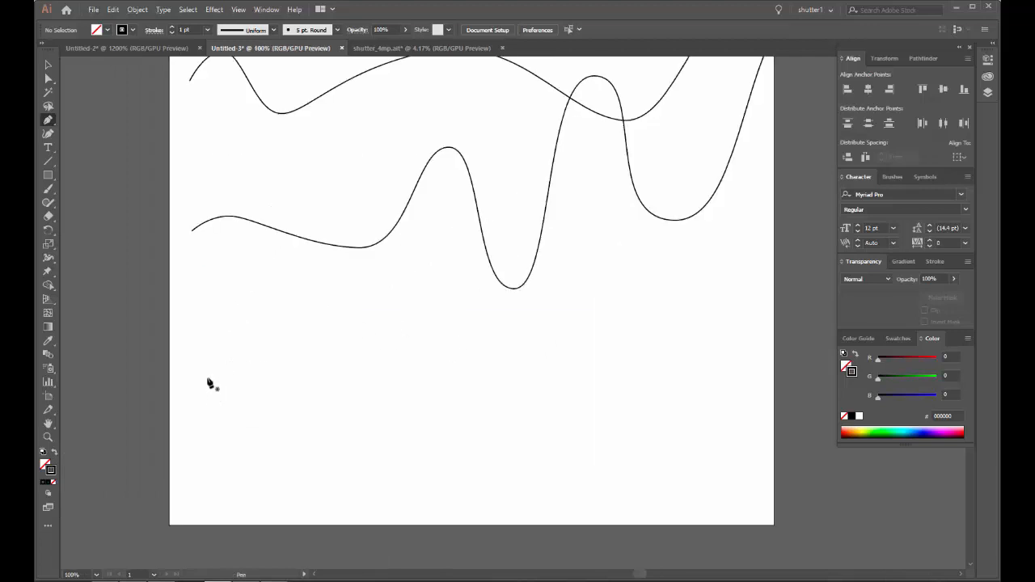
left_click(207, 378)
left_click_drag(233, 404, 246, 406)
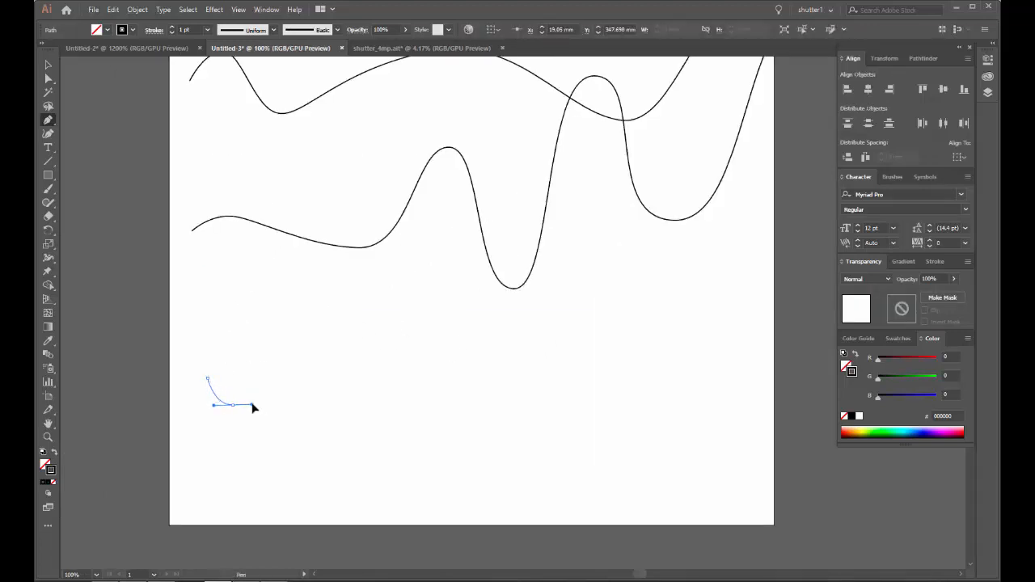
left_click_drag(263, 323, 281, 325)
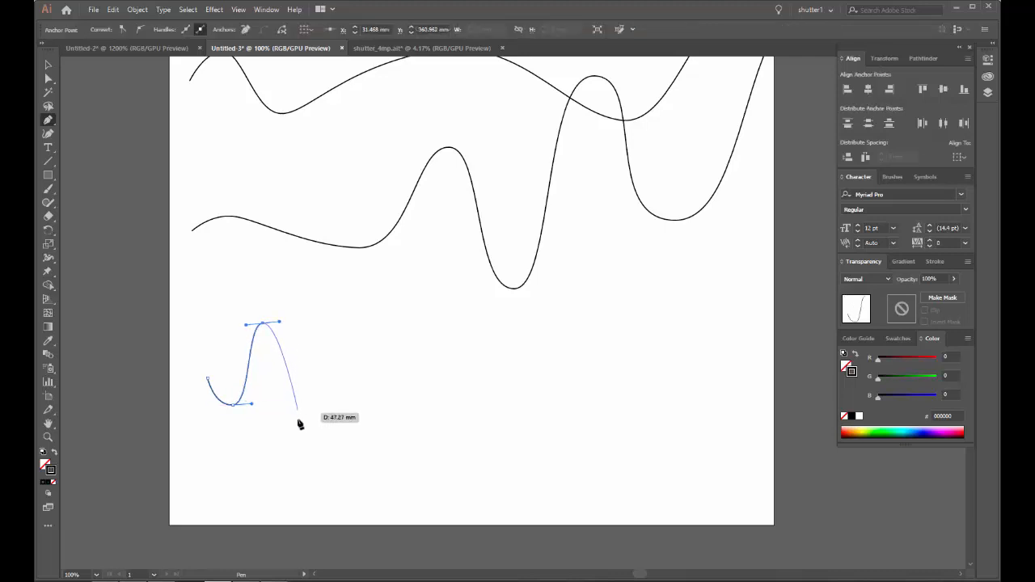
left_click_drag(298, 442, 322, 441)
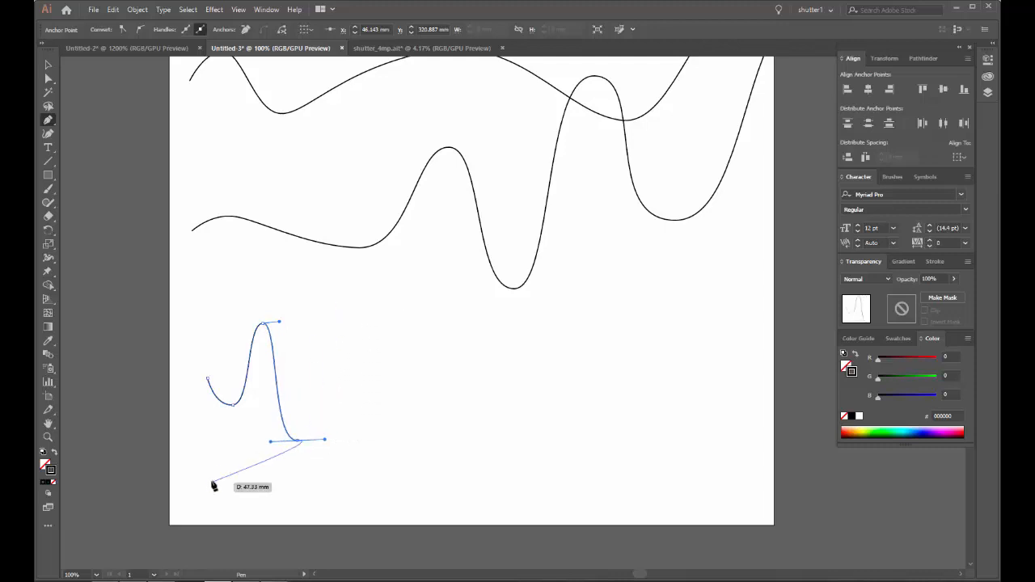
left_click_drag(407, 345, 496, 346)
Step: Extend the third wave through a trough, a crest and a smaller trough, ending it high just past the artboard's right edge
left_click_drag(486, 354, 359, 362)
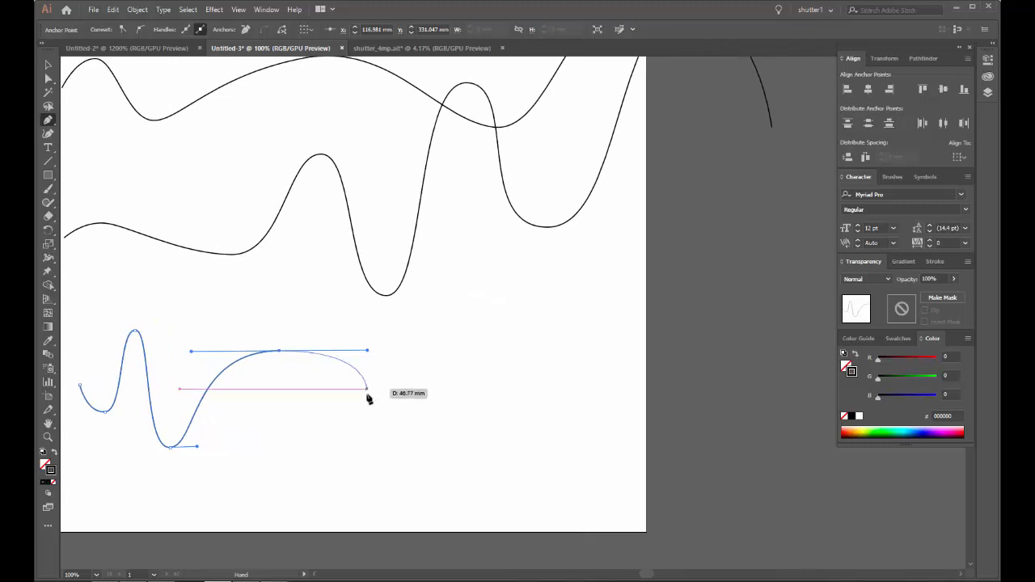
left_click_drag(453, 402, 491, 403)
left_click_drag(519, 289, 301, 276)
left_click_drag(311, 354, 352, 353)
left_click_drag(383, 311, 258, 346)
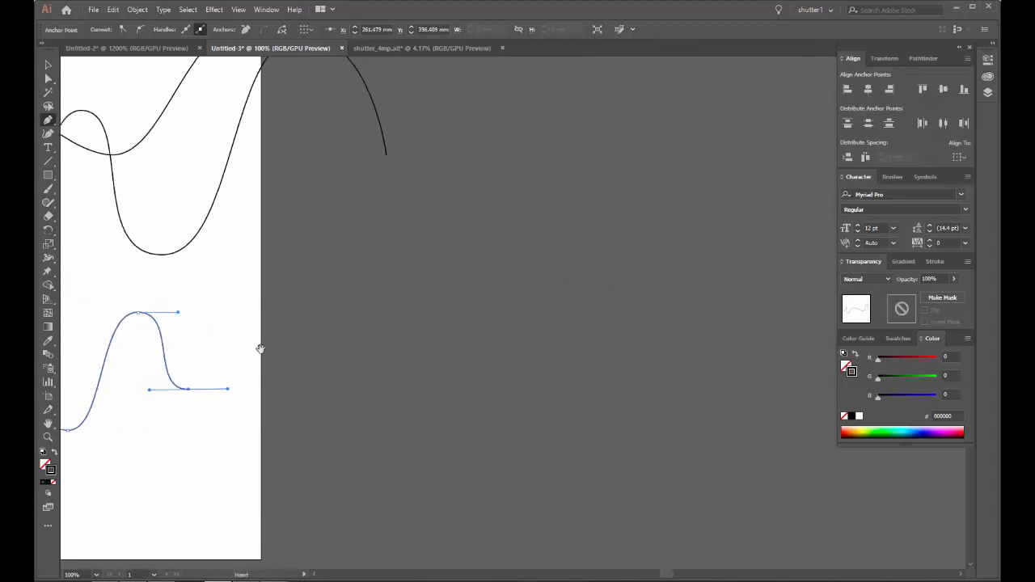
left_click_drag(286, 179, 355, 177)
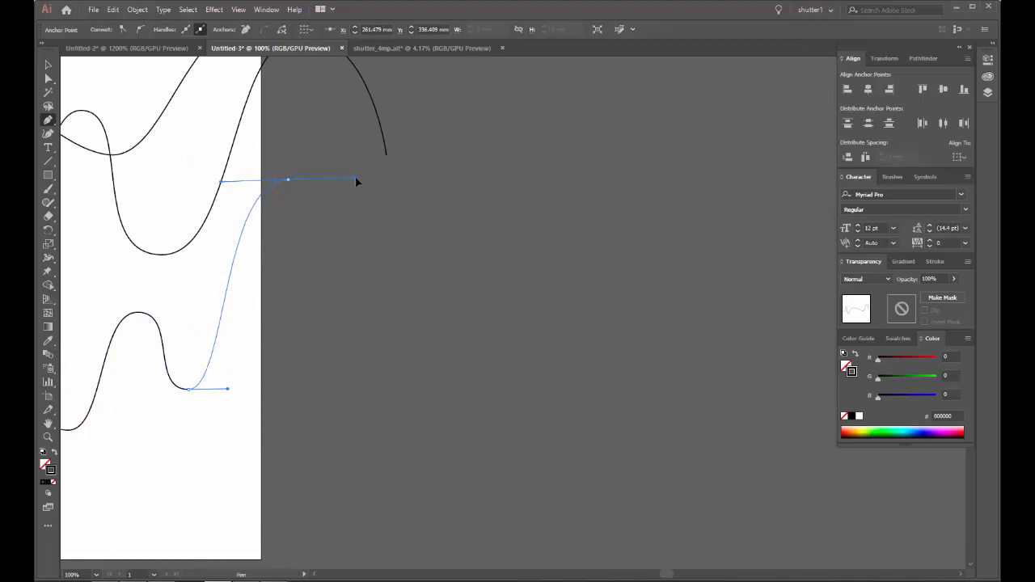
left_click(370, 261, "ctrl")
Step: Scale all three wavy paths down together to just under half size and shift them slightly right within the artboard
scroll(350, 260, "down", 3)
left_click(47, 67)
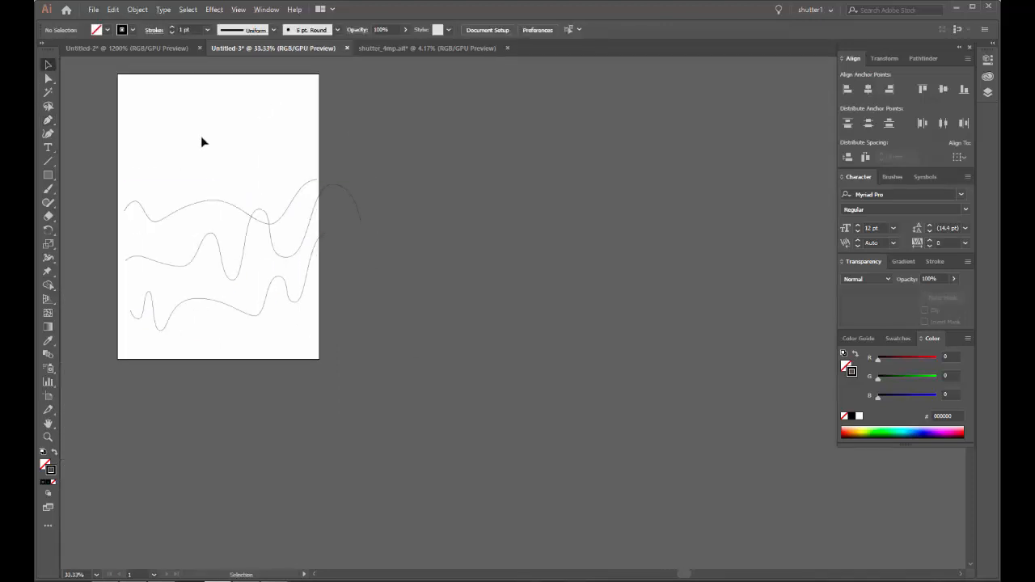
scroll(221, 206, "up", 1)
left_click_drag(220, 195, 219, 152)
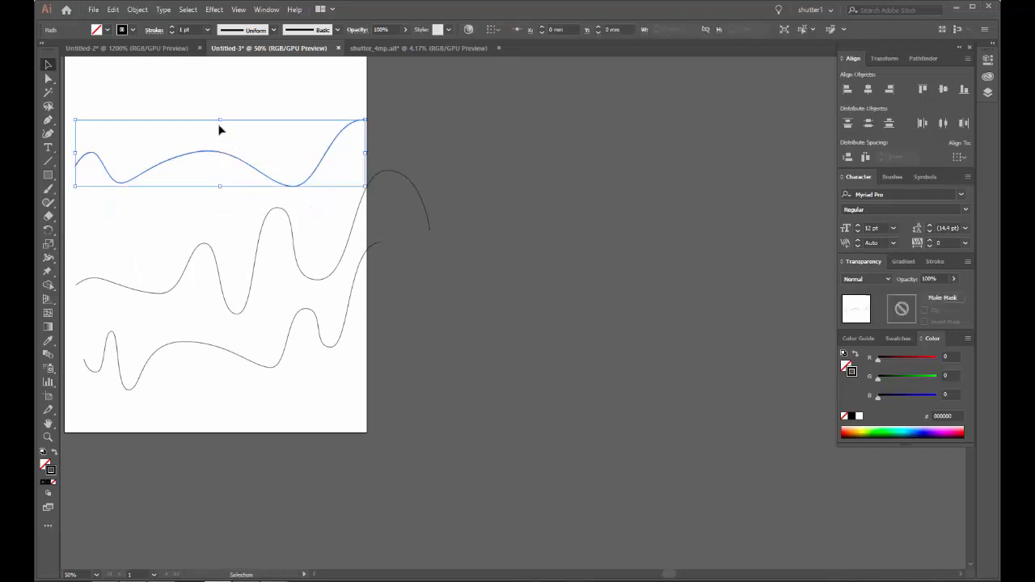
left_click(220, 125)
left_click_drag(216, 117, 303, 162)
left_click_drag(180, 143, 460, 501)
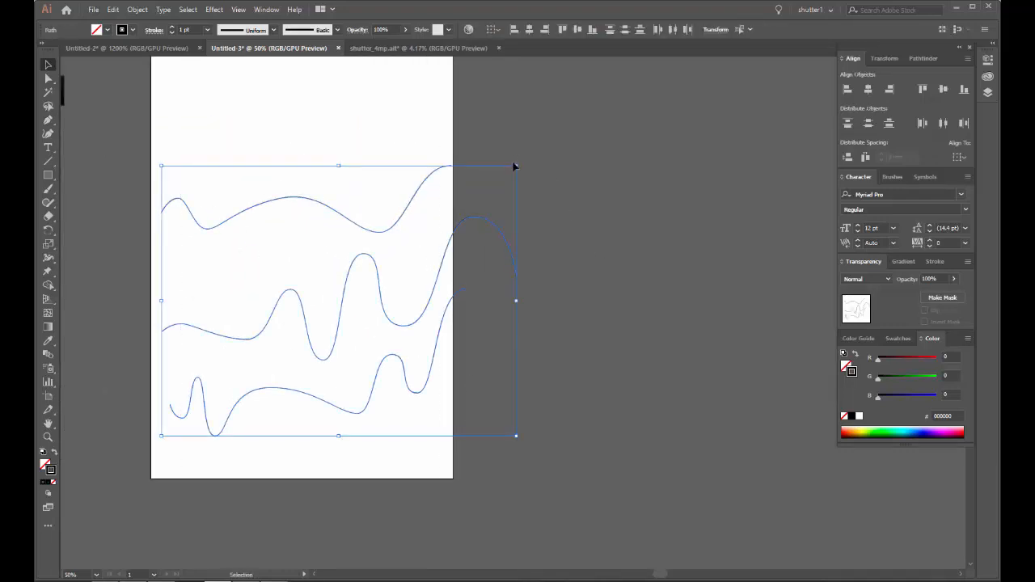
left_click_drag(515, 166, 320, 314)
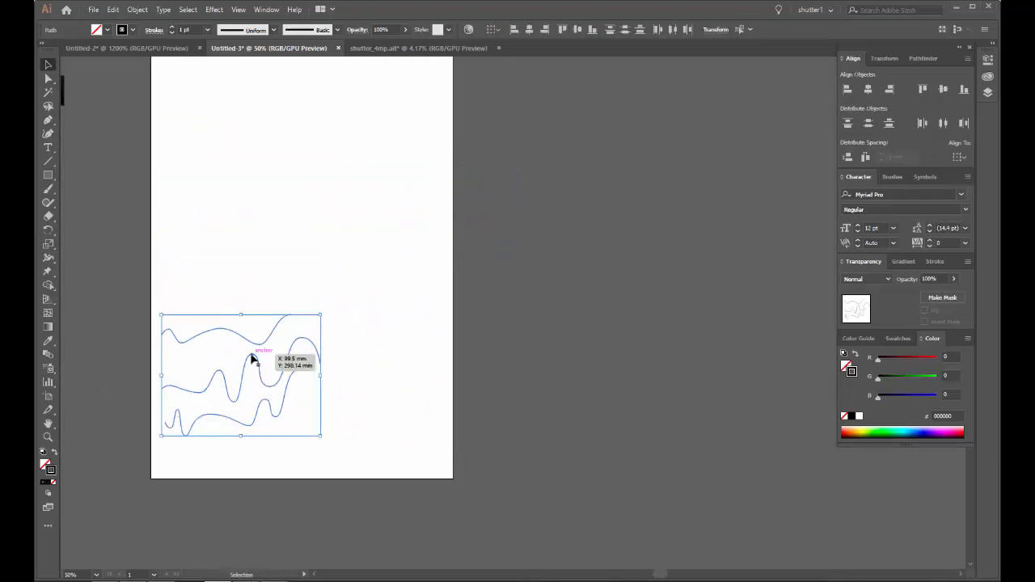
left_click_drag(251, 357, 291, 356)
left_click(276, 396)
Step: Select all three wavy paths and give their strokes round caps and round joins
scroll(261, 402, "up", 3)
left_click_drag(285, 403, 300, 359)
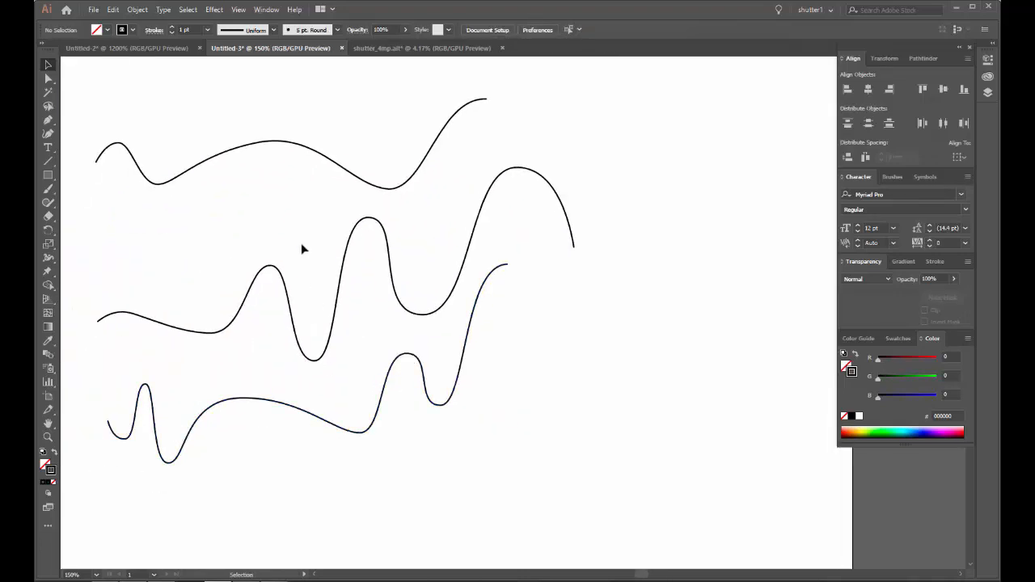
left_click_drag(338, 138, 504, 439)
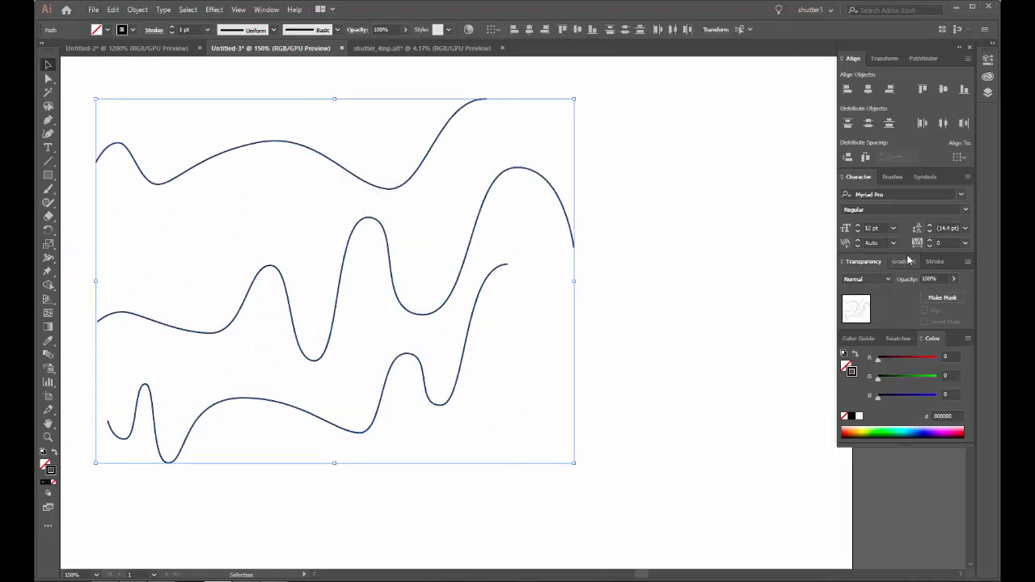
left_click(935, 262)
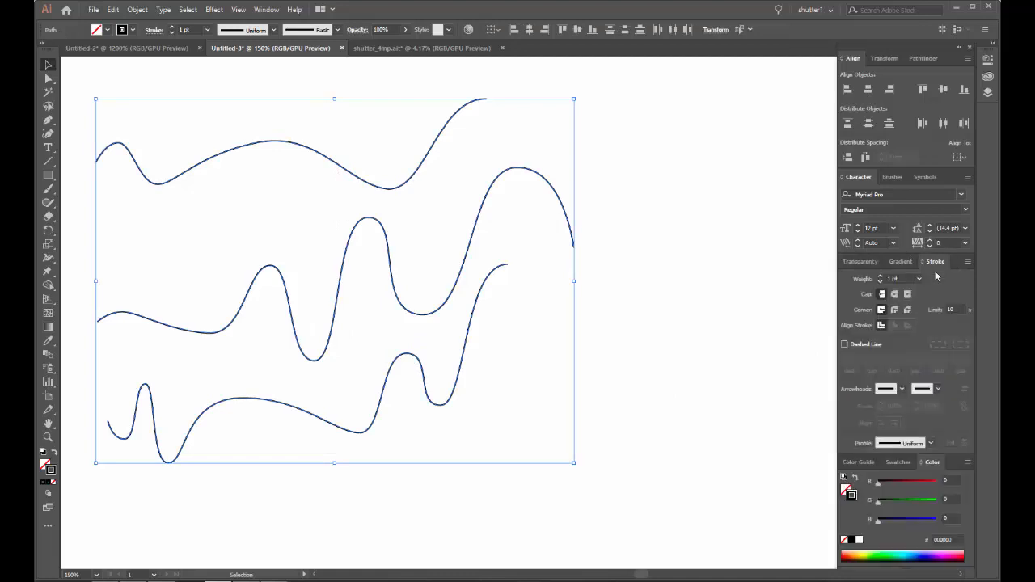
left_click(894, 295)
left_click(893, 309)
Step: Compare butt caps with round caps at the second wave's end, finish on round caps and deselect the paths
scroll(578, 255, "up", 9)
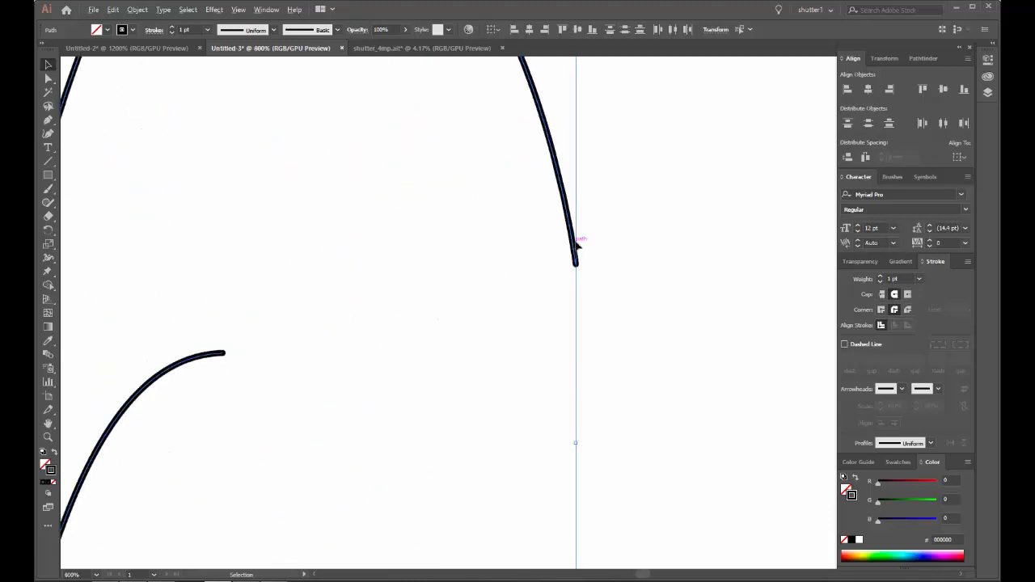
left_click(881, 295)
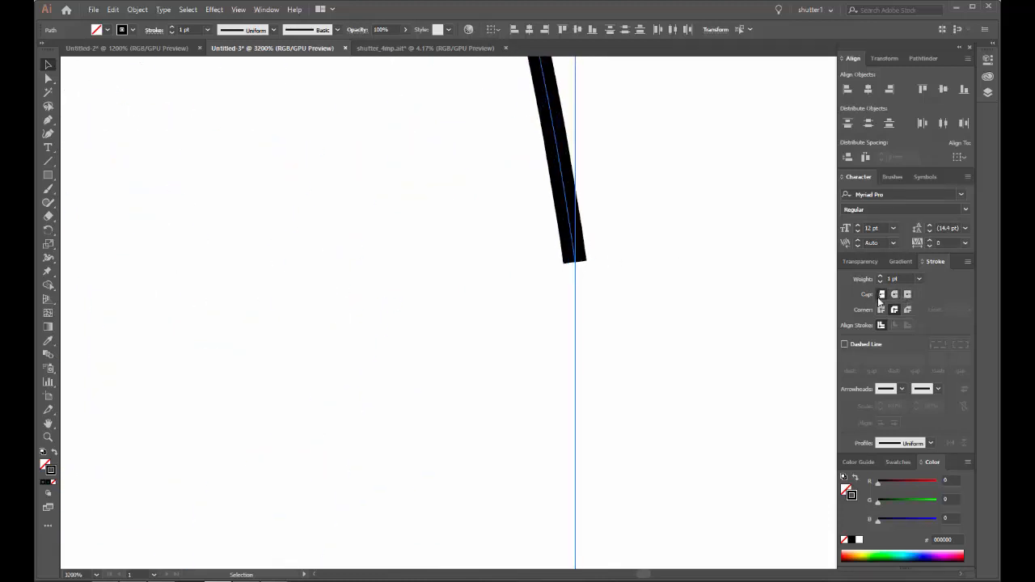
left_click(894, 296)
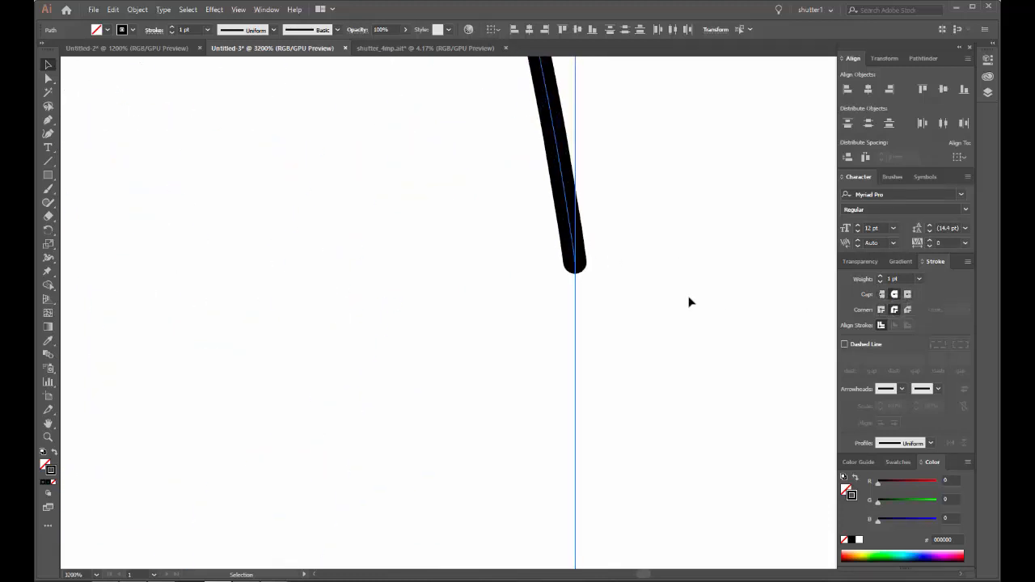
scroll(669, 292, "down", 10)
left_click(671, 280)
left_click_drag(668, 257, 640, 264)
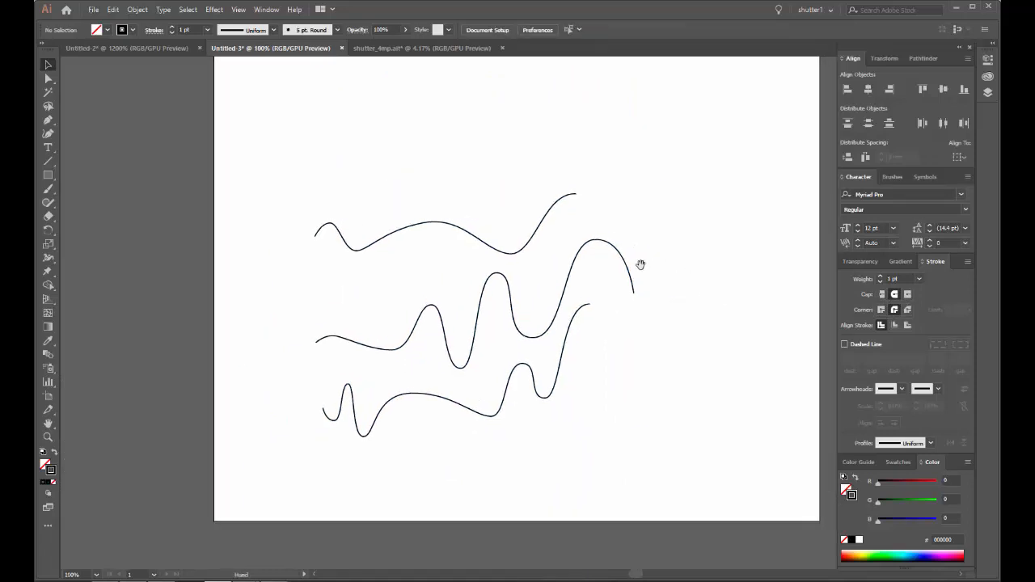
key("ctrl+a")
scroll(506, 398, "down", 2)
left_click_drag(563, 319, 494, 478)
left_click_drag(416, 470, 439, 98)
left_click(604, 166)
left_click_drag(531, 364, 523, 217)
scroll(524, 216, "down", 2)
scroll(399, 307, "up", 4)
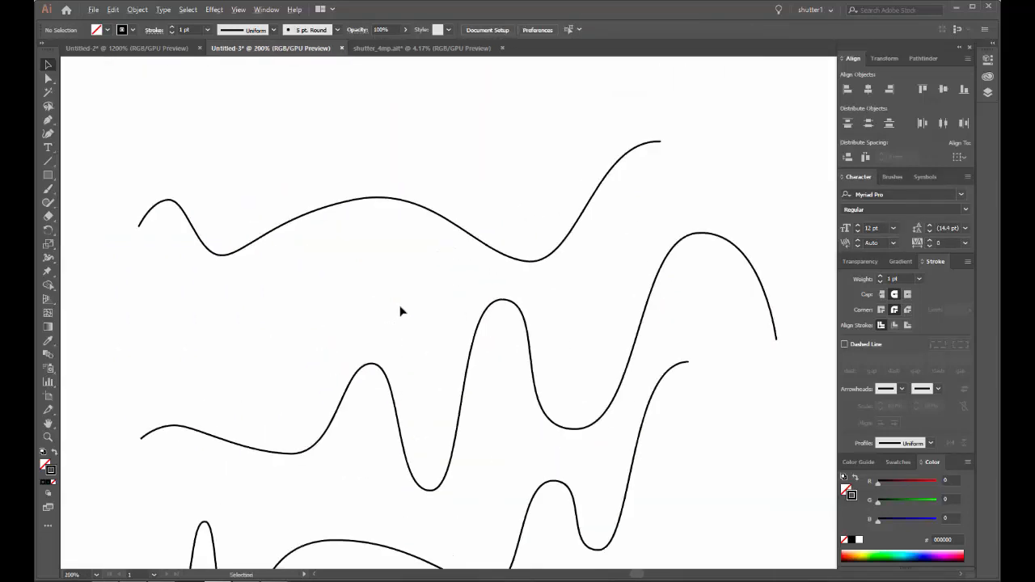
scroll(391, 178, "down", 2)
Step: Convert the strokes of the three wavy paths to black filled outlines and select the top wave
left_click_drag(406, 223, 536, 545)
scroll(181, 531, "up", 5)
scroll(184, 530, "up", 1)
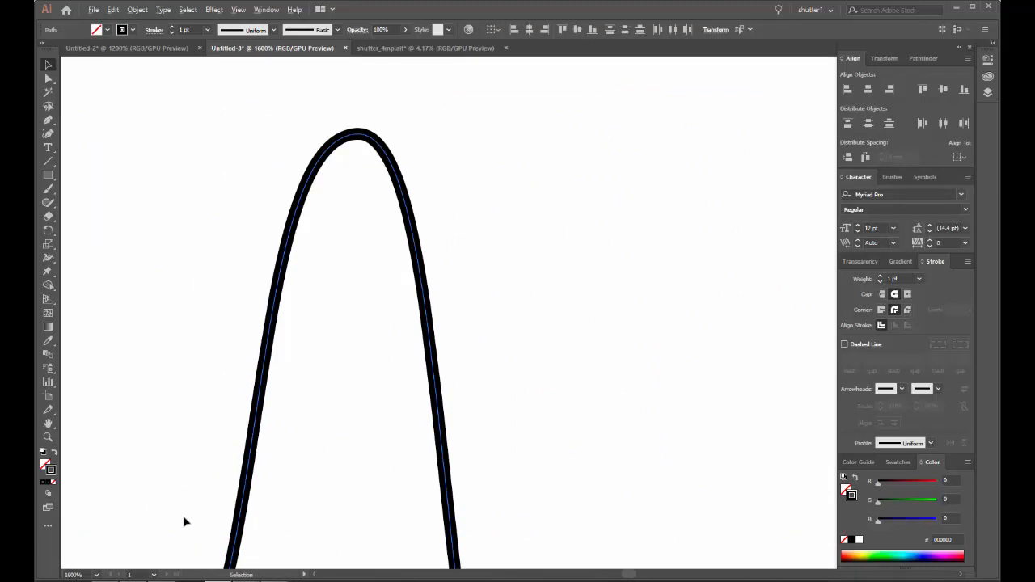
scroll(183, 519, "down", 4)
scroll(310, 393, "up", 2)
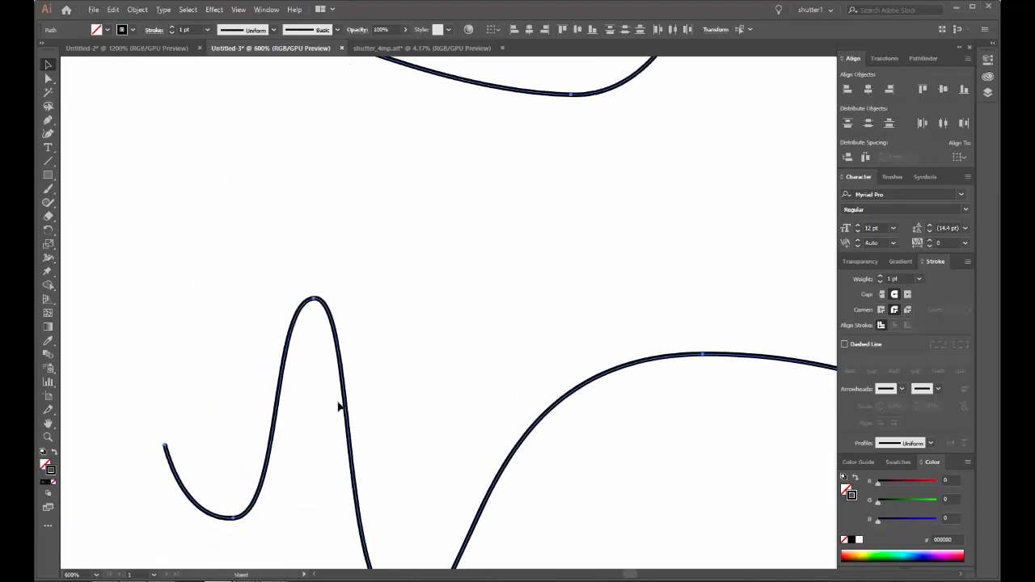
scroll(261, 424, "up", 3)
scroll(261, 424, "down", 3)
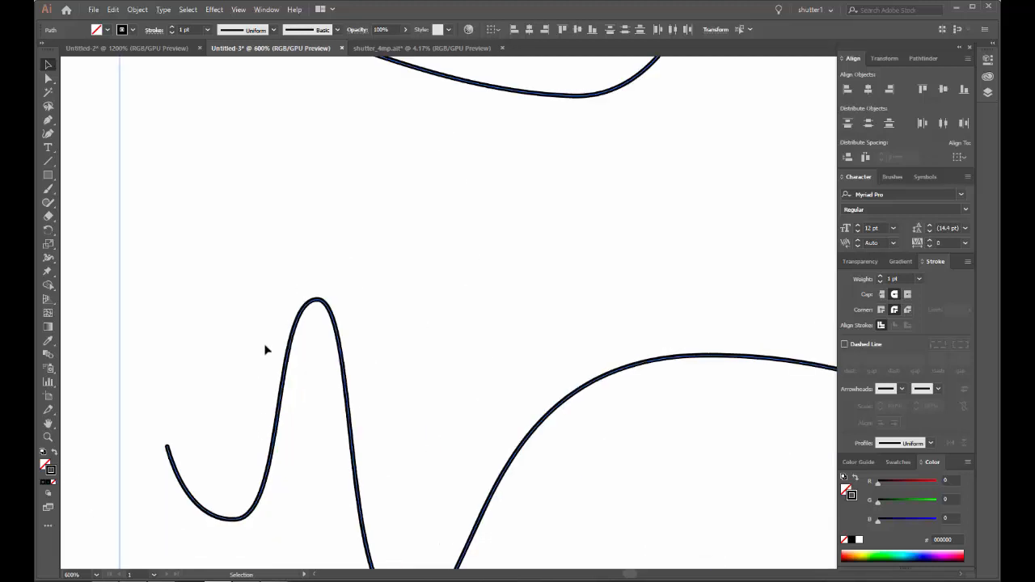
scroll(217, 142, "up", 5)
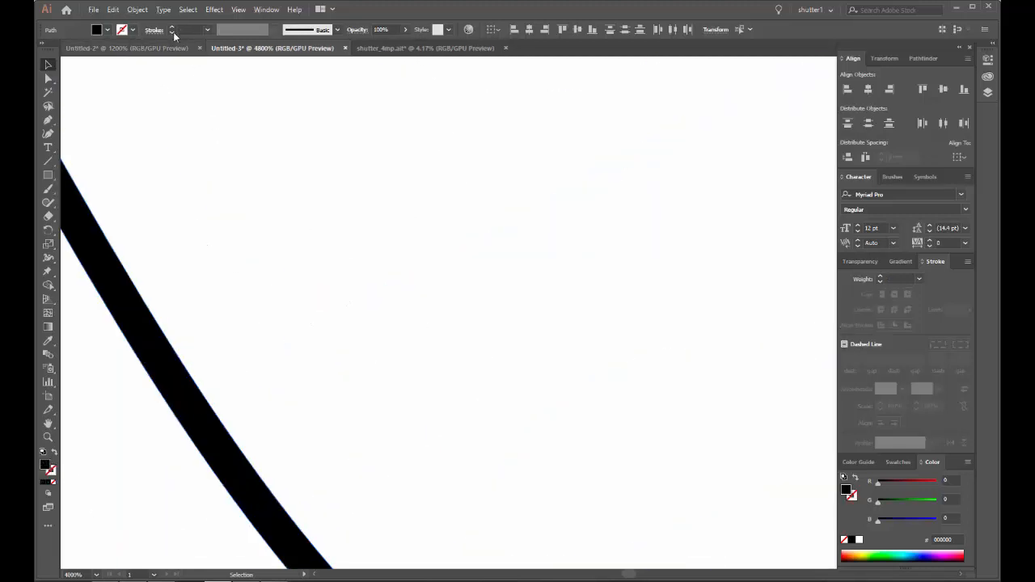
Step: Offset the top wave's outline by -0.1 mm with Offset Path, previewing the result and keeping miter joins with a limit of 4
left_click(142, 12)
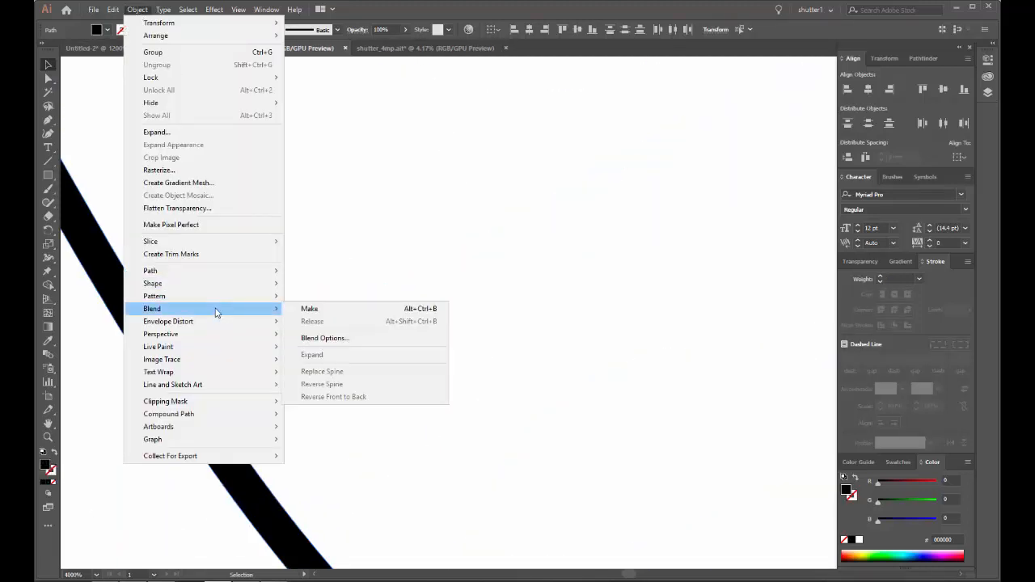
mouse_move(223, 276)
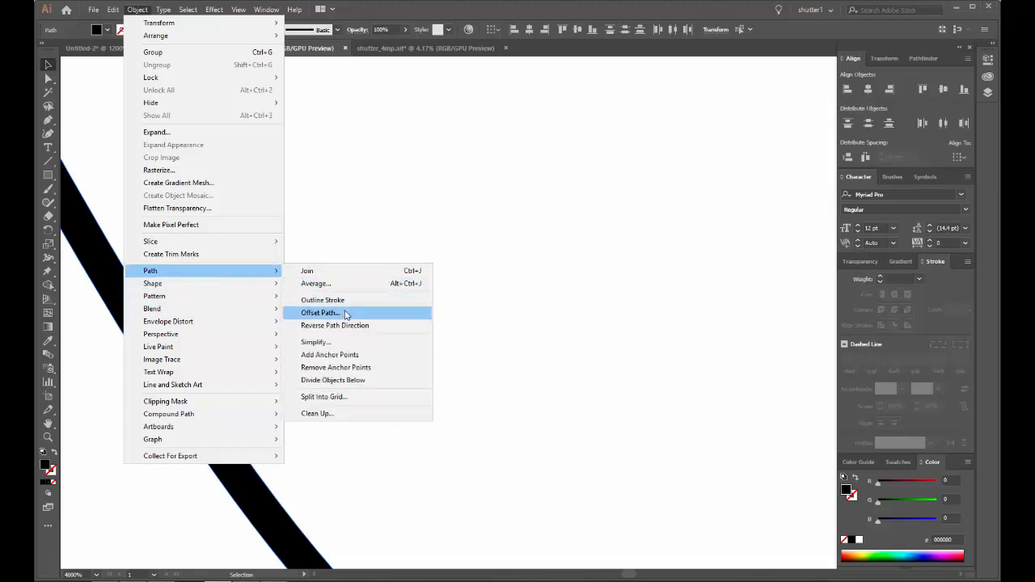
left_click(343, 312)
left_click(454, 326)
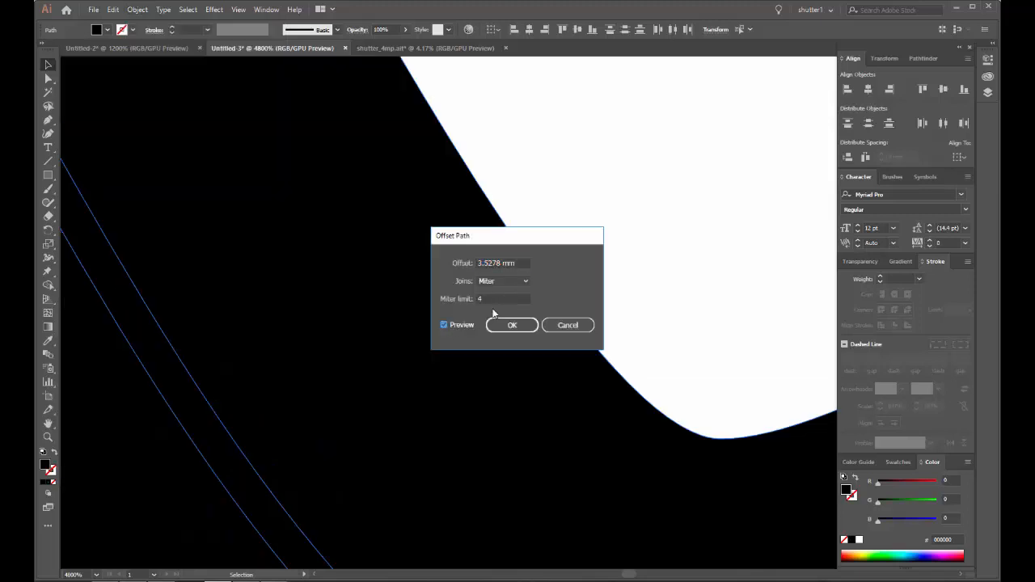
left_click(498, 264)
key("Down")
key("Down")
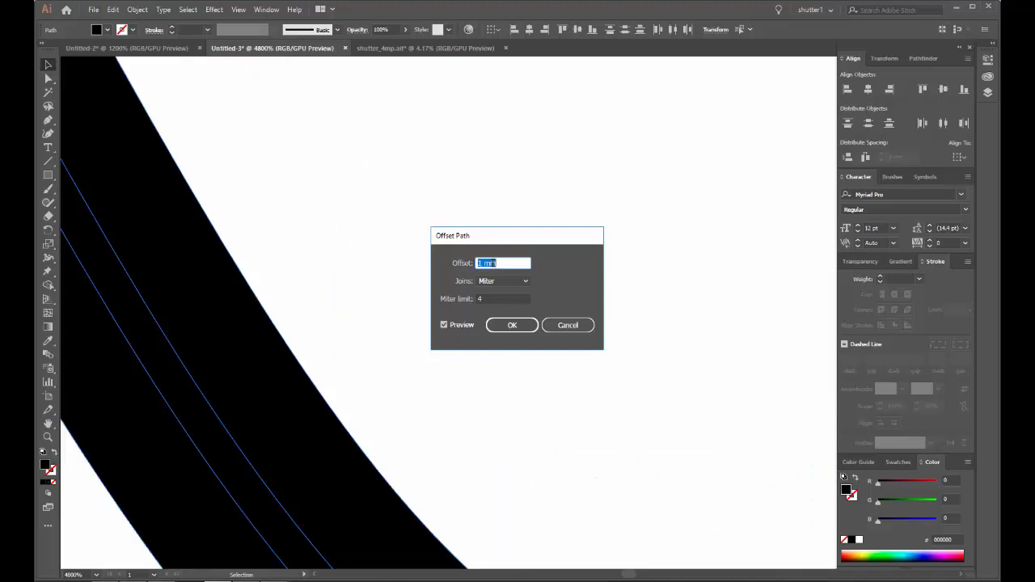
key("Down")
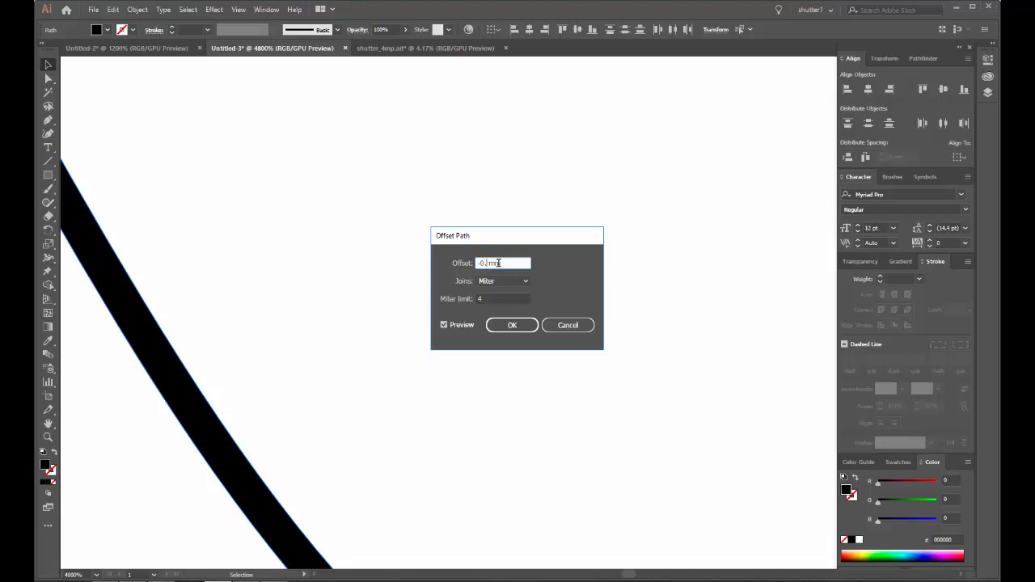
left_click(486, 298)
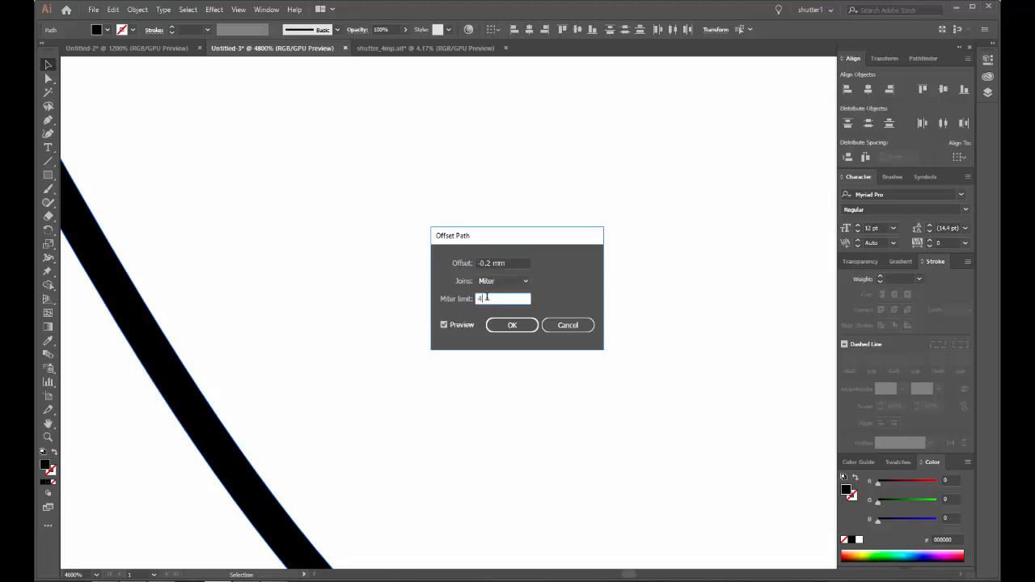
left_click(489, 262)
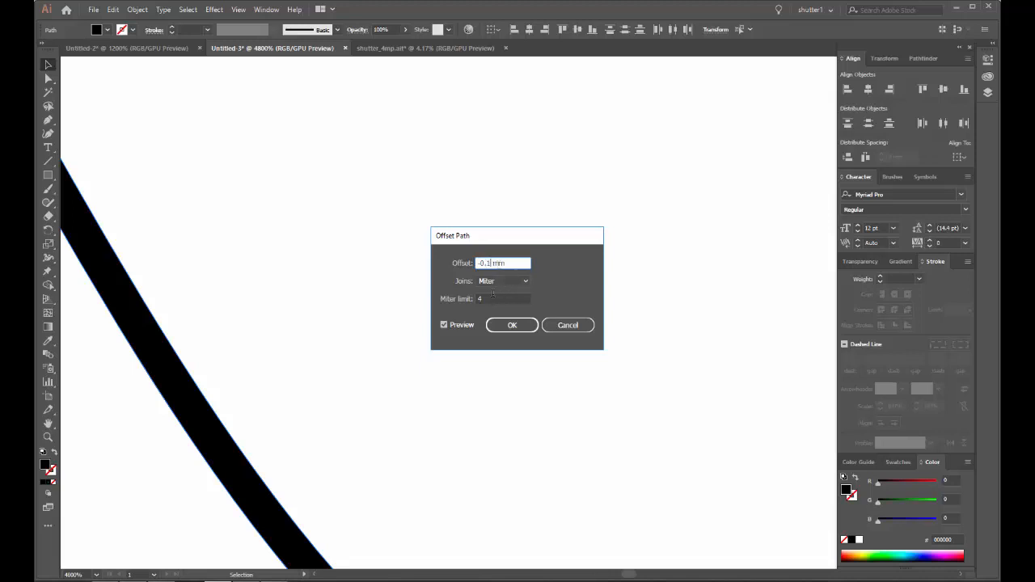
left_click(493, 298)
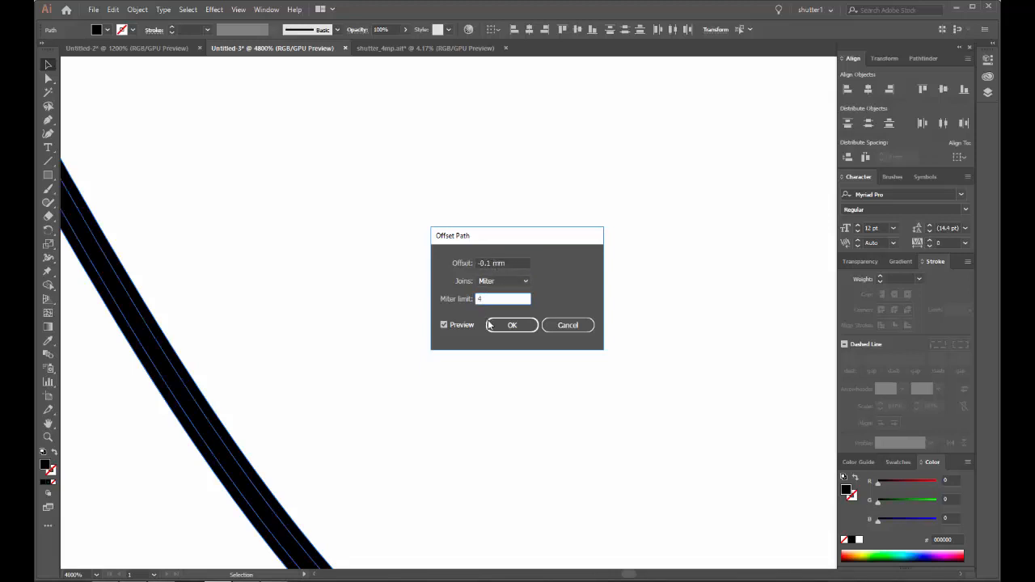
left_click(511, 325)
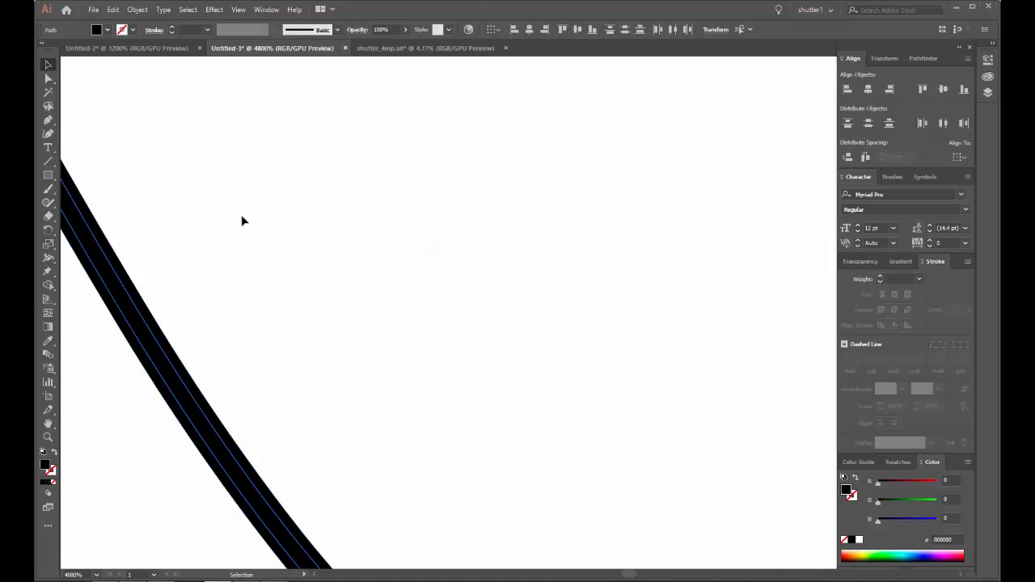
Step: Offset the new inner outline by a further -0.05 mm, with preview on and a miter limit of 4
left_click(136, 9)
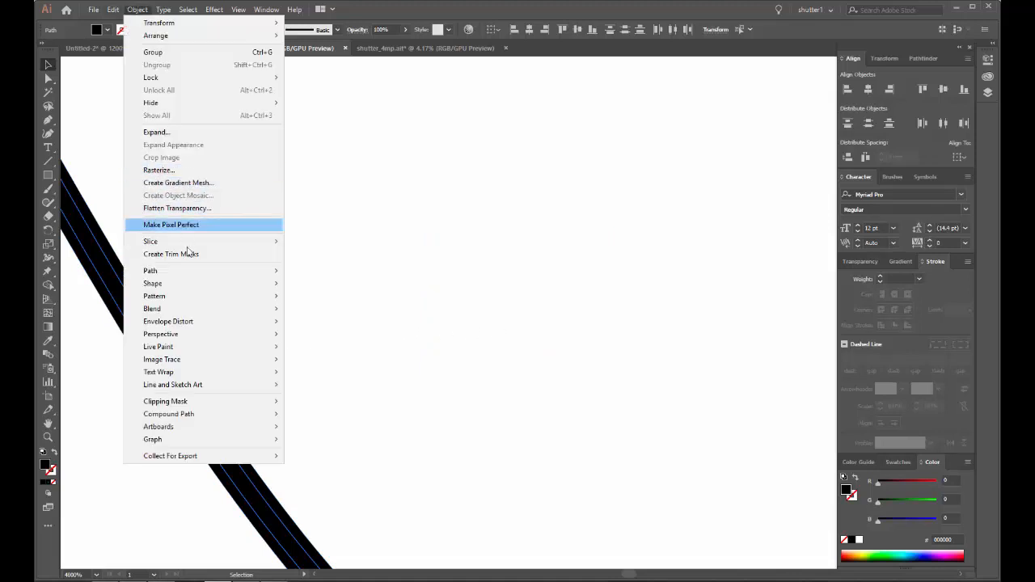
mouse_move(190, 270)
left_click(332, 311)
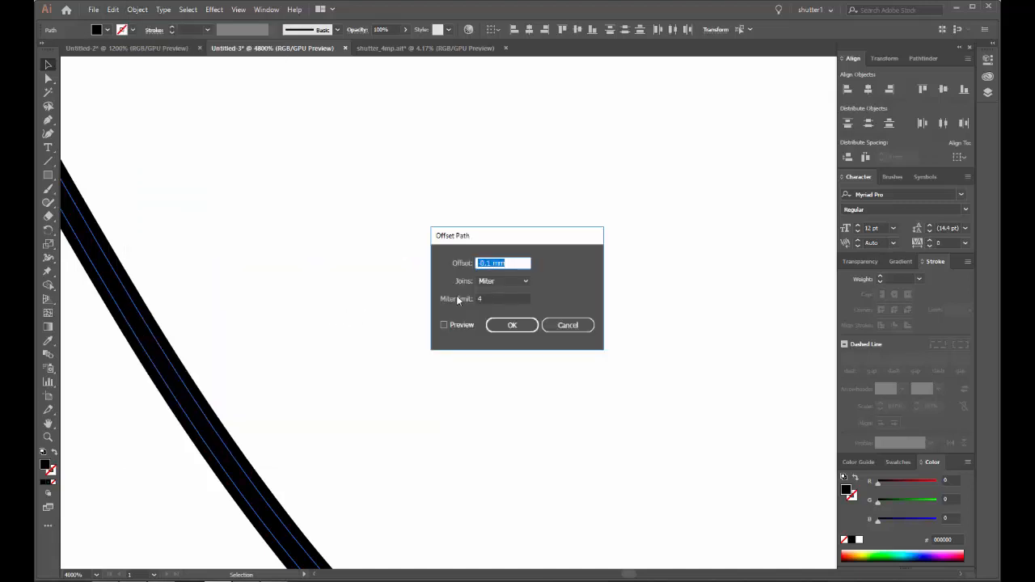
left_click(444, 325)
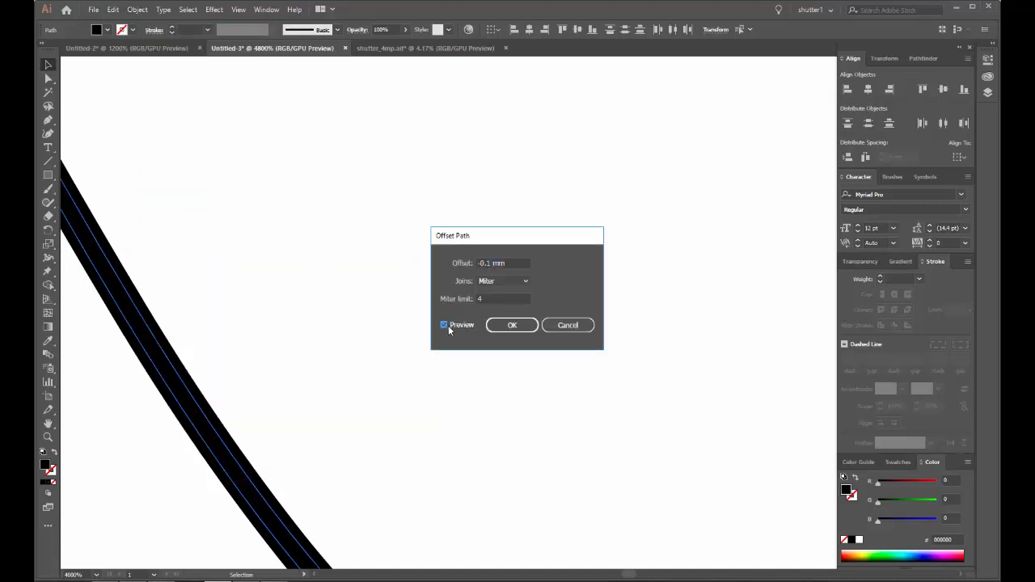
left_click(489, 263)
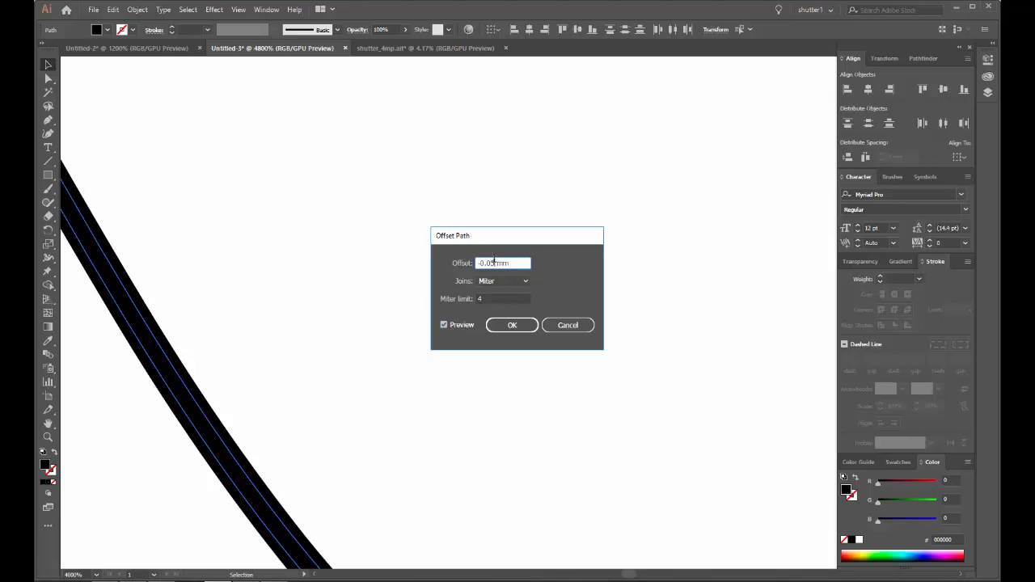
left_click(490, 298)
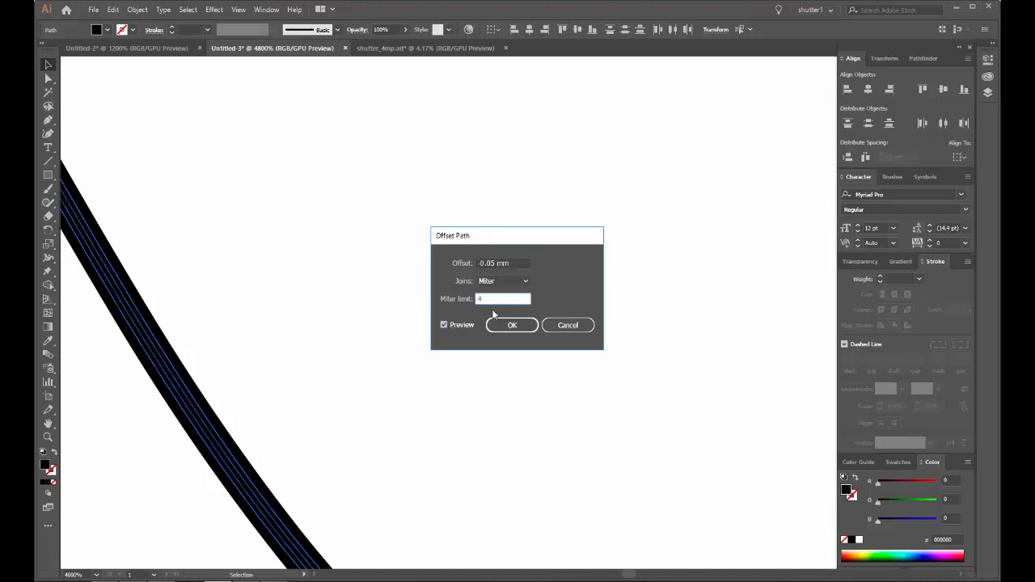
left_click(511, 326)
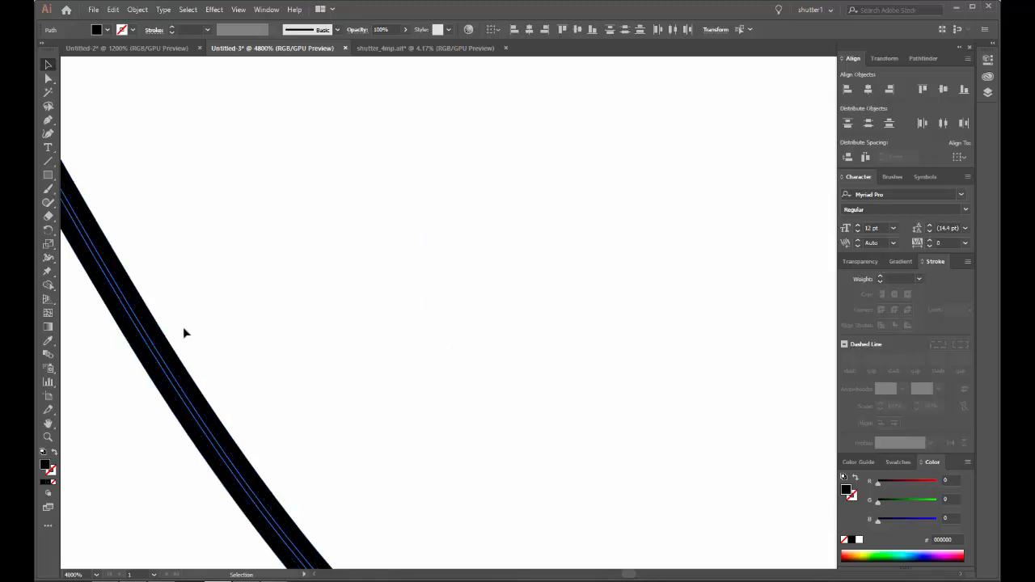
Step: Examine the nested offset outlines along the top wave's curves and at its rounded starting end
scroll(136, 354, "down", 9)
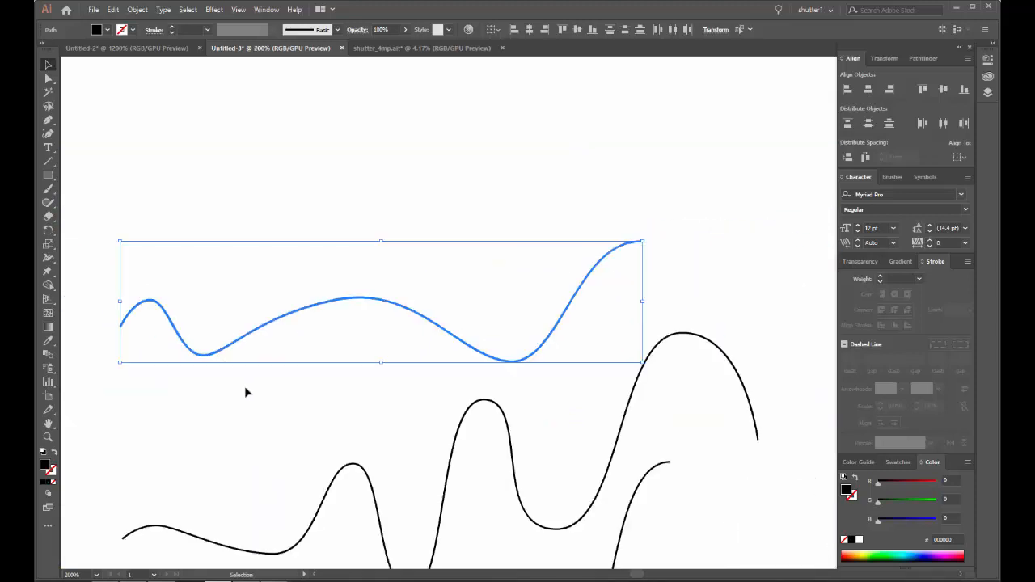
left_click_drag(259, 396, 266, 215)
scroll(261, 377, "up", 3)
scroll(262, 379, "up", 4)
scroll(310, 335, "down", 6)
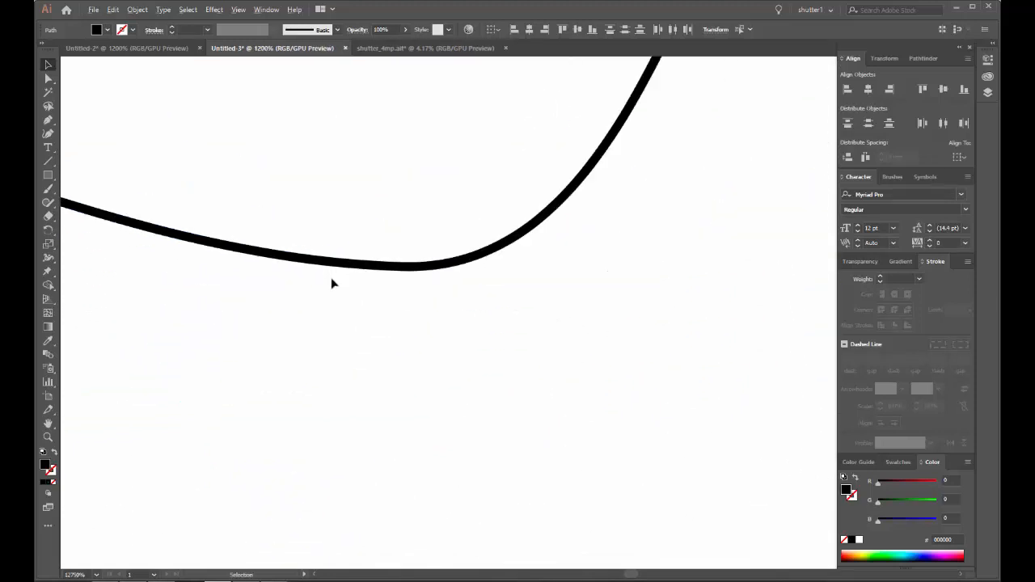
scroll(326, 278, "up", 4)
scroll(333, 230, "up", 4)
scroll(330, 248, "down", 9)
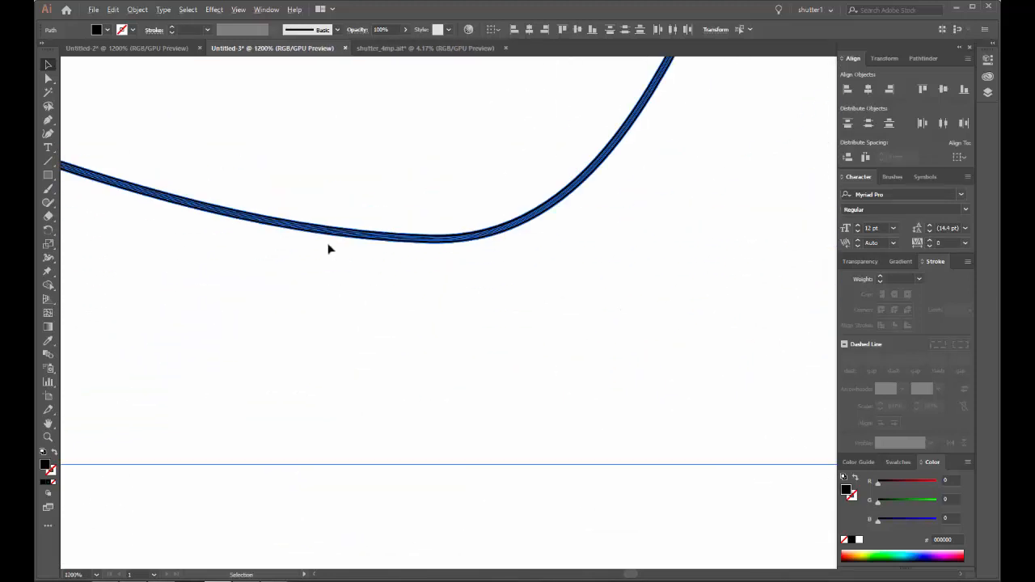
left_click_drag(344, 205, 369, 473)
scroll(177, 316, "up", 8)
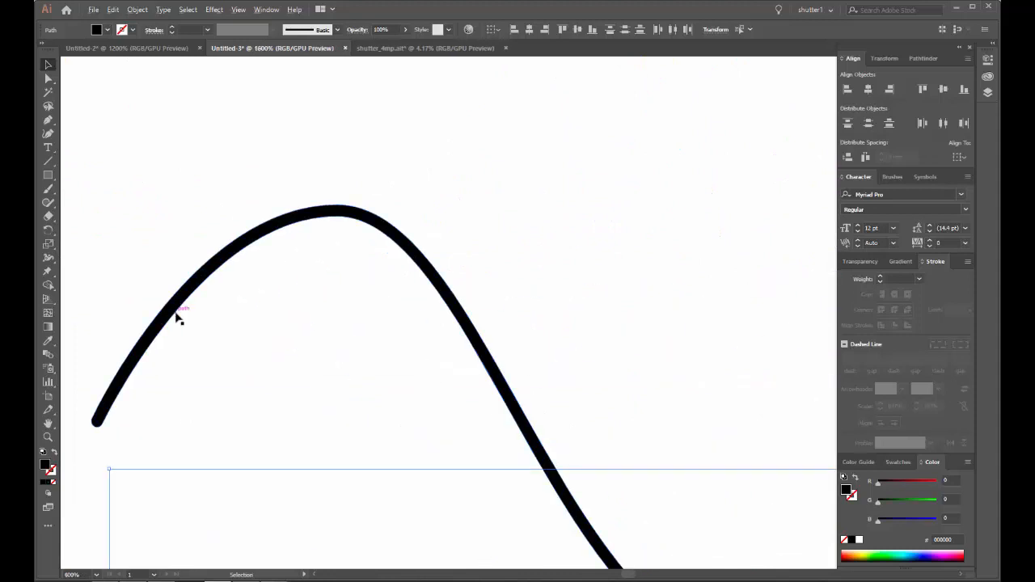
scroll(172, 305, "down", 4)
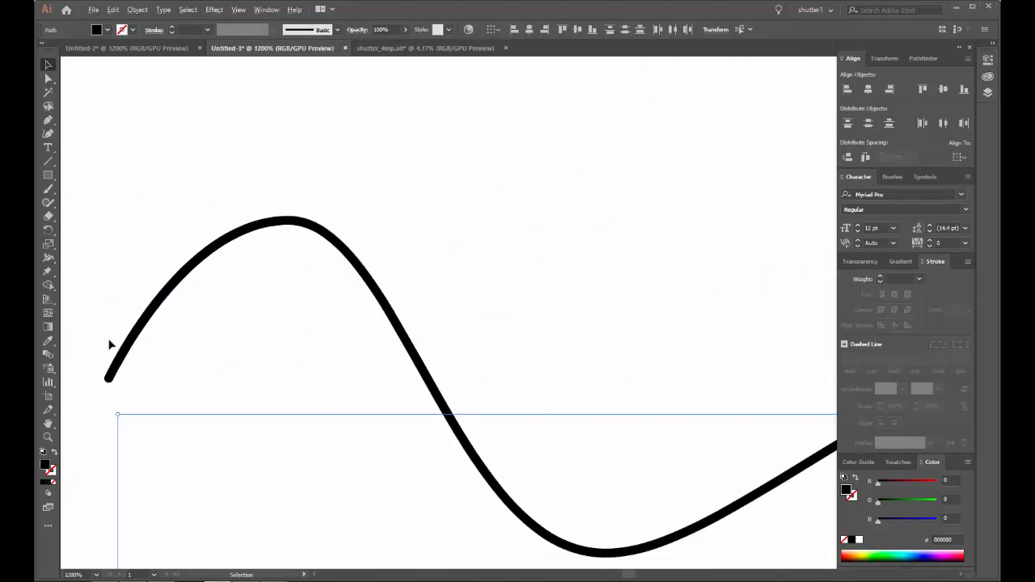
Step: Select the top wave's outer shape together with its two inner offset outlines
scroll(108, 342, "down", 4)
left_click_drag(153, 293, 316, 170)
scroll(285, 209, "up", 10)
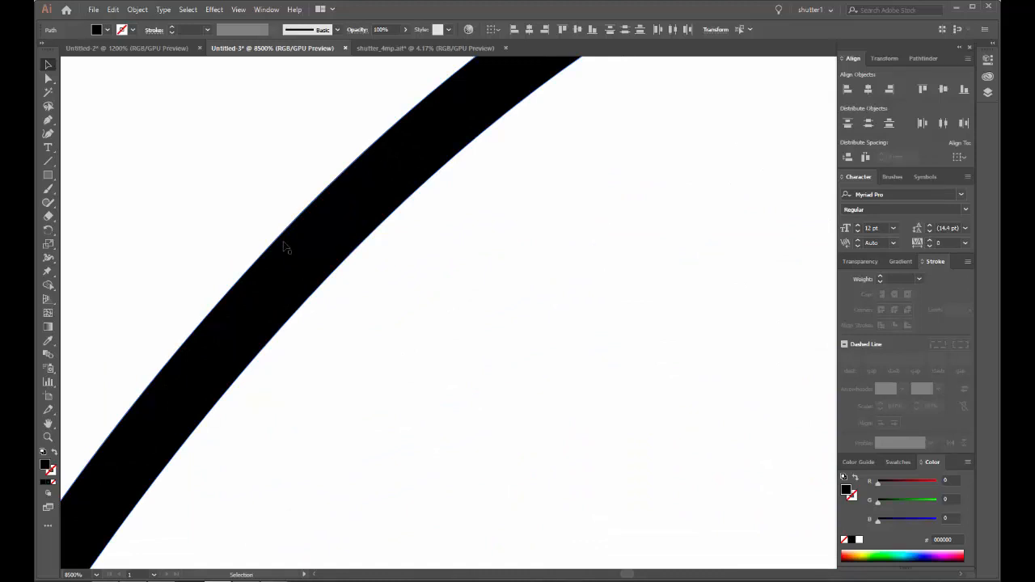
scroll(284, 247, "down", 15)
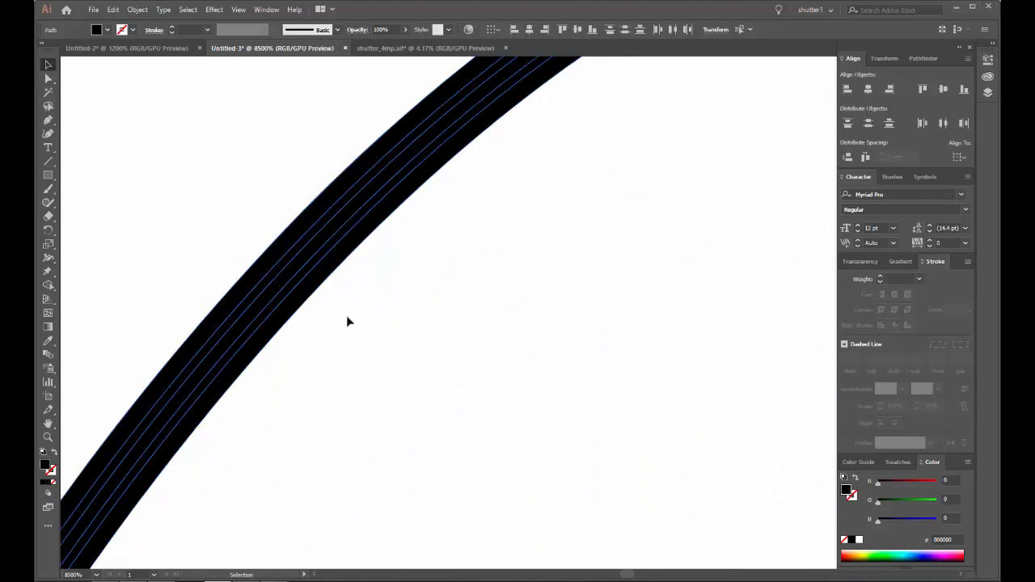
scroll(382, 279, "down", 5)
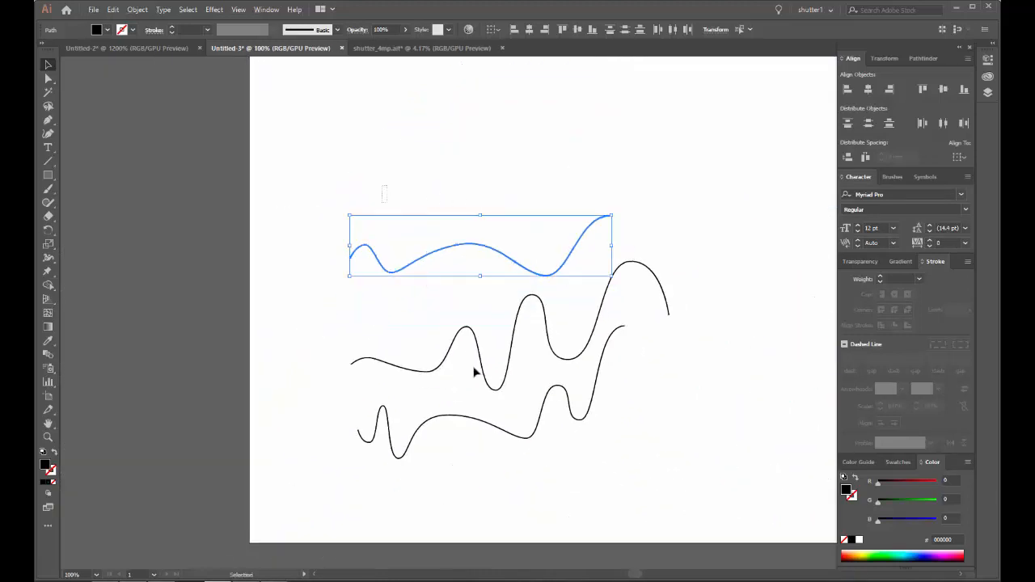
Step: Select the top wave's outer shape and both inner offset outlines, and fill all three with white
left_click_drag(571, 395, 371, 396)
left_click(370, 358)
scroll(356, 425, "up", 5)
scroll(291, 380, "up", 15)
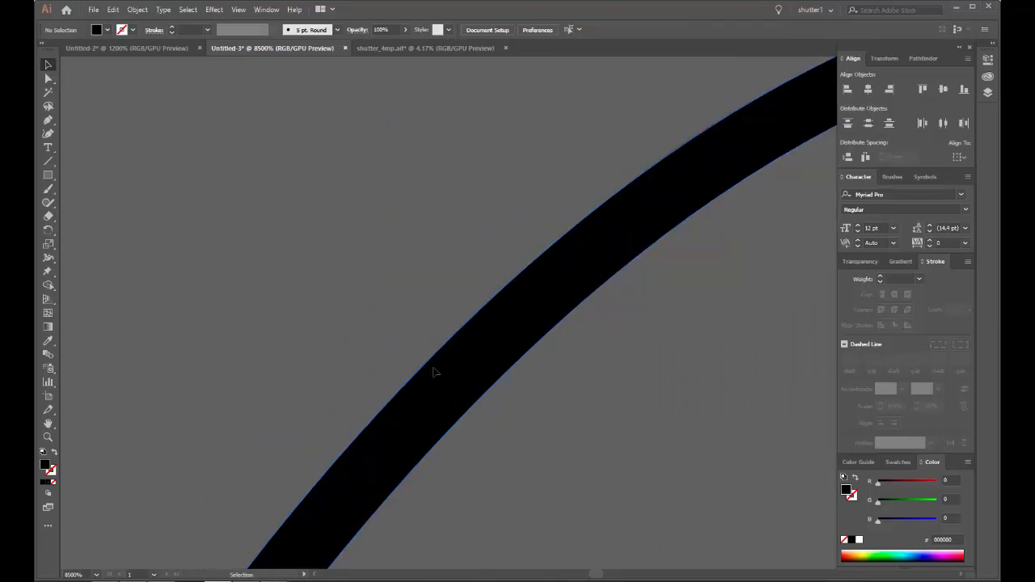
left_click(433, 369)
left_click_drag(536, 340, 465, 243)
left_click_drag(297, 227, 799, 463)
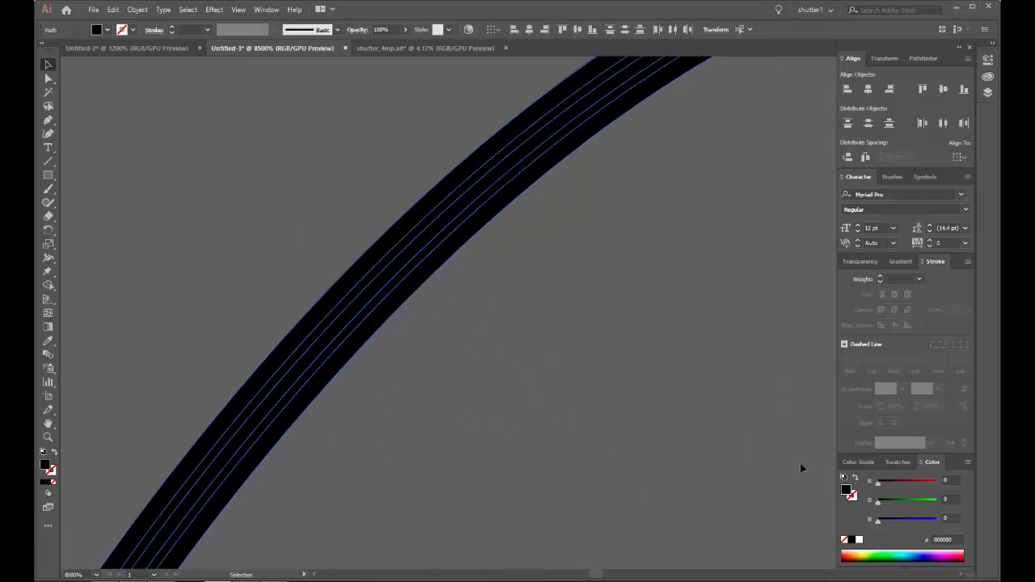
left_click(859, 540)
left_click(483, 286)
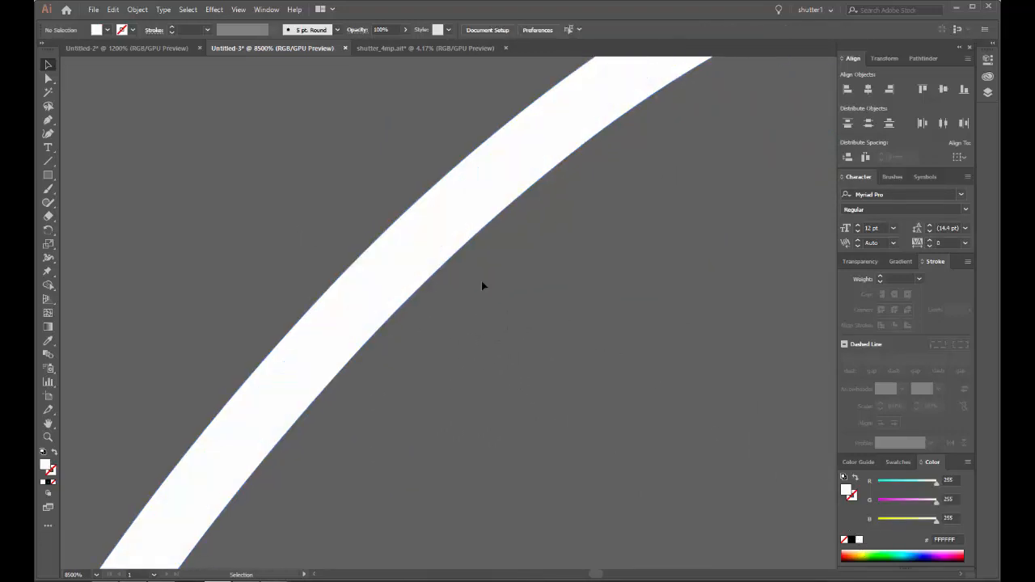
Step: Set the blending mode of the top wave's three nested shapes to Overlay
left_click(394, 234)
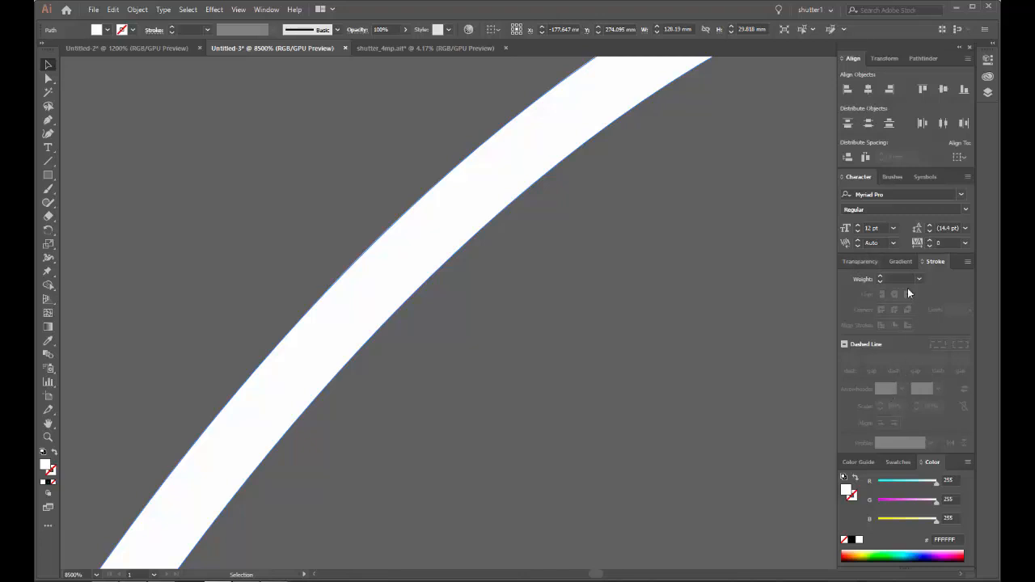
left_click(899, 462)
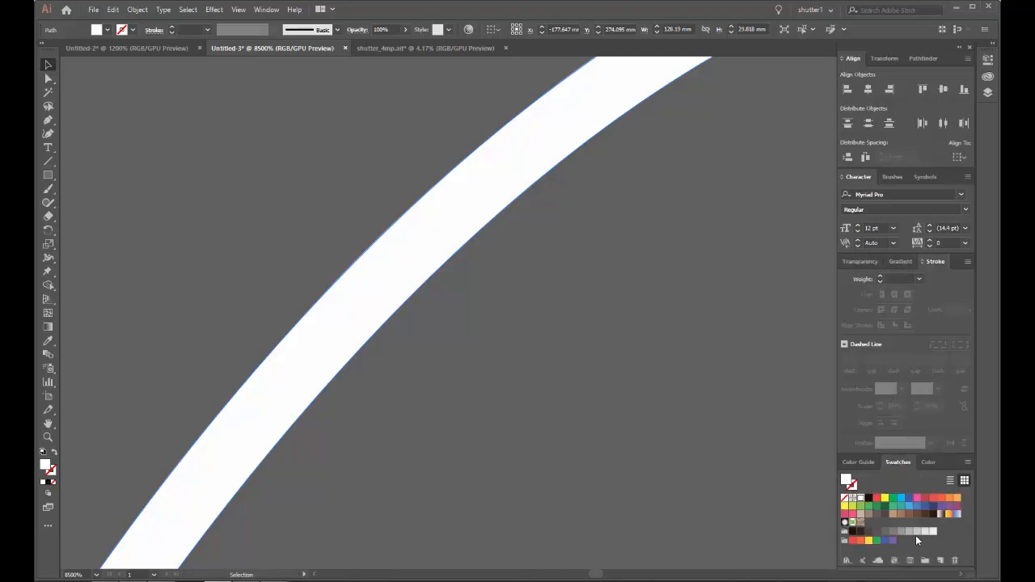
left_click_drag(361, 207, 710, 331)
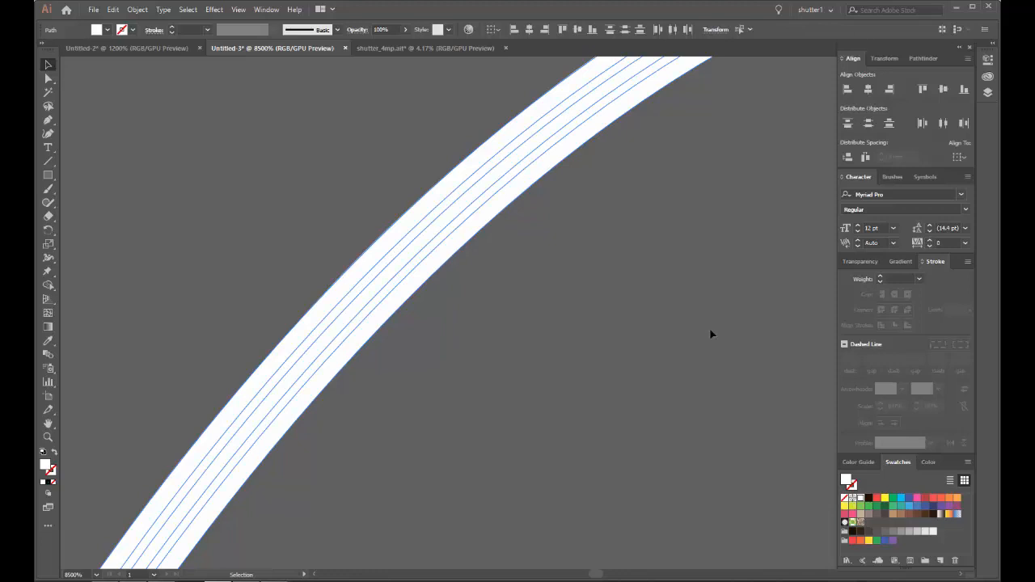
left_click(859, 262)
left_click(865, 278)
left_click(863, 388)
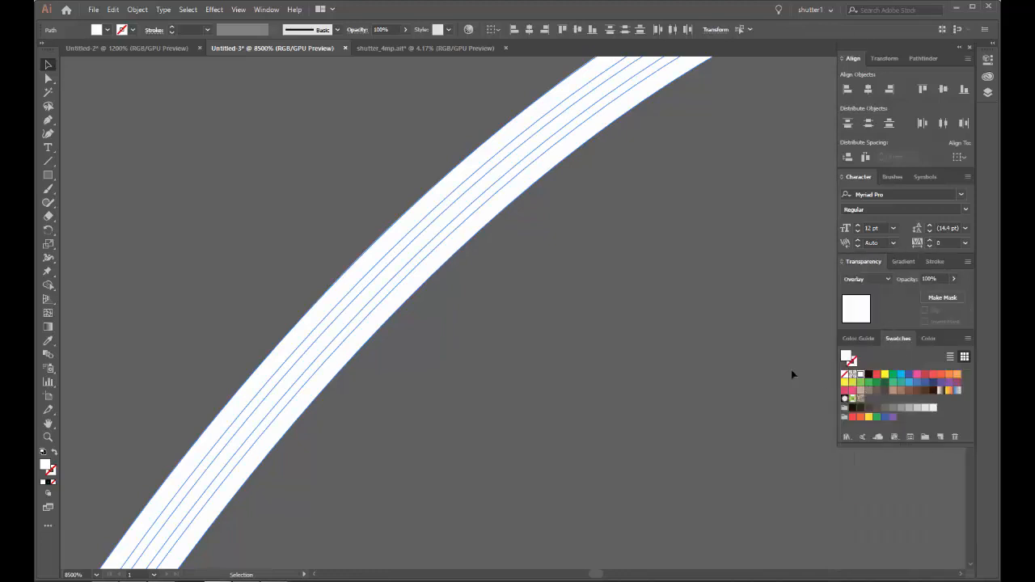
Step: Fill the top wave's outer shape with mid grey and its middle offset shape with light grey
left_click(439, 237)
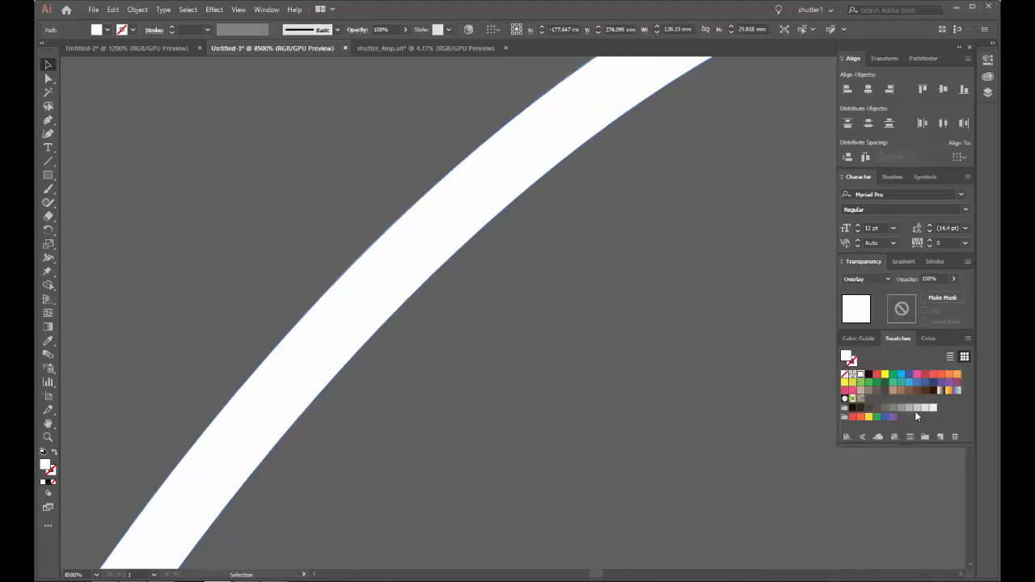
left_click(901, 409)
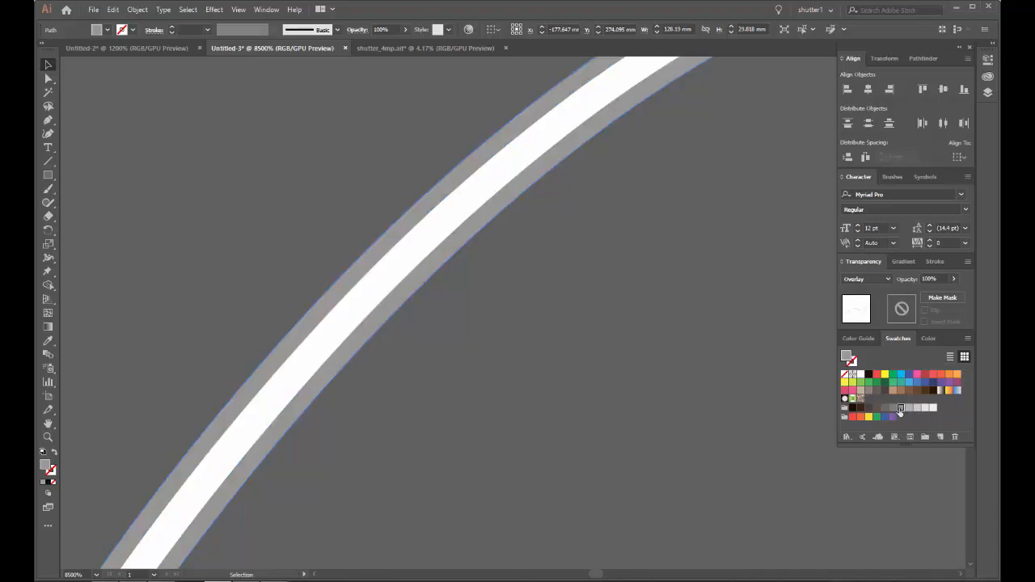
left_click(434, 214)
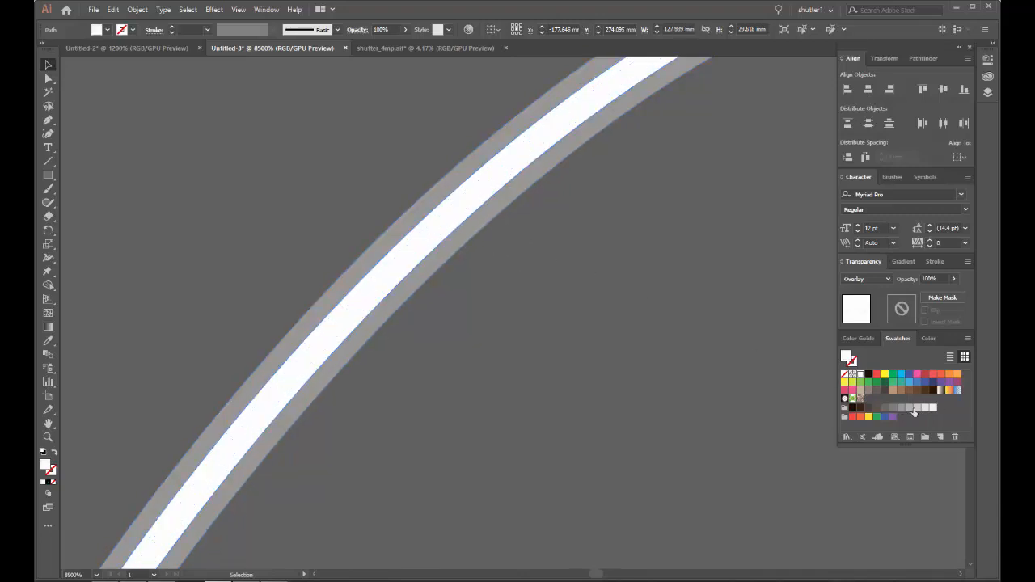
left_click(916, 409)
left_click(610, 315)
scroll(523, 252, "down", 15)
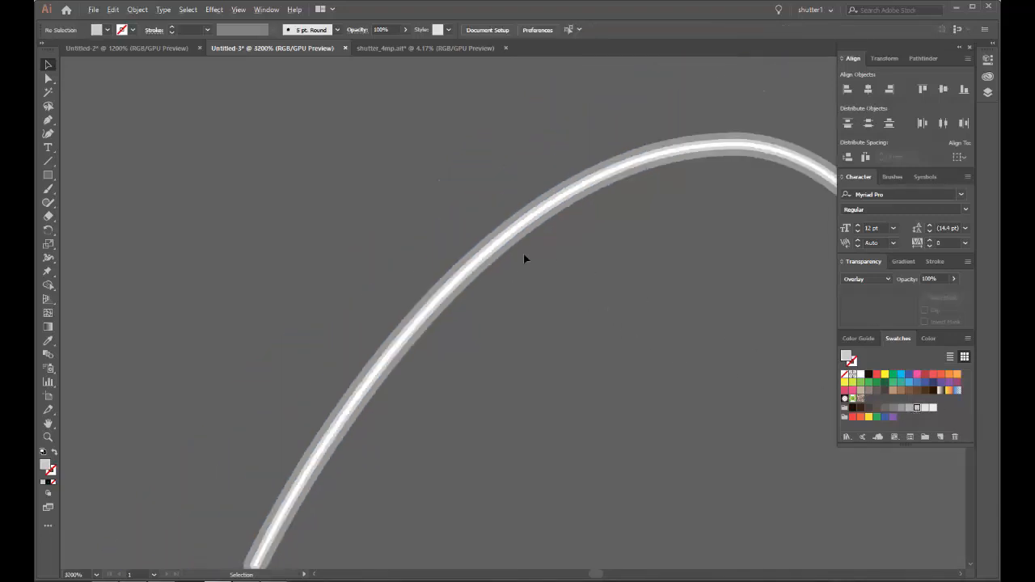
scroll(499, 288, "down", 4)
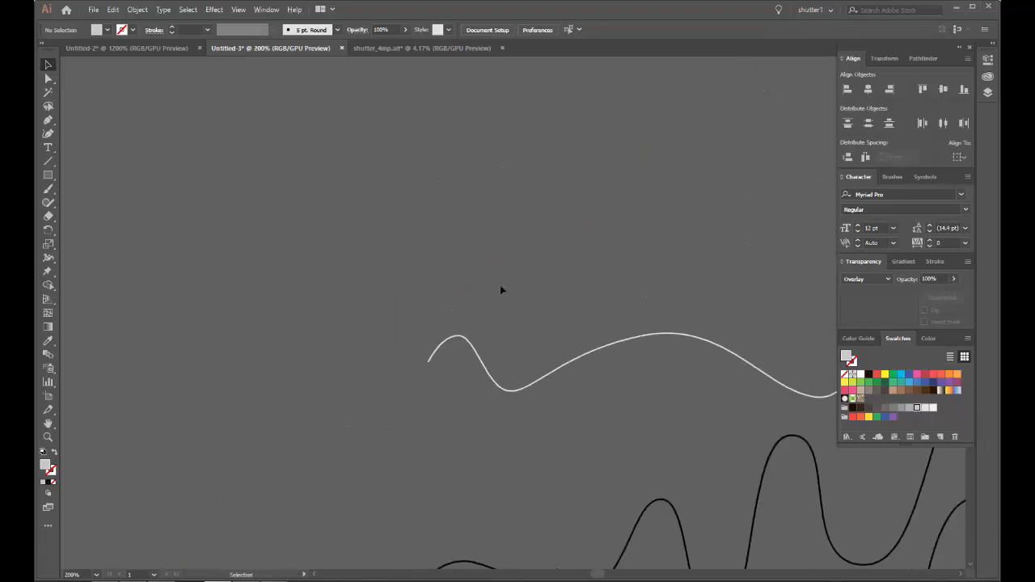
Step: Place the dark blue gradient rectangle behind the start of the top wave and check the overlay glow
left_click_drag(559, 132, 469, 324)
scroll(477, 315, "up", 8)
scroll(470, 163, "up", 6)
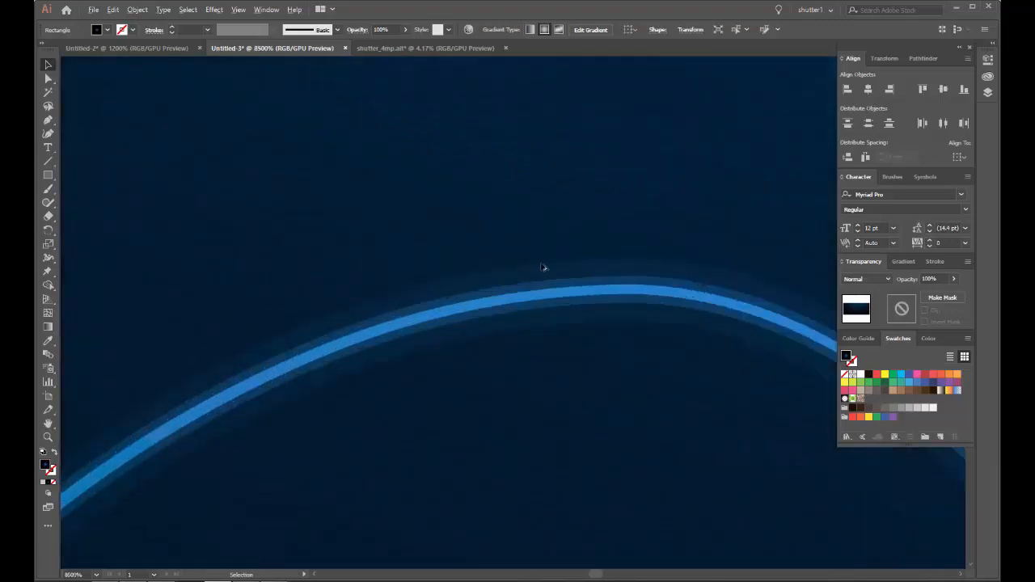
scroll(388, 393, "down", 8)
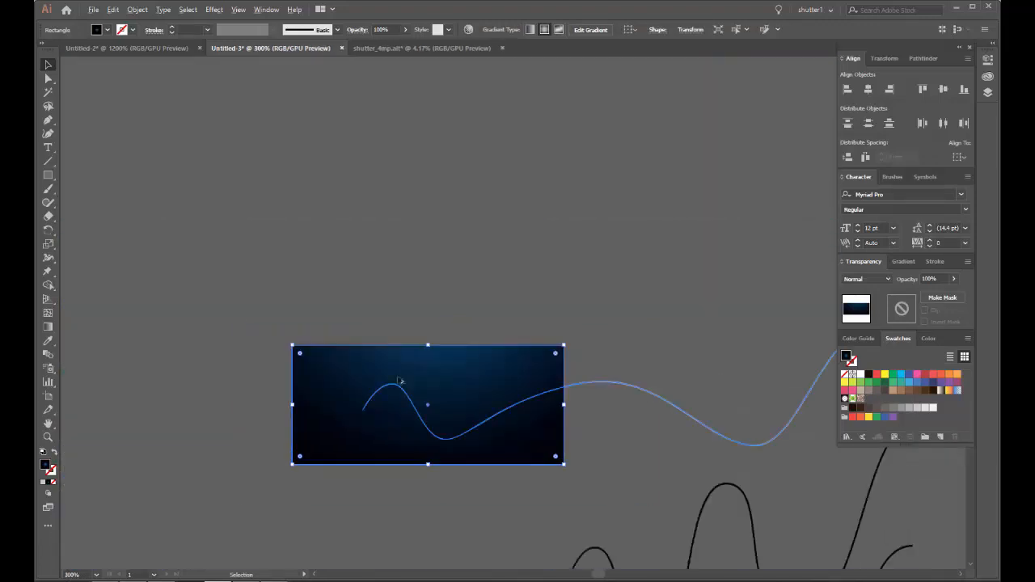
left_click_drag(498, 358, 426, 113)
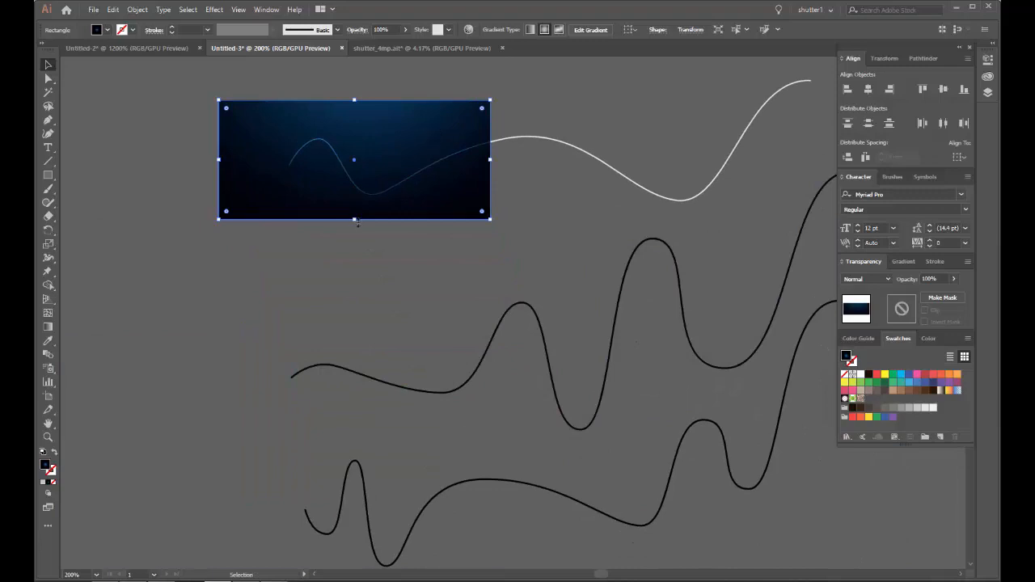
left_click_drag(372, 265, 369, 210)
left_click_drag(354, 166, 354, 551)
scroll(438, 248, "down", 2)
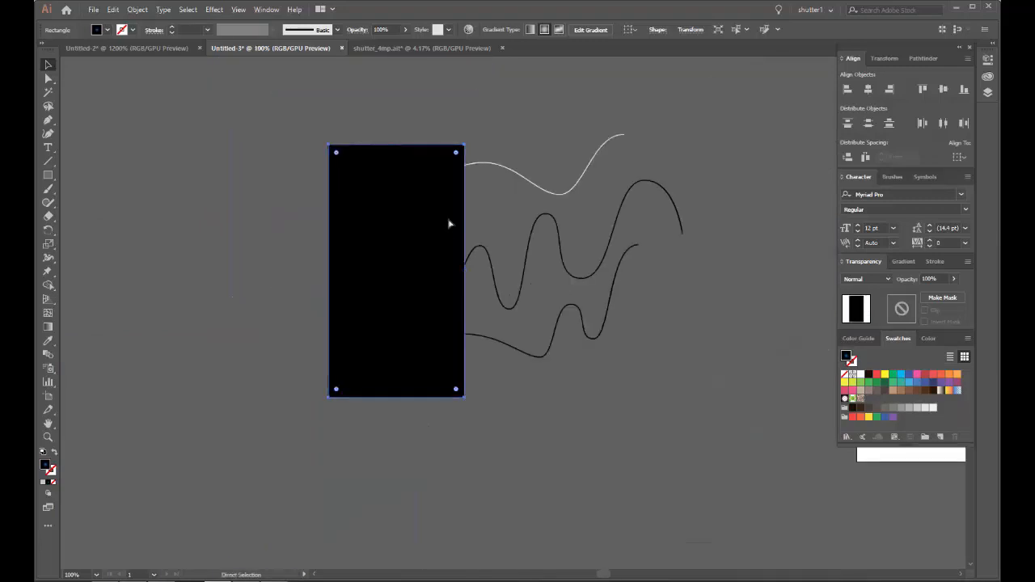
key("ctrl+z")
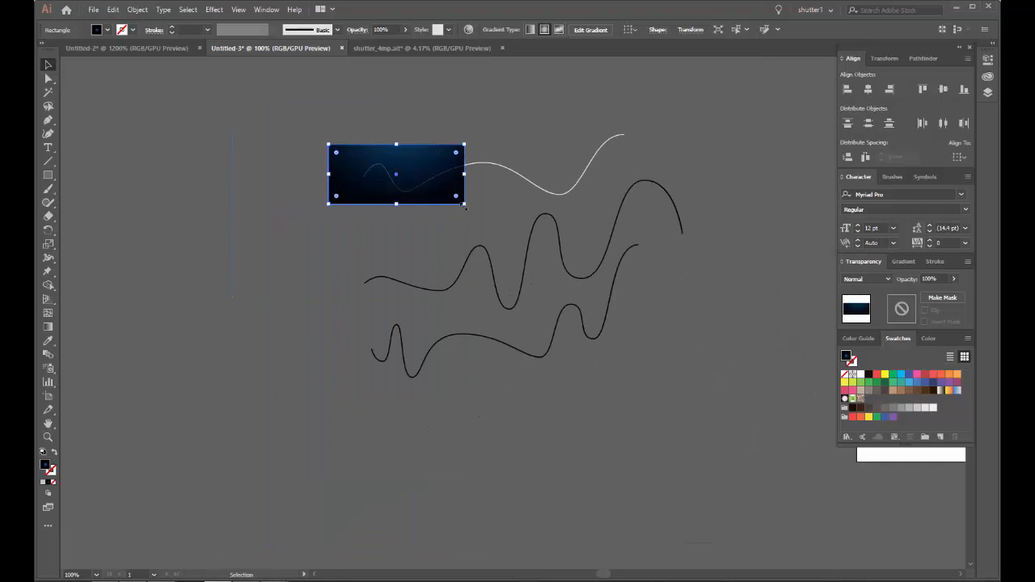
Step: Enlarge the gradient rectangle proportionally and move it behind the two lower waves
left_click_drag(464, 206, 752, 410)
left_click_drag(726, 205, 699, 246)
left_click(688, 433)
scroll(467, 225, "up", 5)
scroll(498, 339, "down", 6)
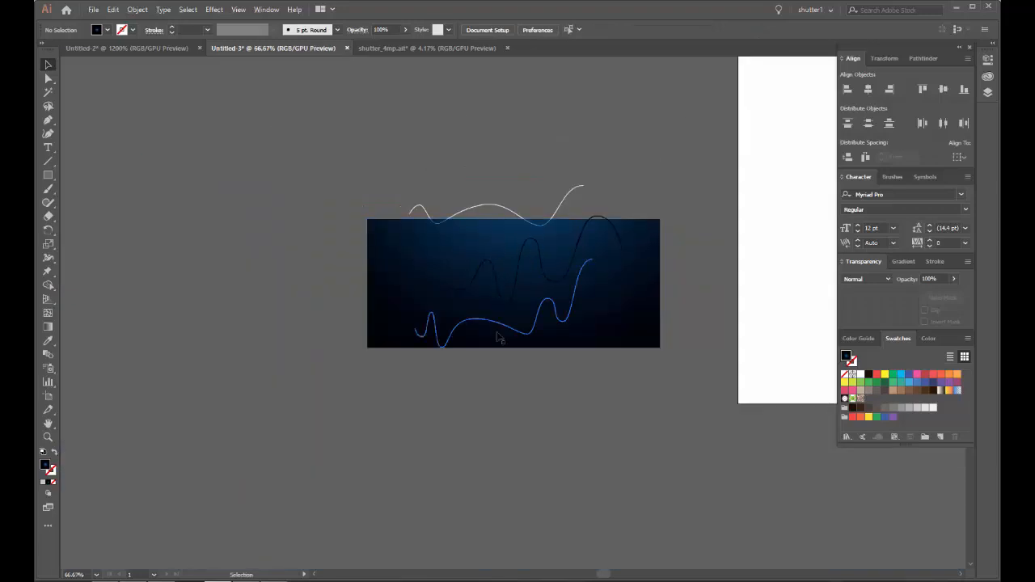
Step: Set the nested outlines of the two lower waves to Overlay blending mode and fill them with white
left_click_drag(571, 257, 575, 261)
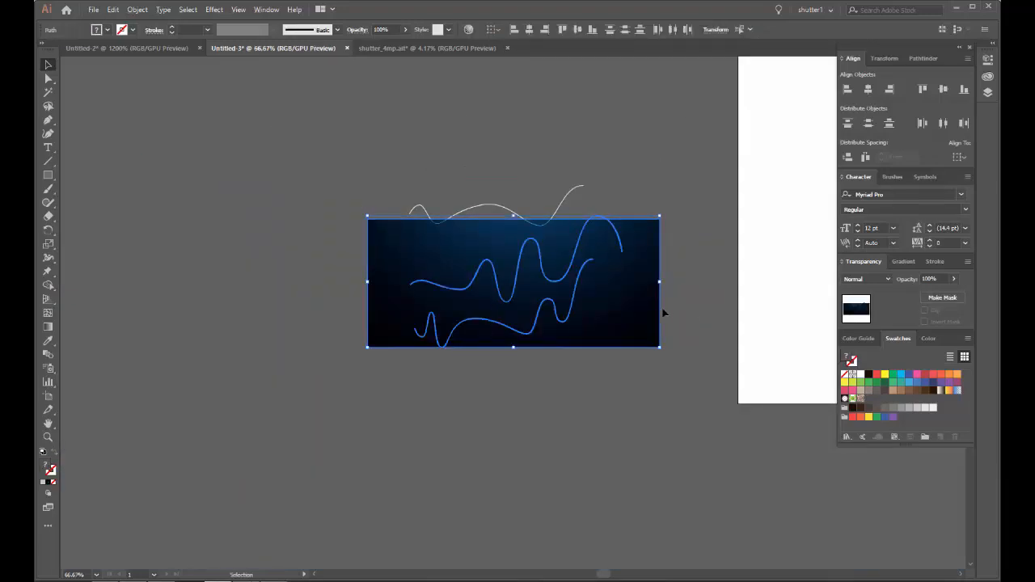
scroll(646, 289, "up", 6)
left_click(865, 278)
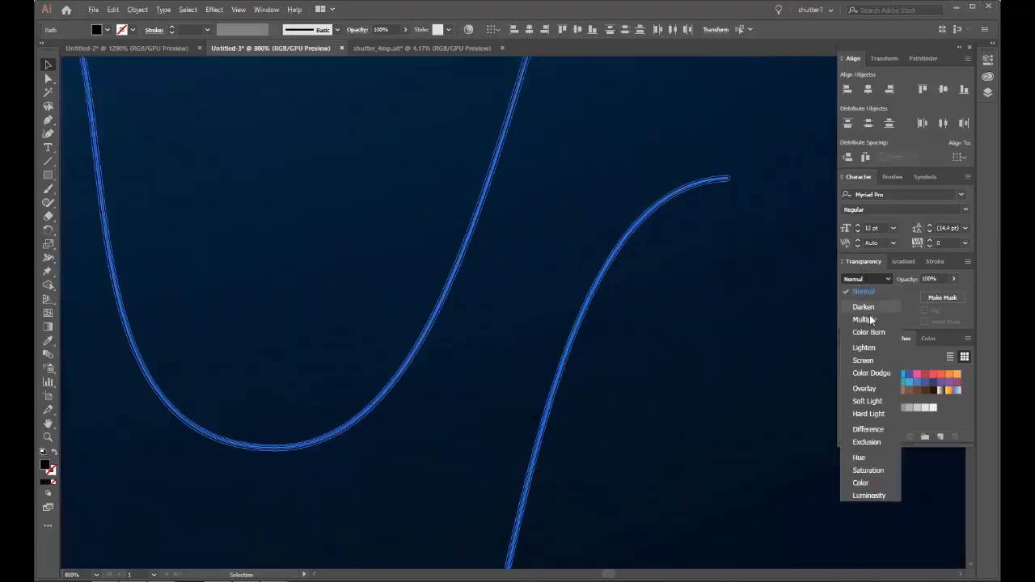
left_click(870, 387)
scroll(673, 168, "up", 5)
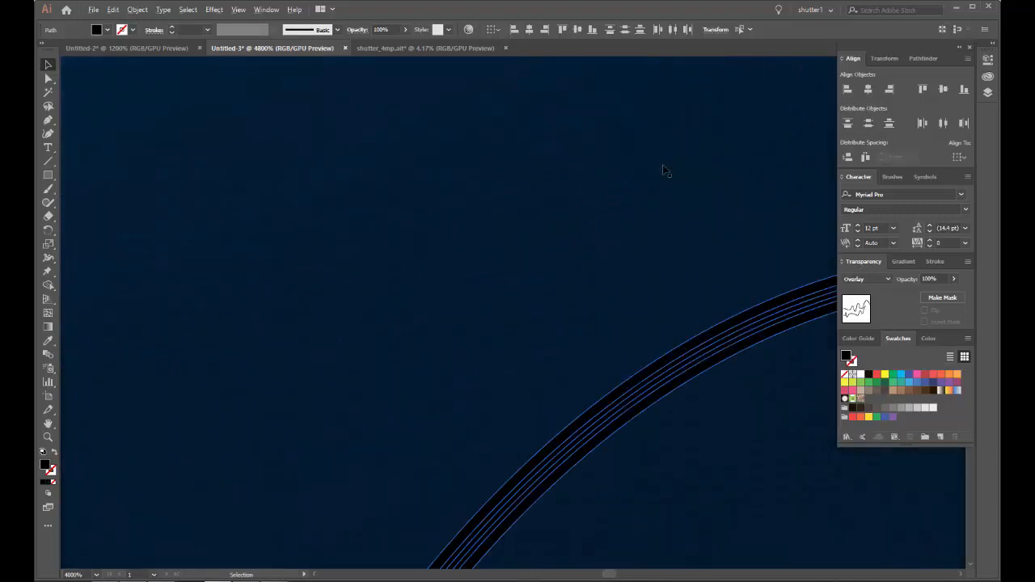
left_click(521, 222)
scroll(500, 237, "down", 5)
left_click(538, 243)
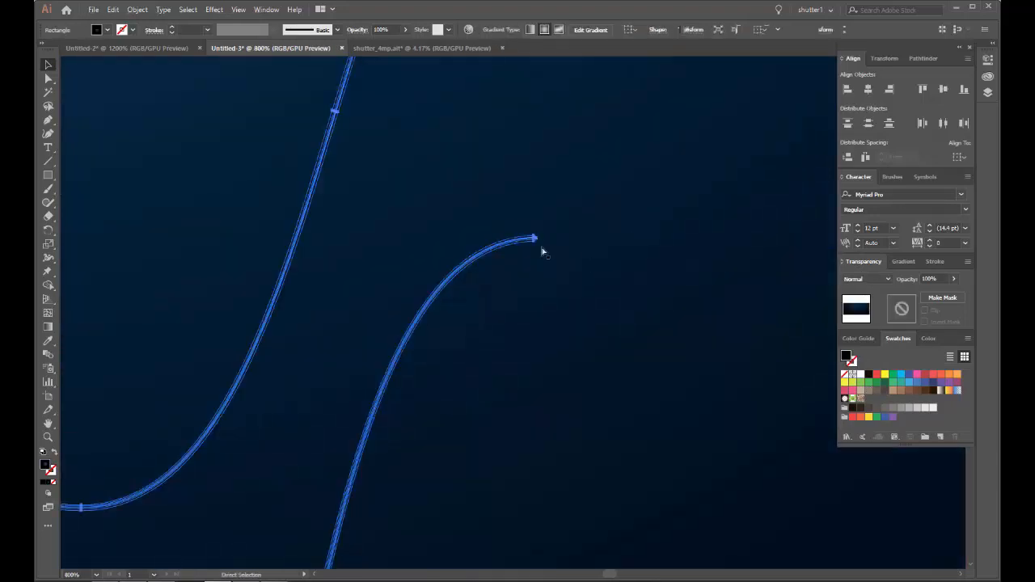
left_click(871, 280)
left_click(869, 390)
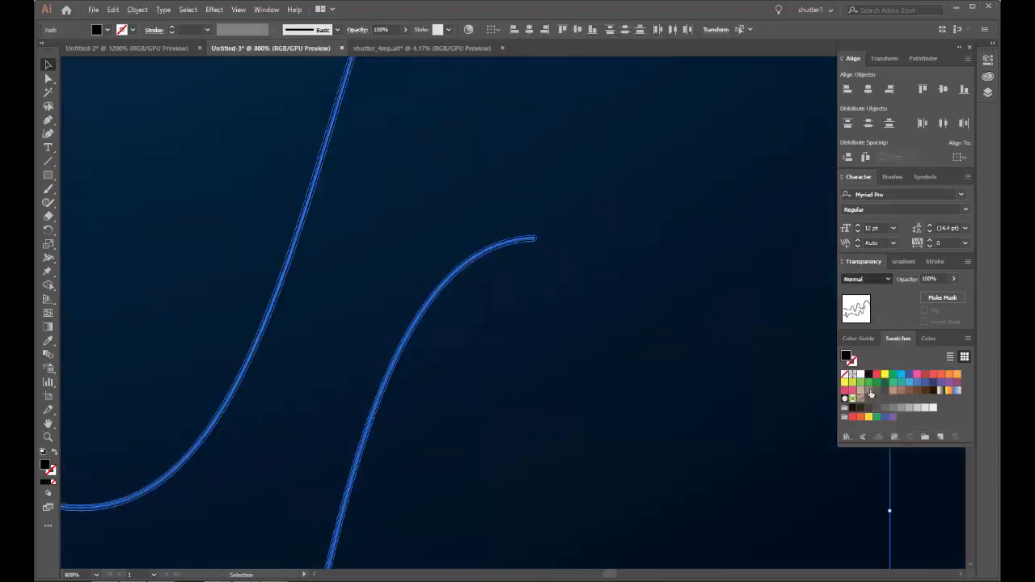
left_click(860, 376)
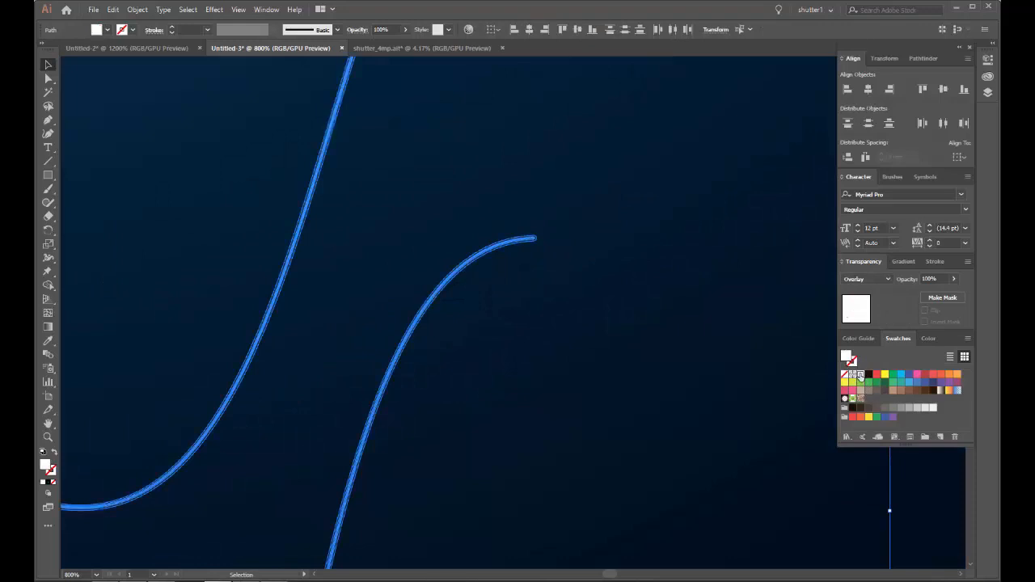
left_click(589, 188)
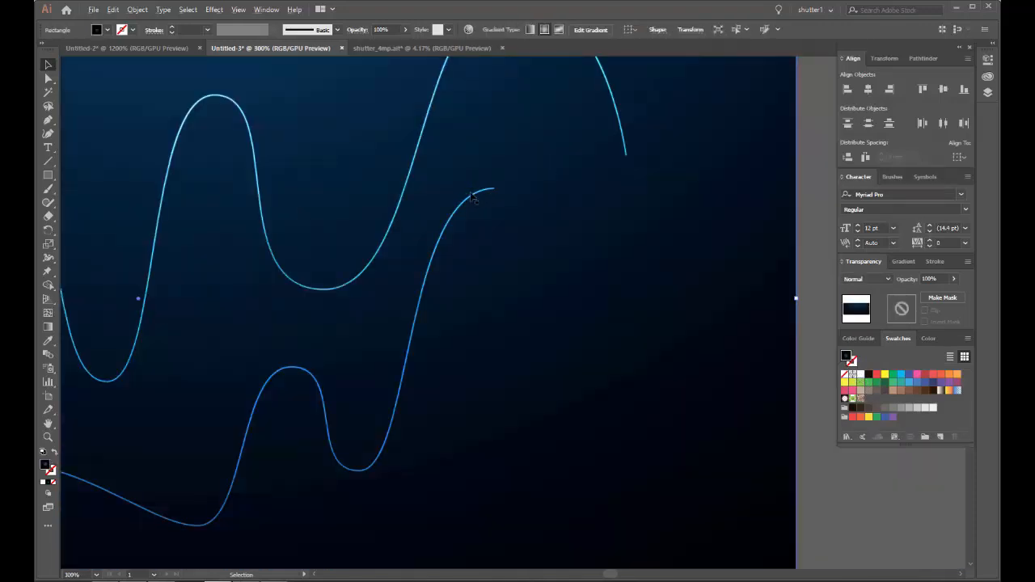
Step: Examine the nested glow layers of the two lower waves on the gradient and compare them with the top wave
left_click_drag(470, 221, 499, 291)
scroll(462, 270, "up", 11)
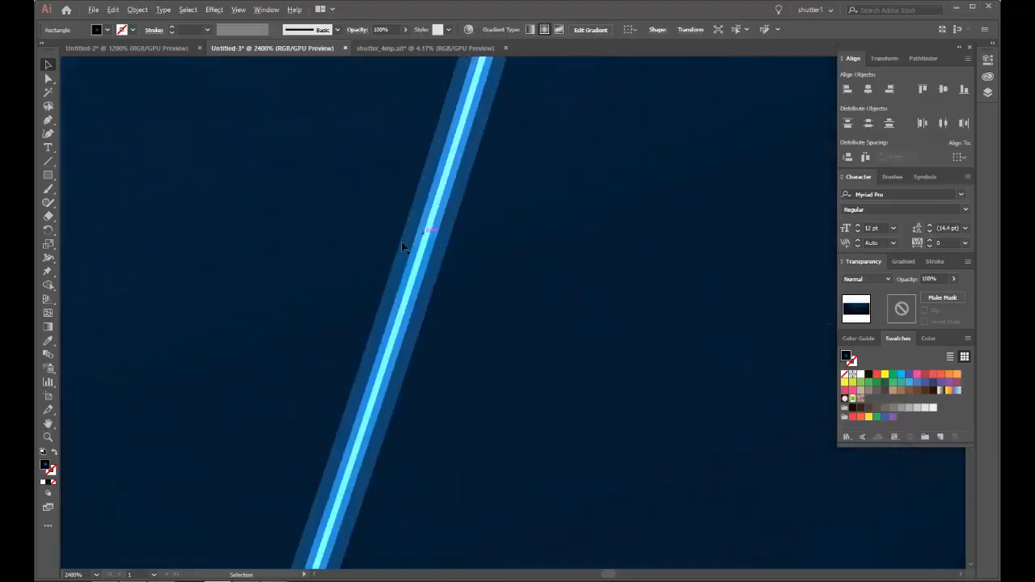
left_click(459, 227)
key("ctrl+1")
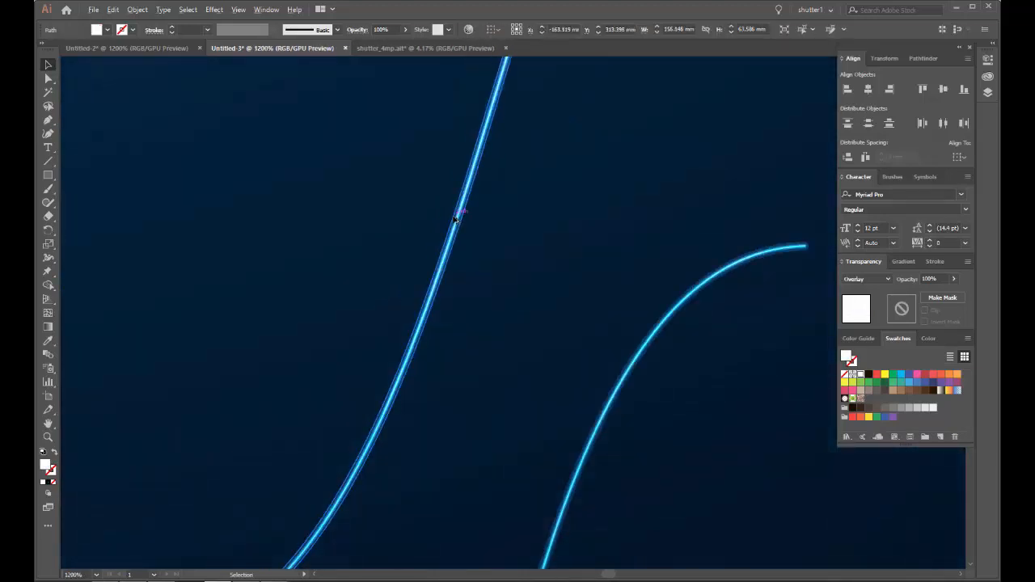
scroll(465, 129, "up", 11)
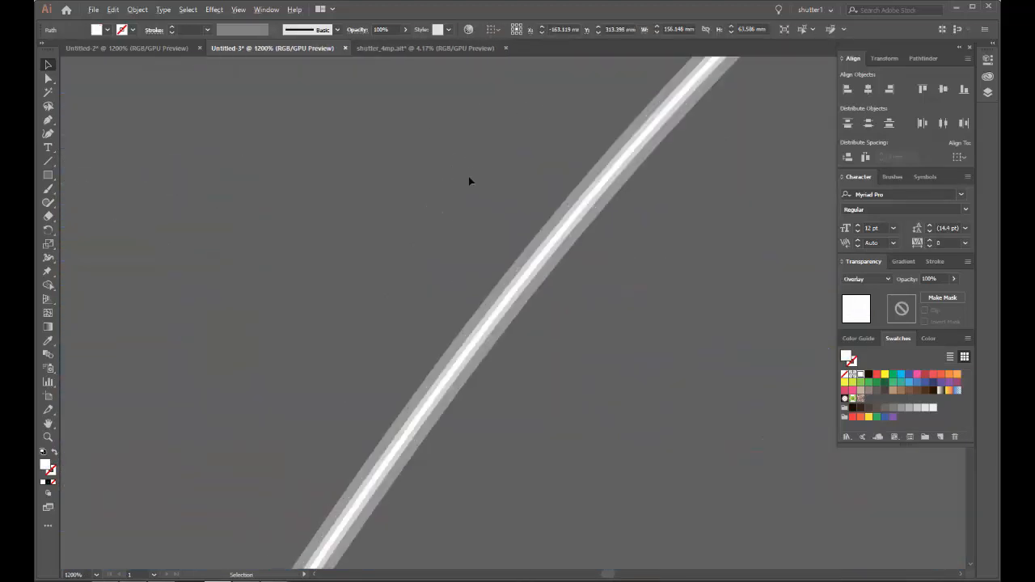
left_click(444, 218)
scroll(477, 237, "down", 12)
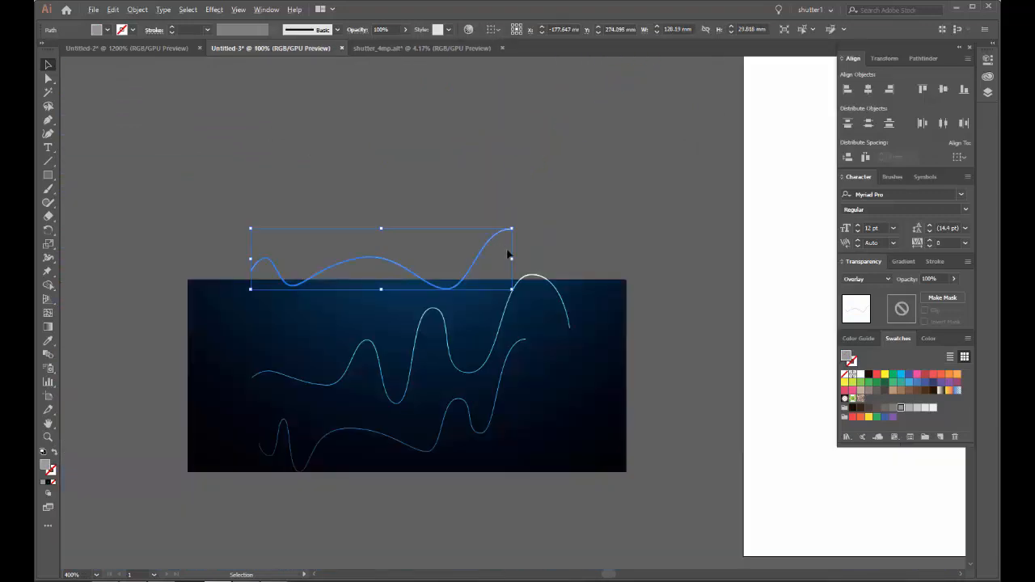
left_click_drag(562, 237, 531, 158)
scroll(484, 304, "up", 2)
scroll(441, 303, "up", 8)
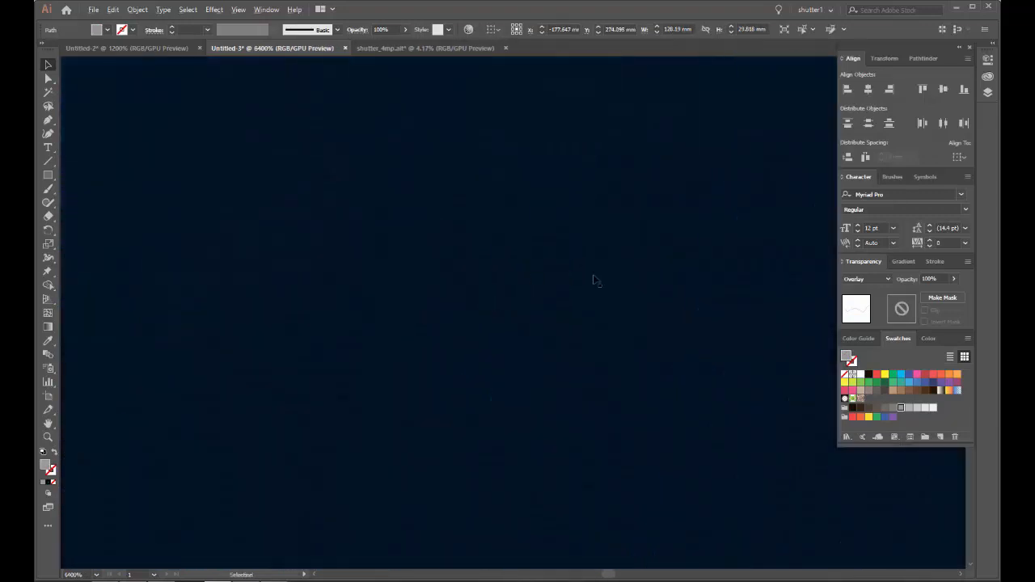
left_click(755, 328)
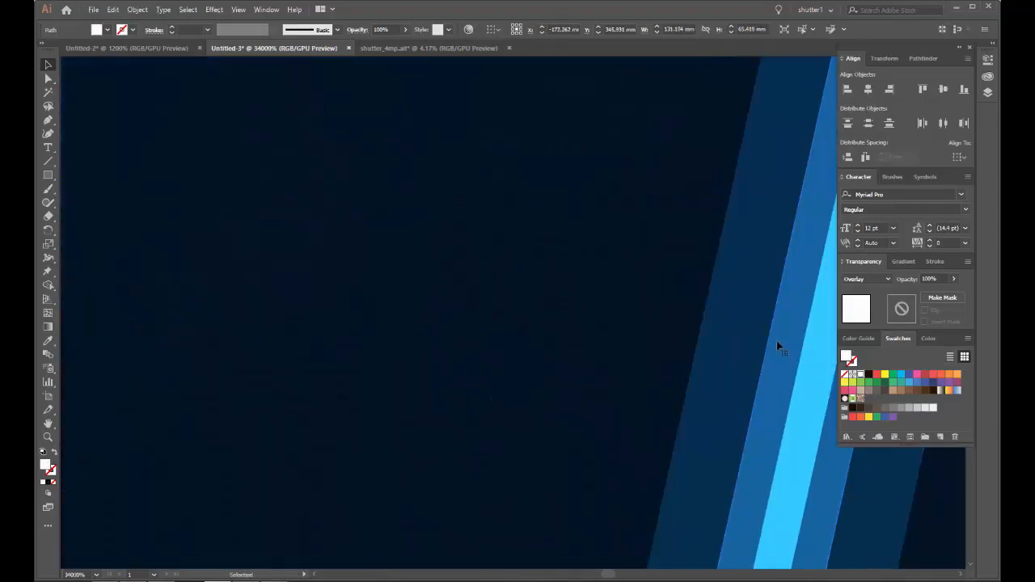
left_click_drag(666, 300, 499, 247)
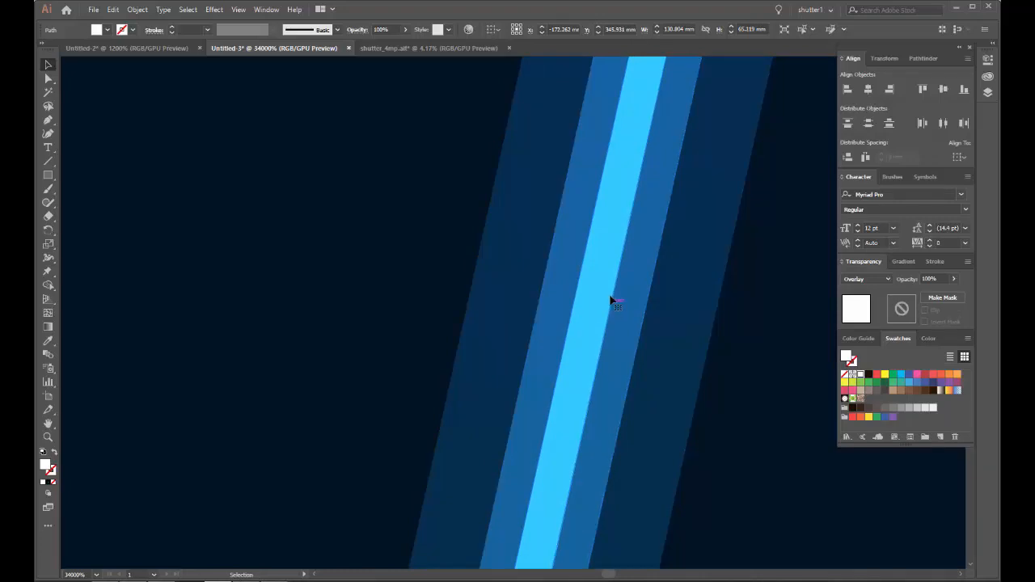
scroll(521, 247, "down", 3)
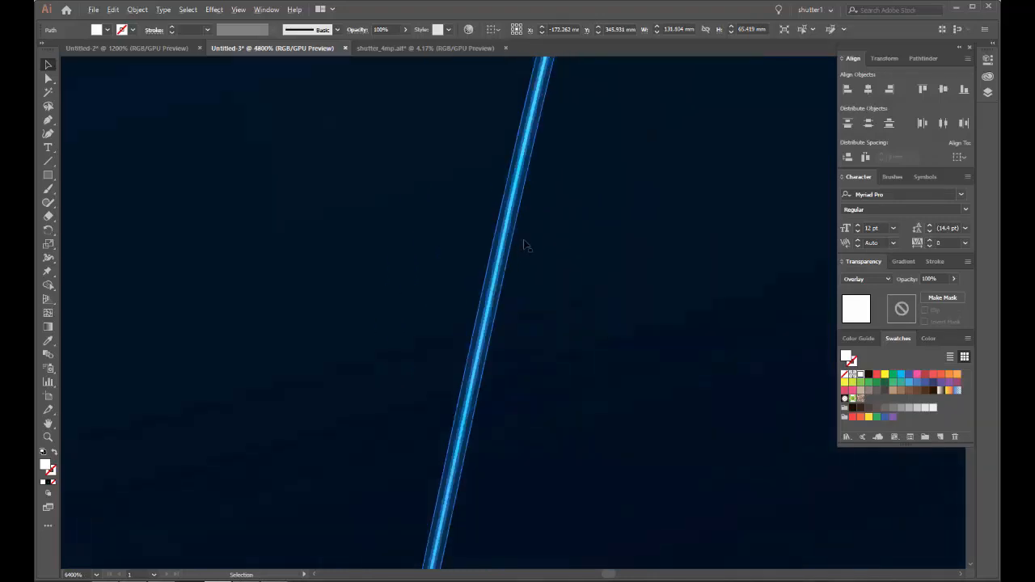
scroll(523, 245, "down", 10)
left_click(626, 245)
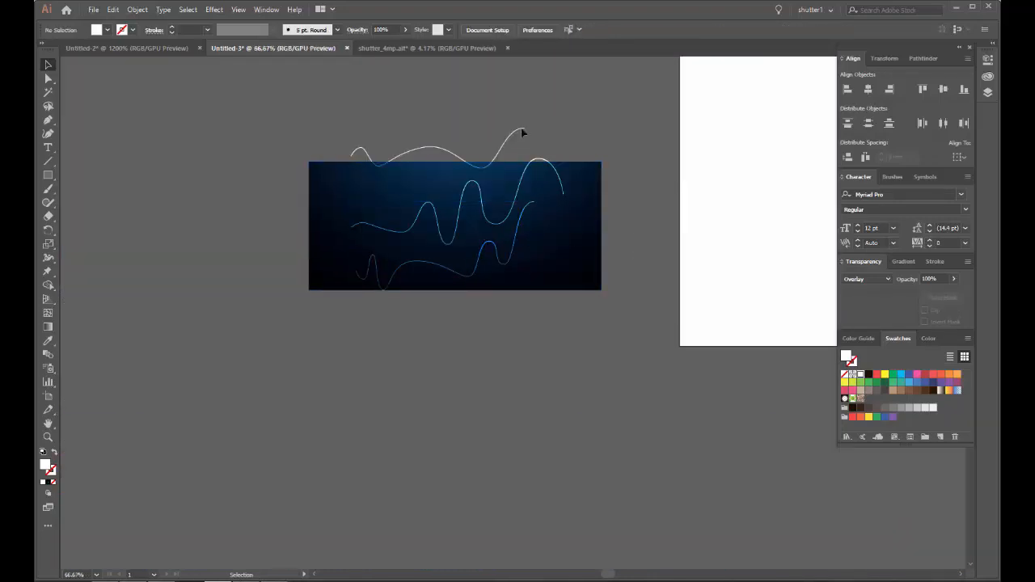
Step: Group the nested outlines of the top wave and move the gradient rectangle clear below the three waves
left_click(521, 131)
left_click(135, 10)
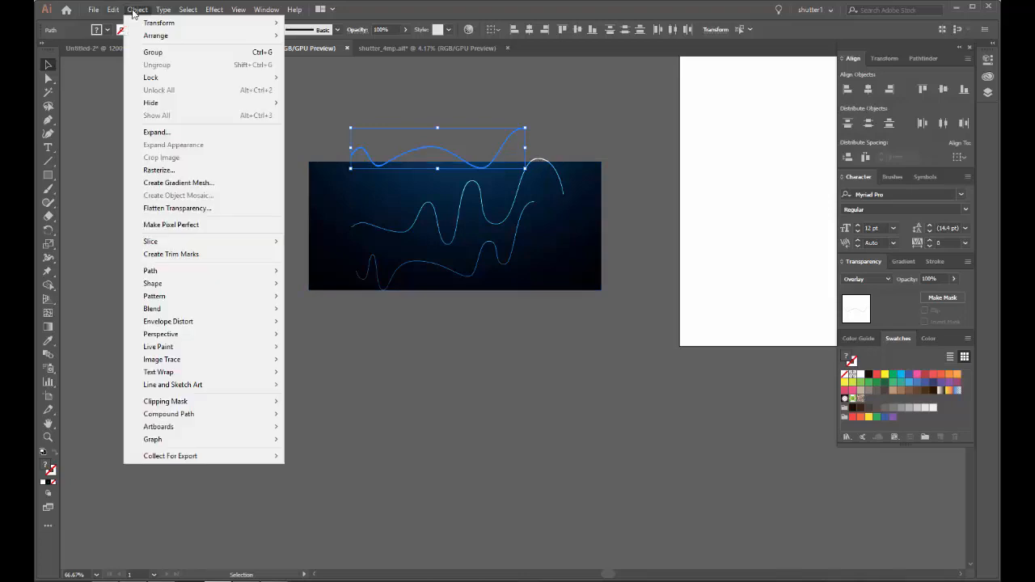
left_click(152, 52)
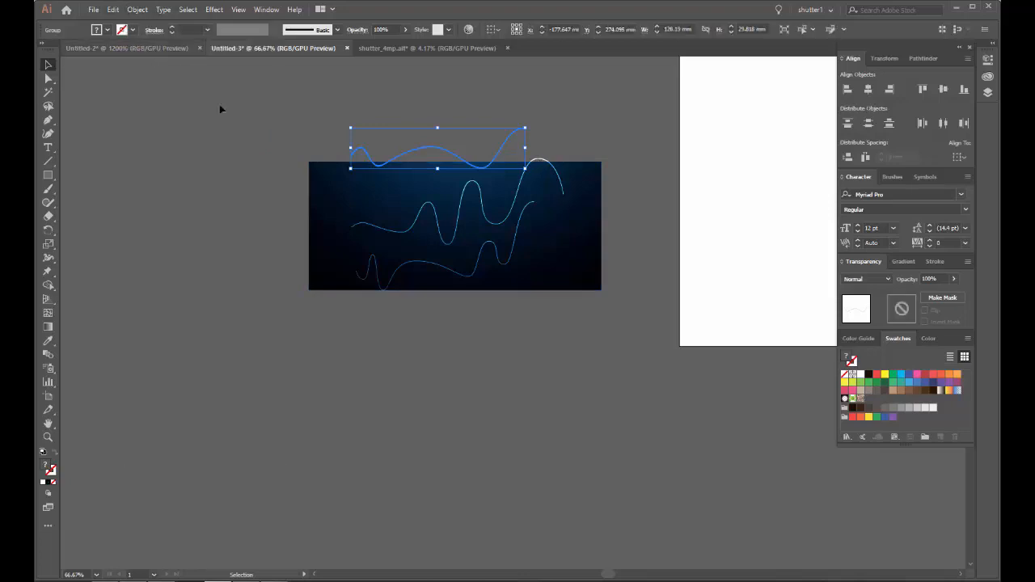
left_click_drag(349, 195, 349, 372)
Step: Group the nested outlines of the middle wave, and those of the lowest wave as a separate group
left_click(377, 229)
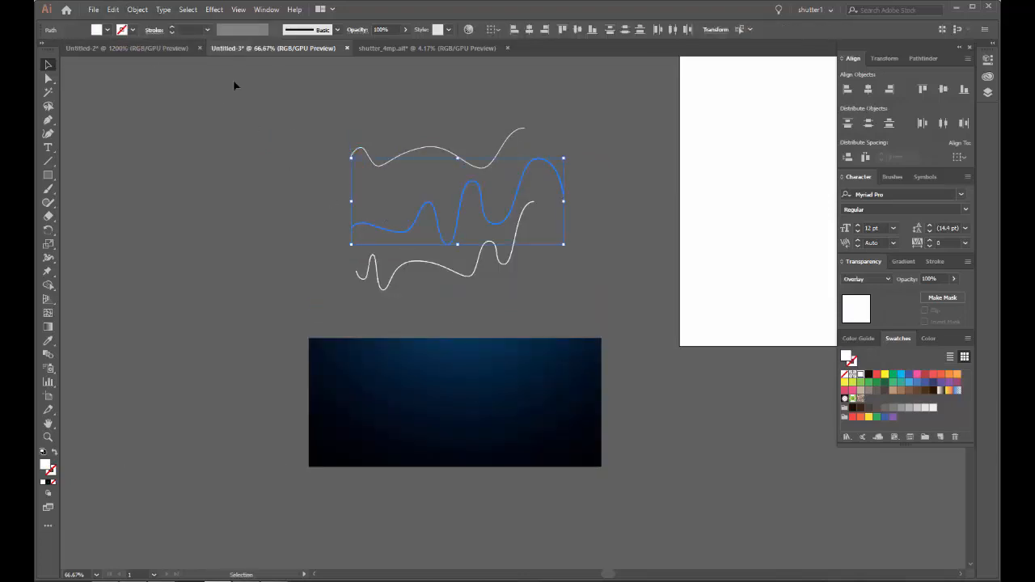
left_click(138, 10)
left_click(161, 80)
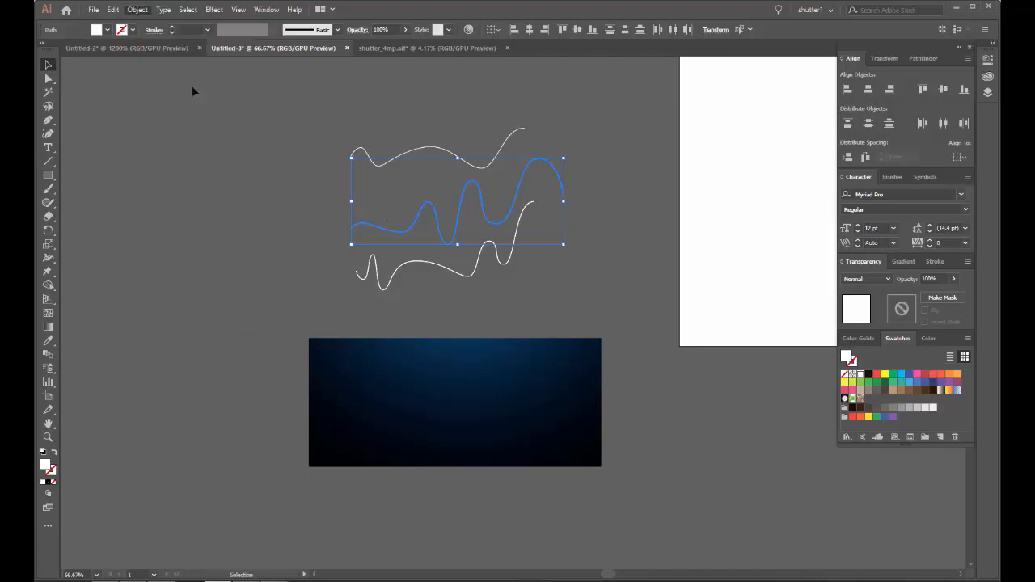
left_click_drag(341, 264, 409, 305)
left_click(137, 10)
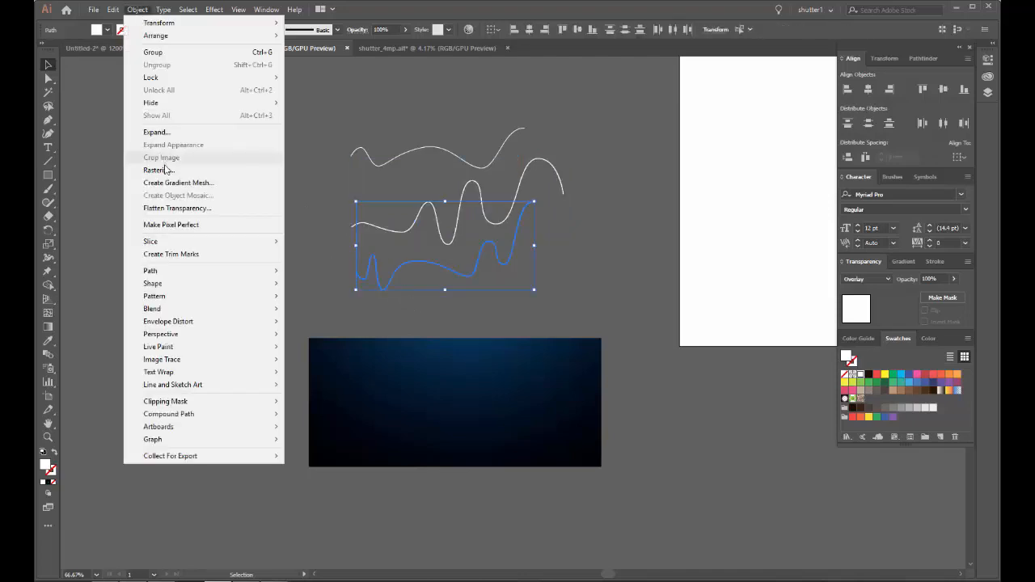
left_click(163, 53)
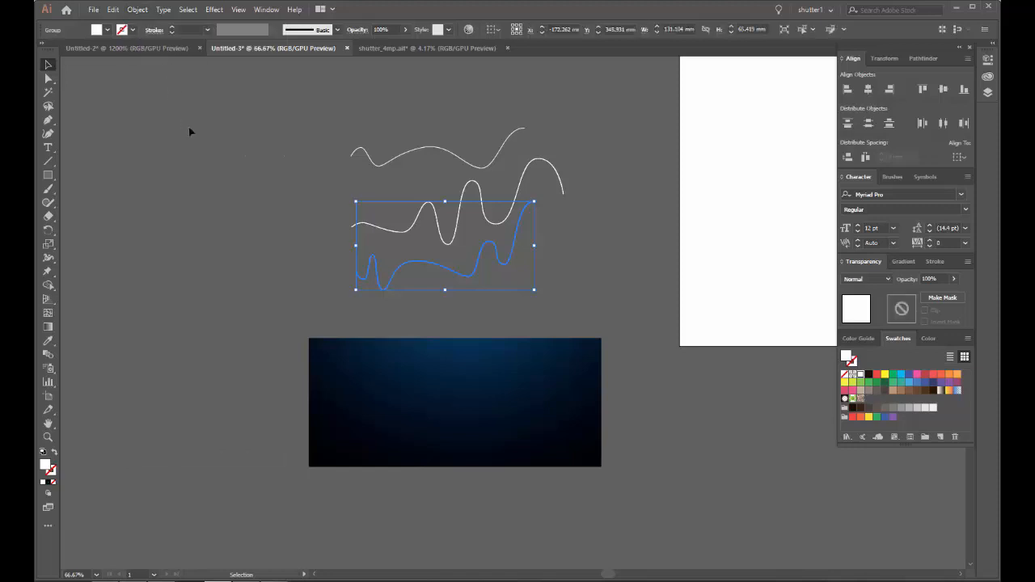
left_click(244, 156)
Step: Move the gradient rectangle back behind the waves and scale it down proportionally around its centre
left_click_drag(520, 290, 448, 273)
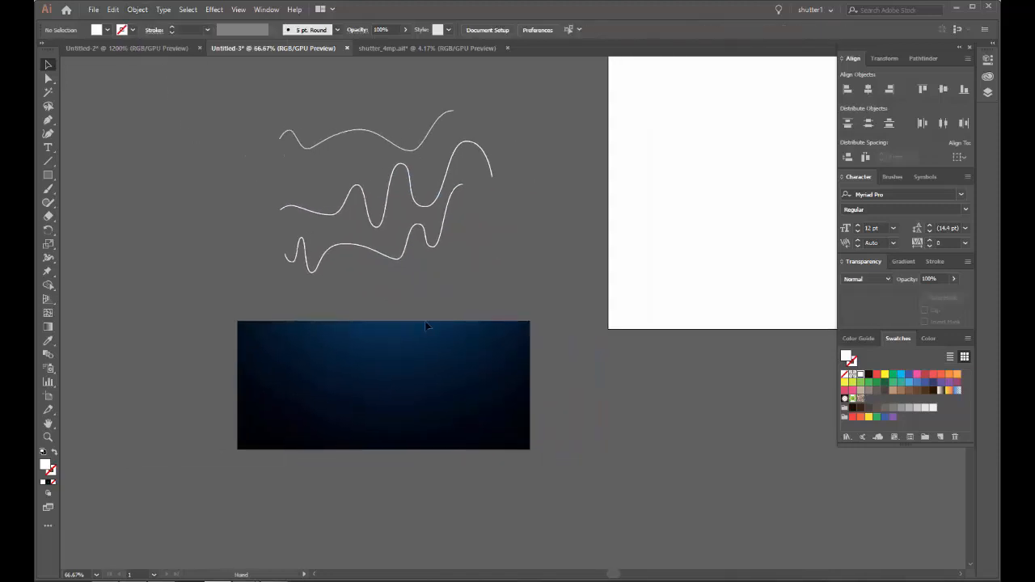
left_click_drag(418, 345, 213, 133)
left_click_drag(254, 121, 470, 166)
left_click_drag(366, 207, 573, 204)
scroll(599, 182, "up", 2)
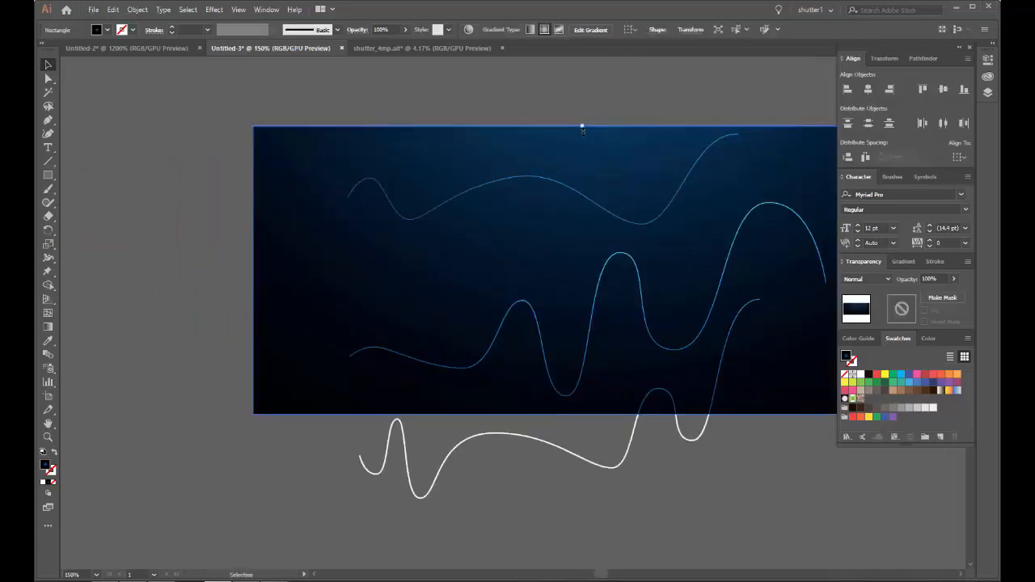
left_click_drag(582, 128, 594, 230)
scroll(517, 206, "right", 3)
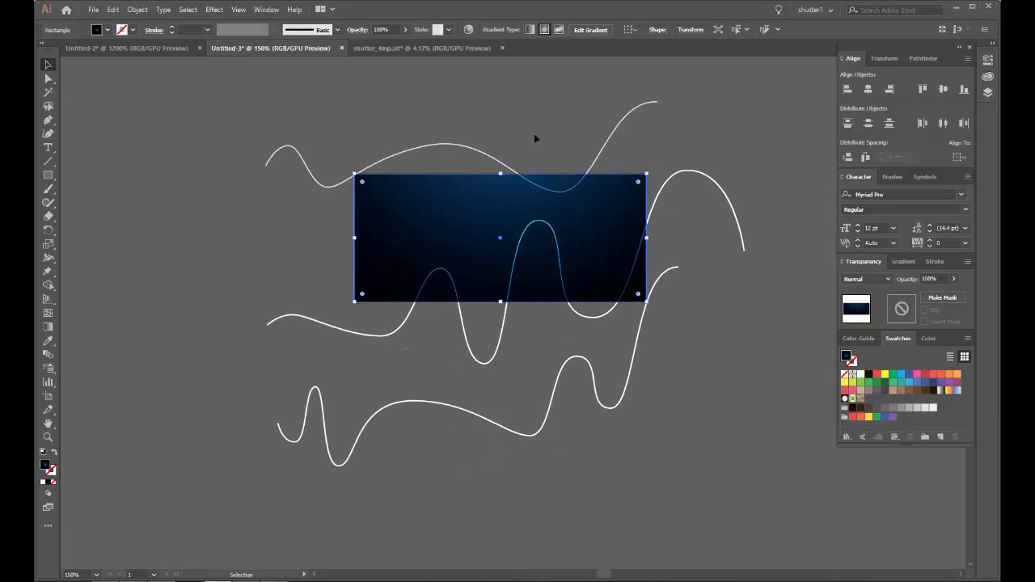
Step: Move the three wave groups onto the gradient rectangle so that they overlap and cross each other
left_click_drag(465, 152, 499, 224)
left_click(550, 121)
left_click_drag(494, 360, 488, 283)
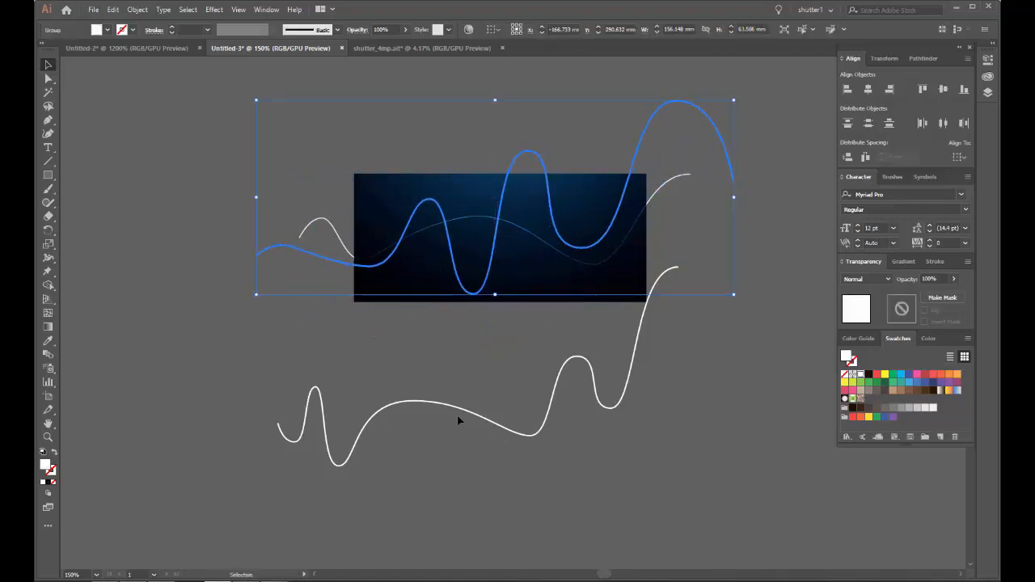
left_click_drag(455, 412, 527, 214)
left_click(464, 122)
Step: Enlarge the gradient rectangle proportionally around the overlapping waves, then narrow it so the wave ends extend past its right edge
scroll(481, 225, "up", 4)
scroll(483, 230, "down", 3)
left_click(560, 186)
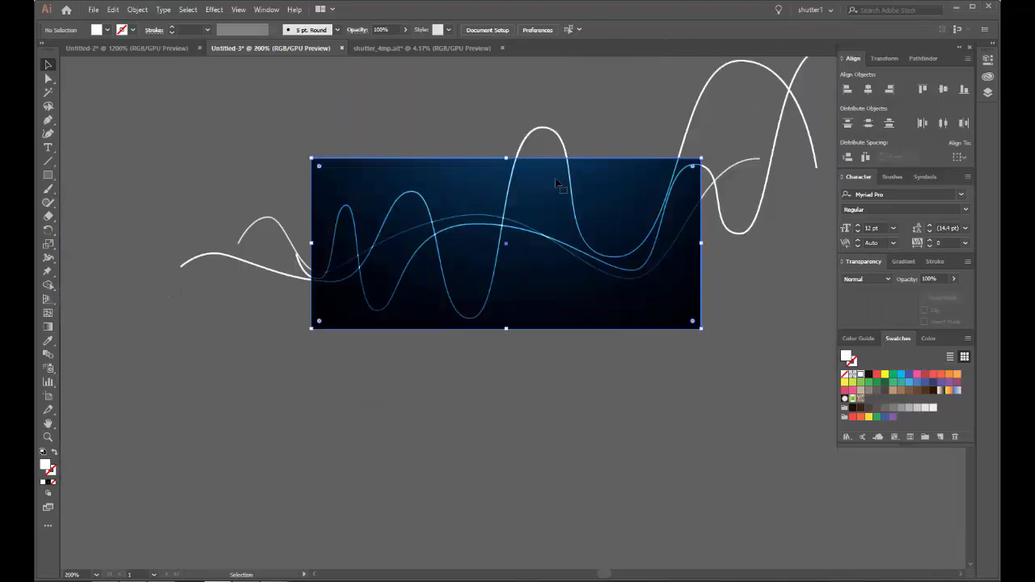
left_click_drag(505, 159, 505, 125)
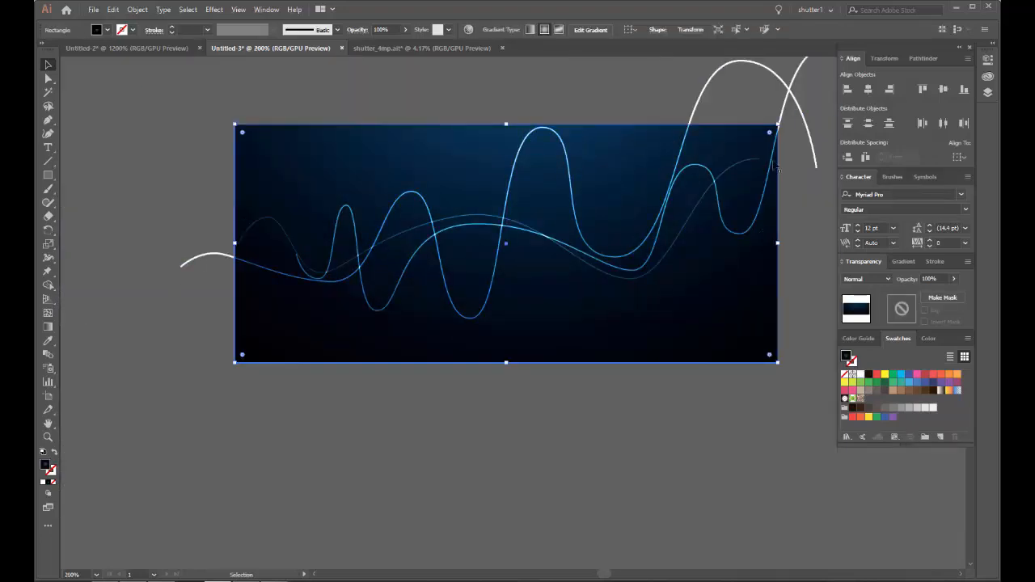
left_click_drag(781, 245, 748, 243)
left_click(782, 249)
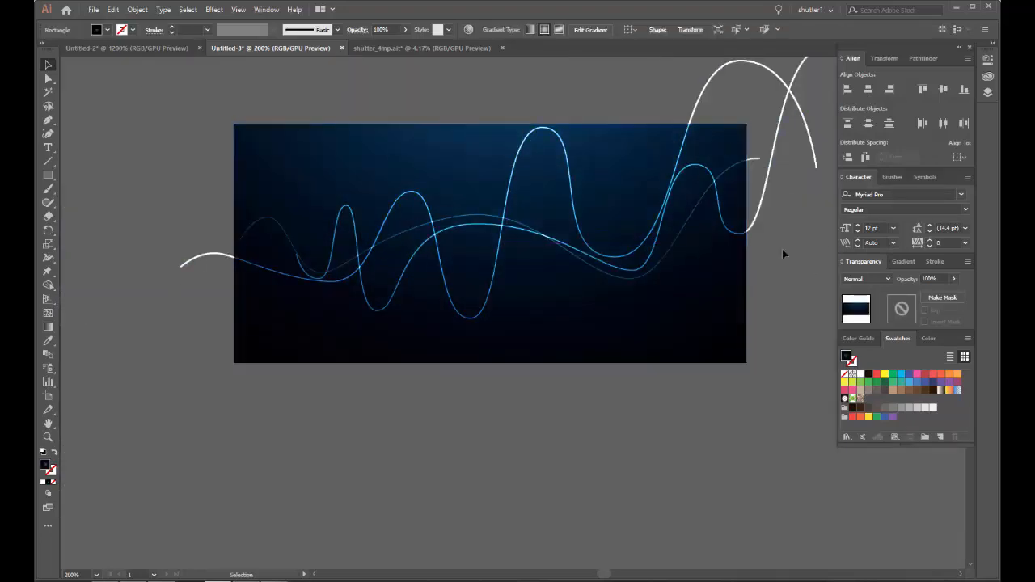
Step: Enlarge the wave with the narrow first peak proportionally to about 147 mm wide, starting just outside the rectangle's left edge
scroll(485, 239, "up", 1)
scroll(484, 238, "down", 2)
scroll(350, 247, "up", 3)
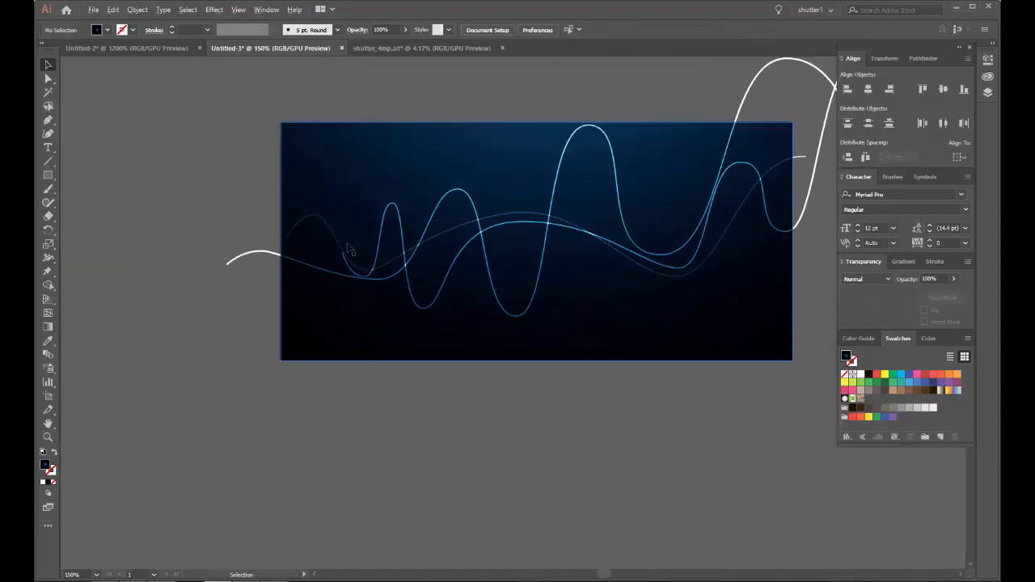
scroll(349, 251, "down", 2)
left_click(348, 255)
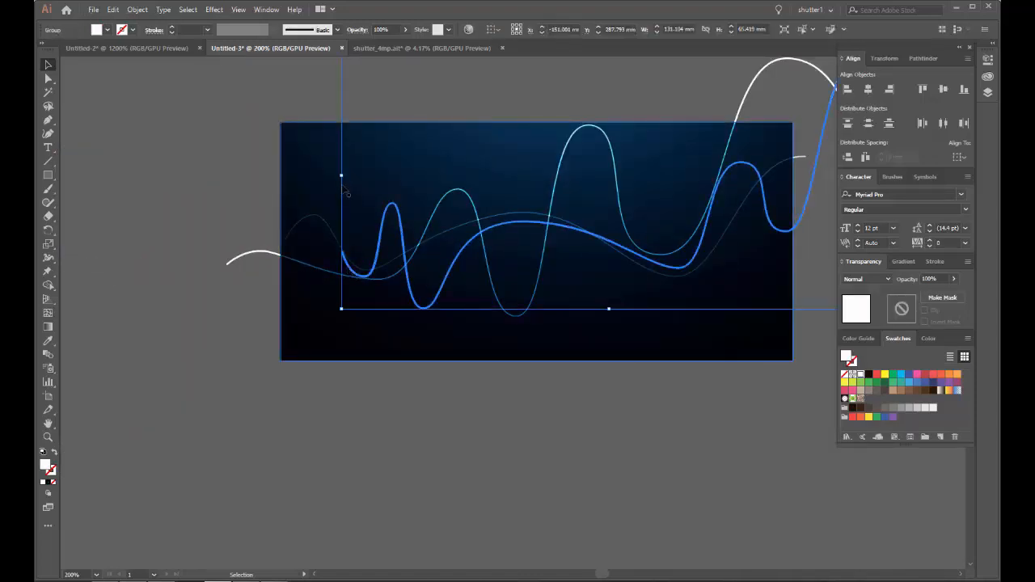
left_click_drag(342, 175, 276, 173)
left_click(257, 187)
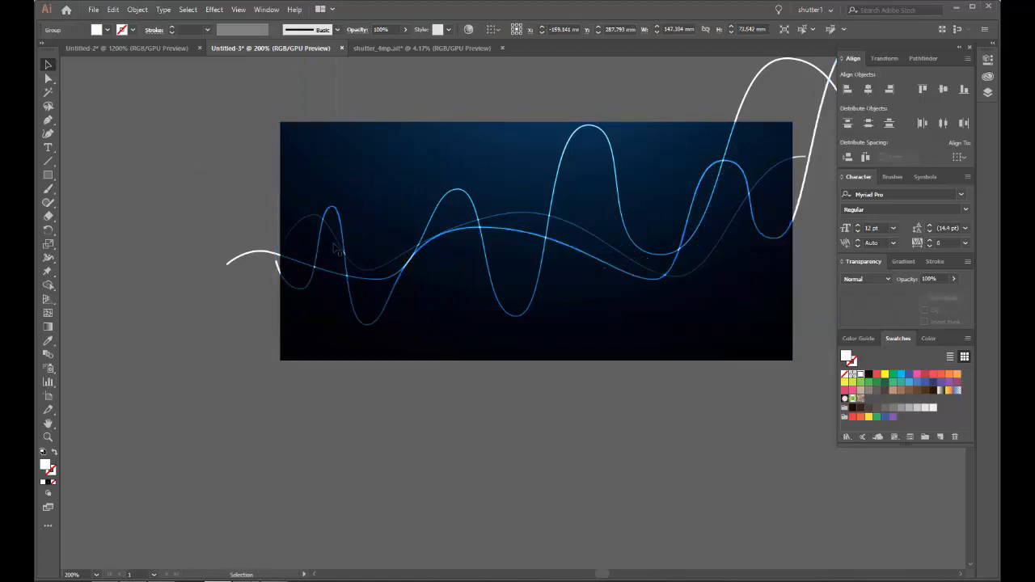
Step: Enlarge the faint, flatter wave proportionally to about 131 mm wide so its start extends past the rectangle's left edge
scroll(328, 246, "up", 2)
left_click(294, 194)
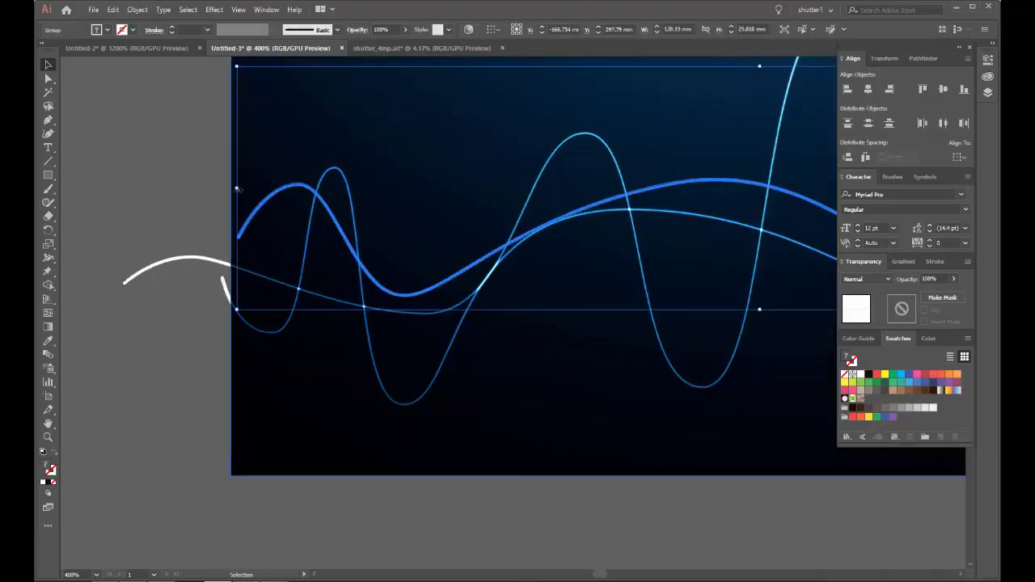
left_click(201, 195)
scroll(248, 222, "down", 1)
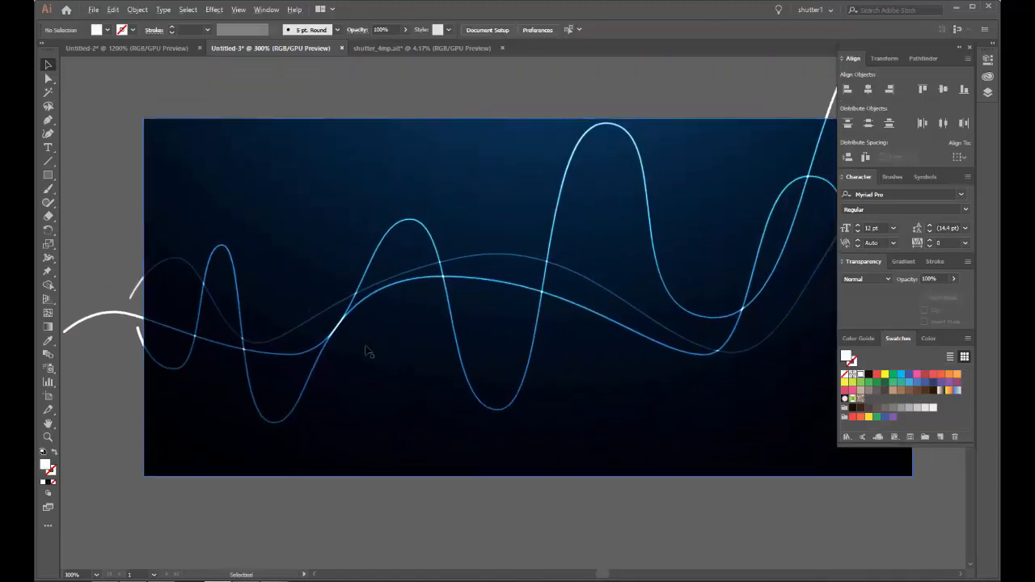
Step: Draw a circle about 9.4 mm in diameter on the empty canvas beside the gradient rectangle's left edge
scroll(261, 282, "up", 3)
scroll(258, 247, "down", 8)
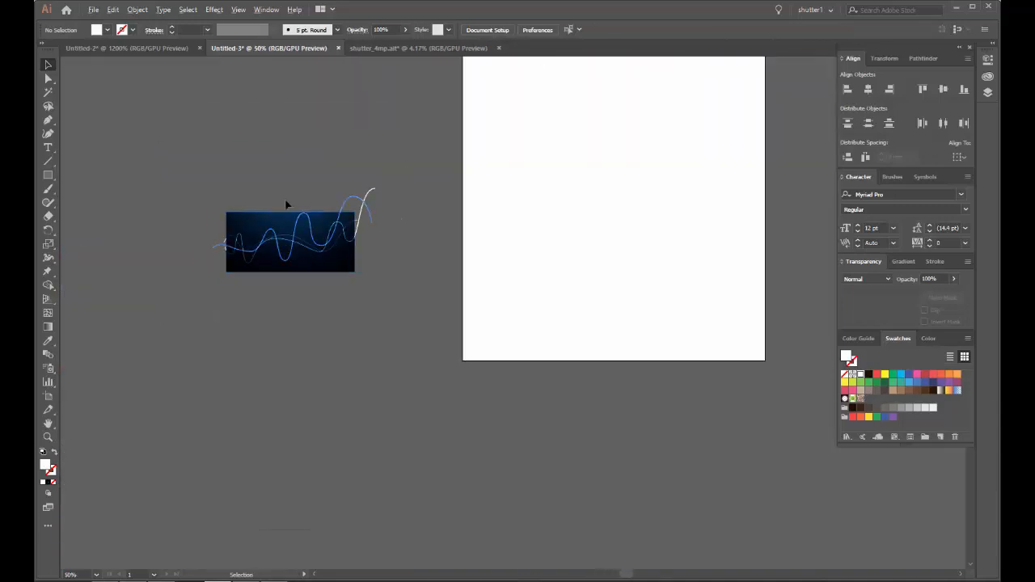
left_click_drag(285, 204, 371, 262)
scroll(368, 306, "up", 6)
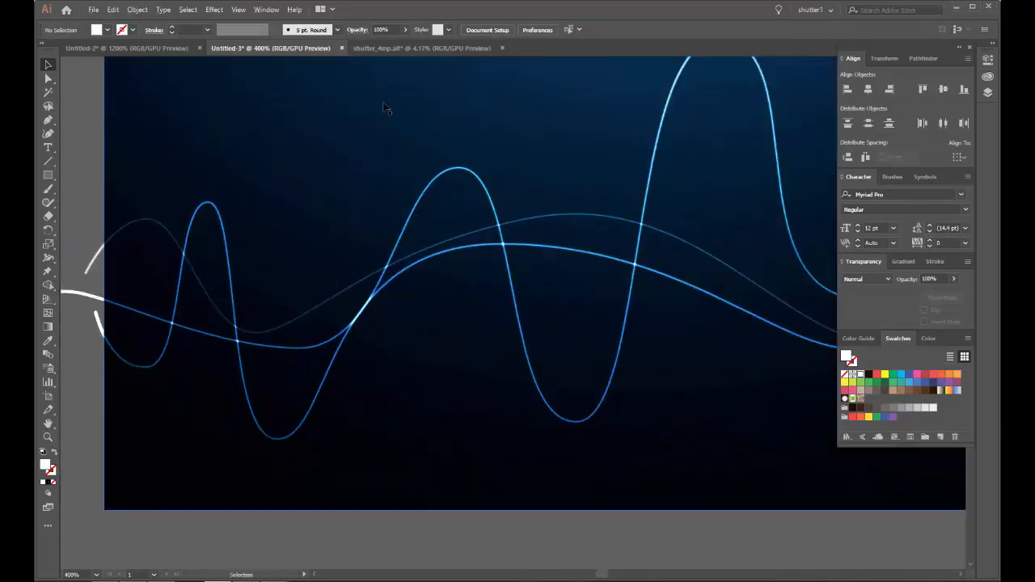
left_click_drag(47, 179, 329, 234)
scroll(103, 207, "down", 1)
scroll(329, 234, "up", 2)
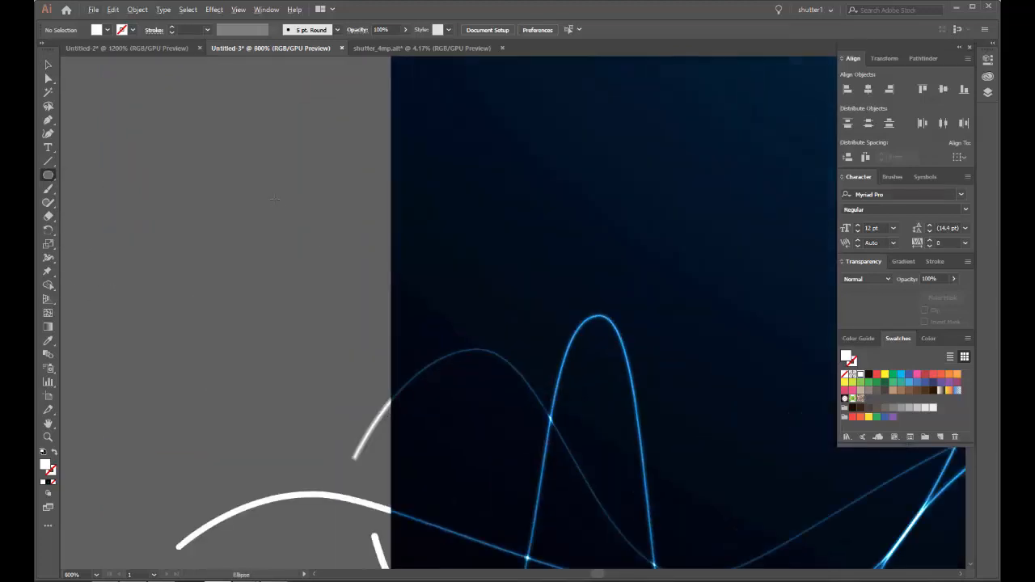
mouse_move(194, 169)
left_mouse_down()
mouse_move(314, 249)
mouse_move(348, 322)
left_mouse_up()
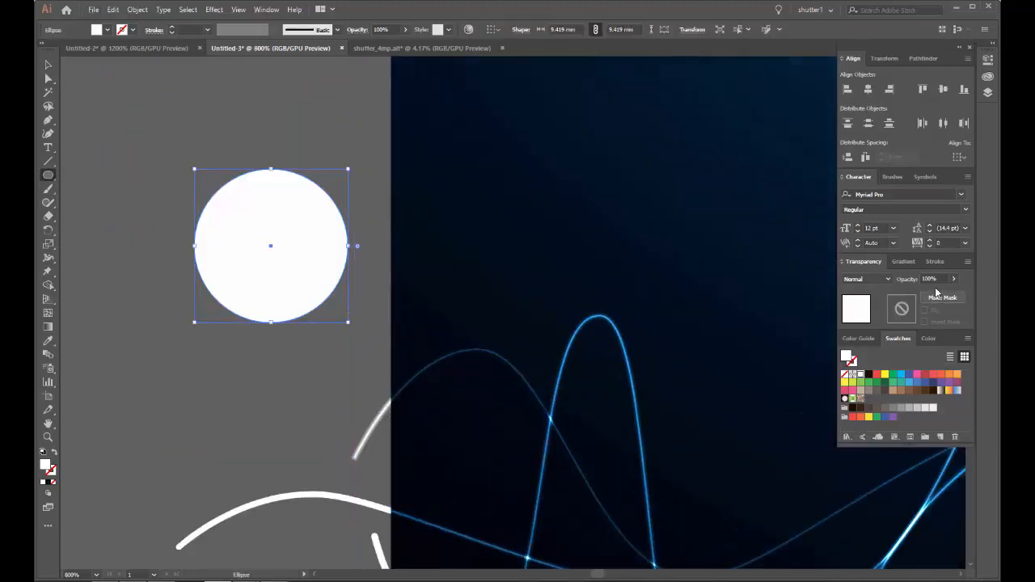
Step: Fill the circle with the blue-to-black radial gradient and move it onto the dark background above the waves
left_click(904, 262)
left_click(909, 280)
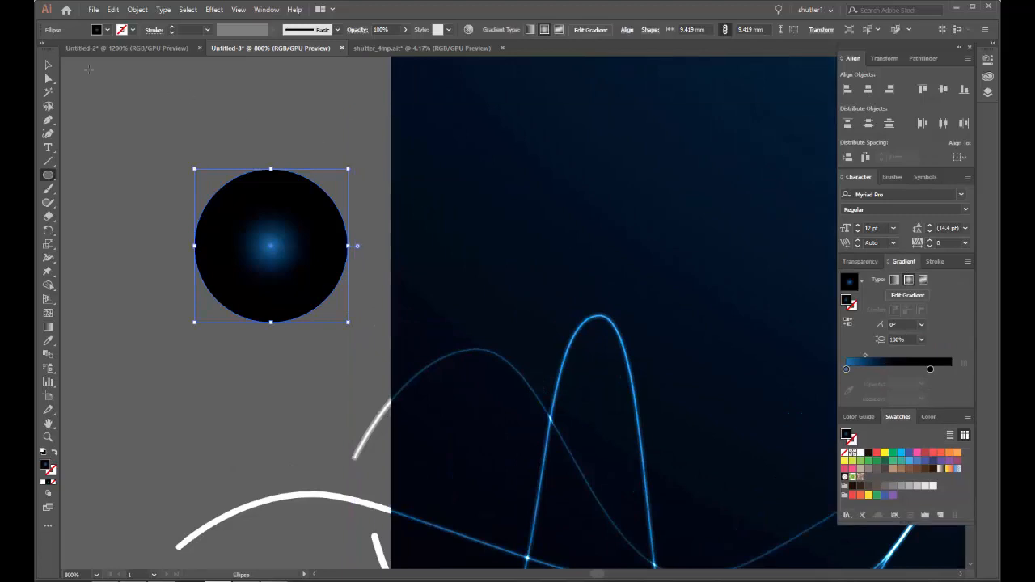
scroll(281, 212, "down", 1)
left_click_drag(323, 238, 319, 214)
Step: Set the circle's blending mode to Color Dodge and place it over the tall wave's first peak
left_click(857, 262)
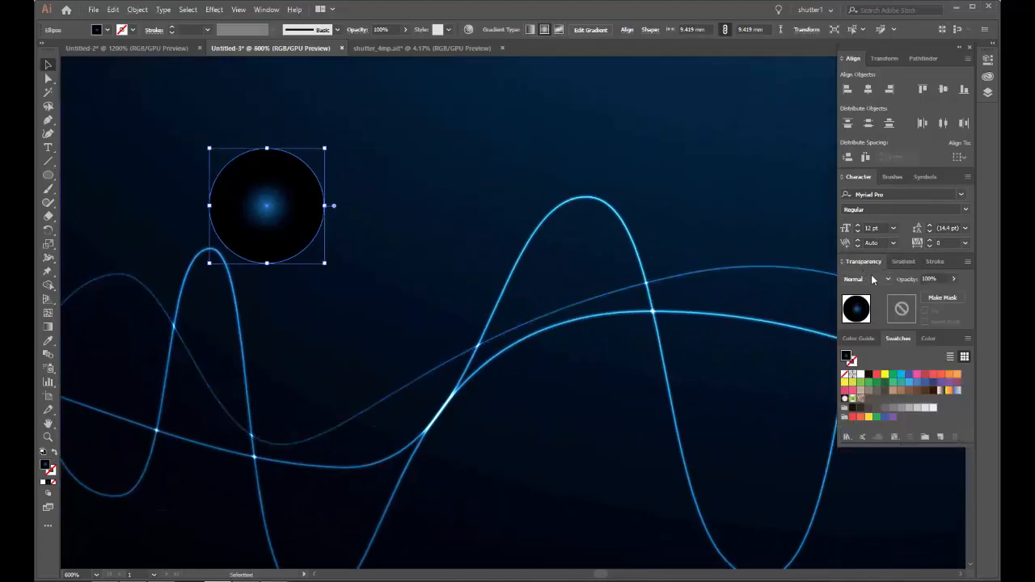
left_click(877, 279)
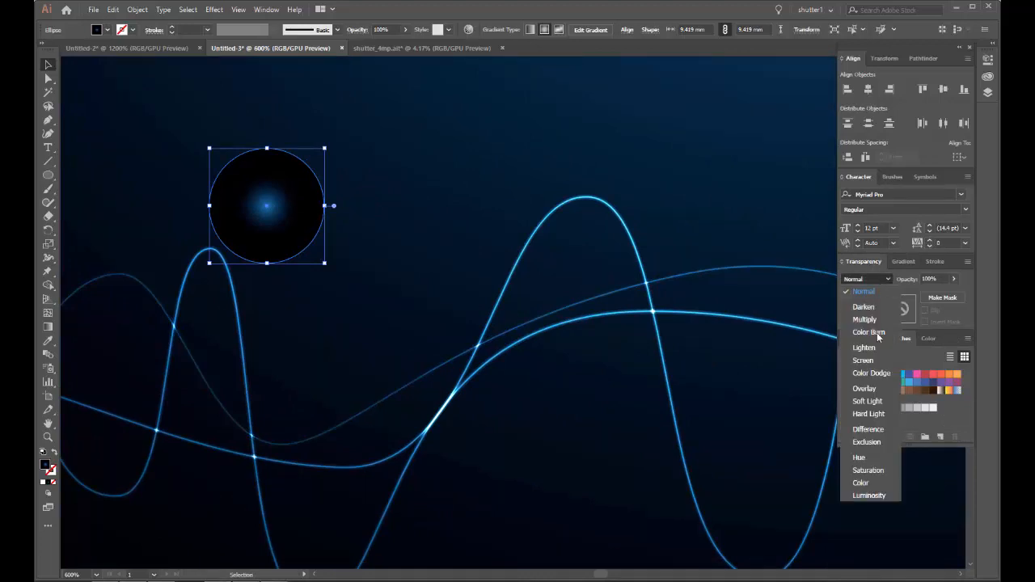
left_click(873, 373)
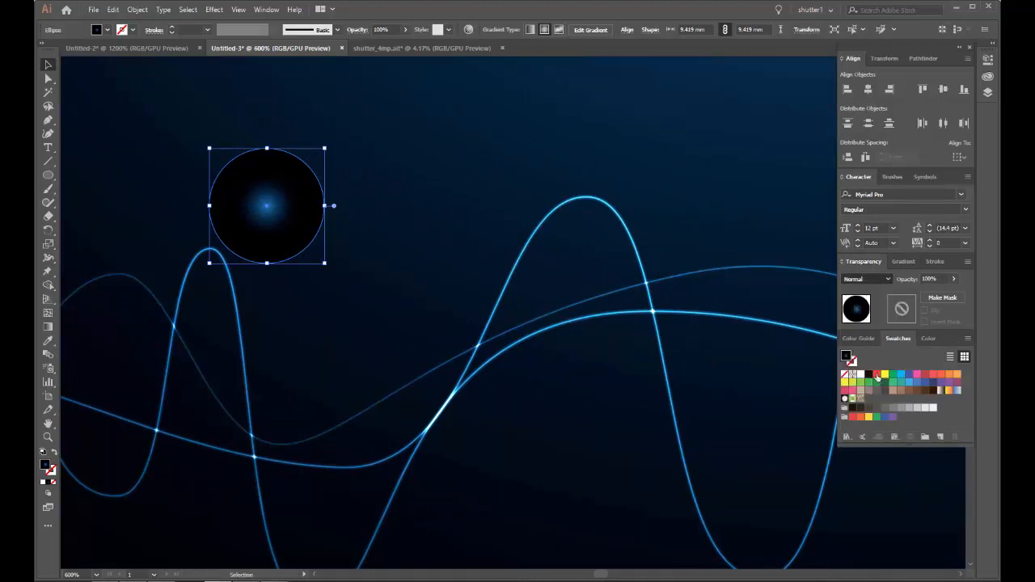
left_click(413, 192)
left_click_drag(280, 206, 588, 202)
left_click(701, 213)
Step: Change the inner colour stop of the circle's radial gradient to white
scroll(613, 198, "up", 4)
left_click(585, 181)
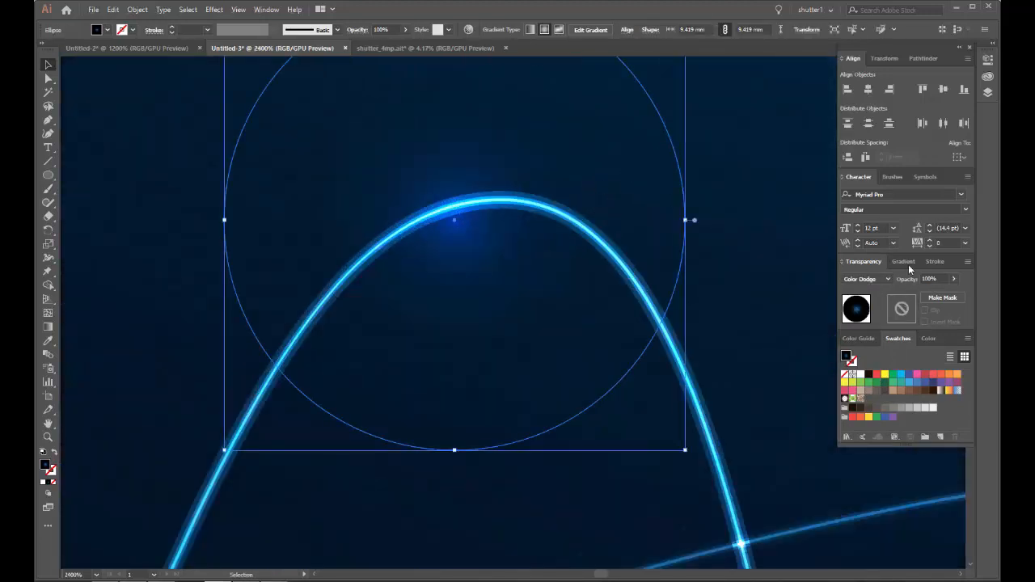
left_click(903, 262)
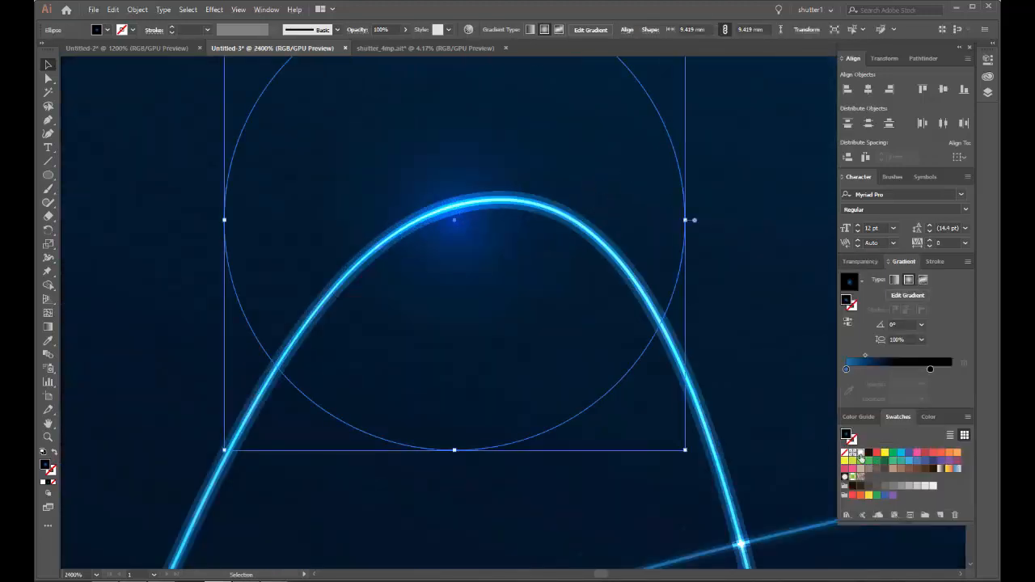
left_click_drag(847, 373, 847, 371)
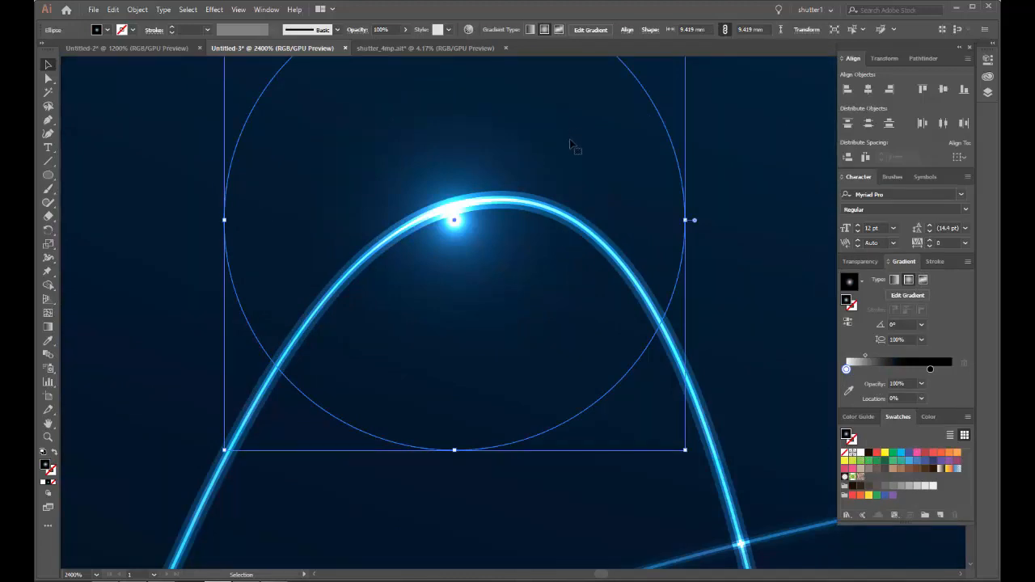
Step: Scale the glow circle down to about 5.5 mm in diameter and centre it on the wave near its peak
left_click_drag(572, 145, 576, 133)
left_click_drag(691, 206, 593, 207)
left_click_drag(484, 136, 487, 136)
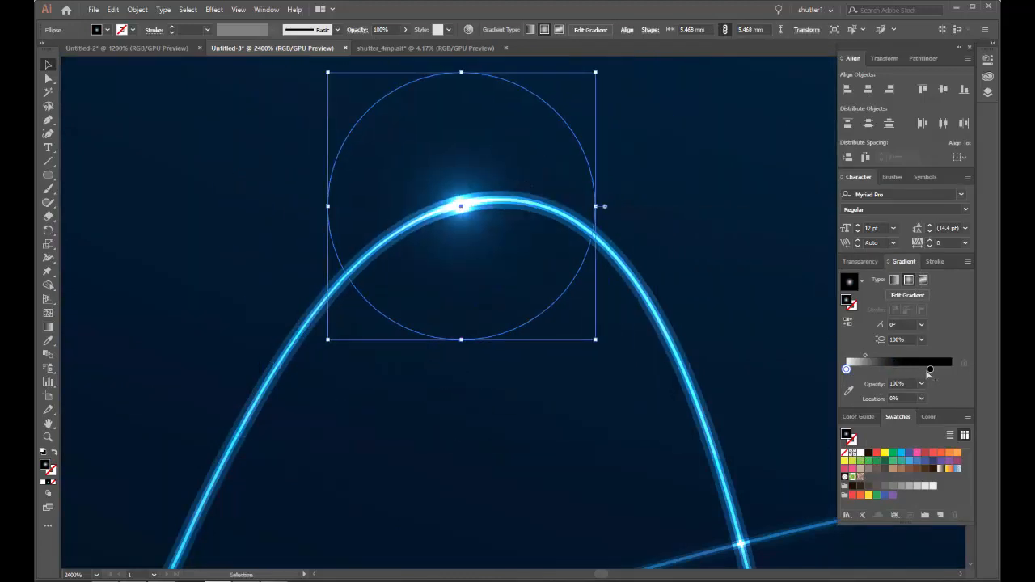
Step: Move the glow gradient's black stop to the end of the ramp and set the midpoint to about 42%
mouse_move(962, 375)
left_mouse_down()
mouse_move(933, 375)
mouse_move(952, 372)
left_mouse_up()
left_click(870, 357)
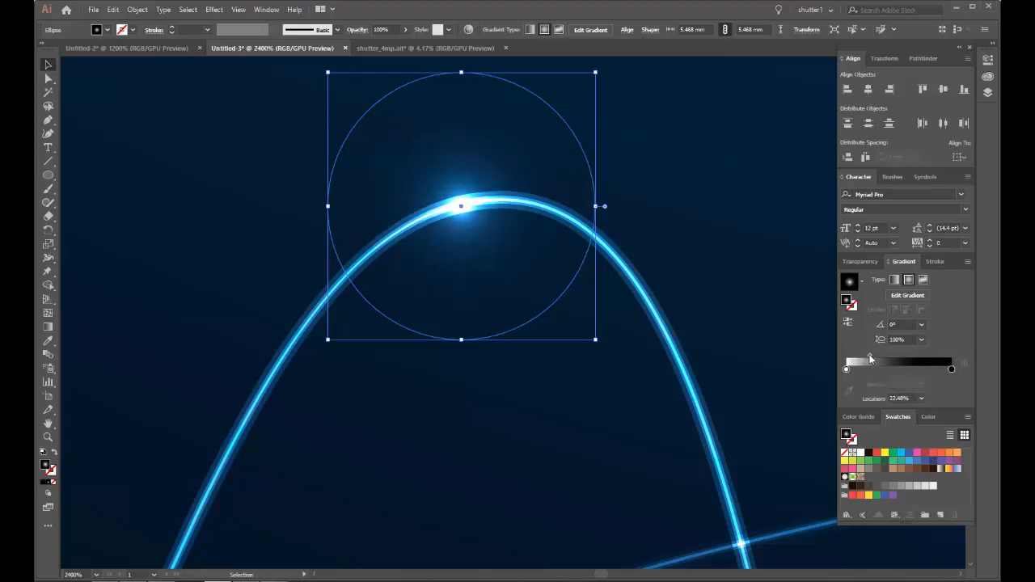
left_click_drag(891, 358, 891, 358)
scroll(564, 247, "down", 6)
left_click(562, 120)
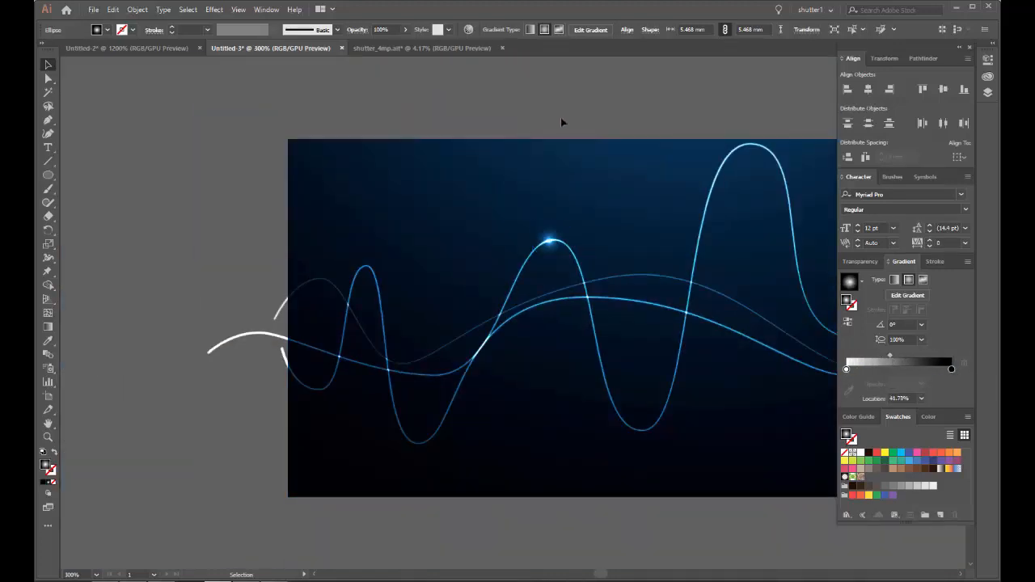
Step: Move the two lower grouped waves off the background into the empty area below it, leaving only the tall wave in place
left_click_drag(575, 145, 386, 130)
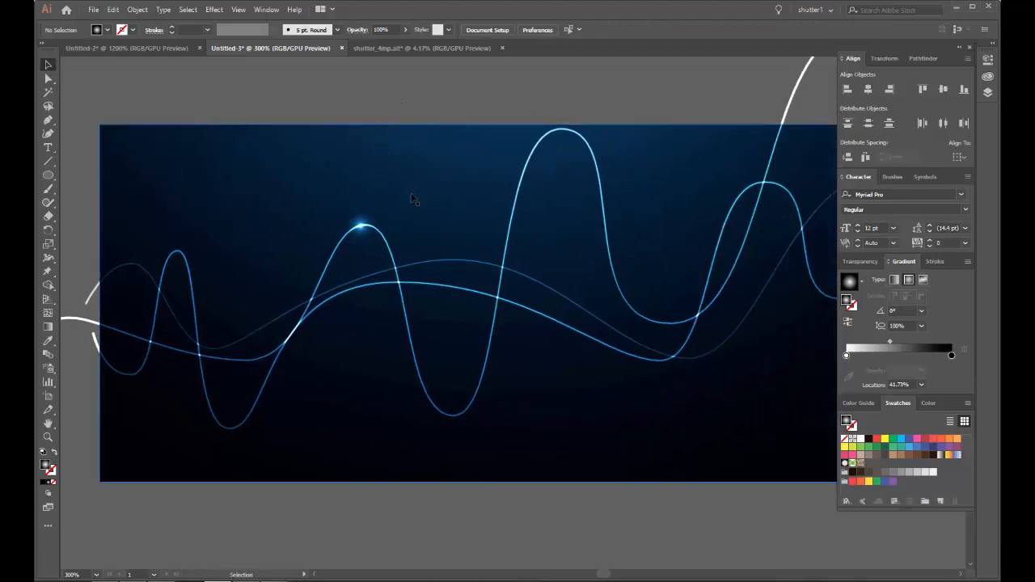
scroll(412, 199, "down", 4)
scroll(388, 174, "up", 8)
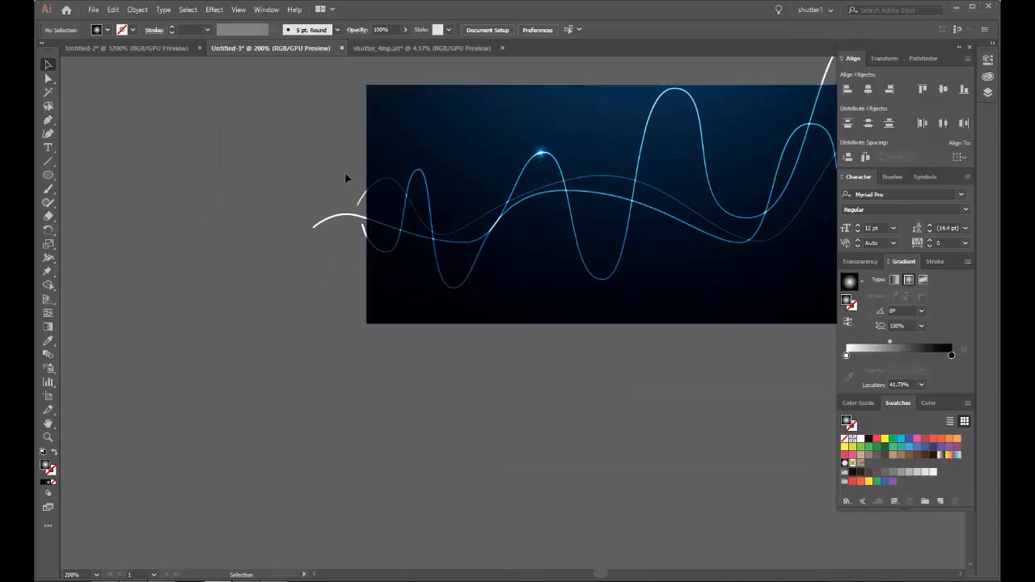
left_click(361, 207)
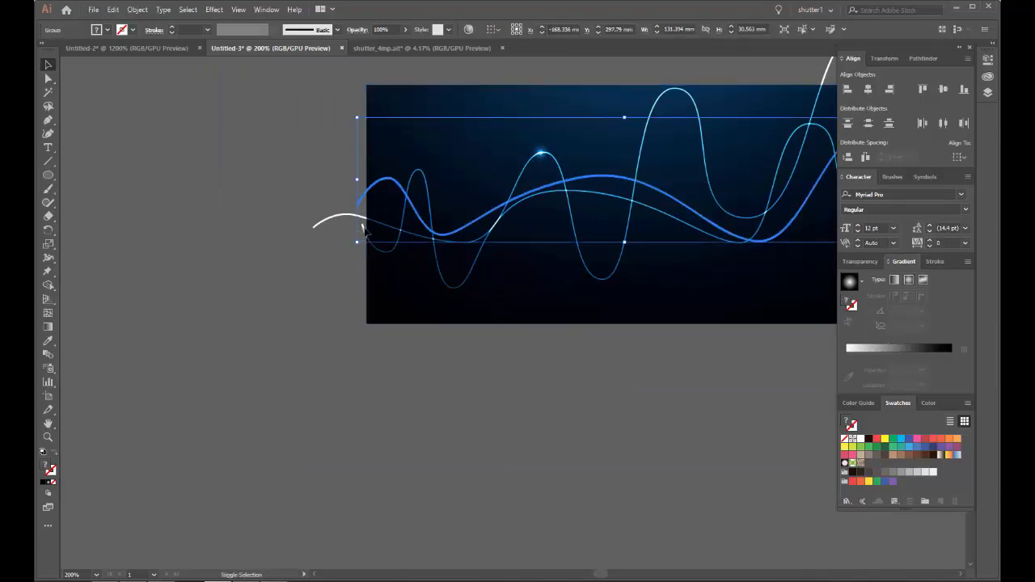
left_click_drag(364, 229, 364, 496)
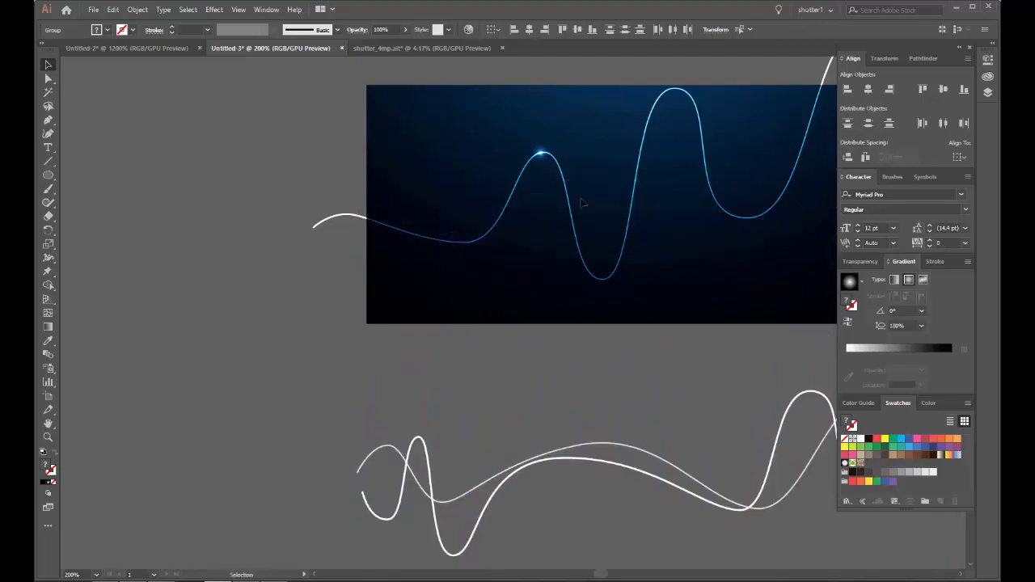
Step: Duplicate the glow circle onto the tall wave's first trough, the slope before it and the wave's left end
scroll(545, 161, "up", 3)
left_click_drag(534, 135, 347, 391)
left_click_drag(346, 338, 583, 286)
left_click_drag(593, 368, 334, 322)
scroll(347, 308, "up", 1)
left_click_drag(412, 233, 663, 204)
left_click_drag(519, 258, 247, 281)
scroll(255, 266, "up", 3)
scroll(487, 245, "down", 6)
Step: Duplicate the glow circle onto the tall wave's middle trough, the rising slope, the highest peak inside the background and the following trough
left_click_drag(684, 214, 243, 272)
scroll(243, 270, "up", 3)
left_click_drag(212, 184, 380, 505)
left_click_drag(459, 453, 285, 403)
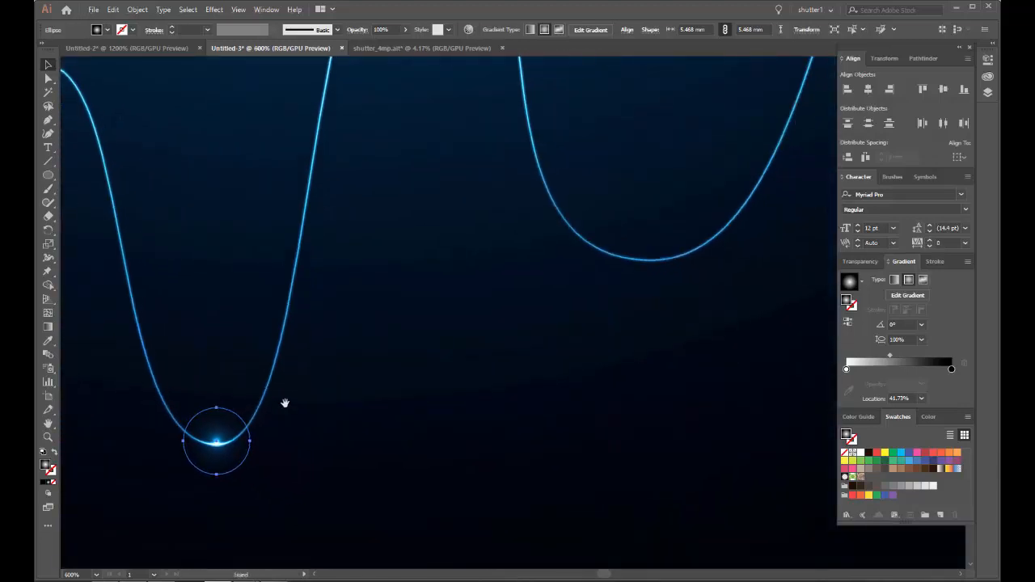
left_click_drag(235, 455, 374, 153)
scroll(372, 131, "up", 4)
scroll(375, 153, "down", 4)
left_click_drag(463, 168, 320, 112)
left_click_drag(226, 91, 444, 471)
Step: Duplicate the glow circle onto the tall wave's last rising slope, the peak above the background and the right end
scroll(351, 291, "up", 3)
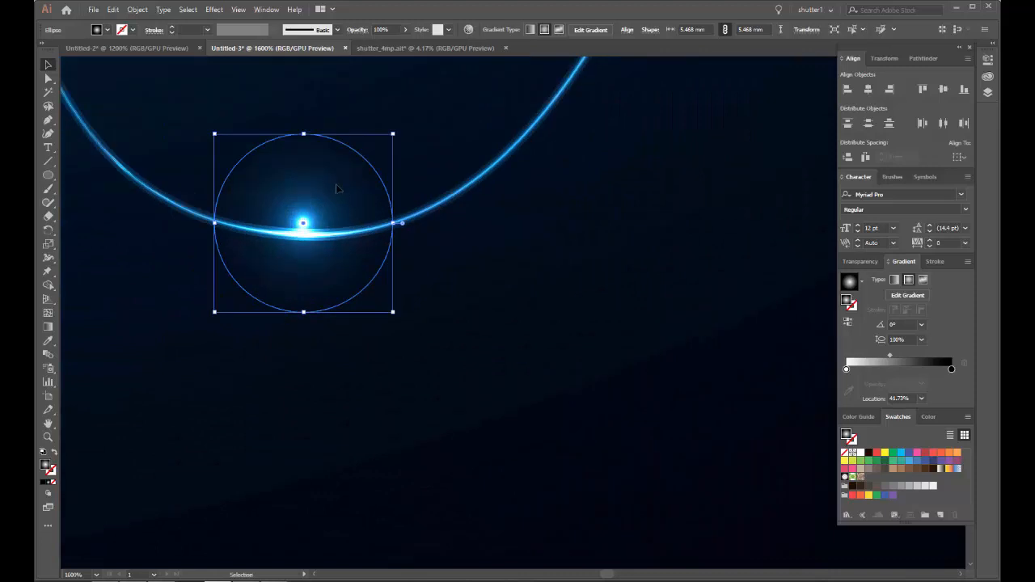
scroll(335, 197, "down", 3)
left_click_drag(336, 197, 357, 111)
left_click_drag(371, 168, 228, 428)
mouse_move(217, 380)
left_mouse_down()
mouse_move(369, 101)
mouse_move(372, 66)
mouse_move(287, 241)
mouse_move(275, 222)
mouse_move(587, 550)
mouse_move(537, 522)
left_mouse_up()
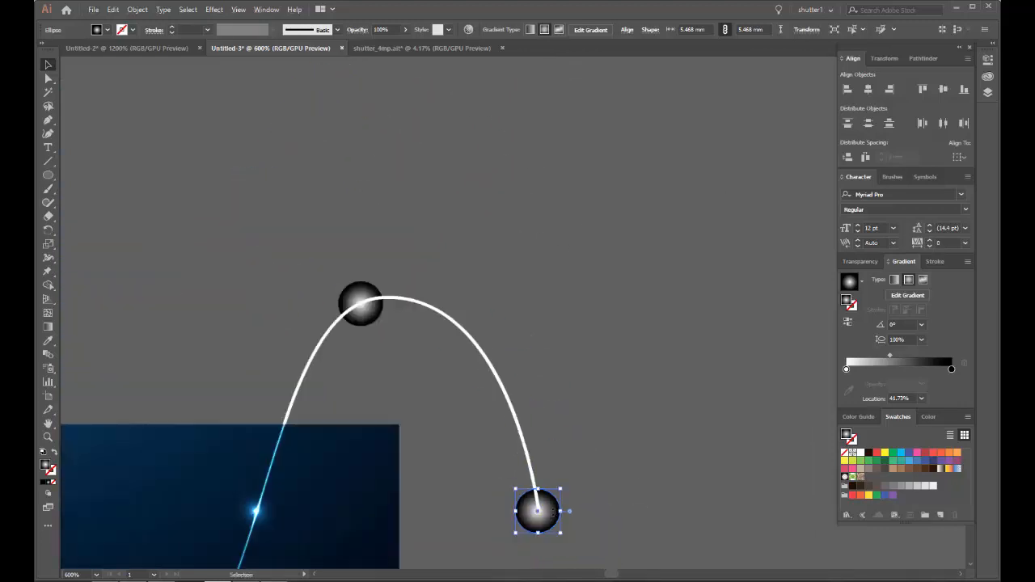
Step: Move the thicker white wave further below the thinner one and place a glow circle copy on the thin wave's left end
key("ctrl+1")
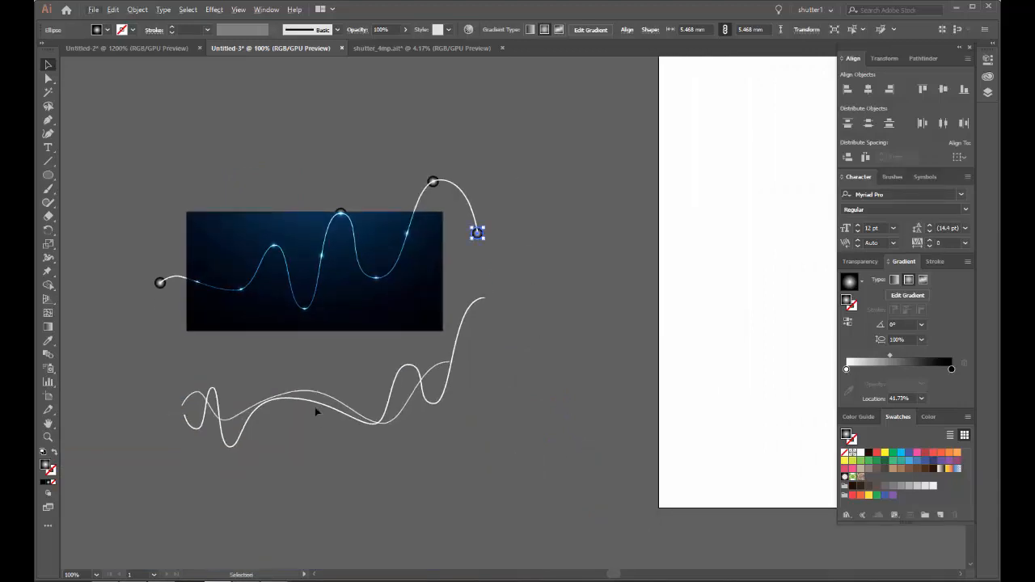
left_click_drag(312, 403, 312, 488)
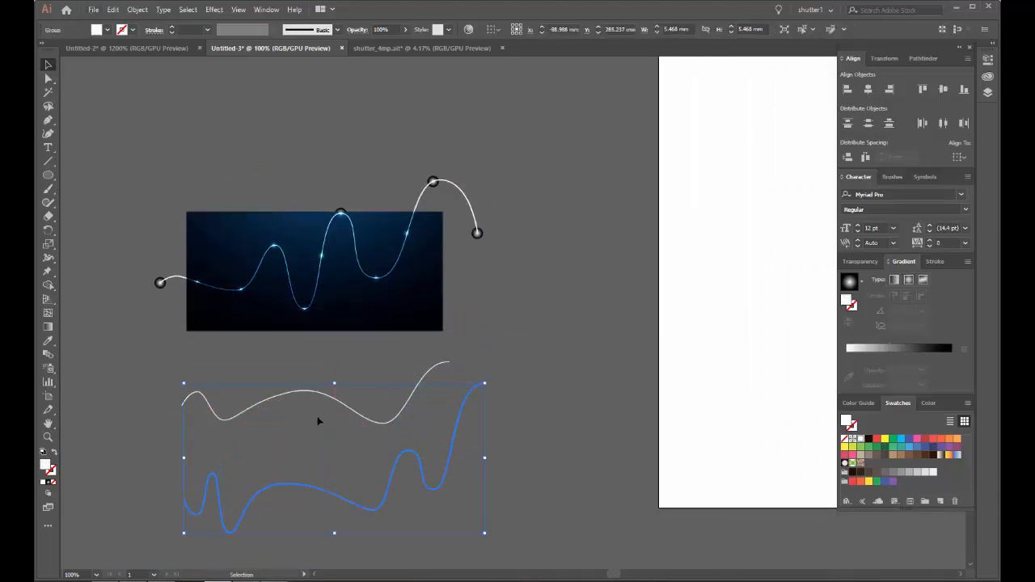
left_click(493, 240)
left_click_drag(210, 404, 178, 406)
scroll(178, 406, "up", 8)
left_click_drag(238, 313, 243, 386)
left_click_drag(348, 474, 272, 270)
Step: Duplicate the glow circle onto the thin wave's first peak and first trough
scroll(369, 214, "down", 4)
scroll(346, 175, "up", 2)
left_click_drag(233, 300, 354, 190)
left_click_drag(428, 209, 254, 219)
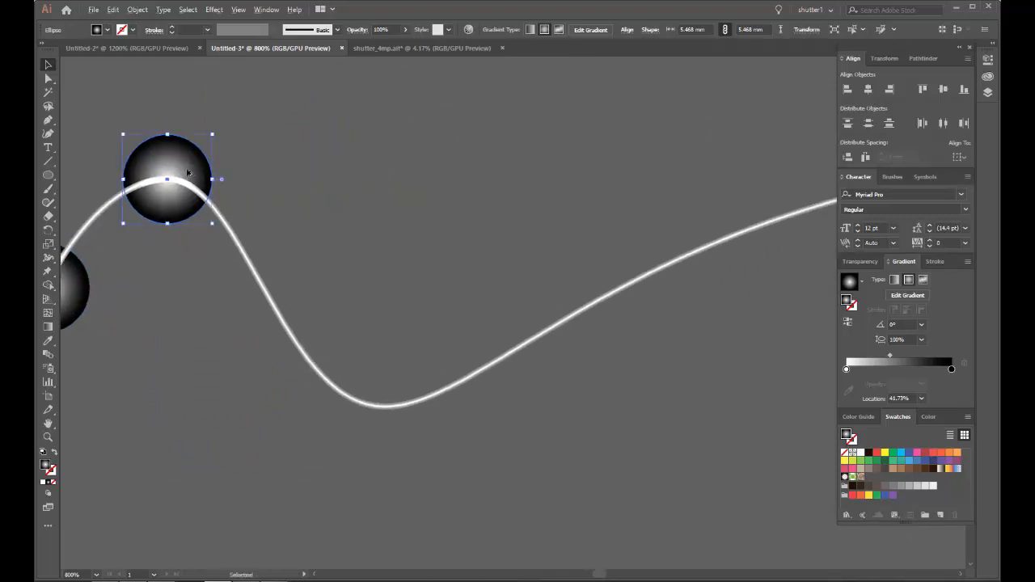
left_click_drag(187, 176, 394, 397)
left_click_drag(485, 349, 196, 315)
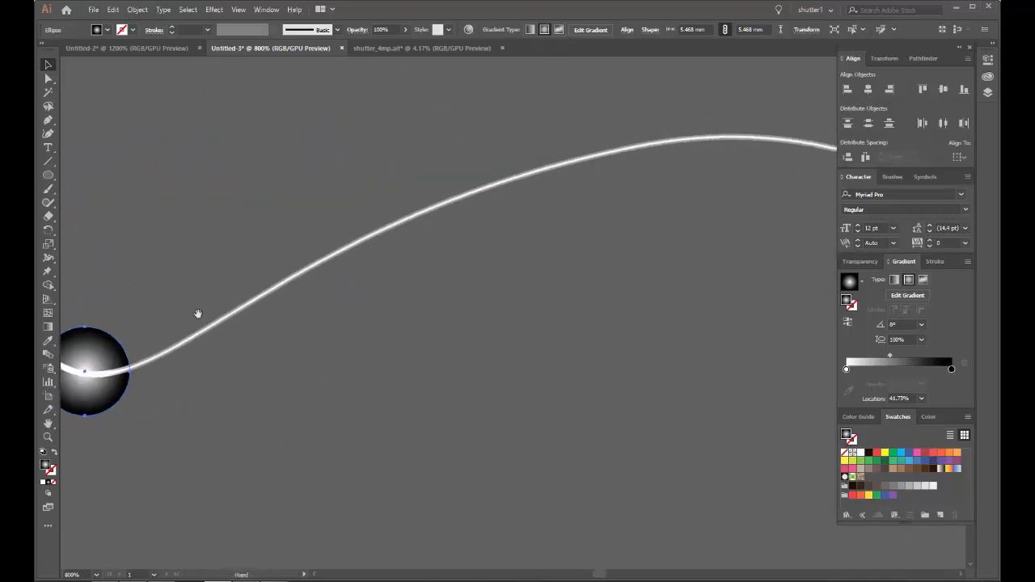
Step: Duplicate the glow circle onto the thin wave's wide middle peak, its descending slope and the last trough
scroll(155, 301, "down", 1)
left_click_drag(123, 374, 328, 252)
scroll(356, 261, "up", 3)
scroll(329, 252, "down", 2)
left_click_drag(442, 280, 215, 227)
left_click_drag(125, 194, 554, 340)
left_click_drag(643, 322, 268, 147)
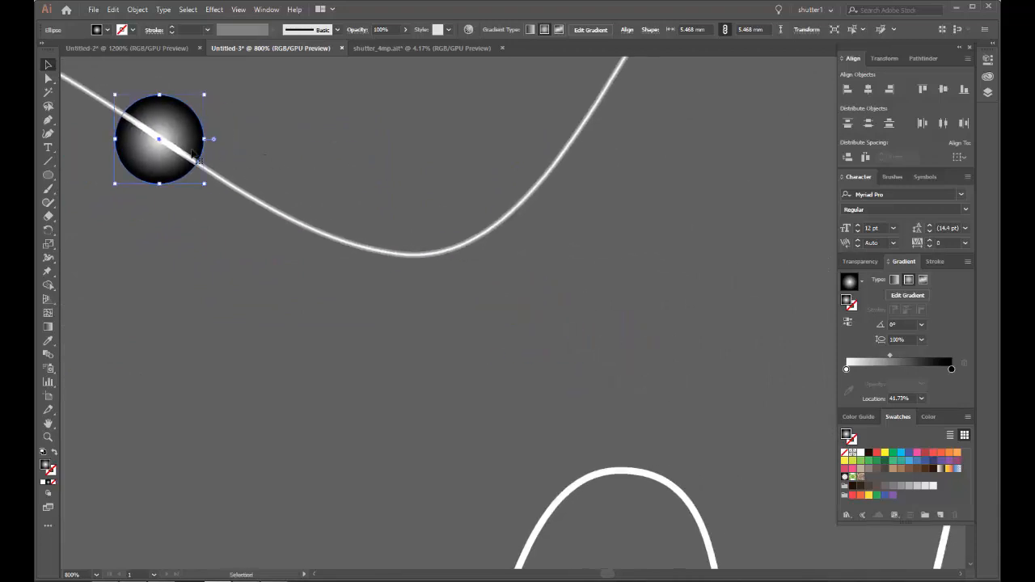
left_click_drag(185, 145, 458, 247)
Step: Place a copy of the glow circle on the right end of the thin wave
scroll(135, 473, "down", 4)
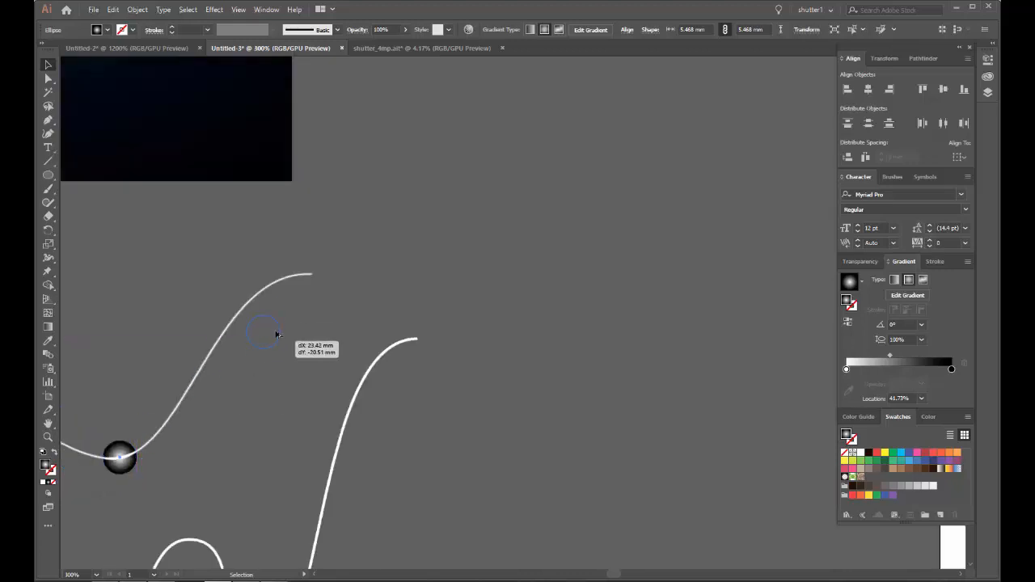
left_click_drag(276, 334, 297, 279)
scroll(316, 279, "up", 7)
scroll(313, 286, "down", 7)
left_click_drag(458, 342, 384, 229)
scroll(236, 159, "up", 3)
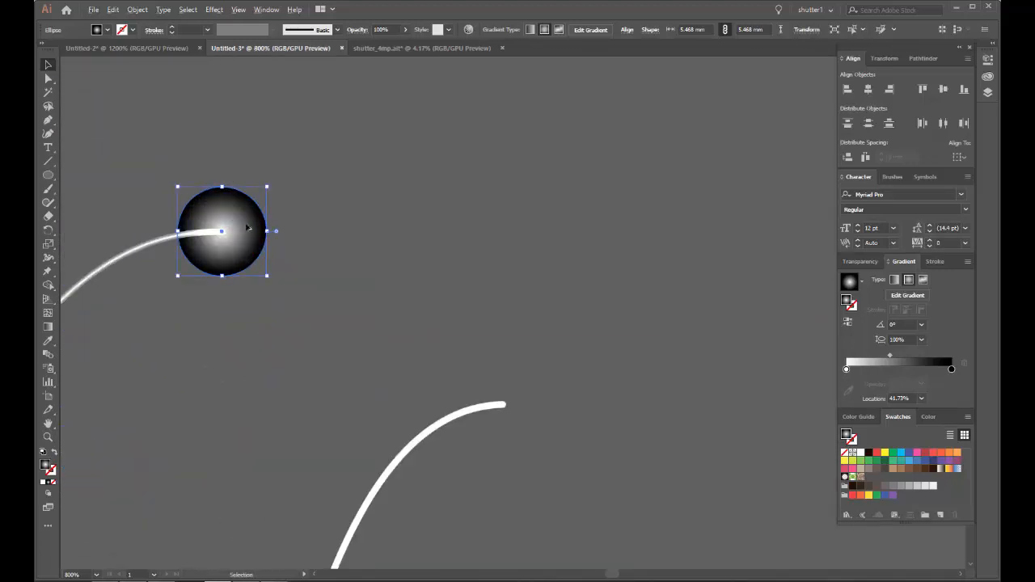
Step: Duplicate the glow circle onto the thick wave's right end, its steep rising slope and the neighbouring trough and peak
left_click_drag(249, 229, 590, 141)
scroll(527, 407, "up", 4)
scroll(527, 408, "down", 4)
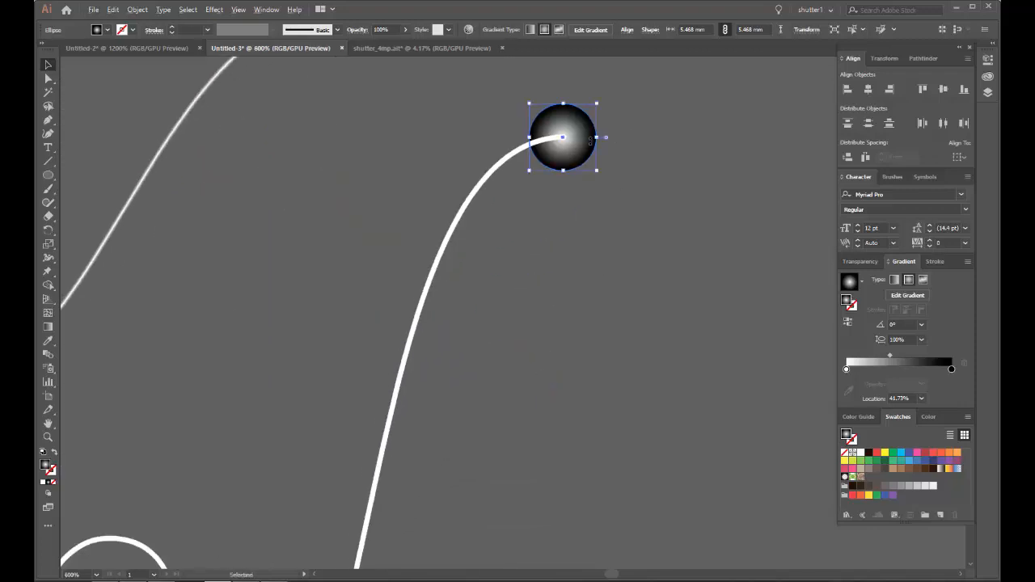
left_click_drag(415, 452, 395, 487)
left_click_drag(398, 503, 503, 158)
left_click_drag(443, 373, 385, 429)
left_click_drag(356, 343, 547, 355)
left_click_drag(570, 459, 297, 469)
Step: Duplicate the glow circle onto the remaining peaks and troughs of the thick wave up to its left end
scroll(631, 426, "down", 2)
scroll(340, 331, "up", 5)
scroll(388, 326, "down", 3)
left_click_drag(332, 438, 292, 172)
left_click_drag(358, 181, 565, 122)
scroll(502, 91, "up", 3)
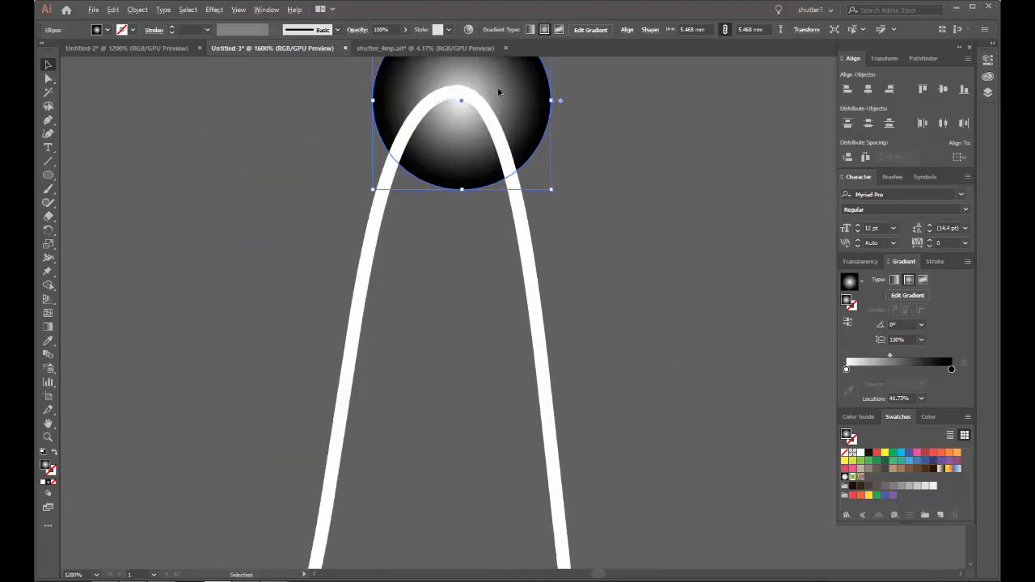
left_click_drag(499, 92, 267, 326)
scroll(499, 87, "down", 2)
Step: Group the tall wave on the background together with its glow circles
scroll(268, 325, "down", 6)
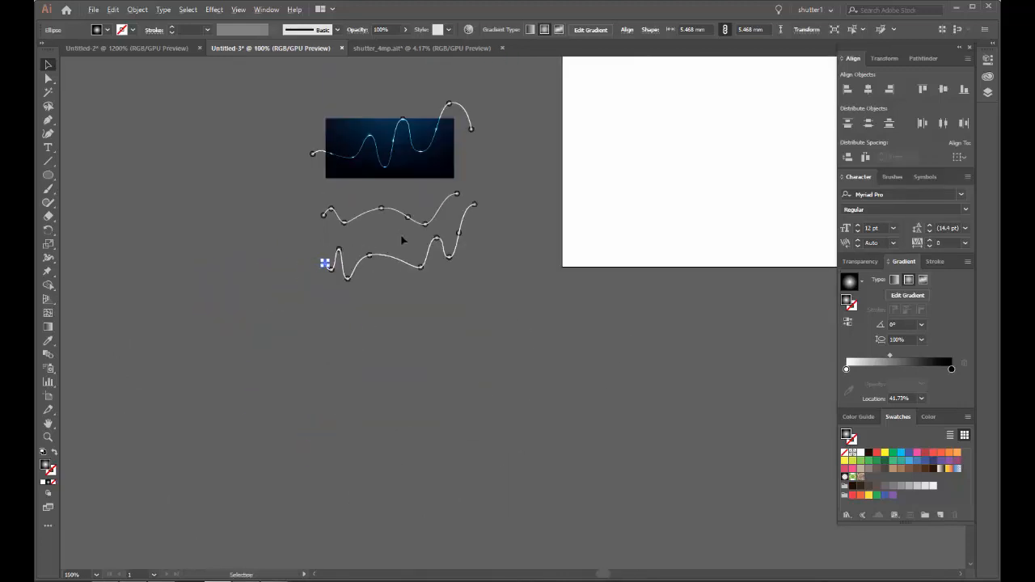
left_click_drag(425, 294, 425, 295)
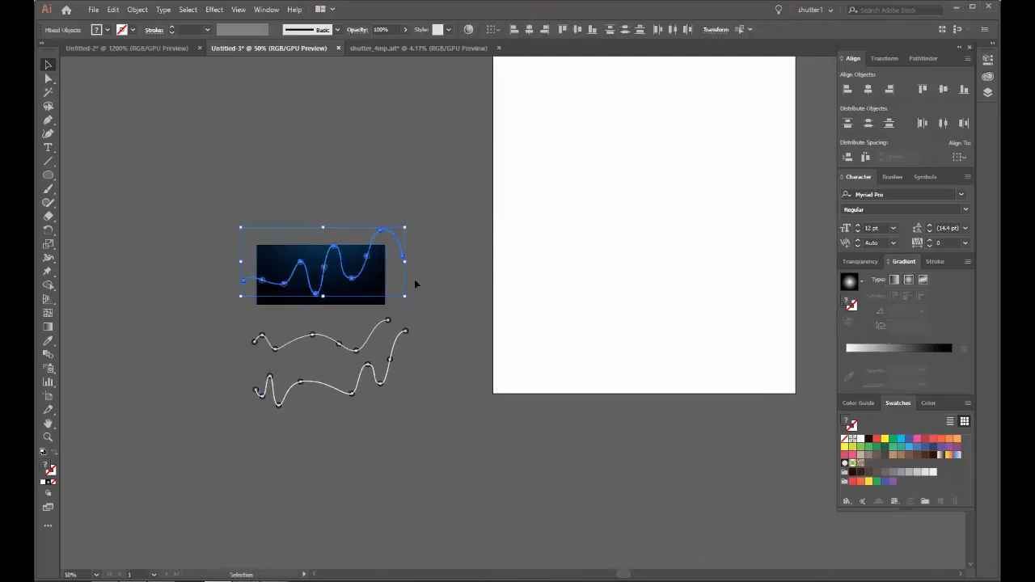
scroll(300, 323, "up", 2)
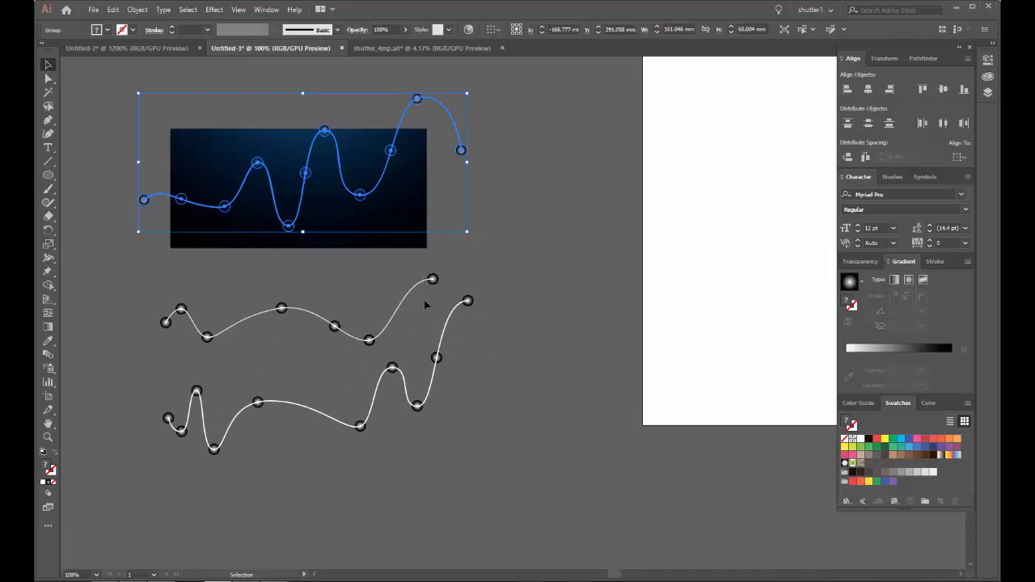
Step: Group the thin wave with its glow circles, and the thick wave with its own glow circles
left_click_drag(473, 344, 484, 334)
left_click(436, 372, "shift")
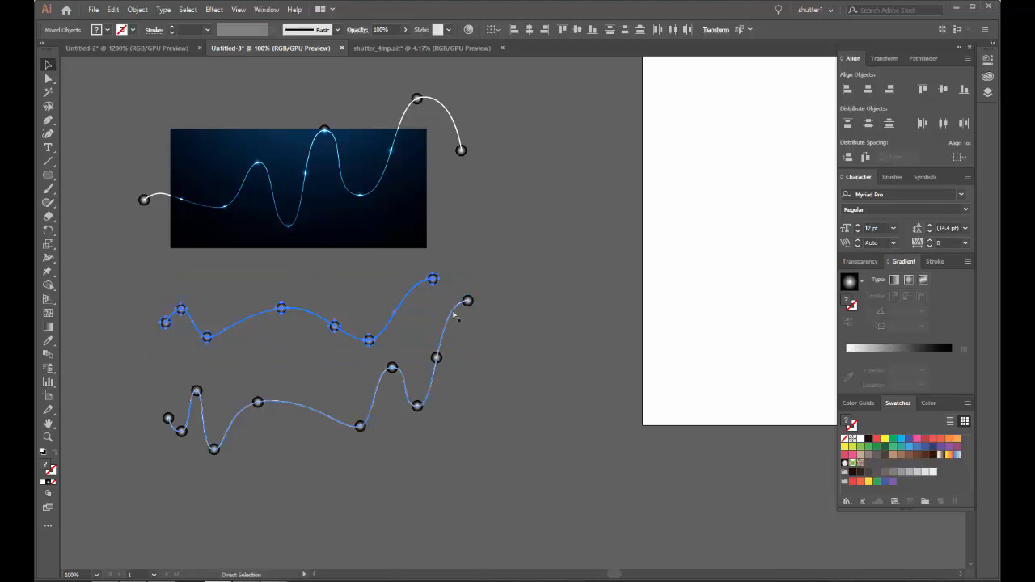
key("v")
left_click(130, 486)
left_click_drag(543, 313, 296, 286)
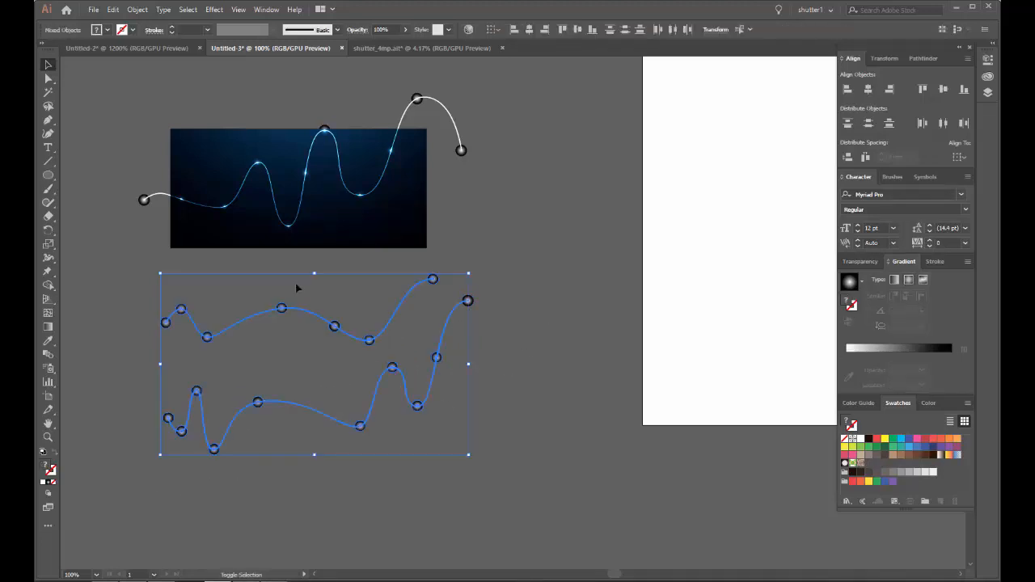
left_click(307, 312, "shift")
key("ctrl+g")
left_click(498, 311)
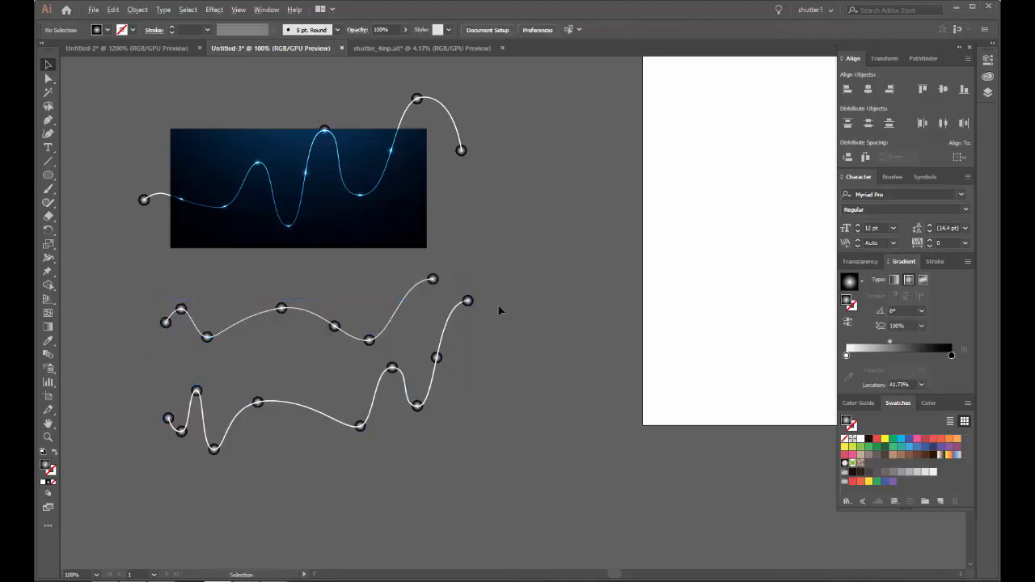
Step: Move the grouped thin wave and the grouped thick wave back up over the blue background so they overlap the tall wave
scroll(499, 312, "down", 1)
scroll(308, 316, "up", 3)
left_click_drag(304, 351, 305, 114)
scroll(316, 256, "down", 2)
left_click(320, 398)
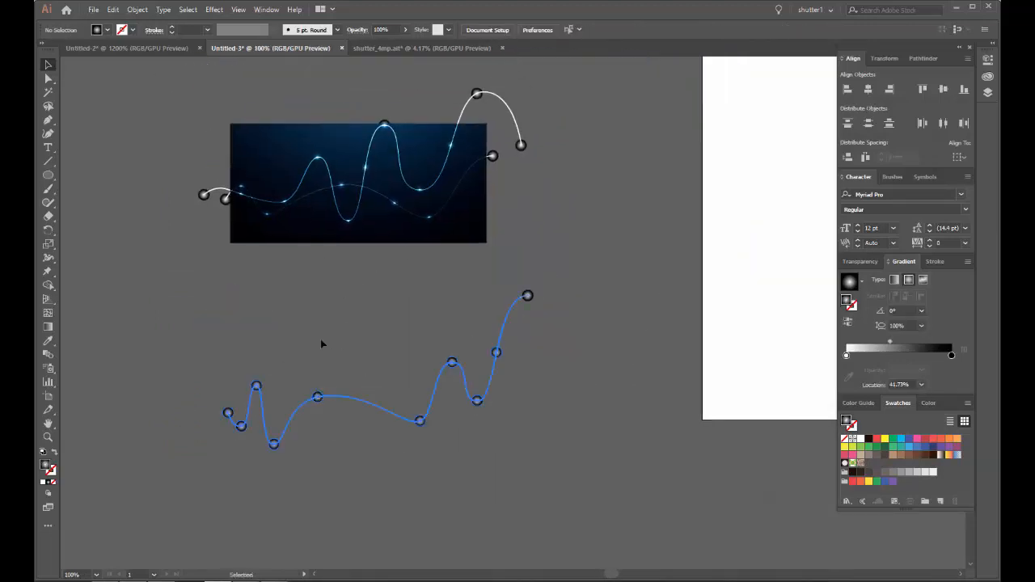
left_click_drag(320, 399, 321, 179)
left_click(349, 184)
Step: Examine the glow spots and wave crossings across the blue background up close and as a whole
scroll(331, 165, "up", 3)
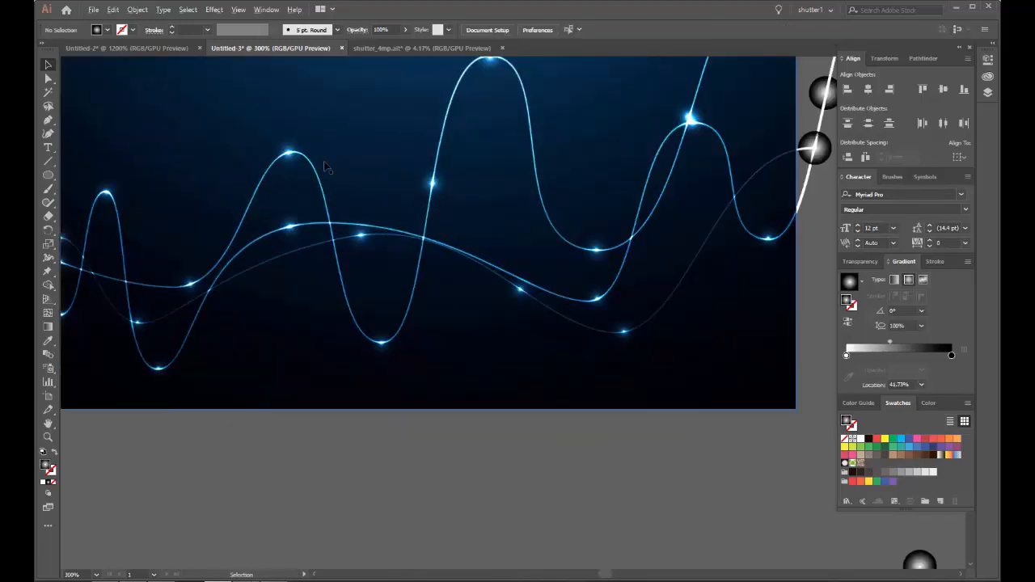
scroll(326, 164, "down", 3)
left_click_drag(338, 121, 339, 129)
left_click(380, 345)
scroll(516, 220, "up", 4)
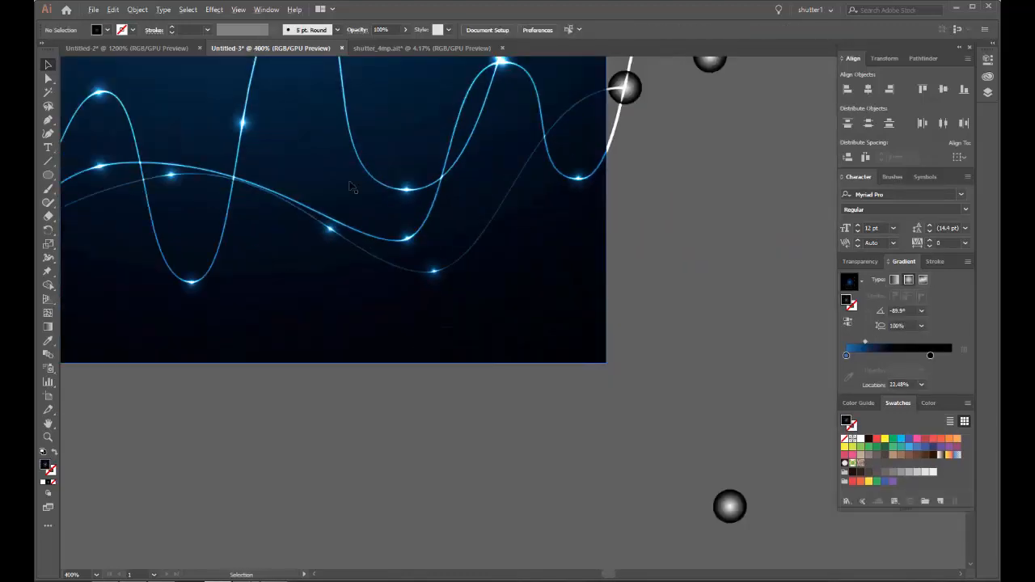
left_click_drag(267, 156, 480, 266)
scroll(312, 274, "up", 1)
left_click_drag(350, 292, 397, 259)
scroll(319, 243, "down", 3)
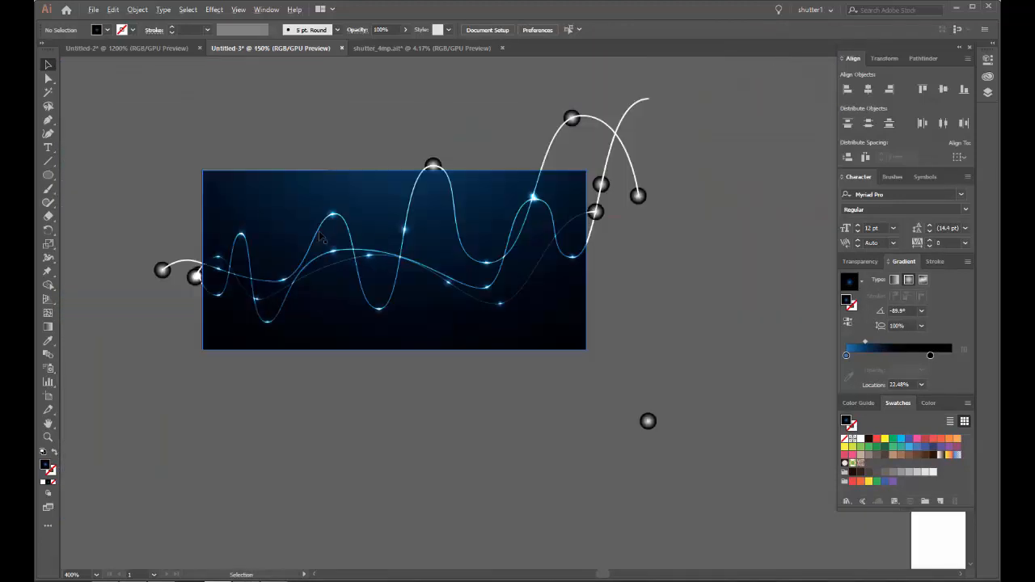
scroll(321, 235, "down", 4)
Step: Draw a tiny white circle 0.15 mm in diameter near the upper-left corner of the blue background
scroll(161, 186, "up", 1)
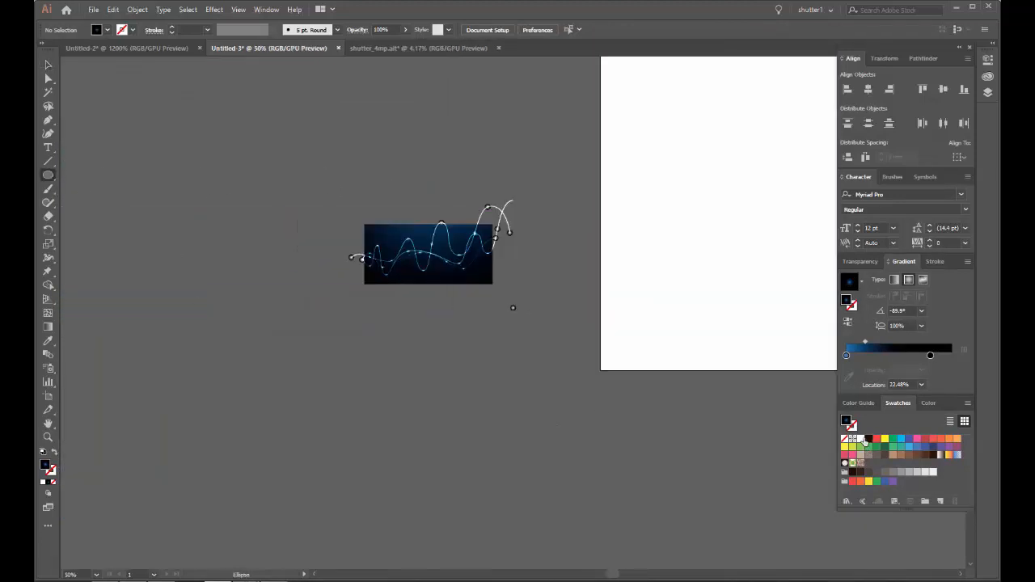
left_click(861, 442)
scroll(380, 236, "up", 12)
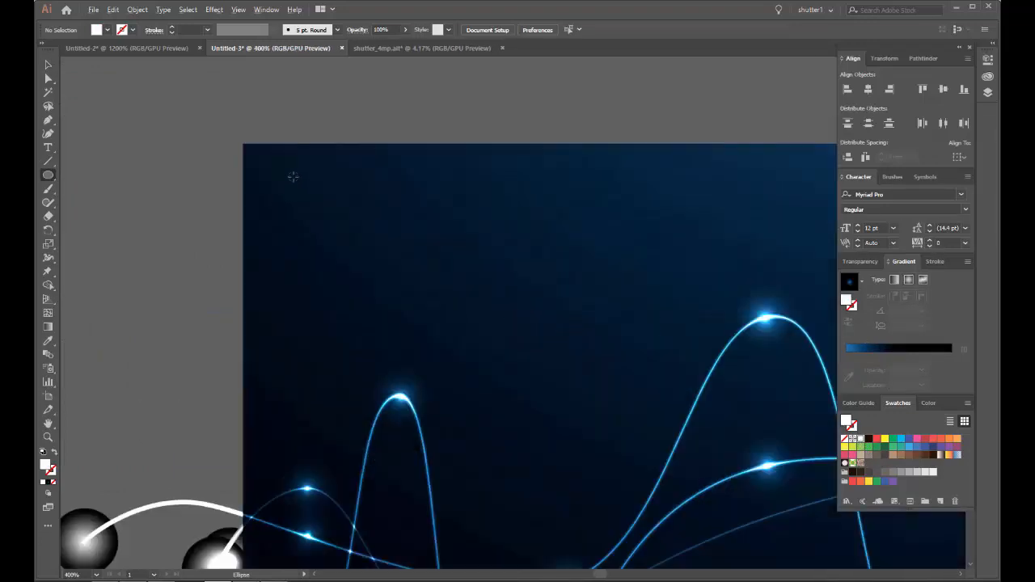
left_click_drag(217, 155, 222, 242)
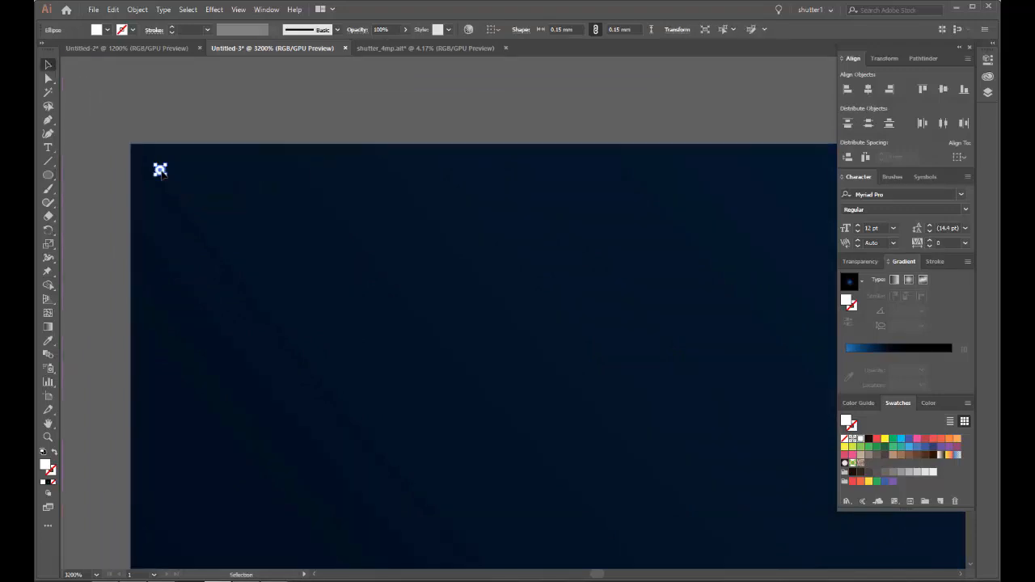
Step: Duplicate the white dot to the right and repeat the copy into an evenly spaced row along the background's whole upper edge
left_click_drag(160, 170, 258, 169)
scroll(359, 162, "down", 6)
left_click_drag(541, 132, 280, 138)
scroll(280, 137, "down", 2)
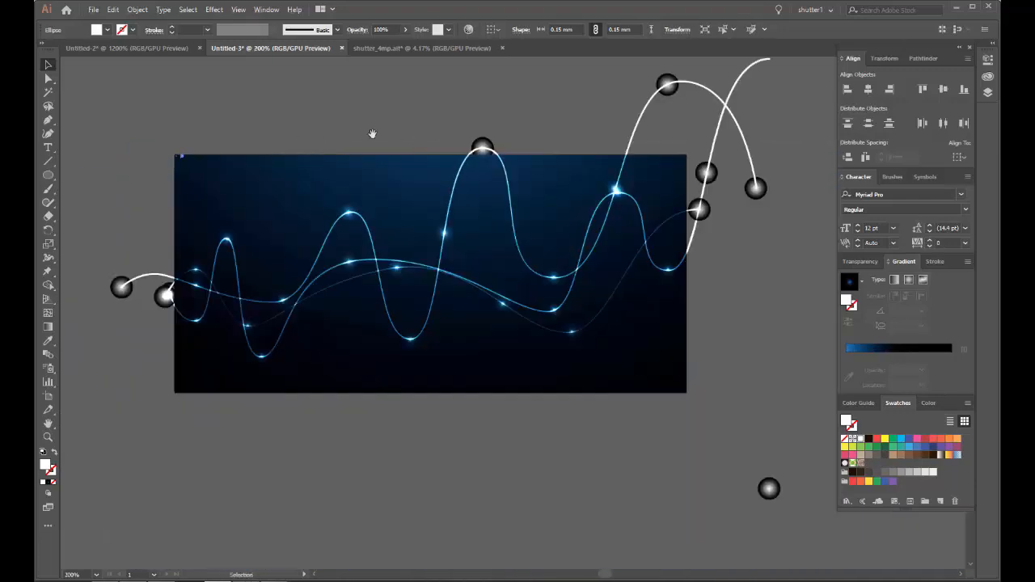
left_click_drag(371, 133, 310, 166)
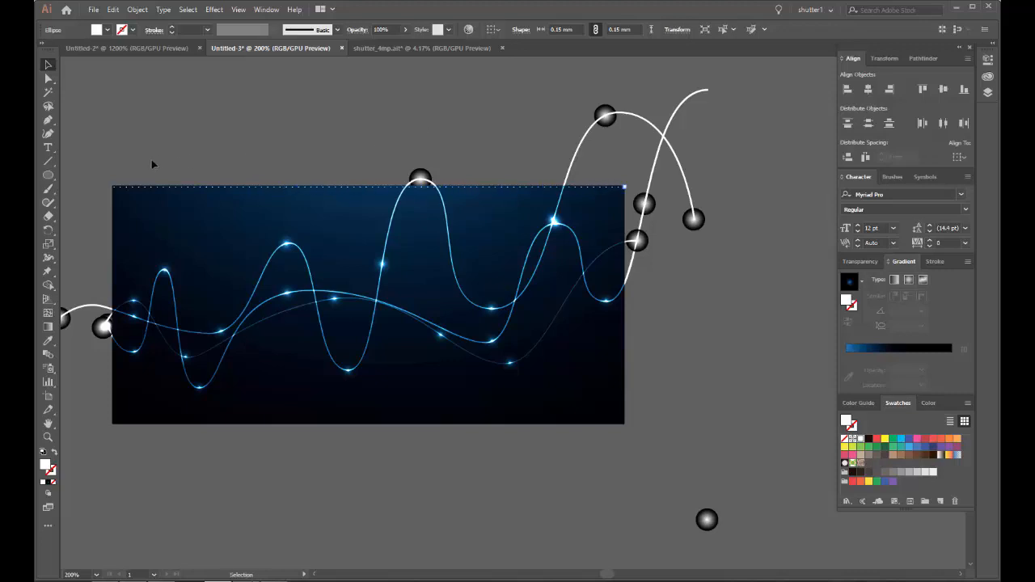
Step: Select only the row of white dots, excluding the wave group and the background, and group them
left_click_drag(635, 198, 631, 196)
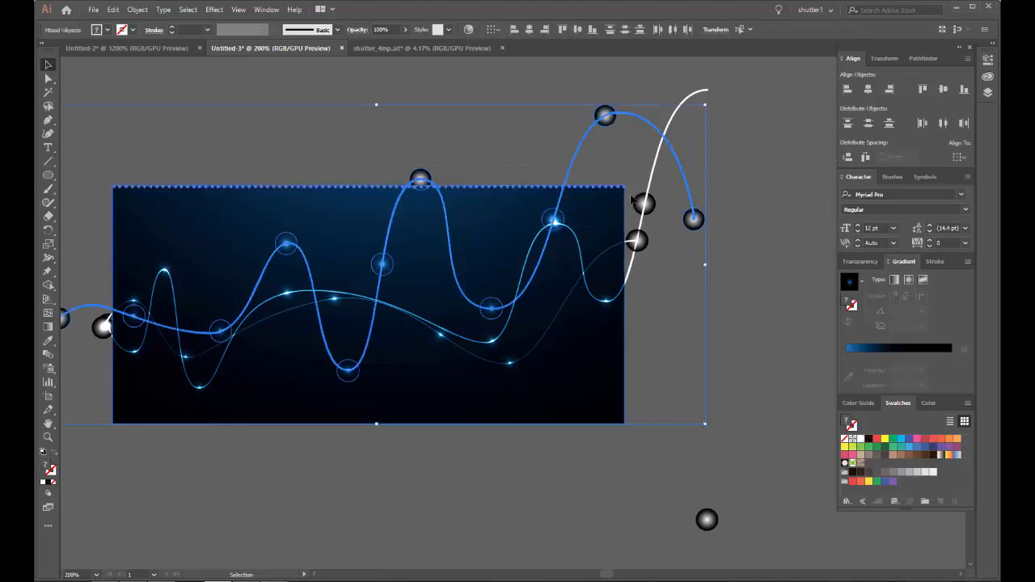
left_click(568, 170, "shift")
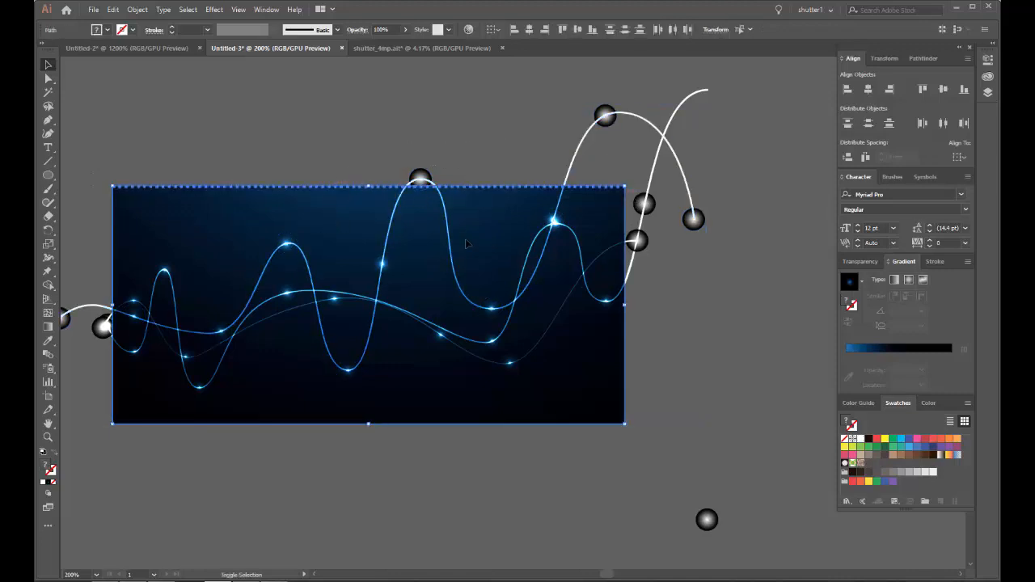
left_click(482, 225, "shift")
scroll(110, 186, "up", 2)
scroll(112, 190, "up", 4)
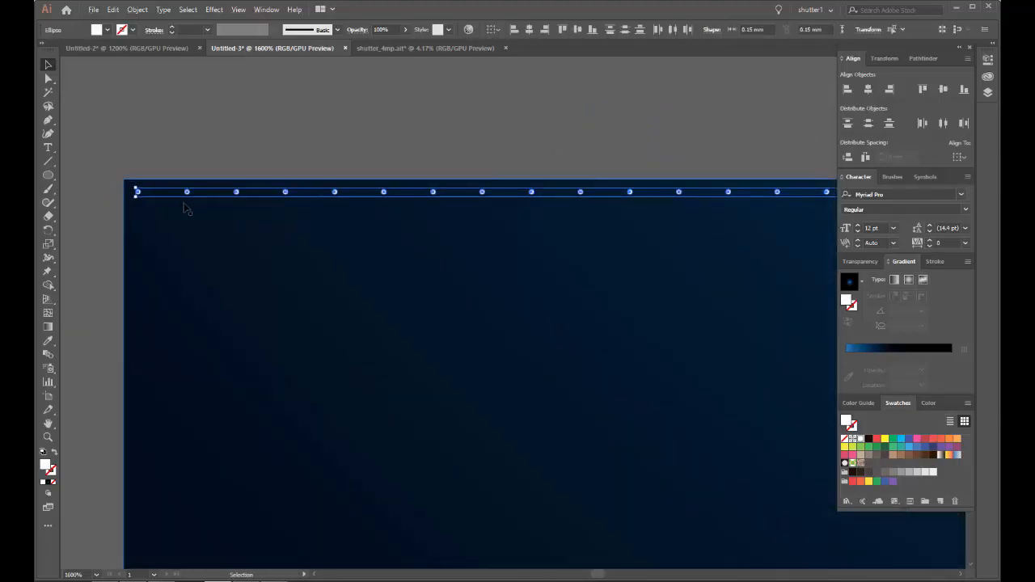
key("ctrl+g")
scroll(135, 194, "up", 1)
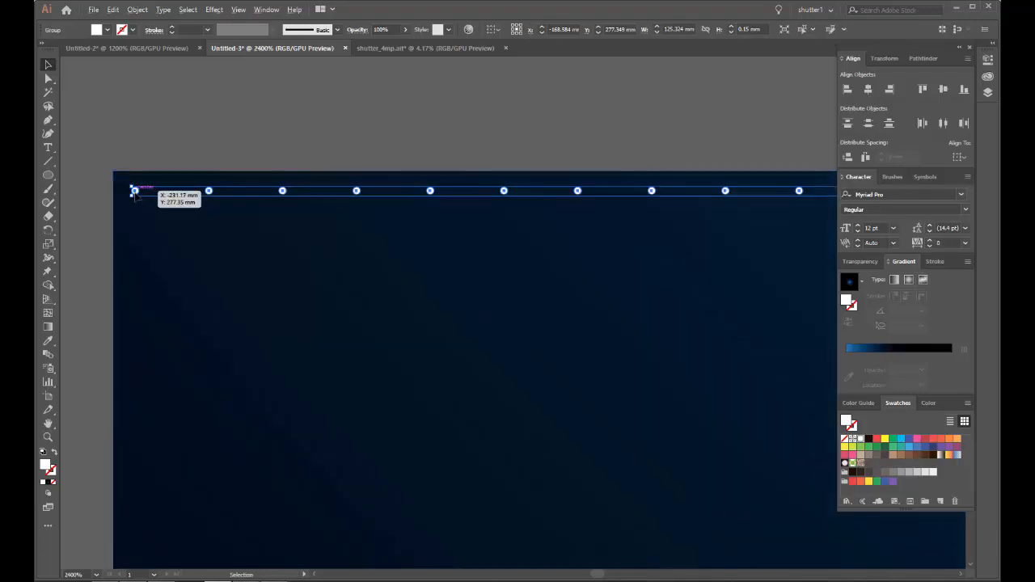
Step: Duplicate the dot row downward and repeat the copy in evenly spaced rows until the dots cover the background down to its lower edge
left_click_drag(135, 192, 138, 267)
scroll(354, 152, "down", 8)
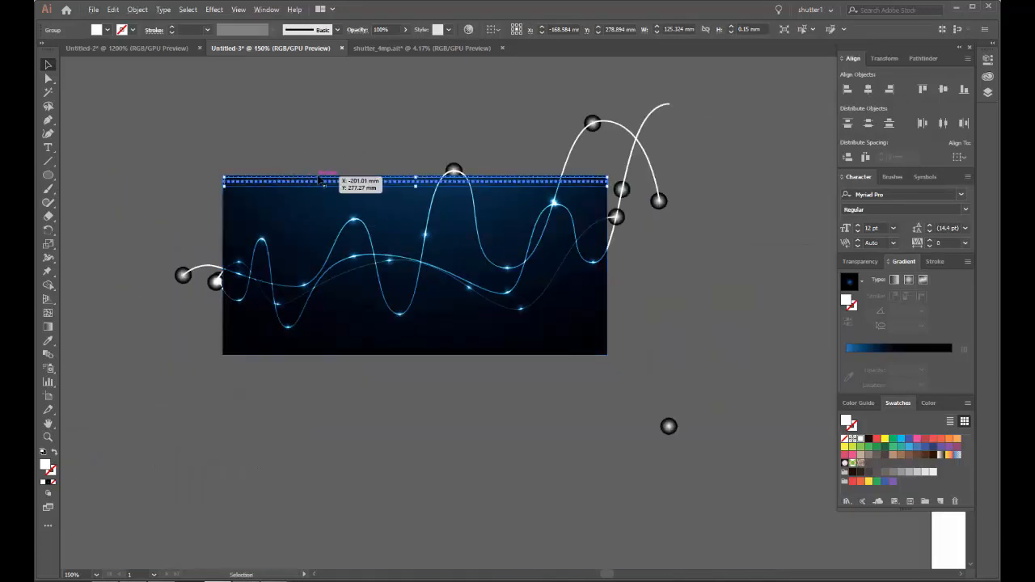
key("ctrl+d")
key("ctrl+d")
key("ctrl+d")
key("ctrl+d")
key("ctrl+d")
key("ctrl+d")
key("ctrl+d")
key("ctrl+d")
key("ctrl+d")
key("ctrl+d")
key("ctrl+d")
key("ctrl+d")
key("ctrl+d")
key("ctrl+d")
key("ctrl+d")
key("ctrl+d")
key("ctrl+d")
key("ctrl+d")
key("ctrl+d")
key("ctrl+d")
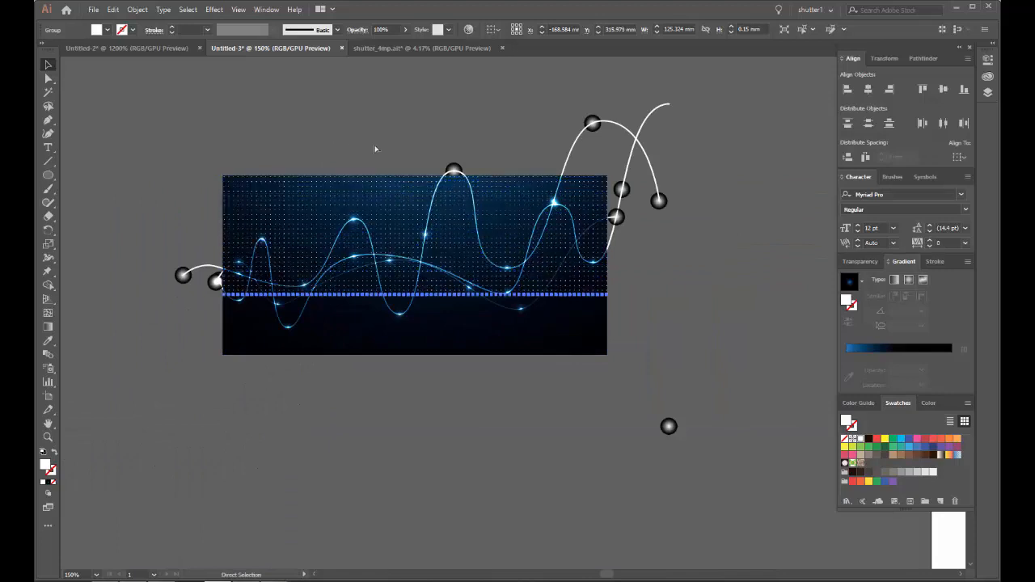
key("ctrl+d")
key("ctrl+d")
key("ctrl+d")
key("ctrl+d")
key("ctrl+d")
key("ctrl+d")
key("ctrl+d")
key("ctrl+d")
key("ctrl+d")
key("ctrl+d")
key("ctrl+d")
key("ctrl+d")
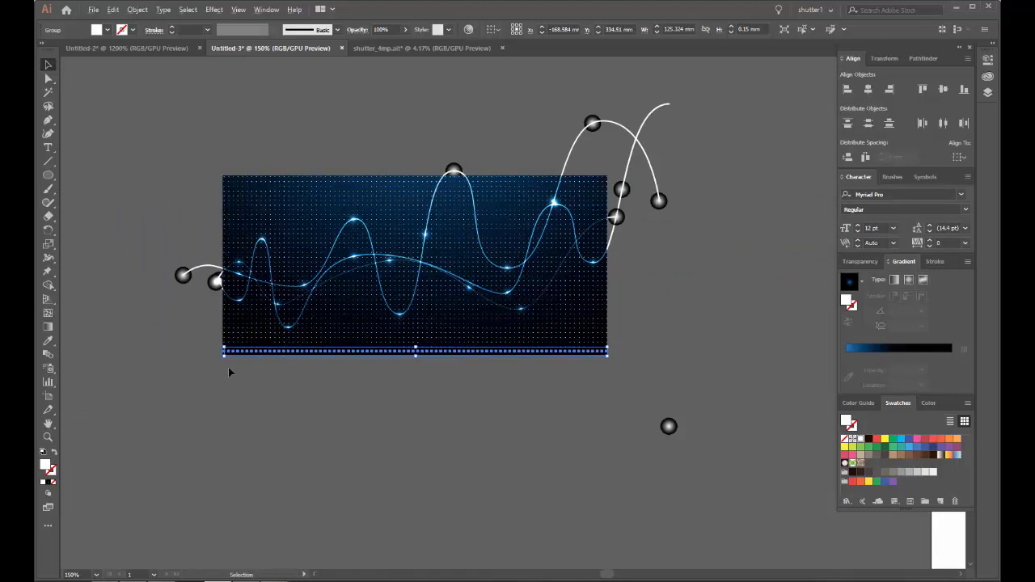
scroll(228, 368, "up", 6)
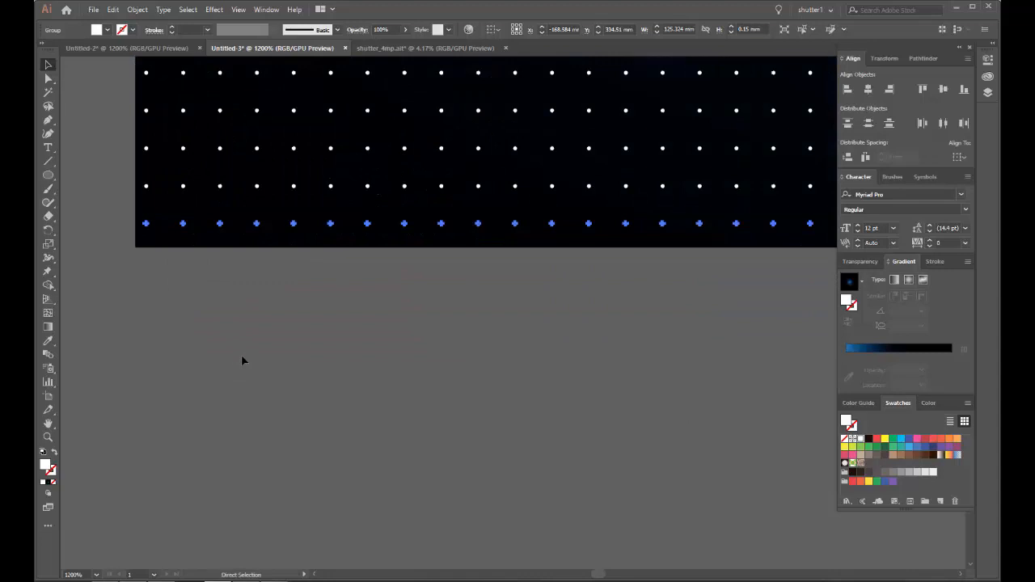
scroll(225, 310, "down", 7)
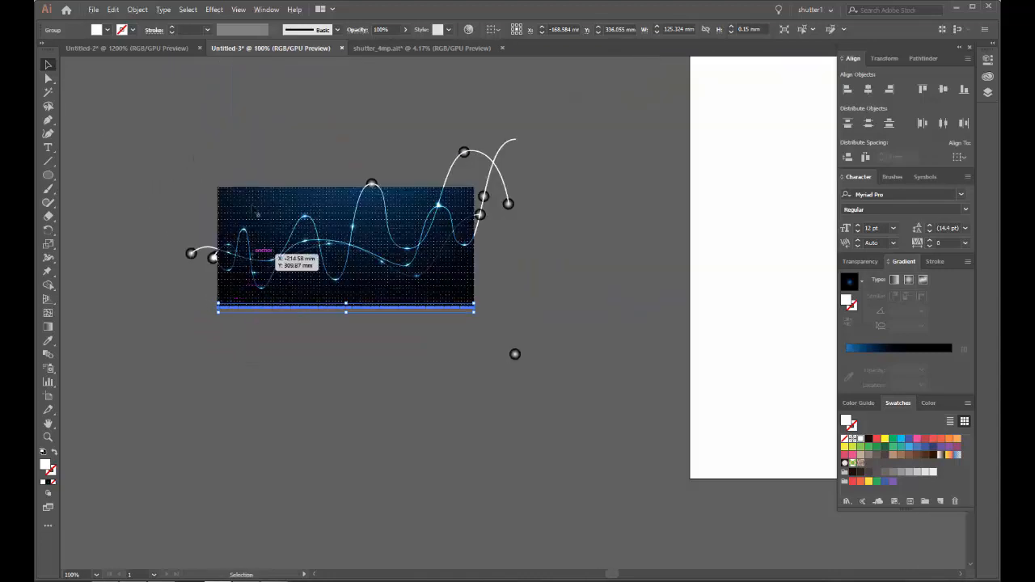
Step: Select all the dot rows without the waves, glow spots and background, and group them
left_click_drag(205, 156, 483, 340)
scroll(490, 267, "up", 3)
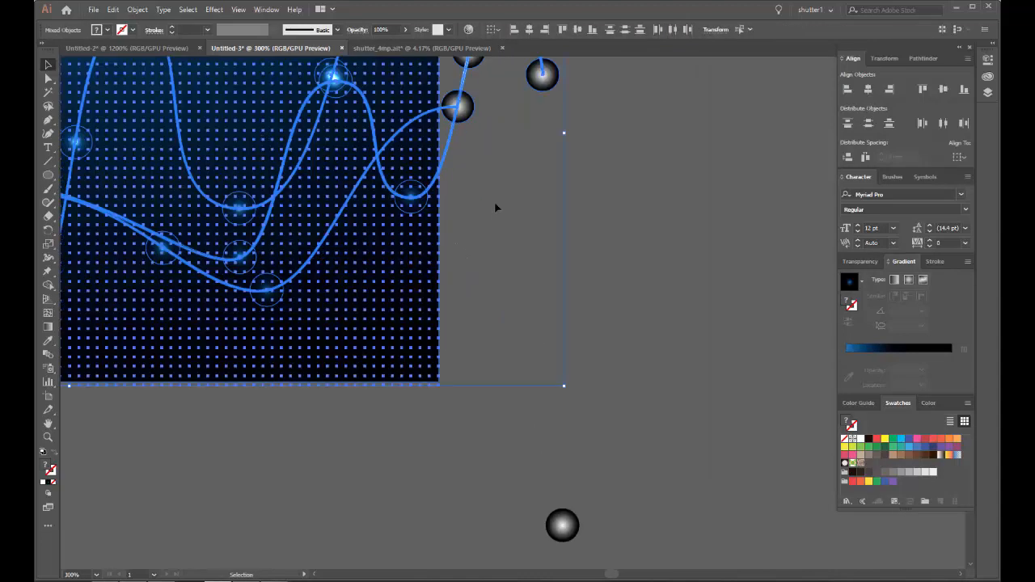
left_click(478, 120)
left_click_drag(531, 105, 549, 359)
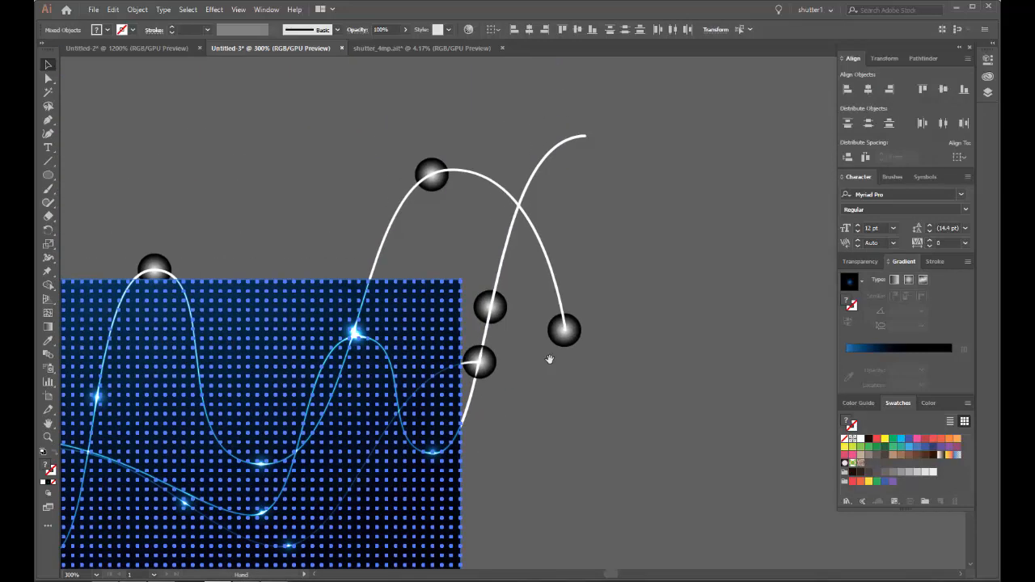
scroll(368, 298, "up", 7)
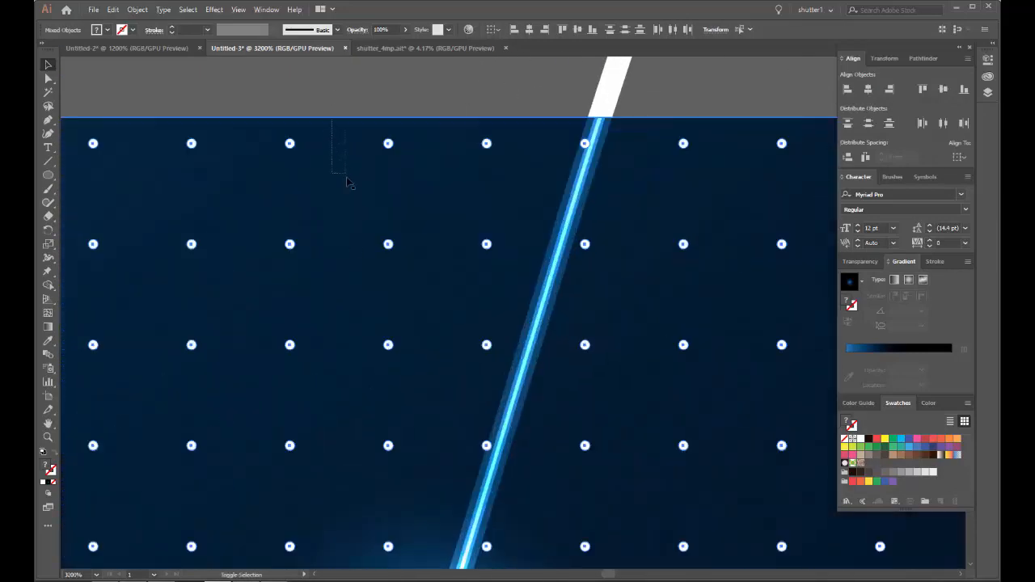
left_click_drag(346, 177, 351, 225)
scroll(350, 229, "down", 8)
left_click(138, 10)
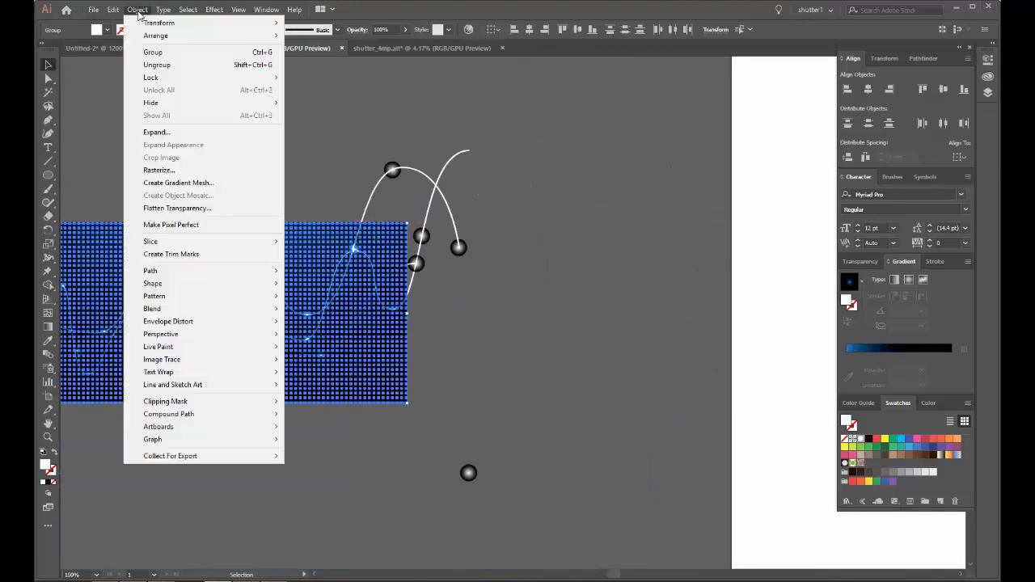
left_click(162, 64)
Step: Set the dot grid's blending mode to Overlay and deselect it
scroll(307, 188, "down", 2)
scroll(307, 188, "up", 5)
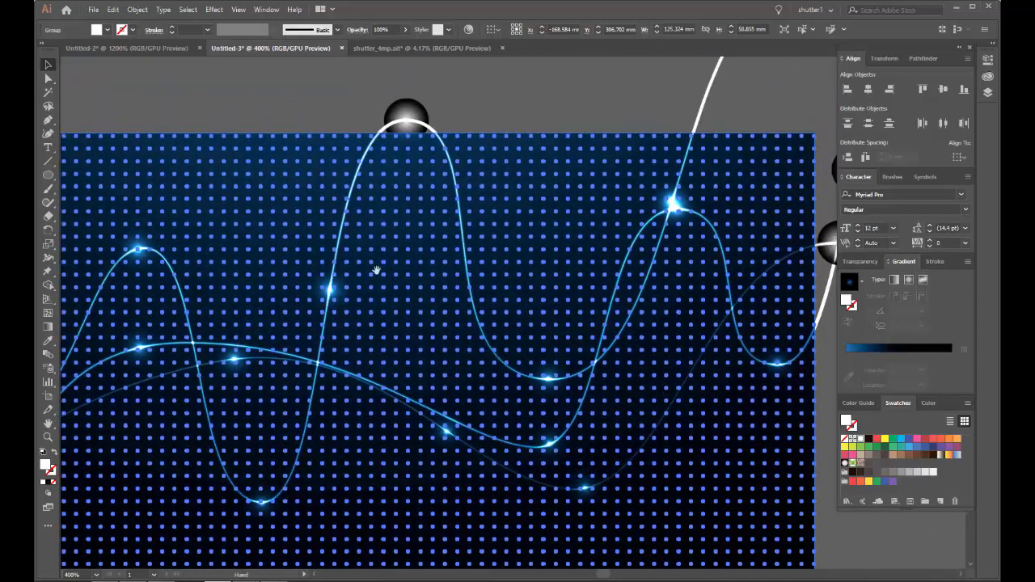
left_click(861, 262)
left_click(865, 279)
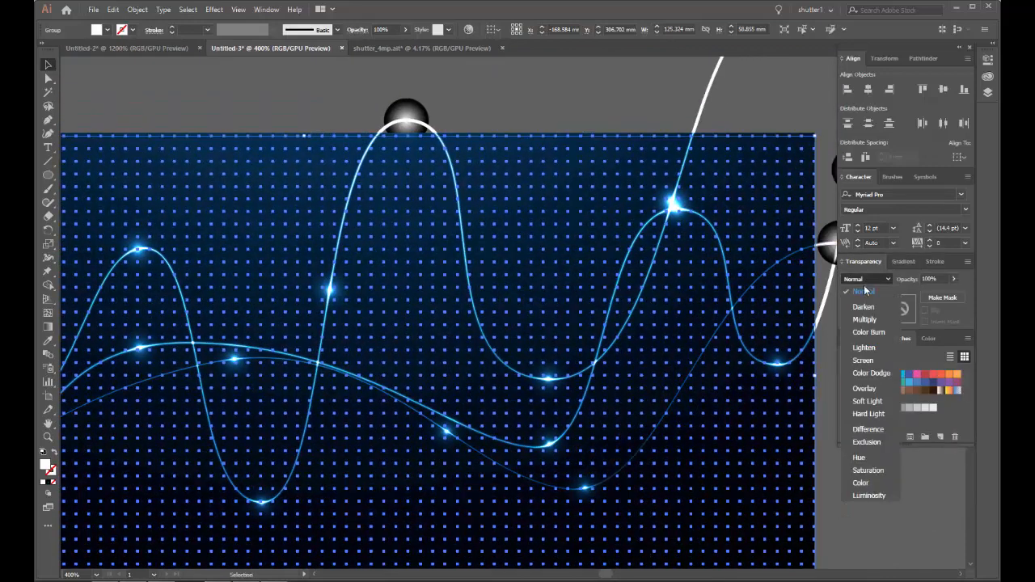
left_click(864, 389)
left_click(584, 84)
Step: Examine how the dot pattern blends with the background, waves and glow spots, up close and as a whole
scroll(327, 217, "up", 3)
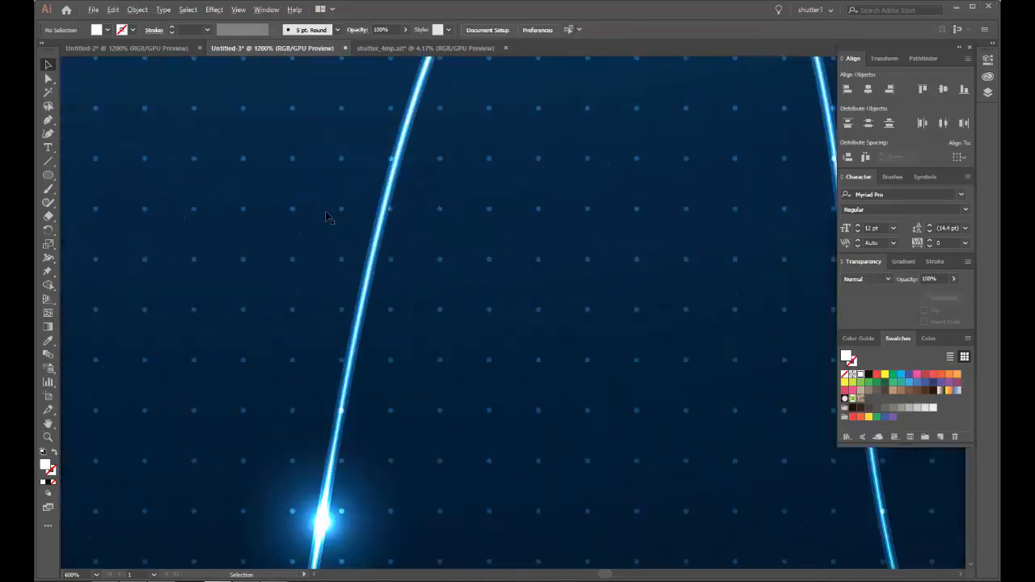
left_click_drag(327, 217, 346, 209)
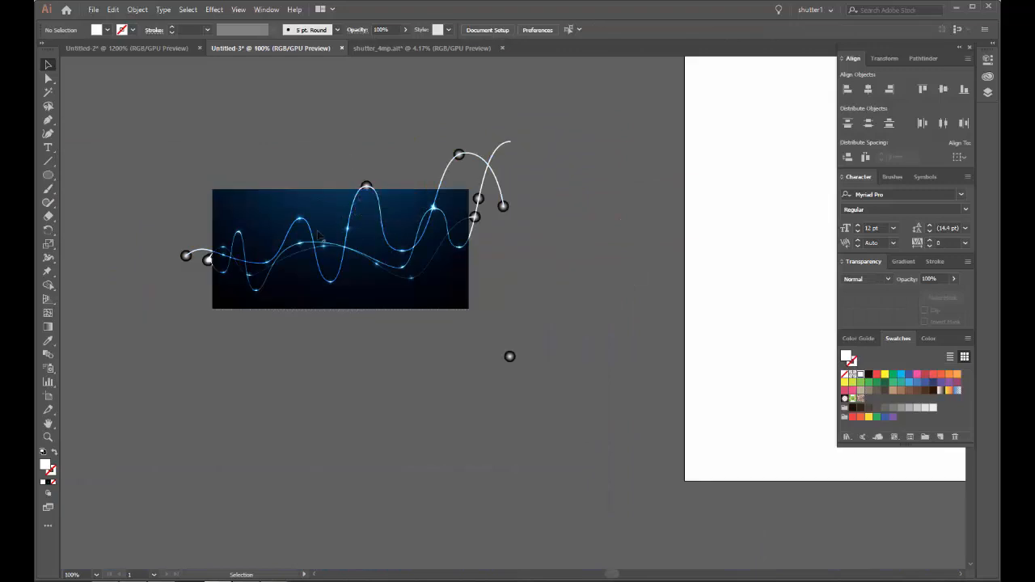
scroll(319, 234, "up", 5)
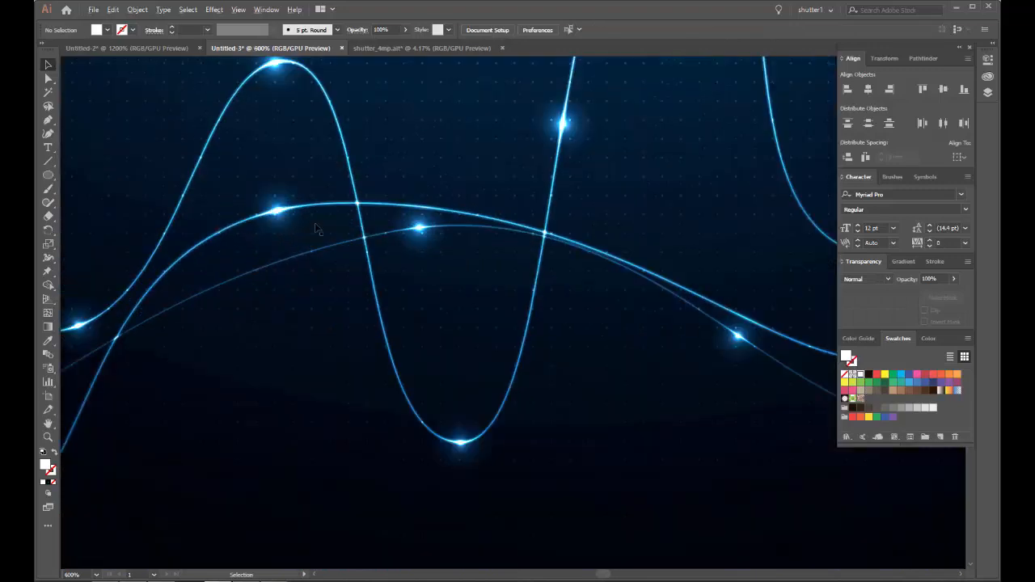
left_click_drag(430, 215, 387, 245)
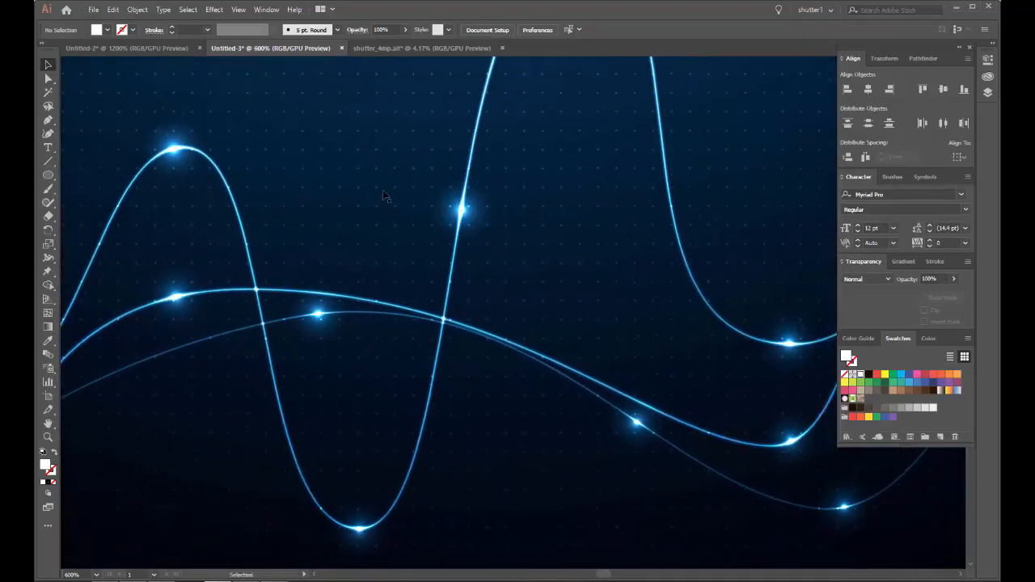
scroll(377, 192, "down", 1)
scroll(376, 193, "down", 3)
left_click_drag(432, 192, 383, 227)
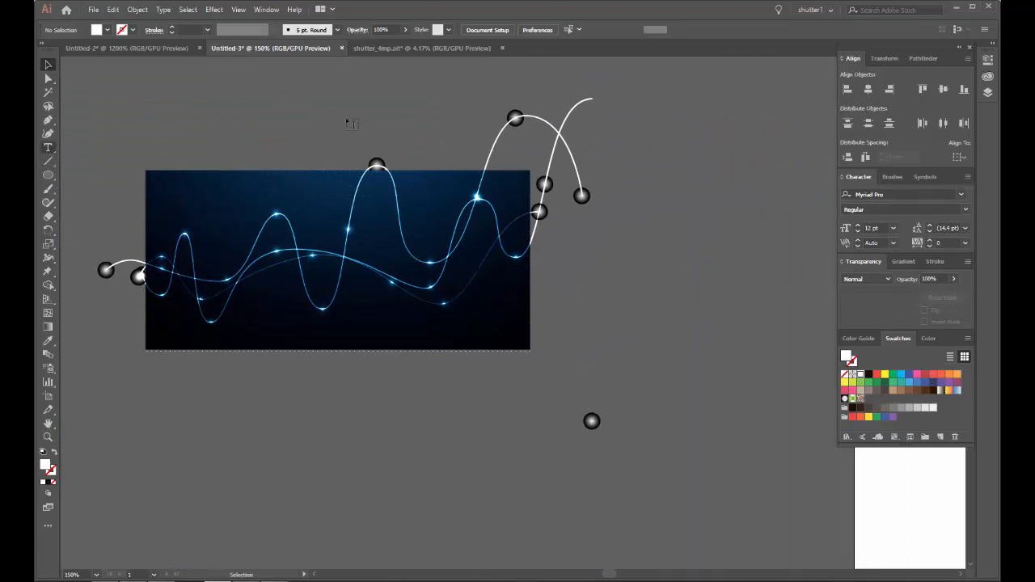
Step: Set the font for new text to Segment7
left_click(931, 194)
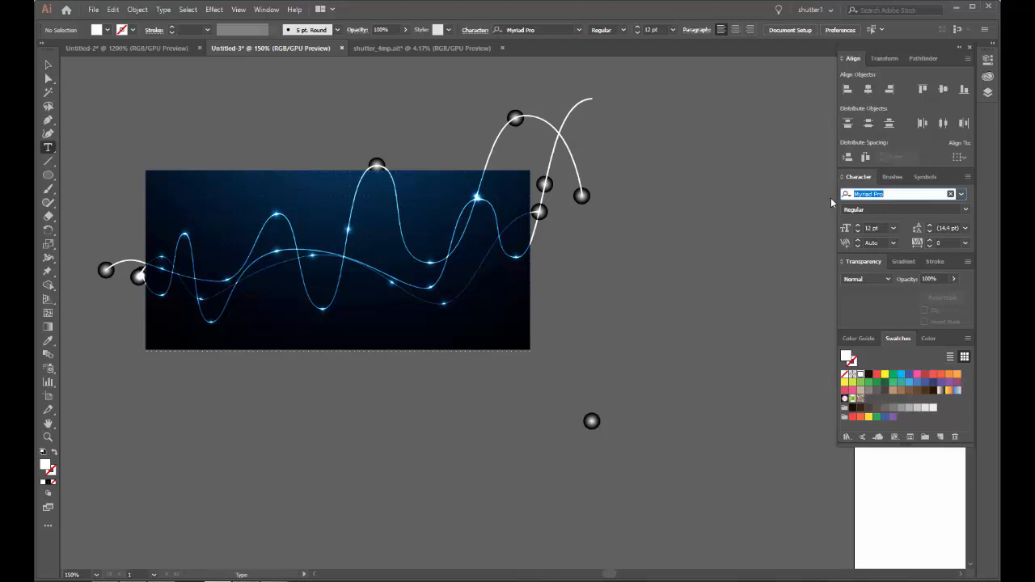
type("se")
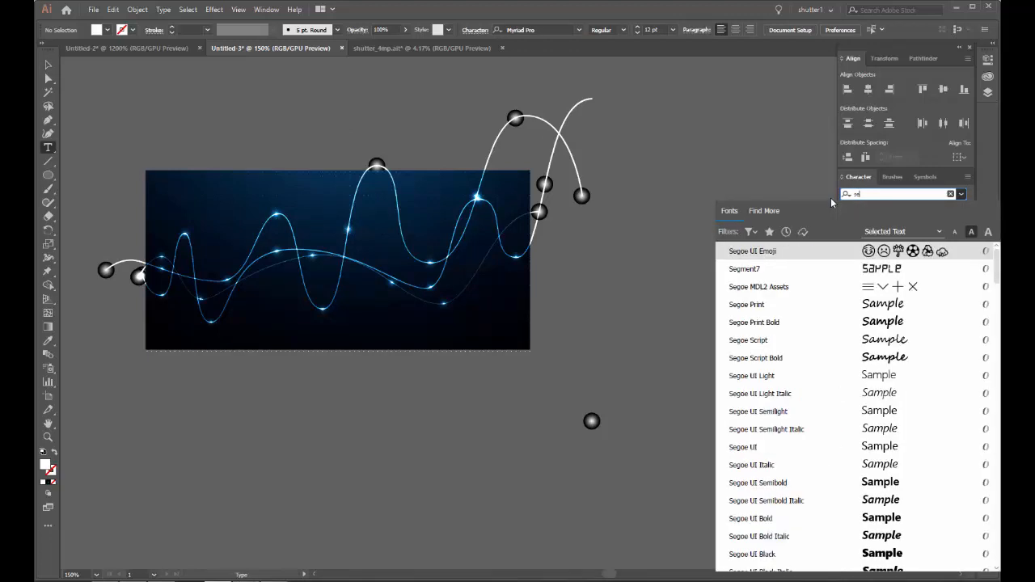
type("gm")
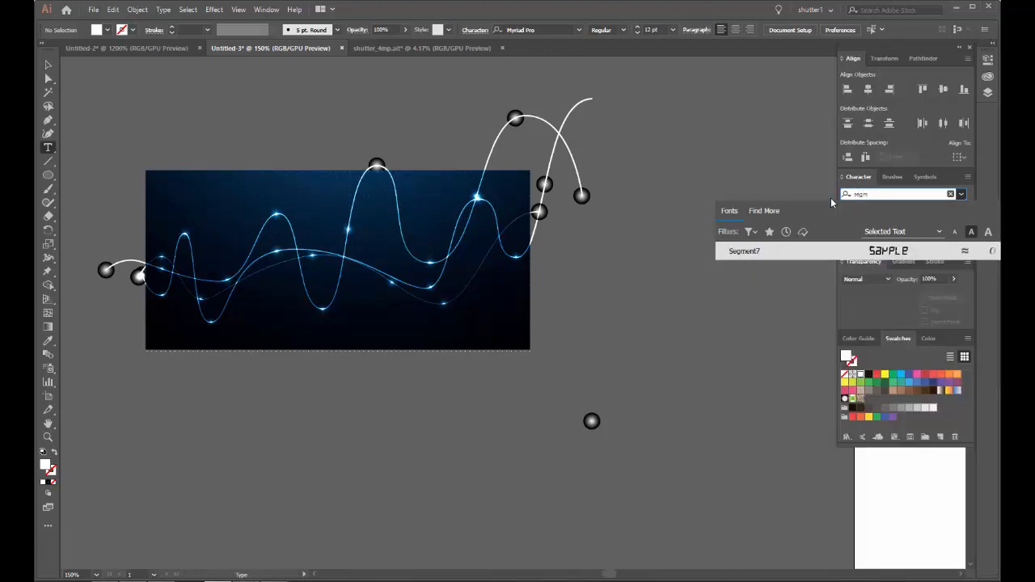
left_click(742, 250)
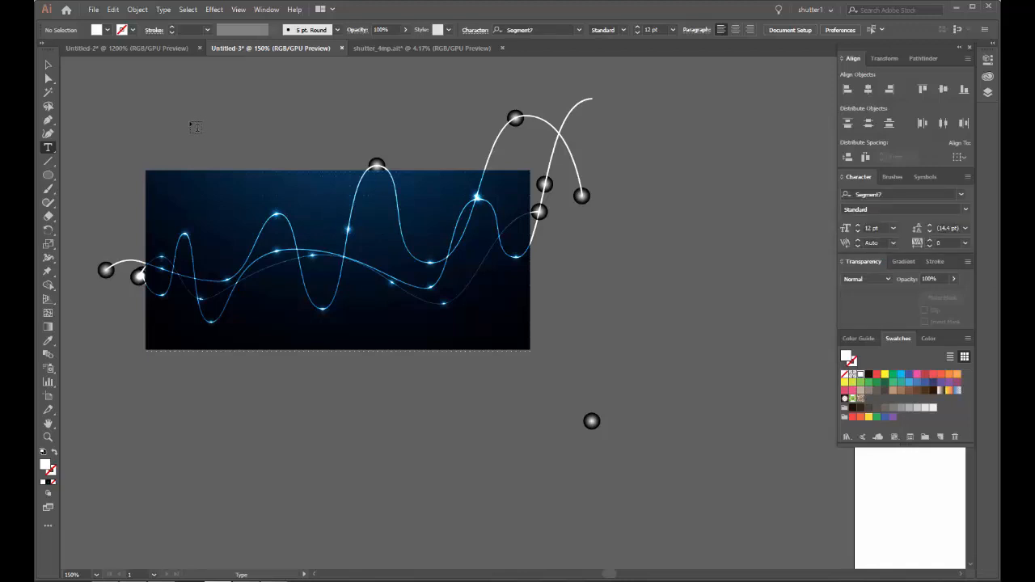
Step: Add the number 254 as a text object on the empty canvas above the background
left_click(266, 101)
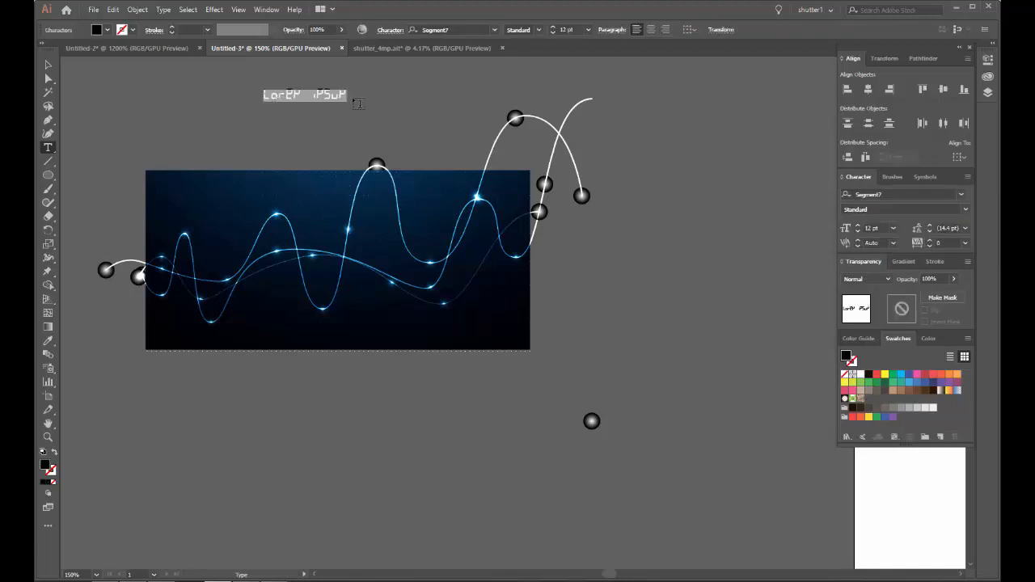
type("254")
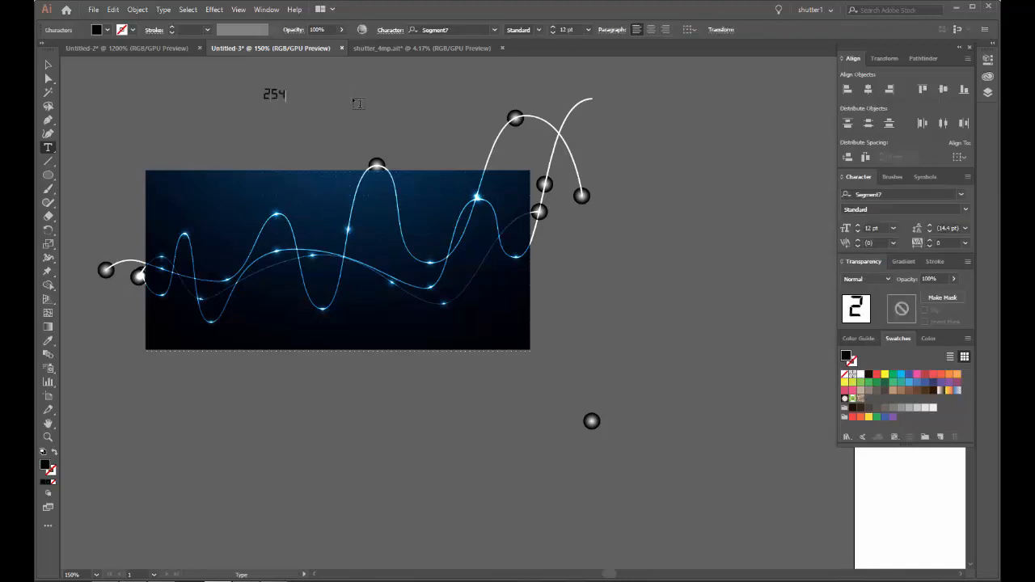
key("Escape")
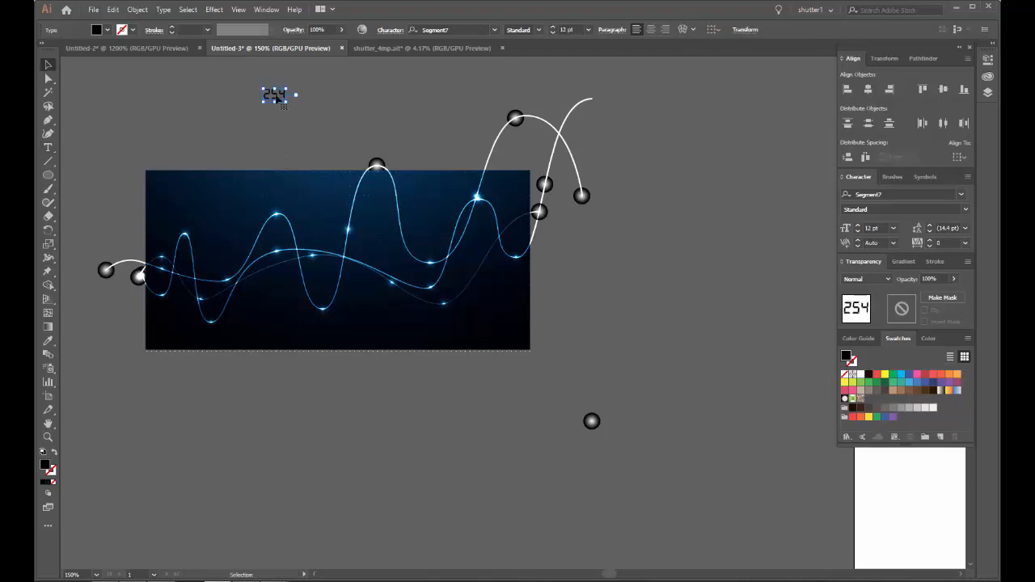
left_click_drag(273, 101, 208, 119, "alt")
key("t")
left_click(212, 115)
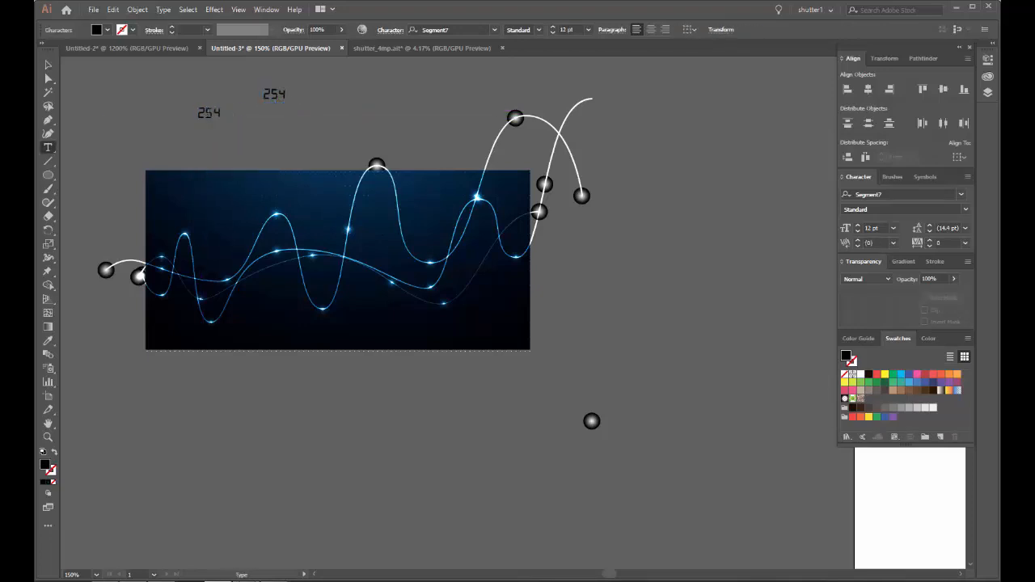
key("Escape")
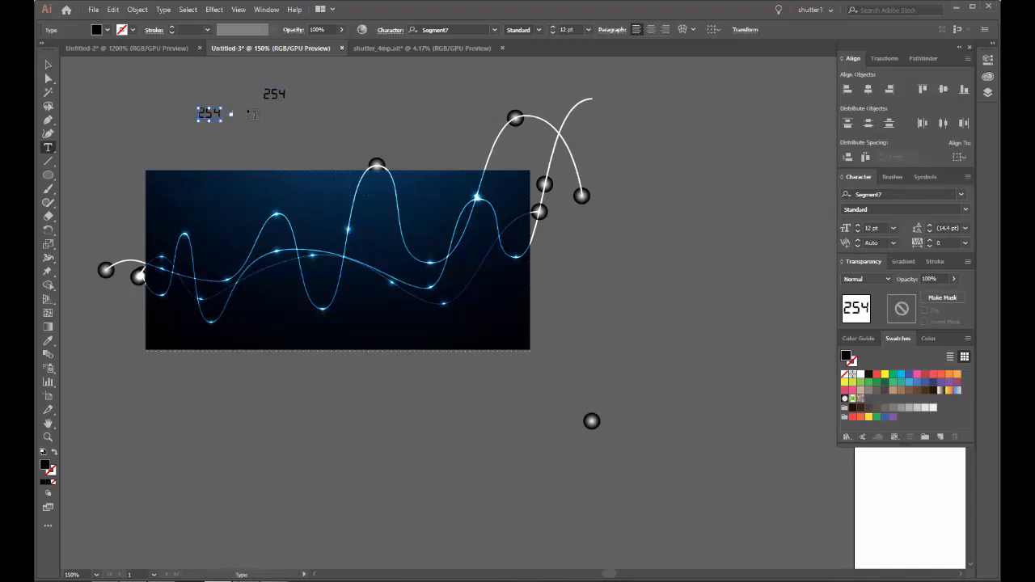
Step: Add the numbers 98 and 48.2 as separate text objects on either side of 254
left_click(221, 121)
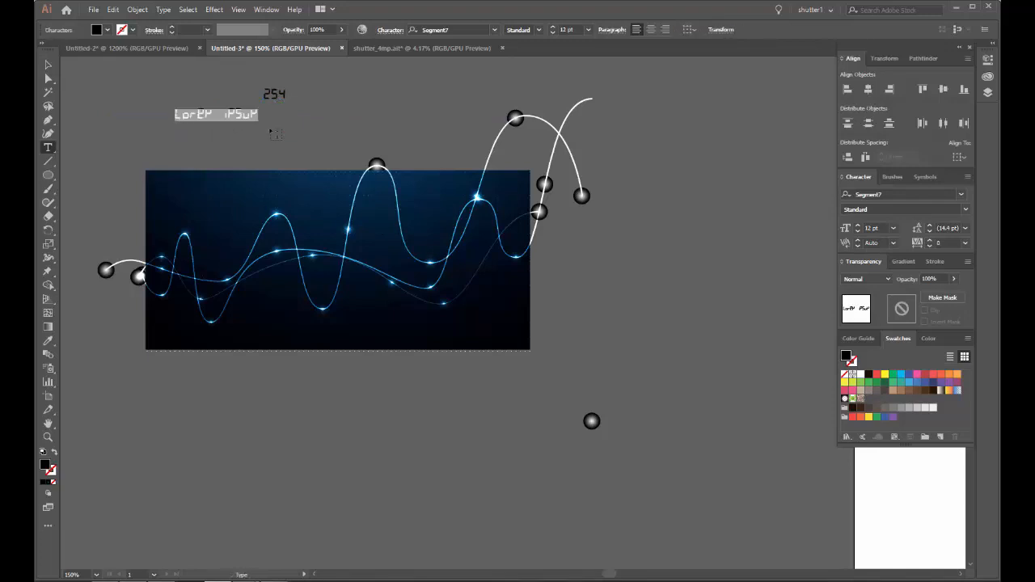
type("98")
key("Escape")
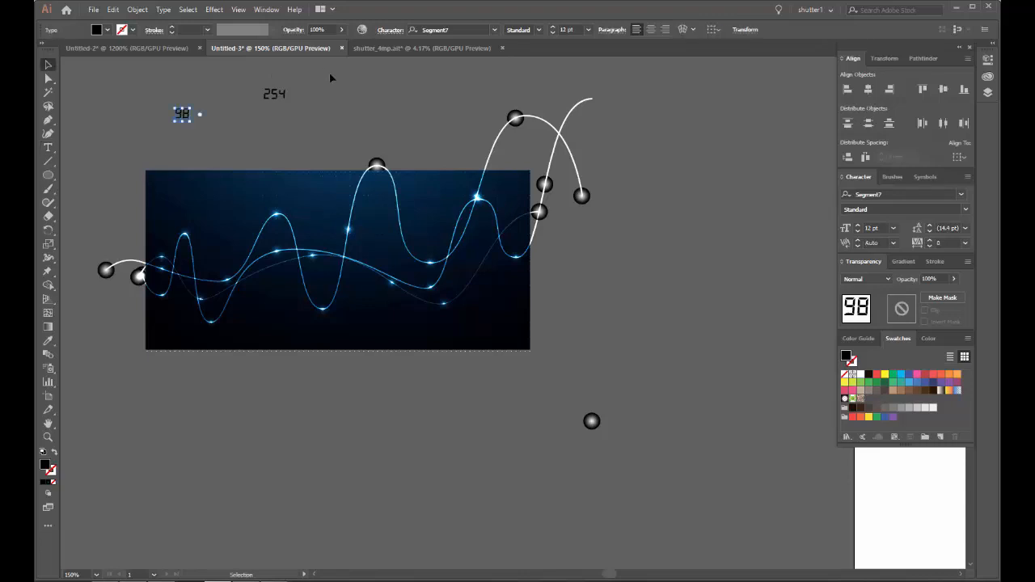
key("t")
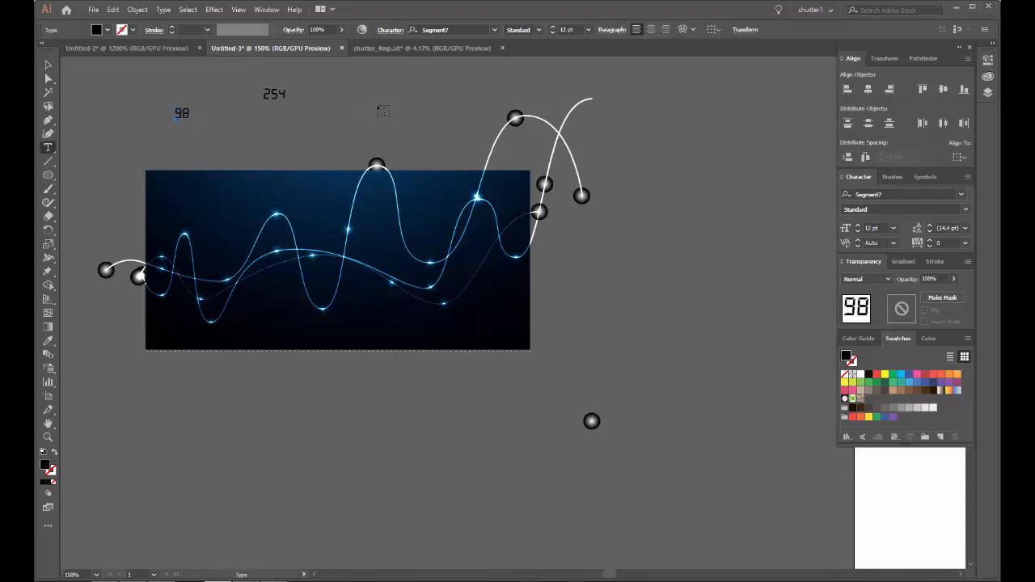
left_click(380, 105)
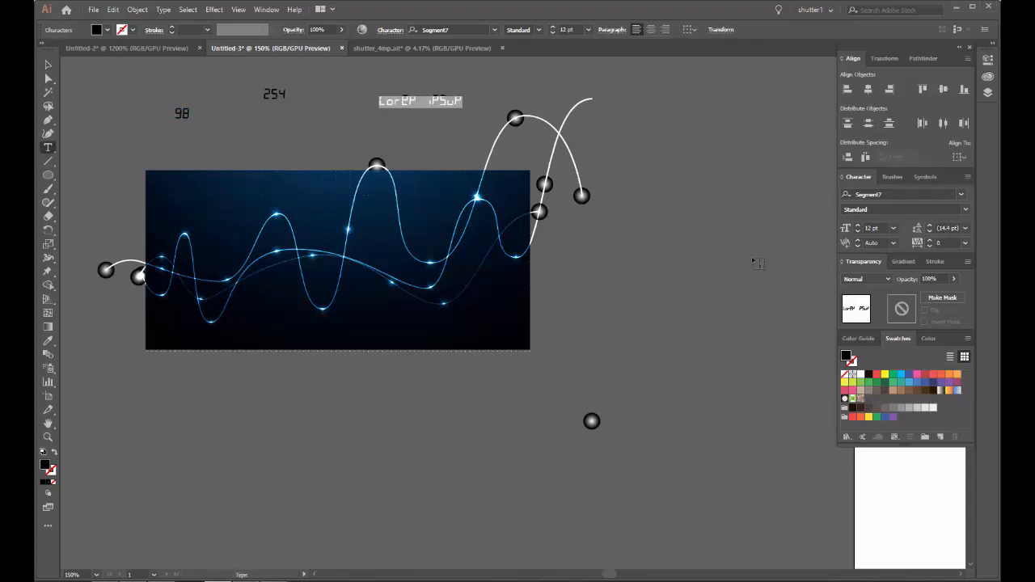
type("482")
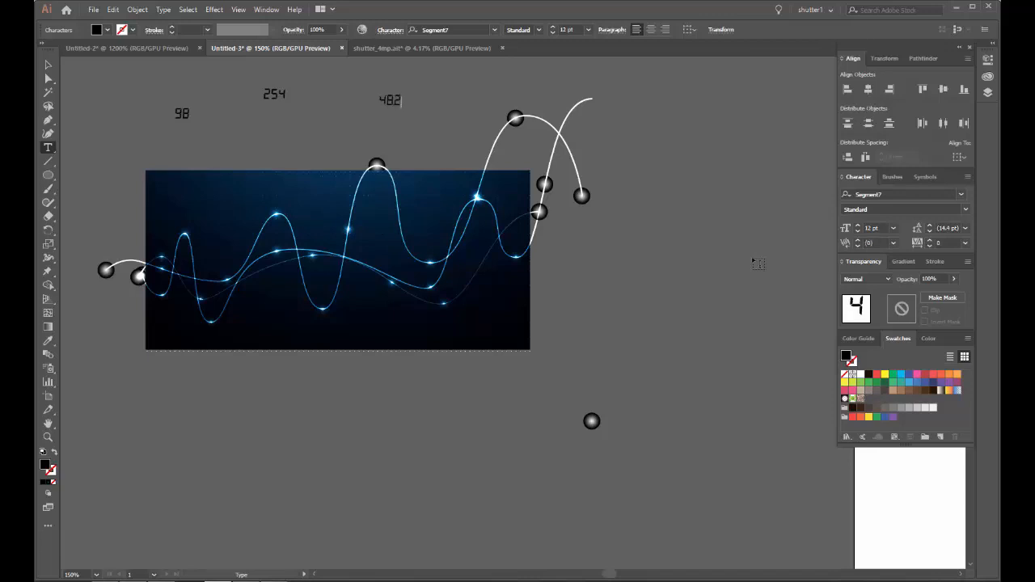
Step: Add the number 126.9 as a text object to the lower right of 48.2
scroll(424, 104, "up", 4)
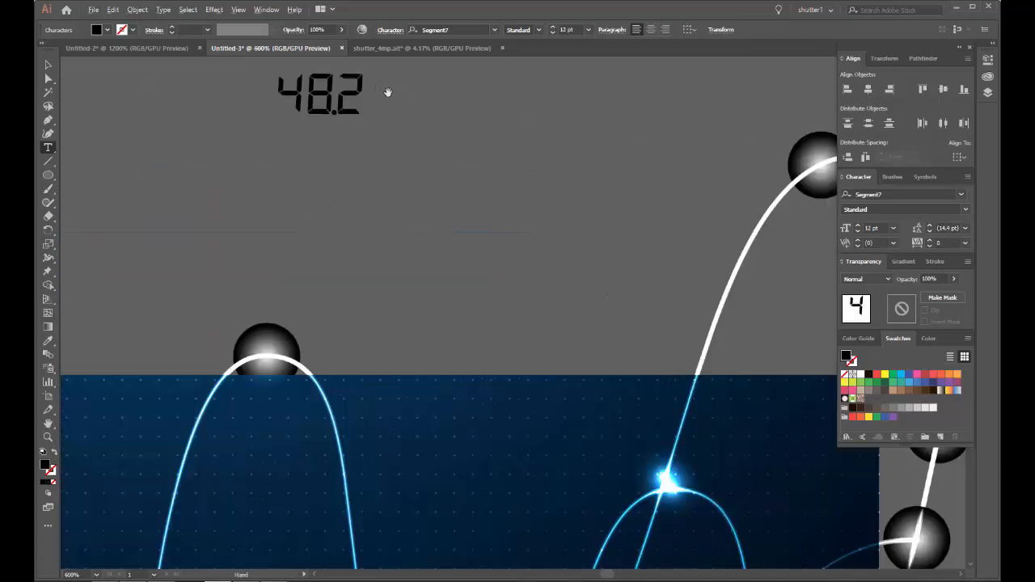
left_click(392, 229)
left_click(563, 235)
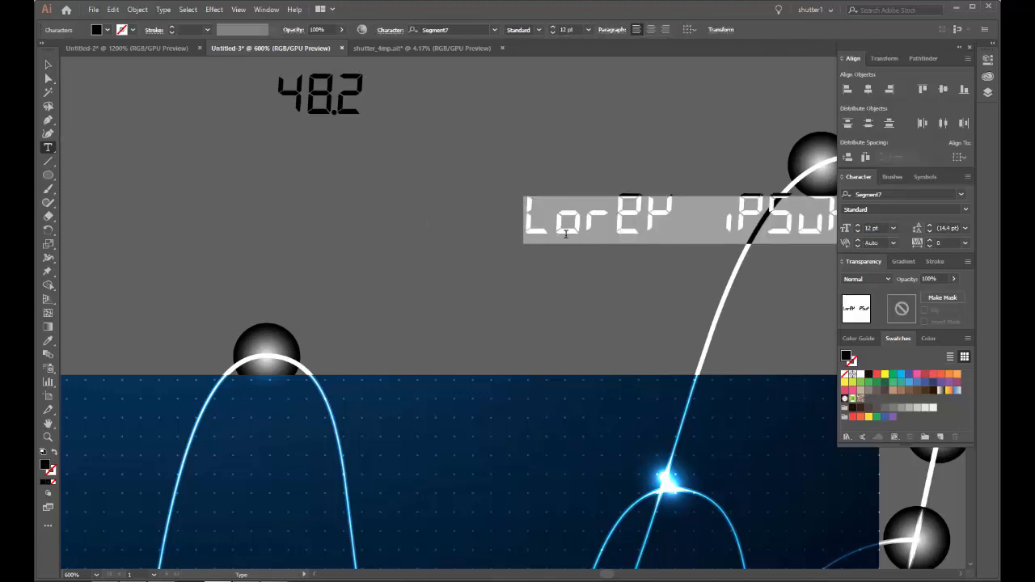
type("126")
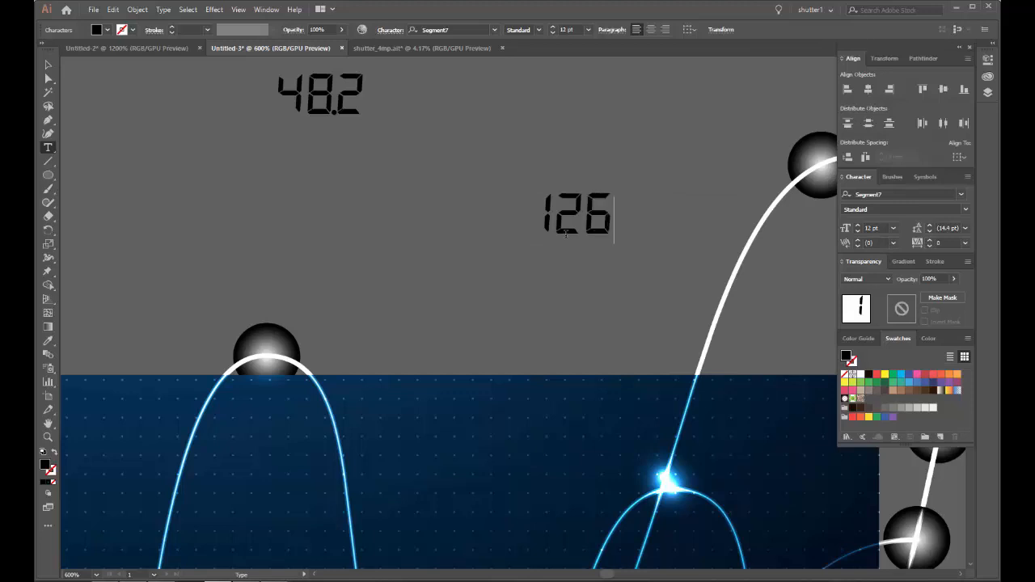
type(".9")
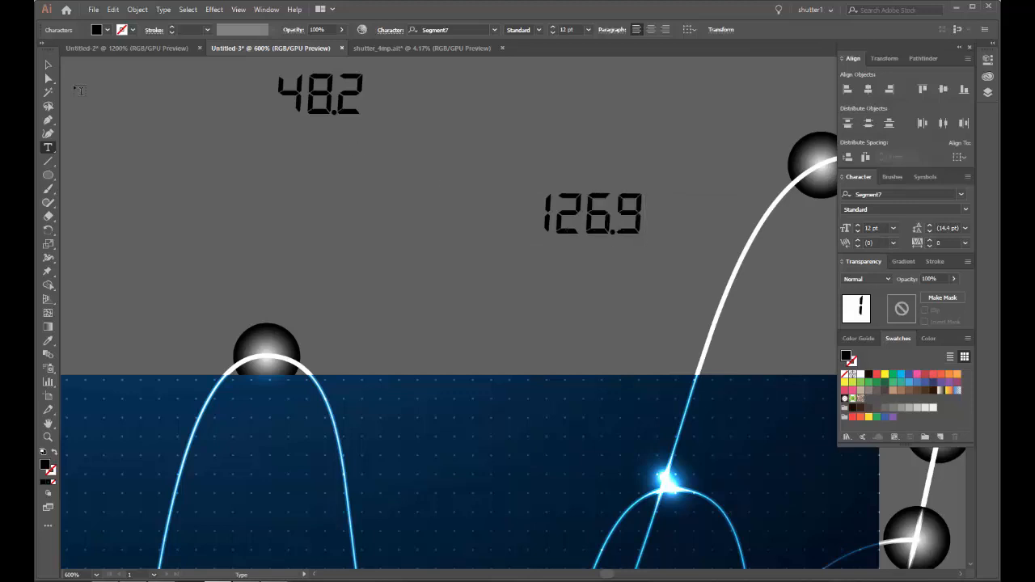
Step: Add the number 568 as a text object directly below 48.2
left_click(281, 216)
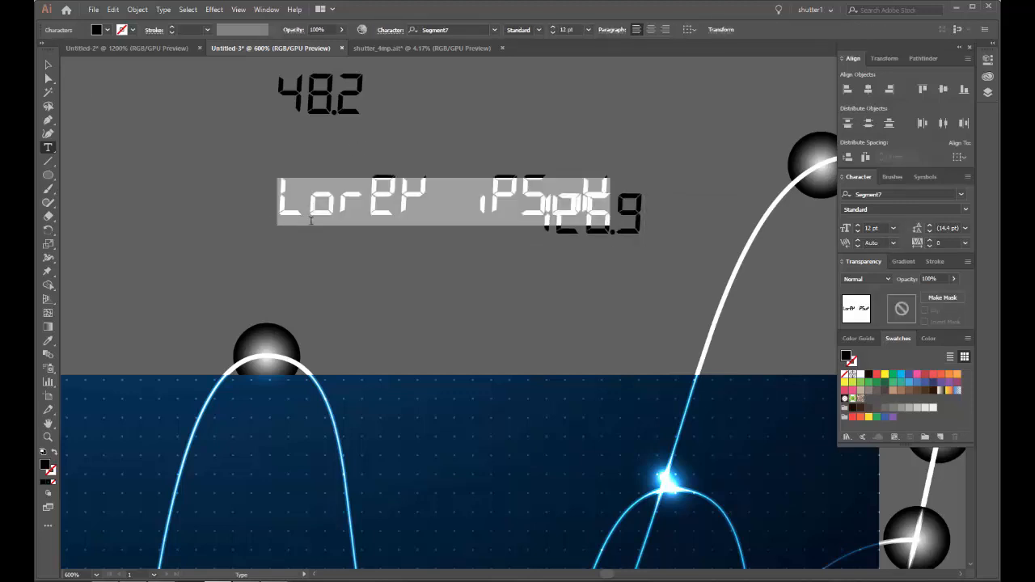
type("56859")
key("BackSpace")
key("BackSpace")
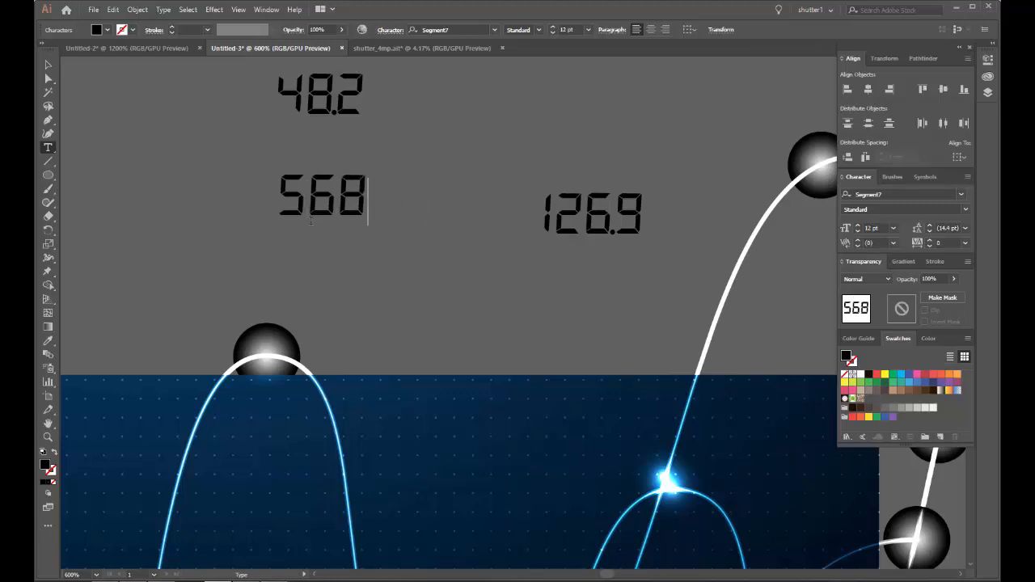
Step: Add the numbers 24 and 625 as separate text objects higher up on the empty canvas, above the existing numbers
scroll(312, 207, "down", 3)
left_click(401, 129, "ctrl")
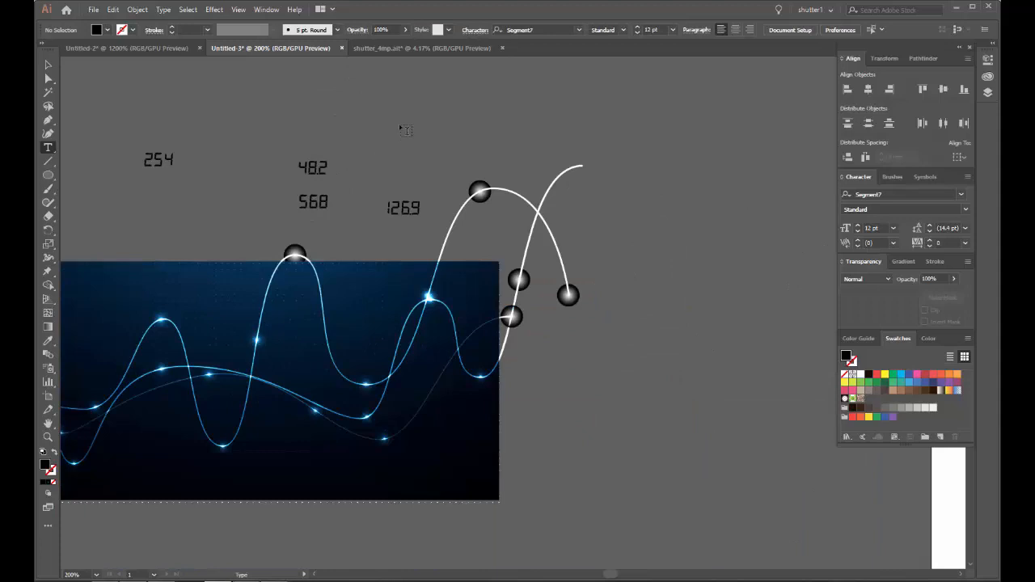
left_click(387, 121)
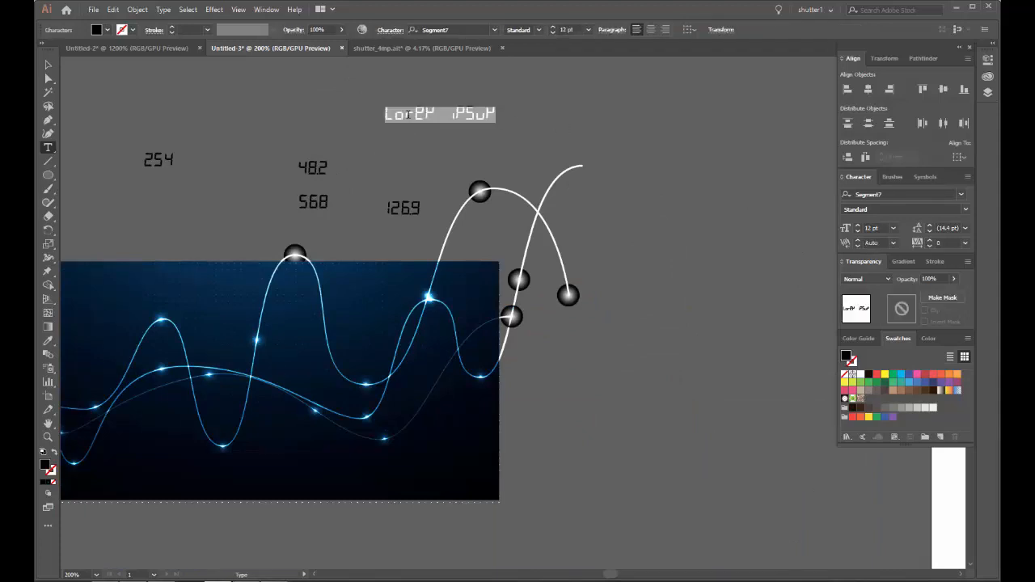
type("24")
left_click(208, 183, "ctrl")
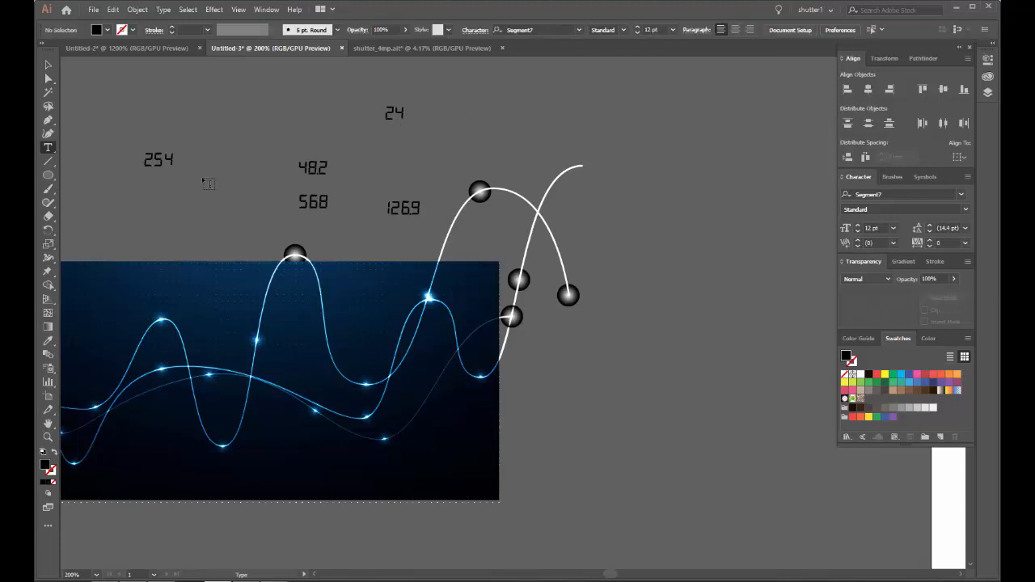
left_click(233, 90)
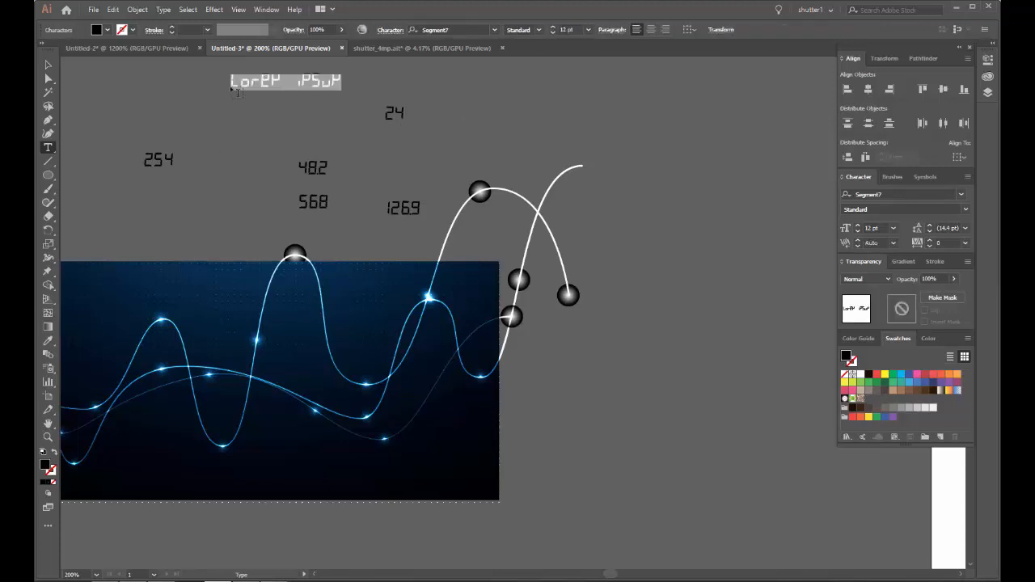
type("625")
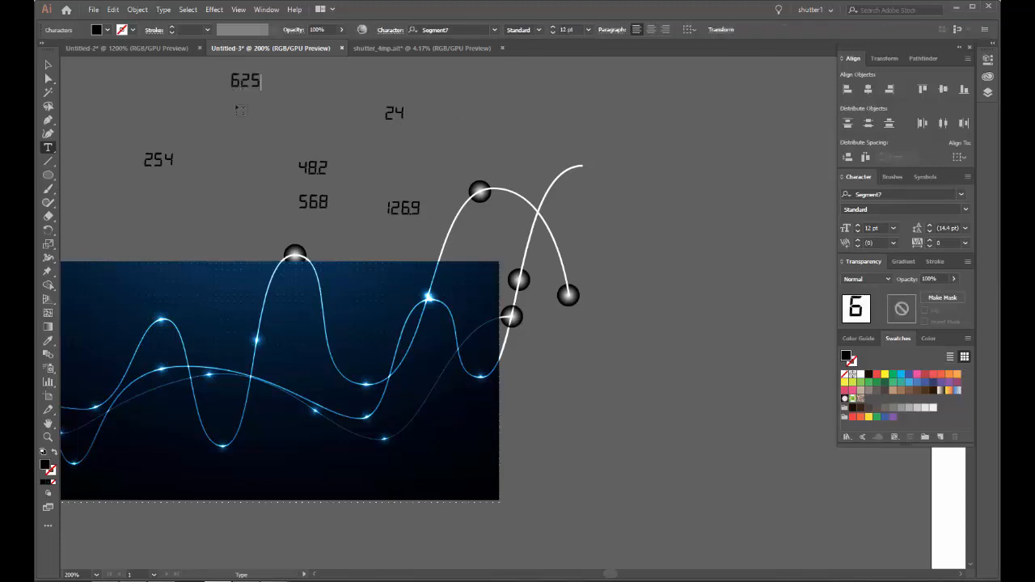
left_click(185, 209, "ctrl")
Step: Add 458 as a text object to the upper left of 254, and 956.2 to the lower right of 98
scroll(185, 209, "down", 2)
left_click_drag(178, 194, 304, 199)
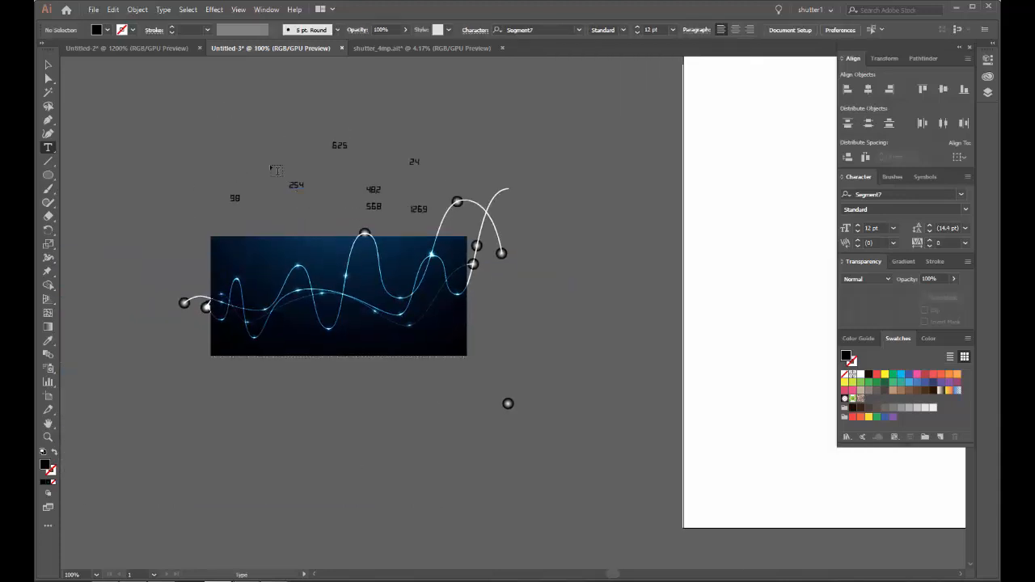
scroll(259, 165, "up", 3)
left_click(254, 167)
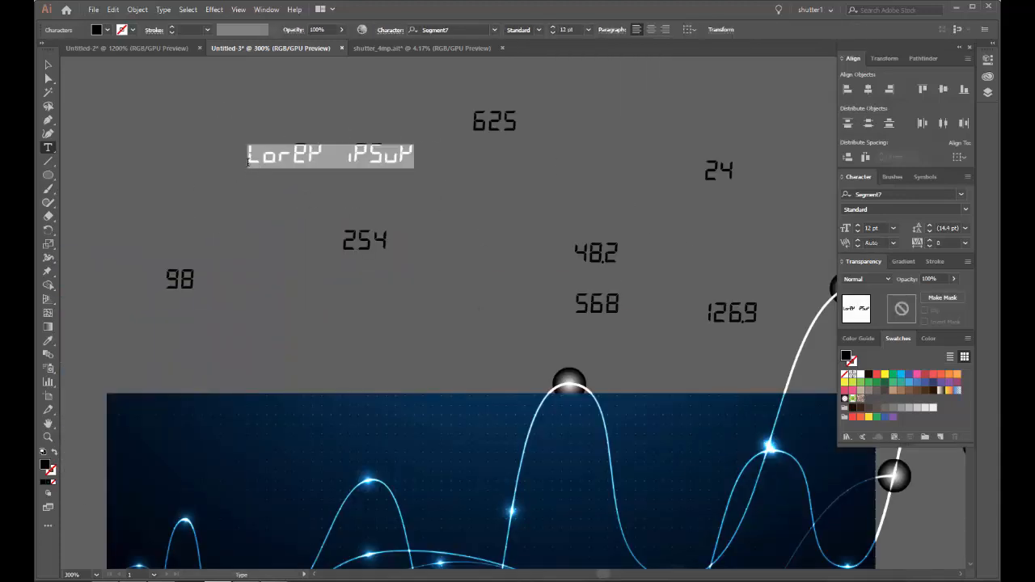
type("458")
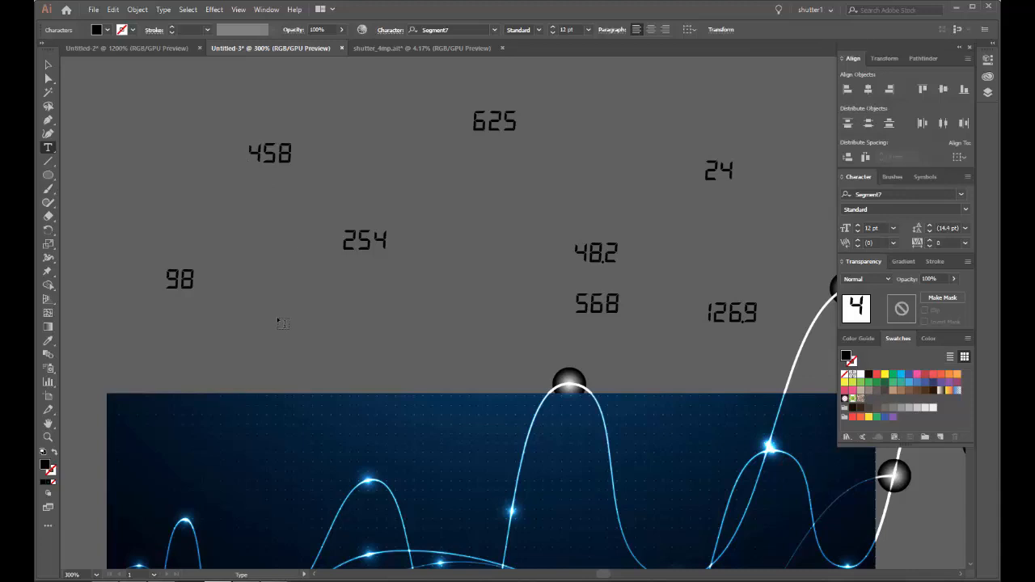
left_click(282, 324)
type("956.2")
Step: Add 0.56 as a text object between 956.2 and 568, and 1.25 between 458 and 625
left_click(431, 309)
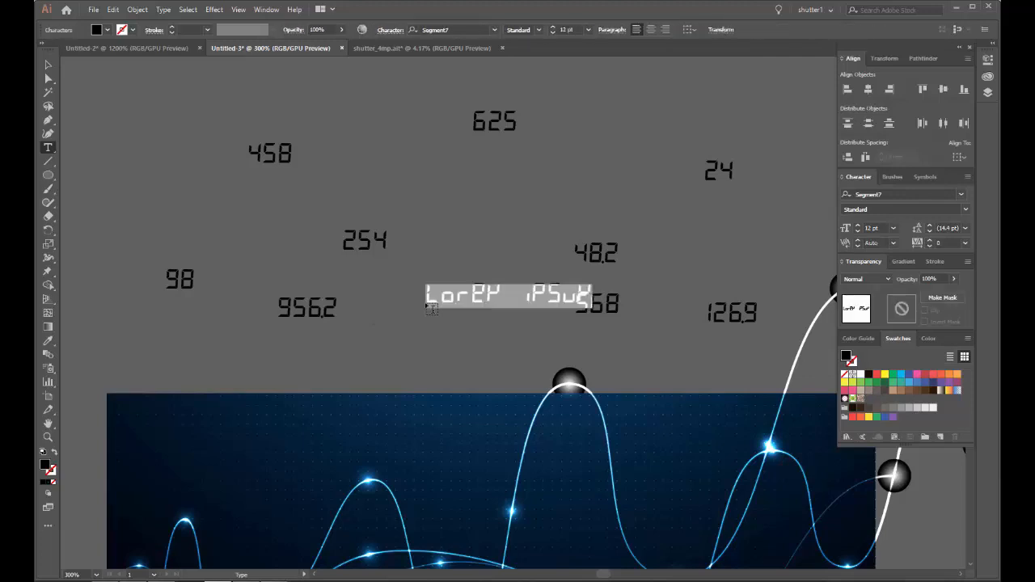
type("0.56")
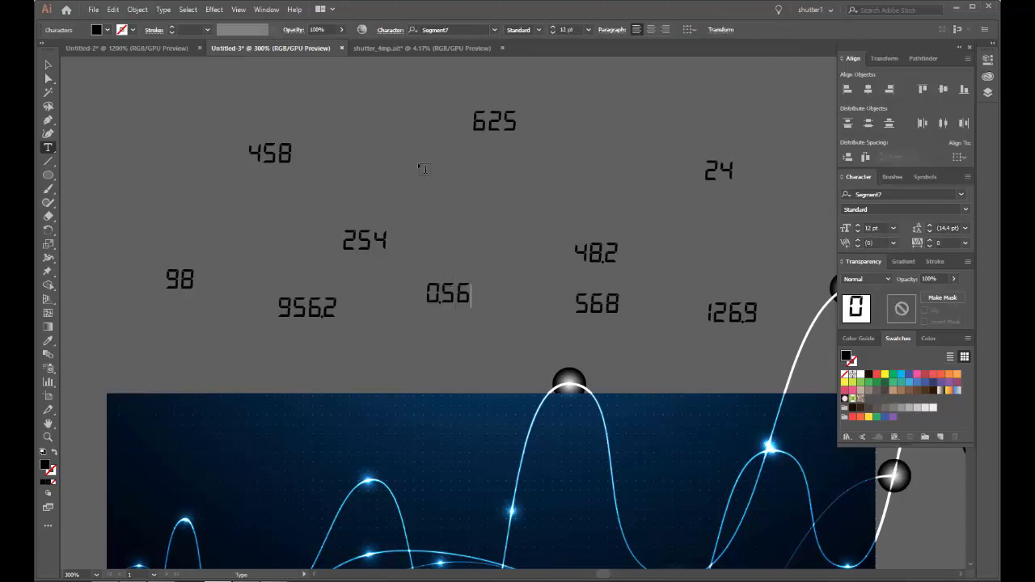
left_click(402, 155)
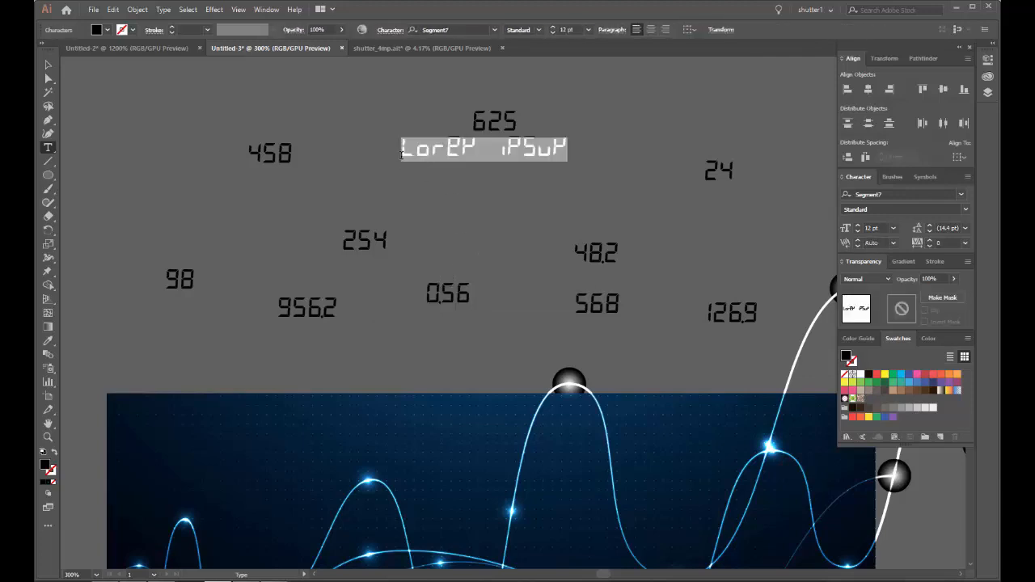
type("1")
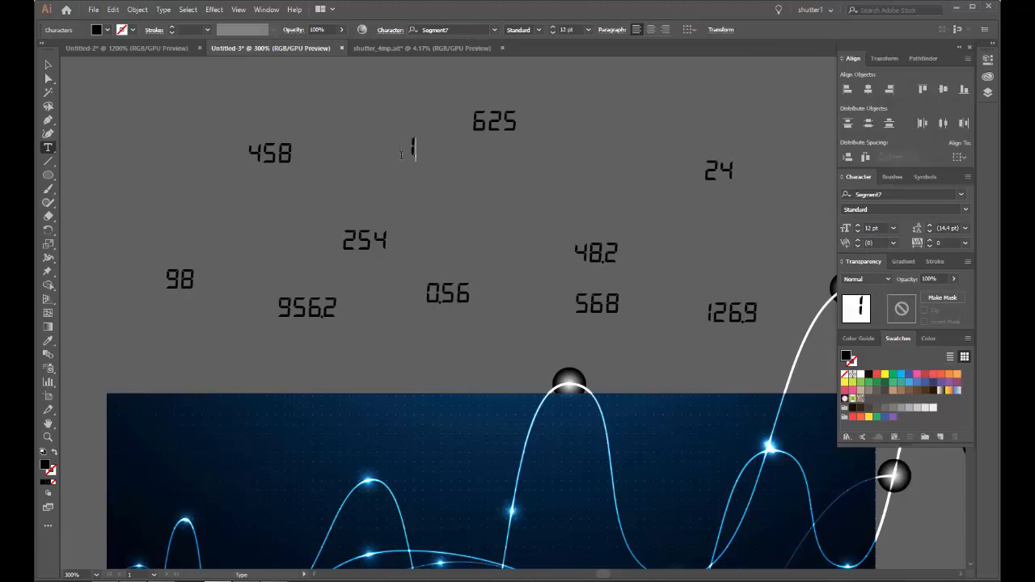
type(".25")
key("Escape")
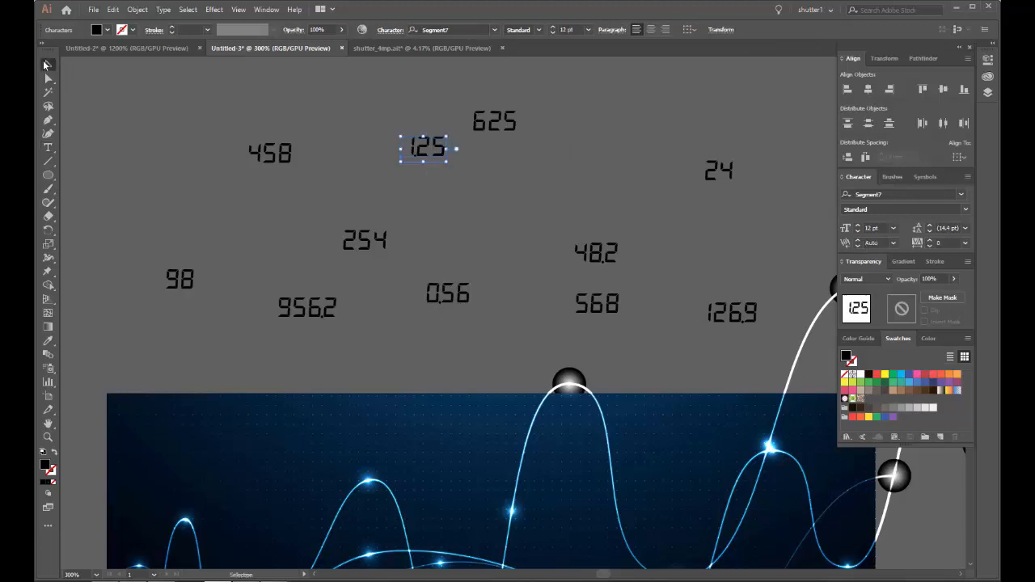
Step: Select all the number texts and expand them with Object and Fill enabled
scroll(257, 137, "down", 3, "alt")
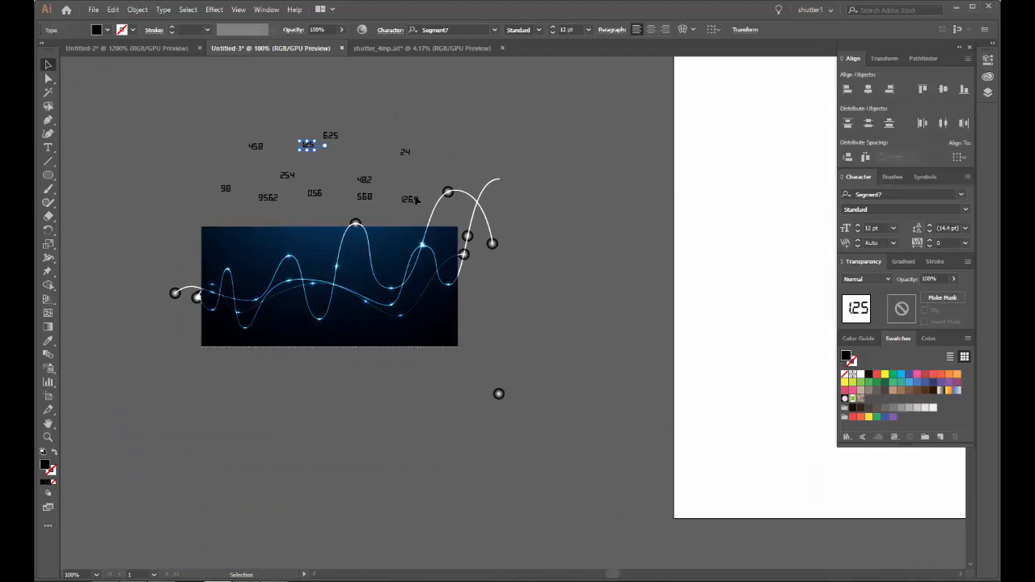
left_click_drag(419, 207, 215, 130)
scroll(291, 147, "up", 3)
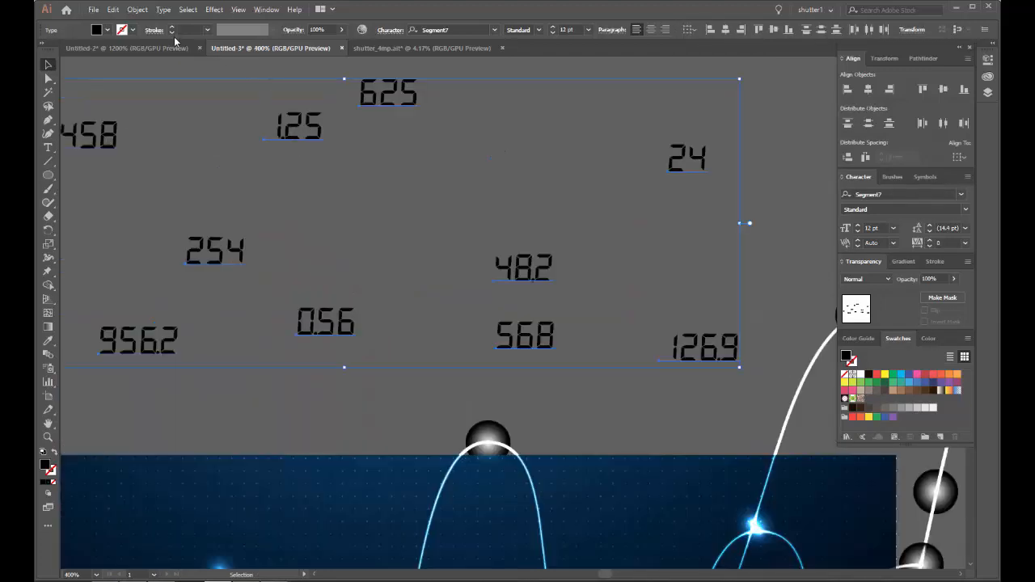
left_click(137, 9)
left_click(175, 132)
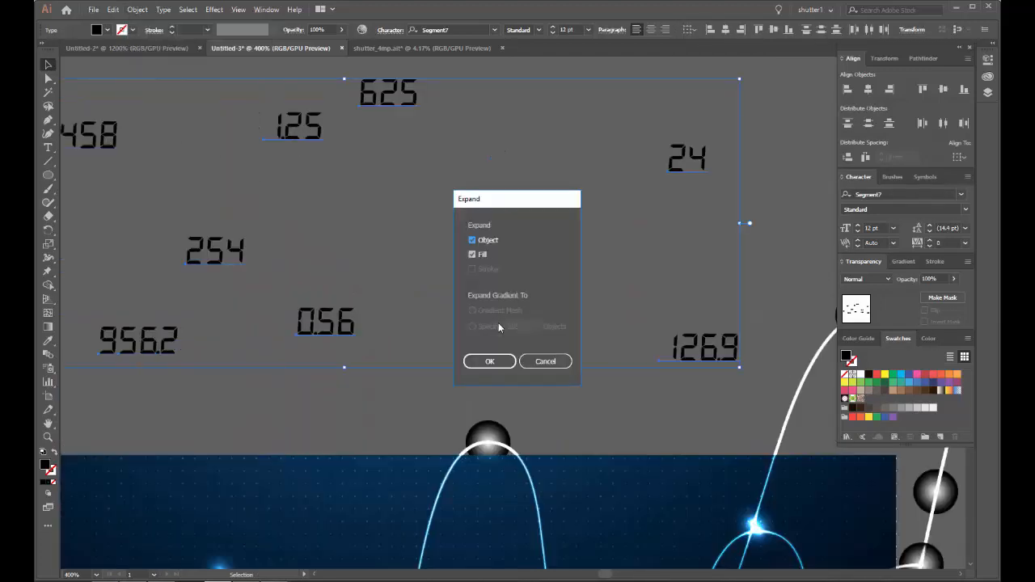
left_click(489, 361)
Step: Fill the expanded numbers with white and deselect them
scroll(185, 248, "up", 2)
scroll(186, 251, "down", 3)
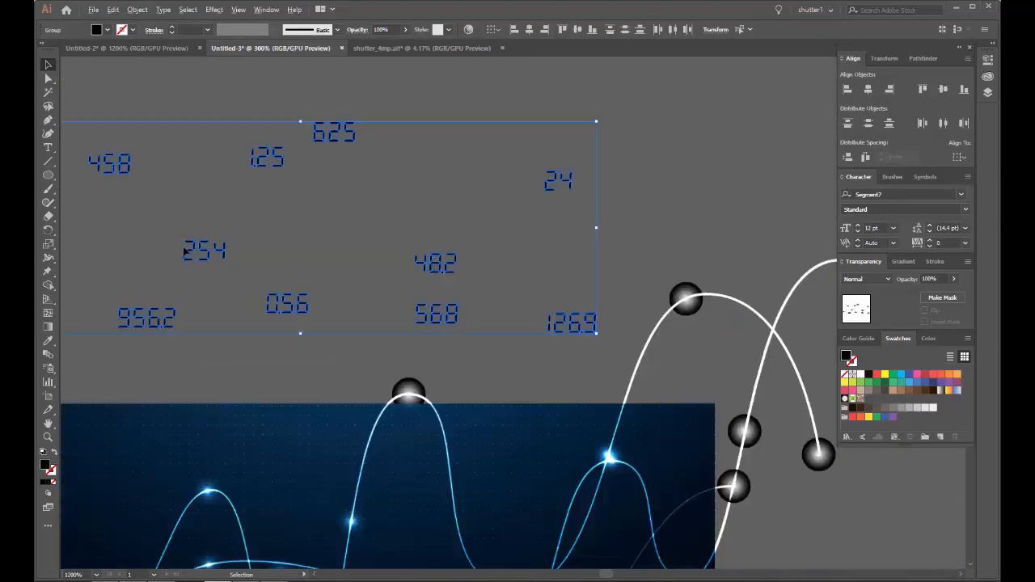
scroll(185, 252, "down", 1)
left_click_drag(358, 219, 443, 171)
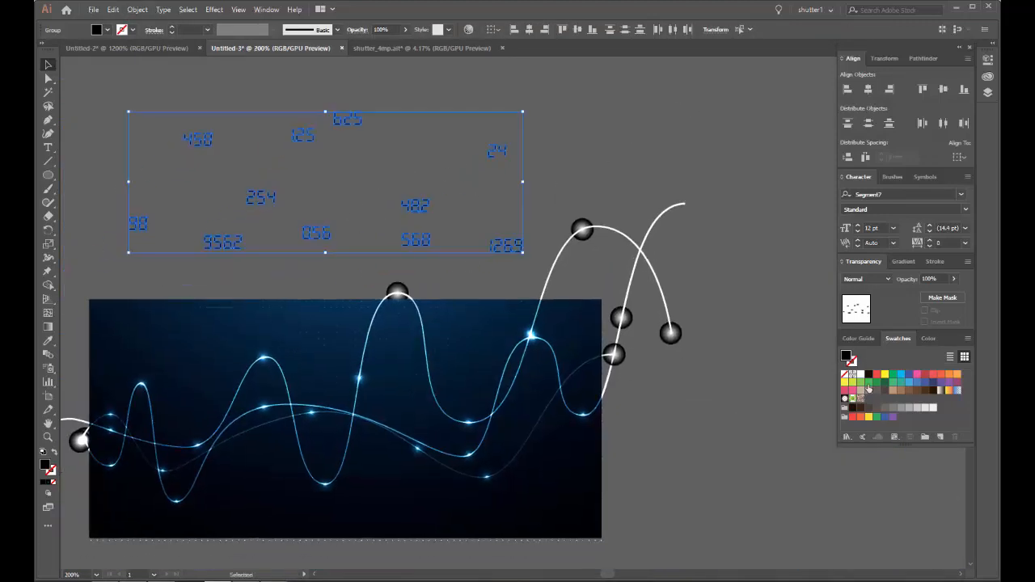
left_click(859, 376)
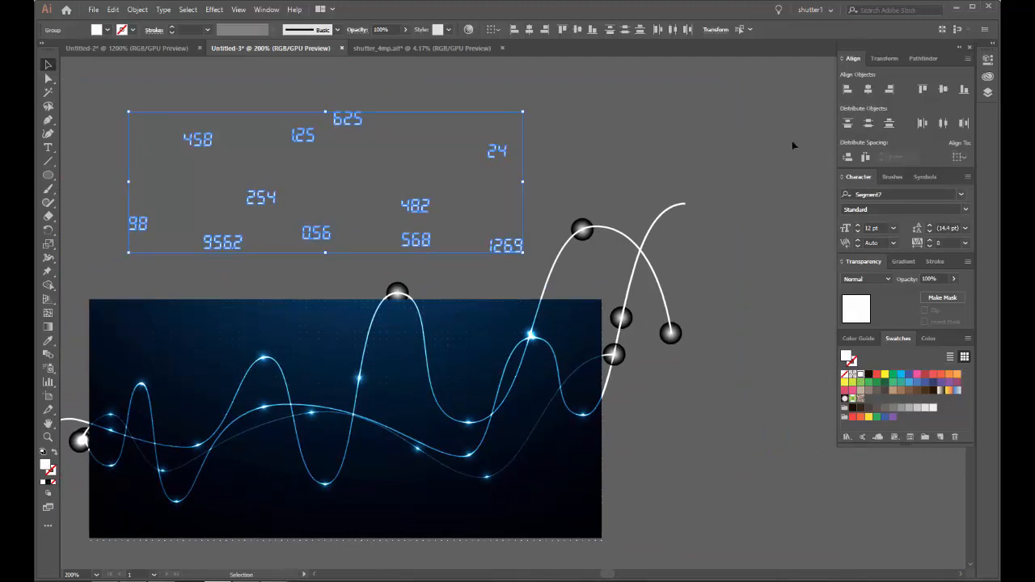
left_click(599, 146)
Step: Move the number 98 directly above the glowing point on the narrow leftmost wave peak
left_click_drag(346, 203, 531, 105)
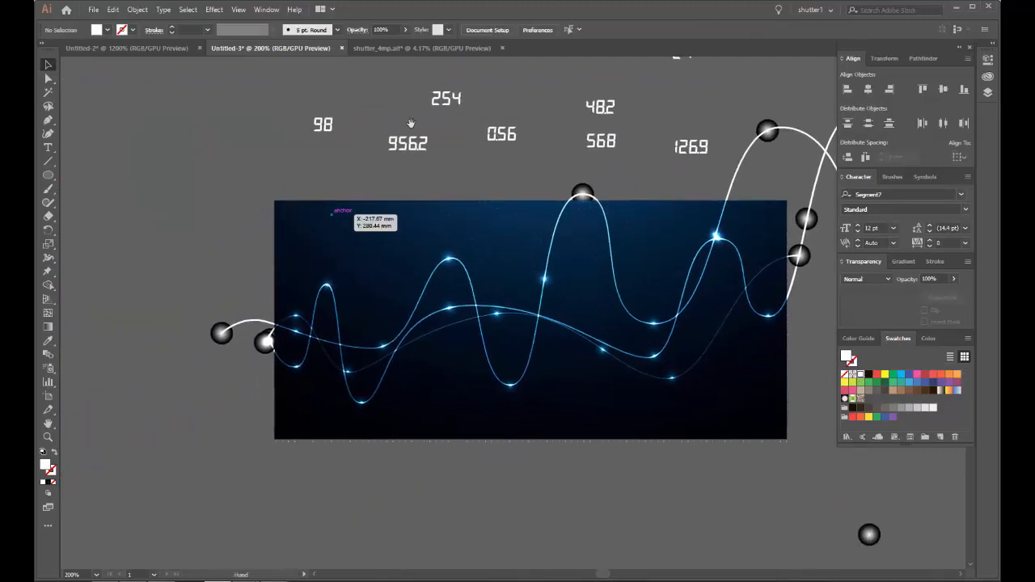
left_click_drag(327, 131, 328, 272)
scroll(314, 285, "up", 6)
scroll(365, 215, "down", 2)
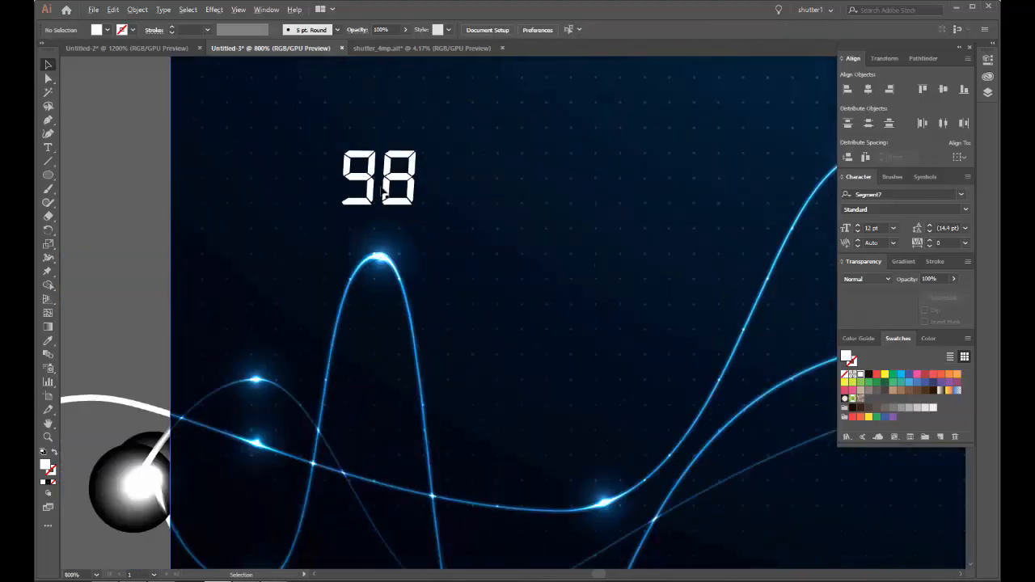
left_click_drag(380, 177, 387, 194)
scroll(396, 195, "down", 5)
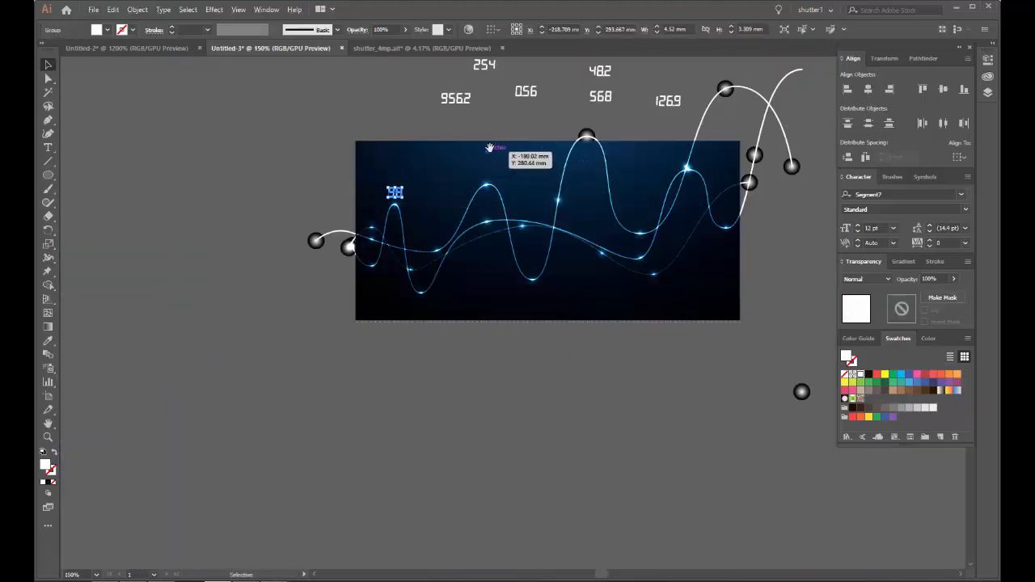
Step: Place 568 above the second wave peak, 956.2 above the tall central peak, and 0.56 below the deep trough between them
left_click_drag(488, 126, 575, 224)
scroll(321, 194, "up", 1)
scroll(321, 193, "down", 1)
scroll(313, 192, "up", 2)
left_click_drag(631, 239, 552, 177)
left_click_drag(522, 124, 294, 282)
left_click_drag(376, 117, 389, 525)
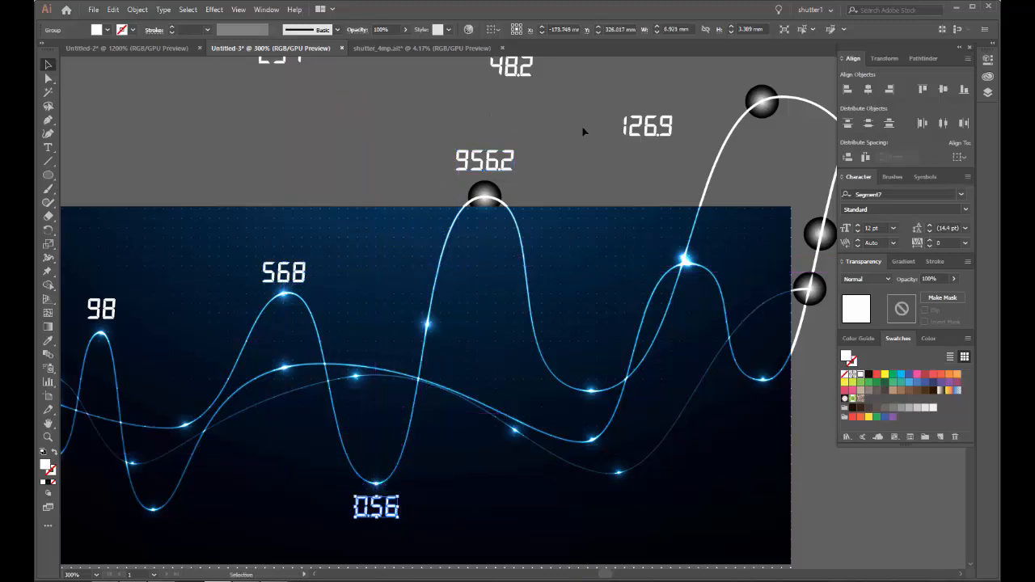
Step: Place 126.9 above the trough right of the tall peak, 48.2 beside the glow on its rising curve, and 254 above the left trough's glow
left_click_drag(643, 132, 581, 352)
scroll(534, 102, "down", 1)
left_click_drag(518, 85, 487, 263)
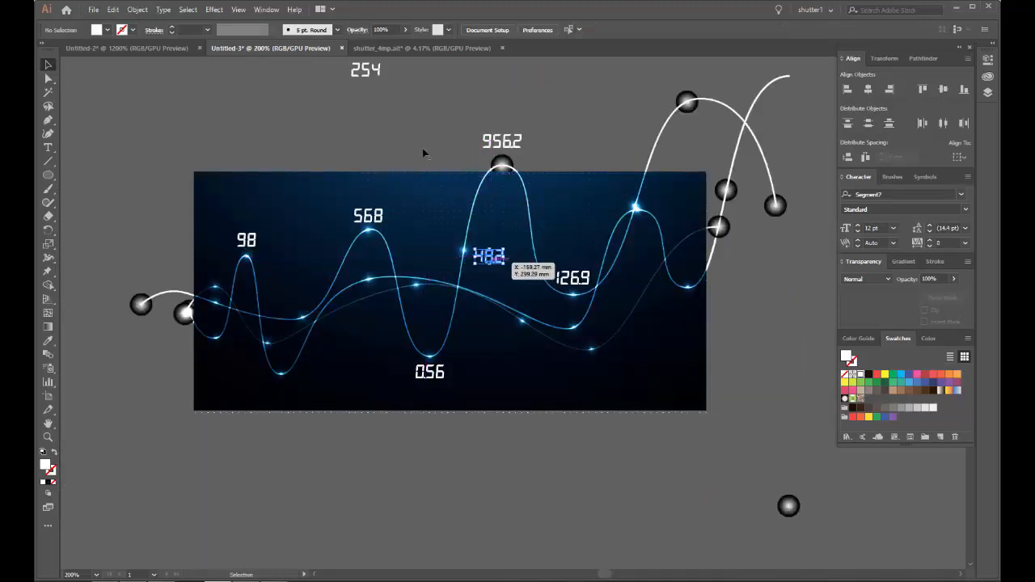
left_click_drag(376, 82, 310, 310)
Step: Place 24 below the rightmost trough's glow and 625 beside the bright glow on the right wave peak
left_click_drag(615, 141, 453, 296)
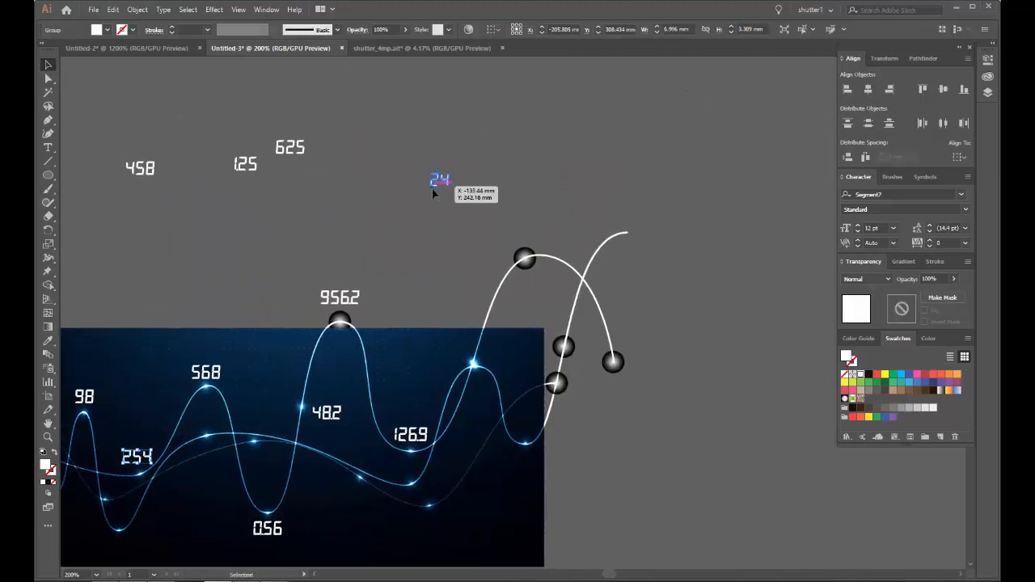
left_click_drag(434, 190, 527, 493)
left_click(600, 453)
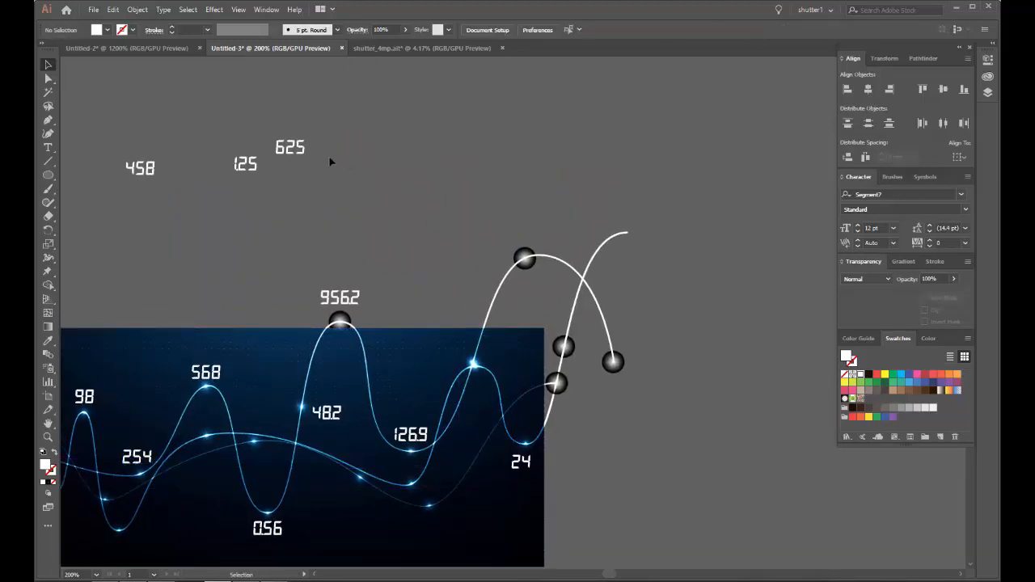
left_click_drag(291, 156, 495, 364)
left_click(448, 254)
Step: Place 1.25 above the highest sphere beyond the background's upper right and 458 above the sphere at the far left end
left_click_drag(344, 193, 444, 106)
left_click_drag(339, 85, 621, 149)
left_click_drag(243, 82, 461, 226)
left_click_drag(313, 249, 85, 349)
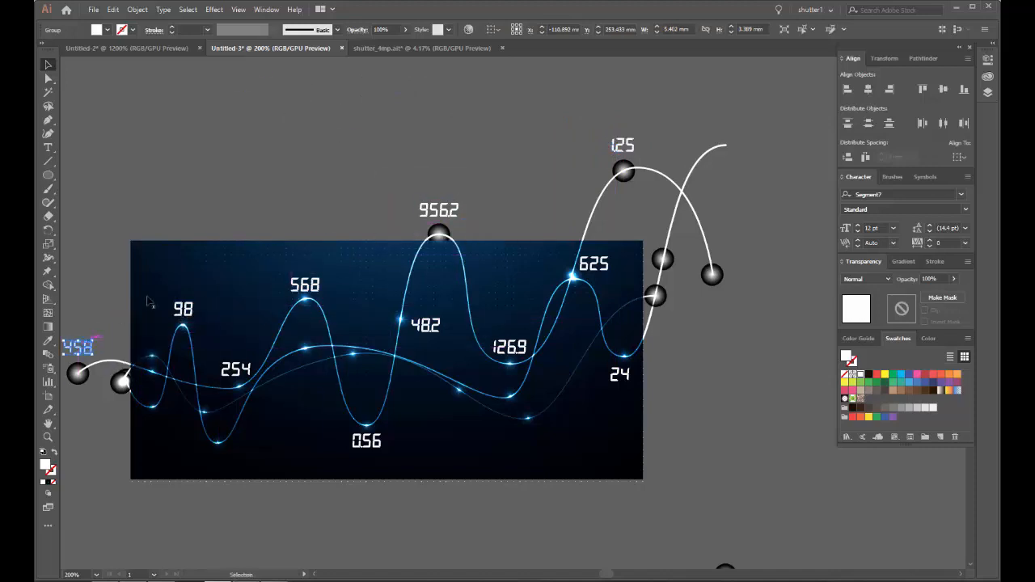
left_click(212, 186)
Step: Copy the number 956.2 to just below the lowest trough in the left part of the background
left_click_drag(267, 208, 339, 121)
left_click_drag(507, 124, 254, 392)
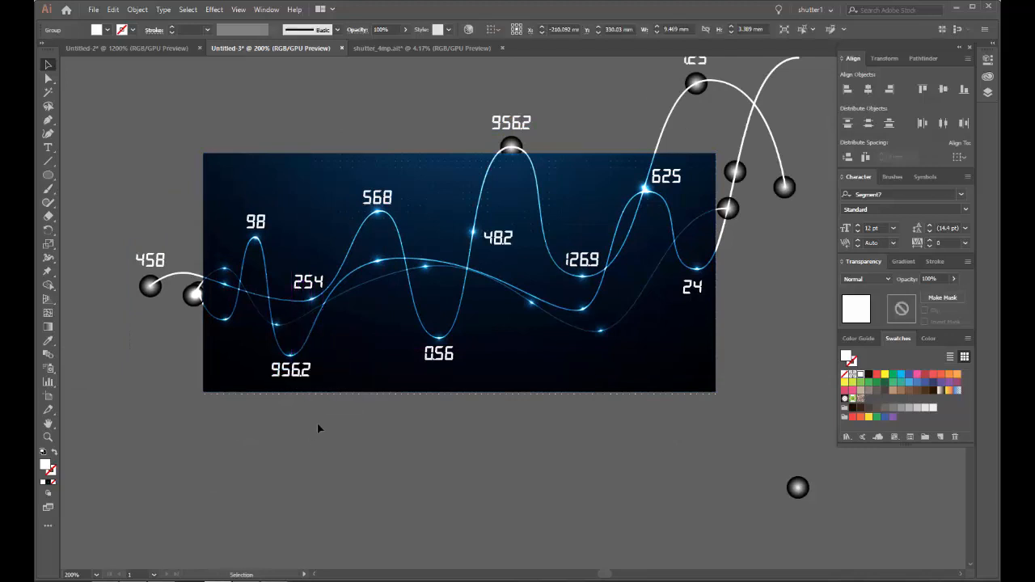
left_click(319, 427)
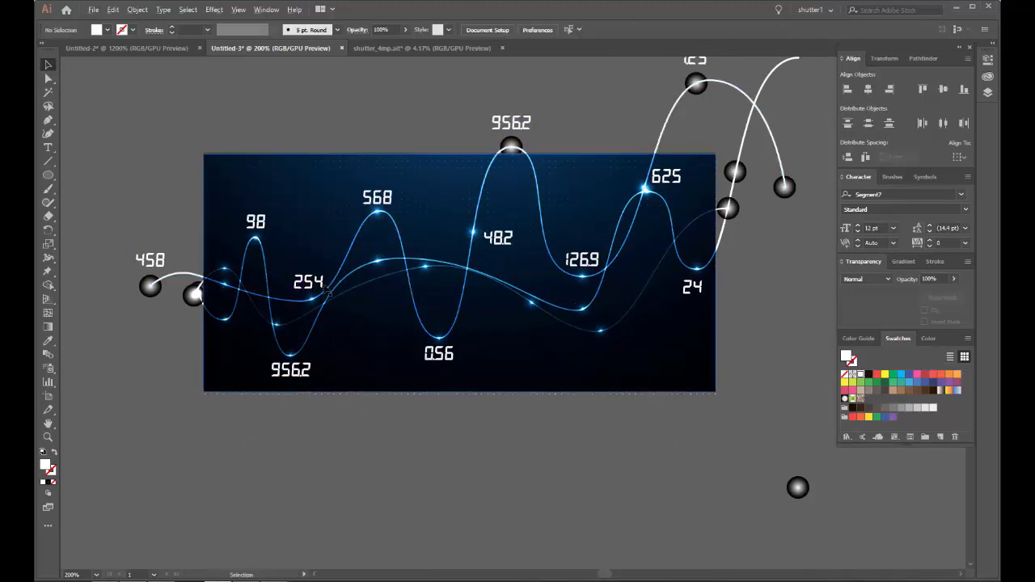
scroll(315, 288, "up", 2)
scroll(314, 289, "down", 1)
left_click_drag(370, 244, 452, 187)
left_click_drag(609, 169, 510, 189)
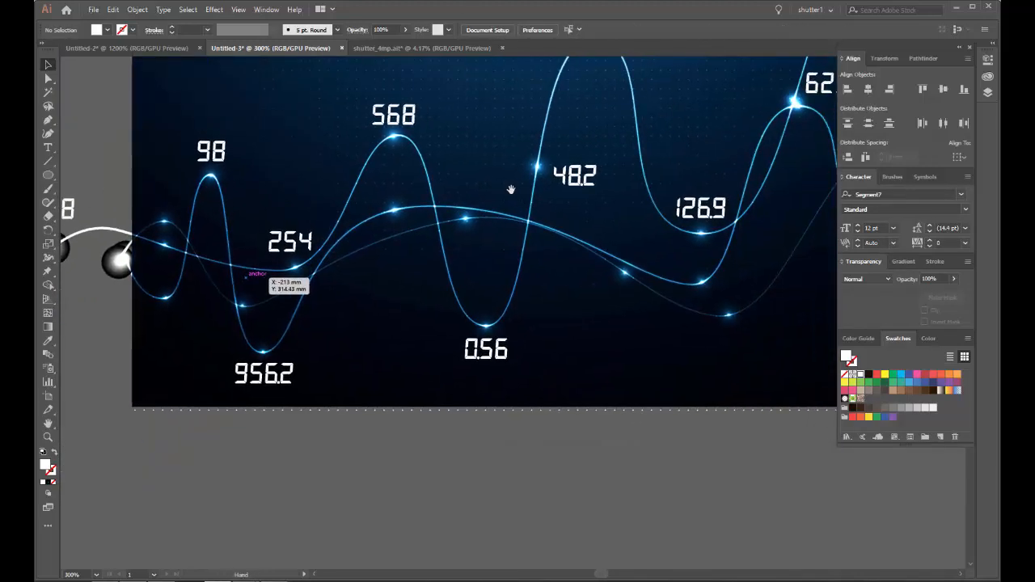
left_click(220, 159)
left_click(105, 143)
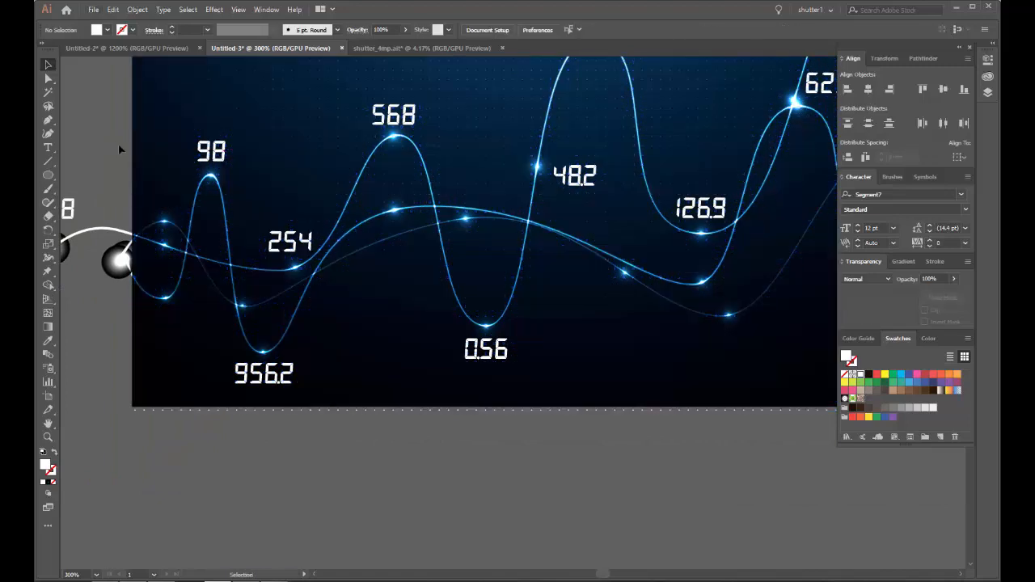
scroll(140, 158, "up", 4)
left_click_drag(156, 146, 166, 148)
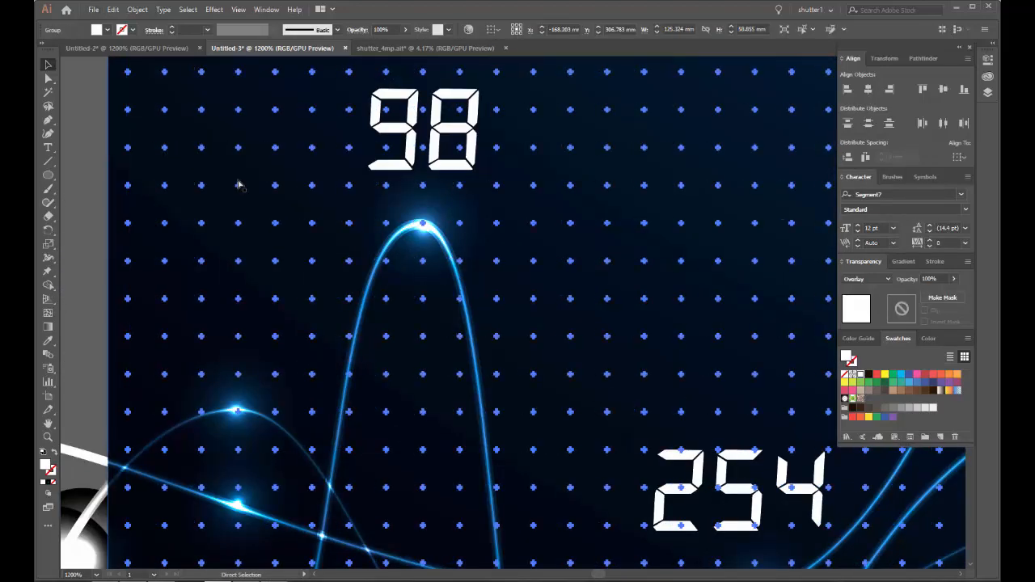
key("ctrl+z")
Step: Copy the number 98 to just below the glow on the faint curve's descending part, right of 0.56
scroll(424, 188, "down", 3)
left_click(254, 159)
left_click_drag(476, 169, 749, 347)
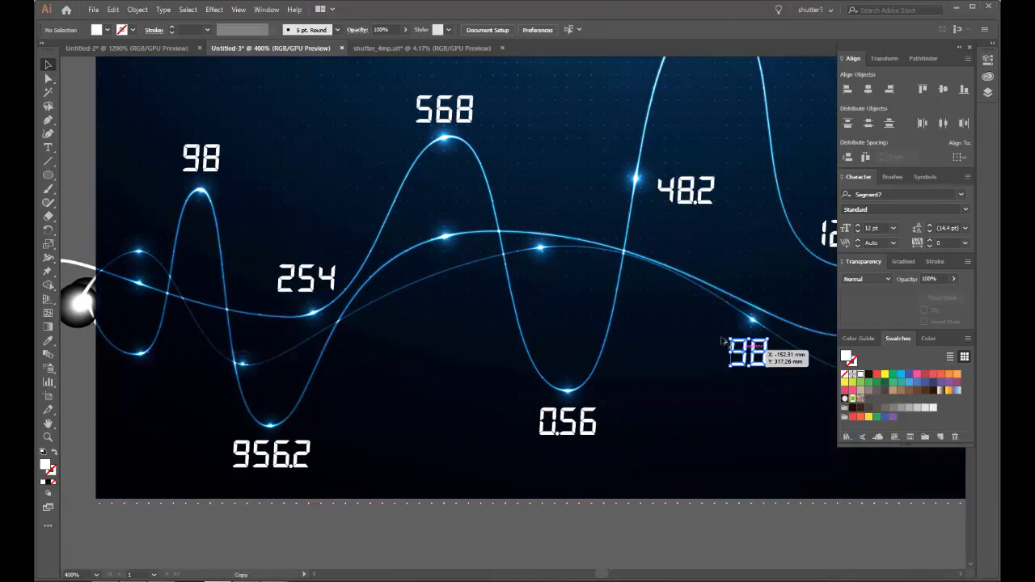
Step: Copy 24 above the glow beneath 568, and copy 625 below the nearby glow on the faint curve
left_click_drag(639, 290, 334, 276)
left_click(760, 287)
left_click_drag(760, 287, 143, 207)
left_click_drag(715, 68, 246, 273)
scroll(560, 397, "down", 2)
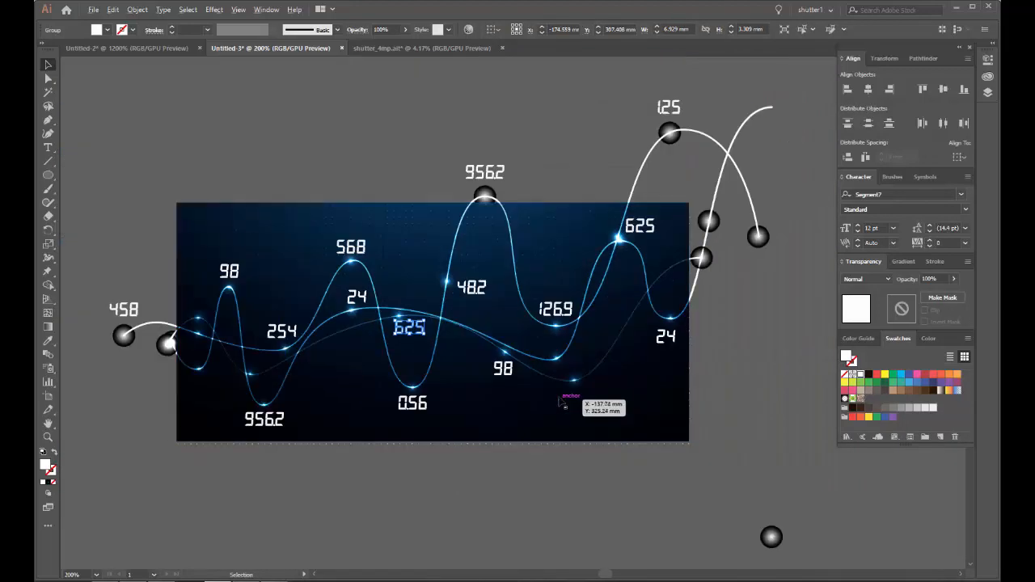
left_click(734, 332)
scroll(561, 392, "up", 2)
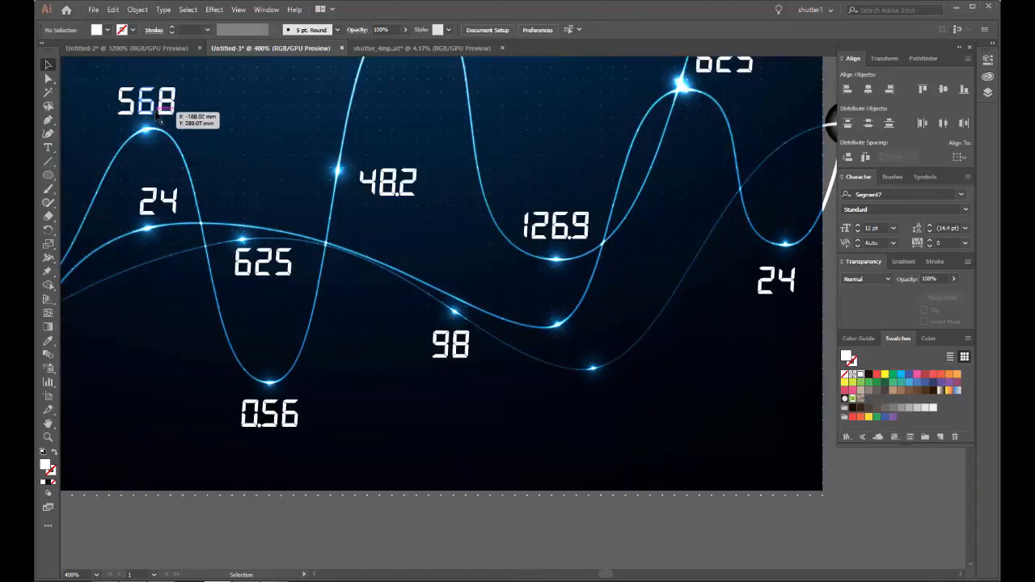
Step: Copy 568 below the faint curve's lowest glow and 956.2 above the glow on the wave trough beneath 126.9
left_click_drag(167, 107, 627, 403)
scroll(542, 247, "down", 2)
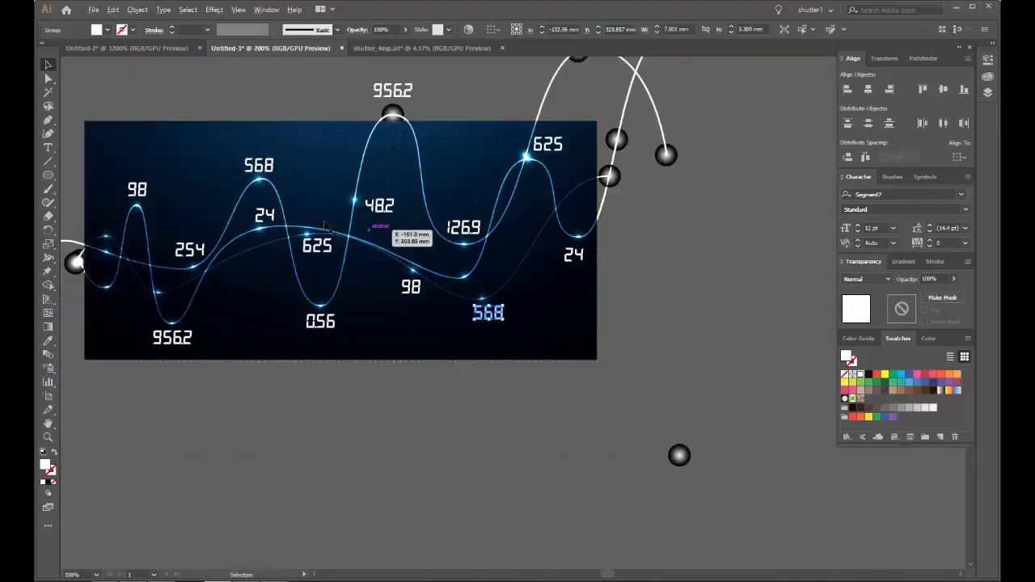
left_click(132, 197)
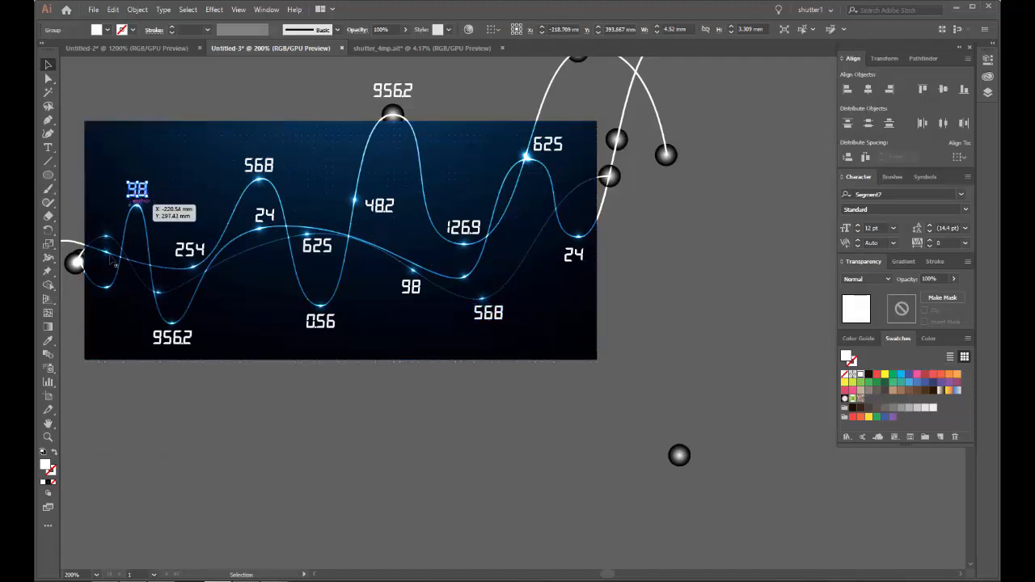
left_click(186, 339, "shift")
left_click_drag(208, 338, 443, 270)
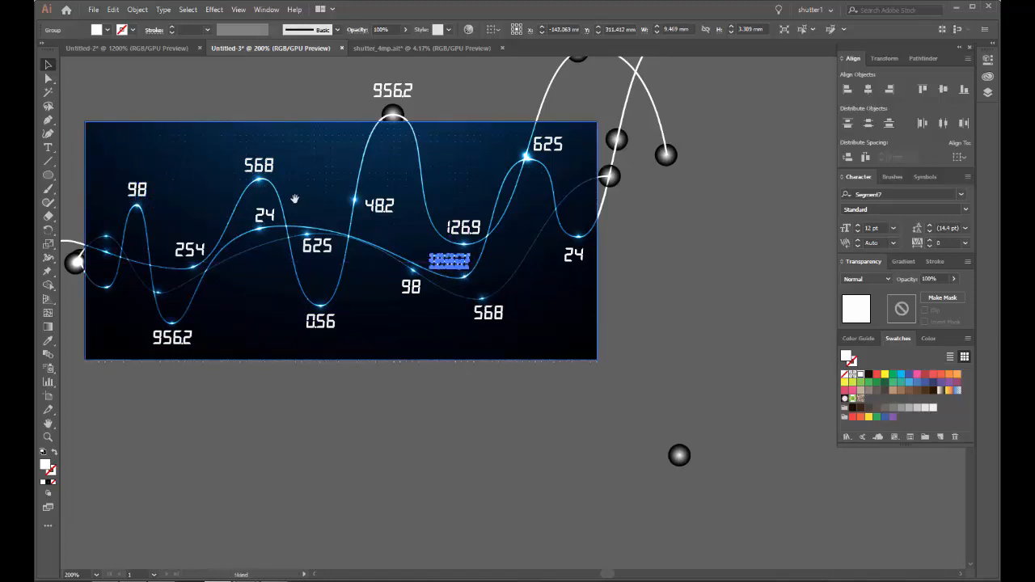
Step: Copy the number 625 below the sphere just outside the background's left edge
left_click_drag(293, 199, 466, 181)
scroll(311, 311, "up", 1)
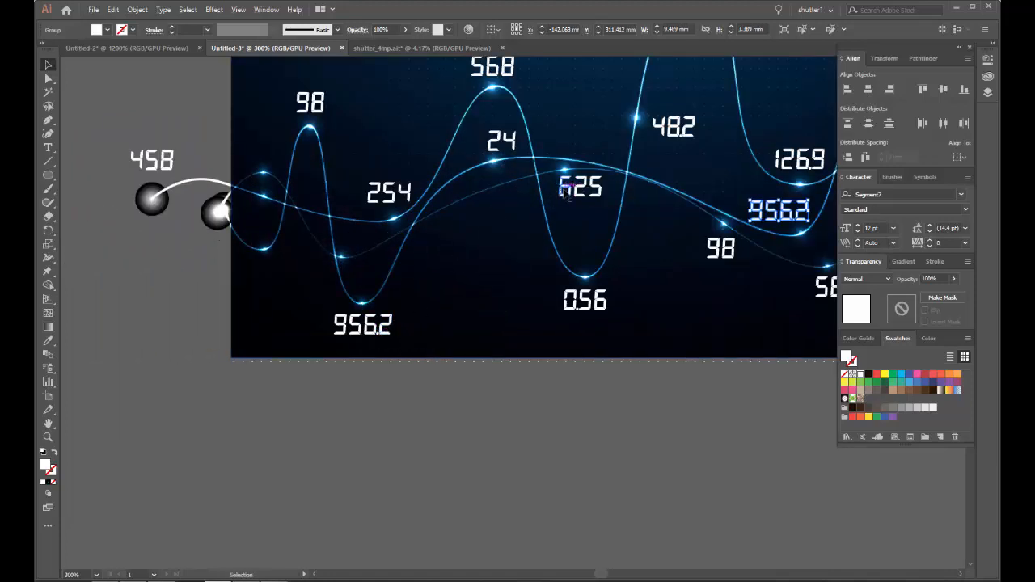
left_click_drag(553, 187, 179, 248)
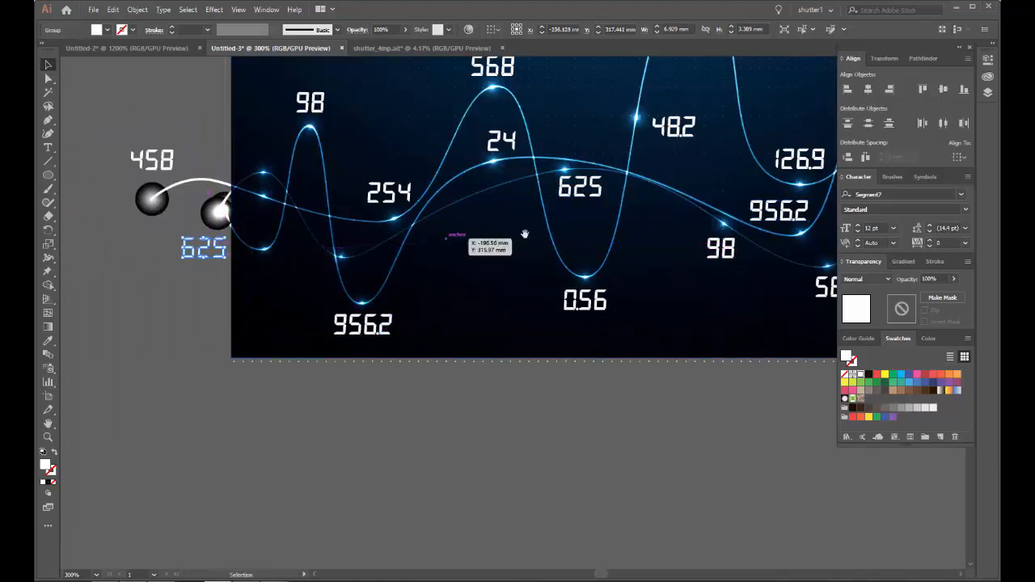
Step: Copy 24 above the upper of the two spheres just beyond the background's right edge and 956.2 below the far-right end sphere
left_click_drag(787, 199, 335, 274)
left_click_drag(619, 212, 571, 270)
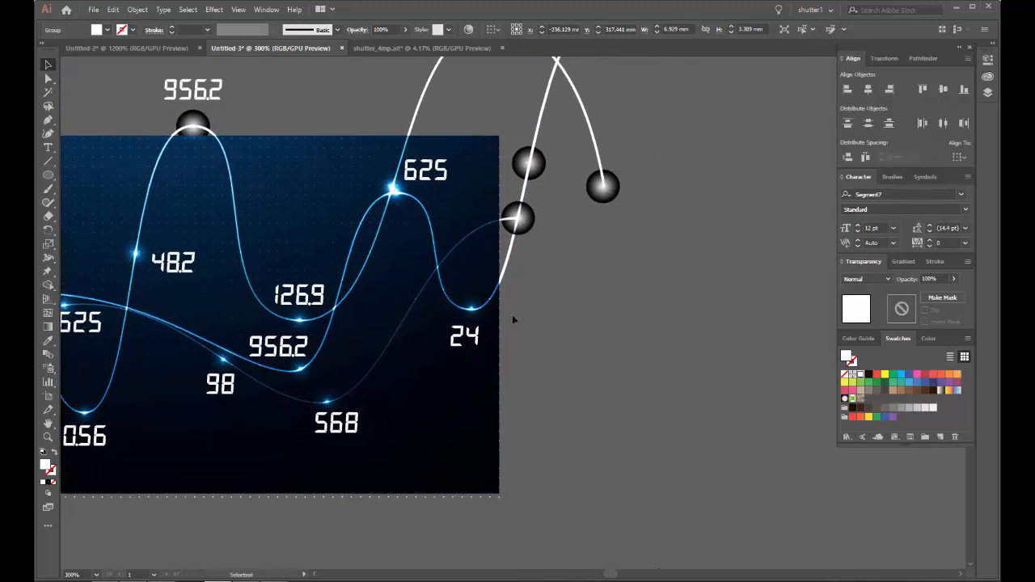
left_click_drag(476, 328, 531, 118)
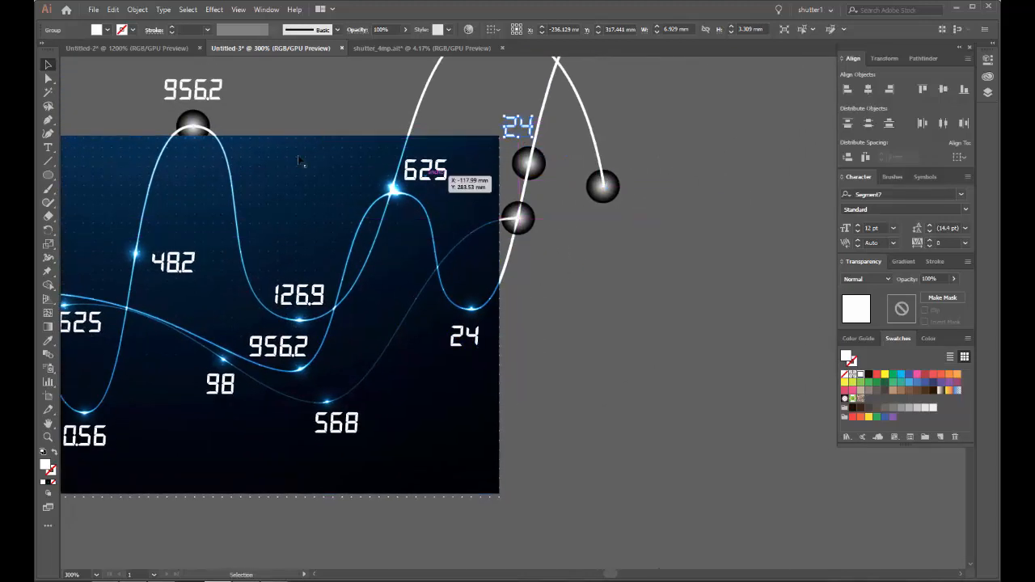
left_click_drag(194, 88, 612, 222)
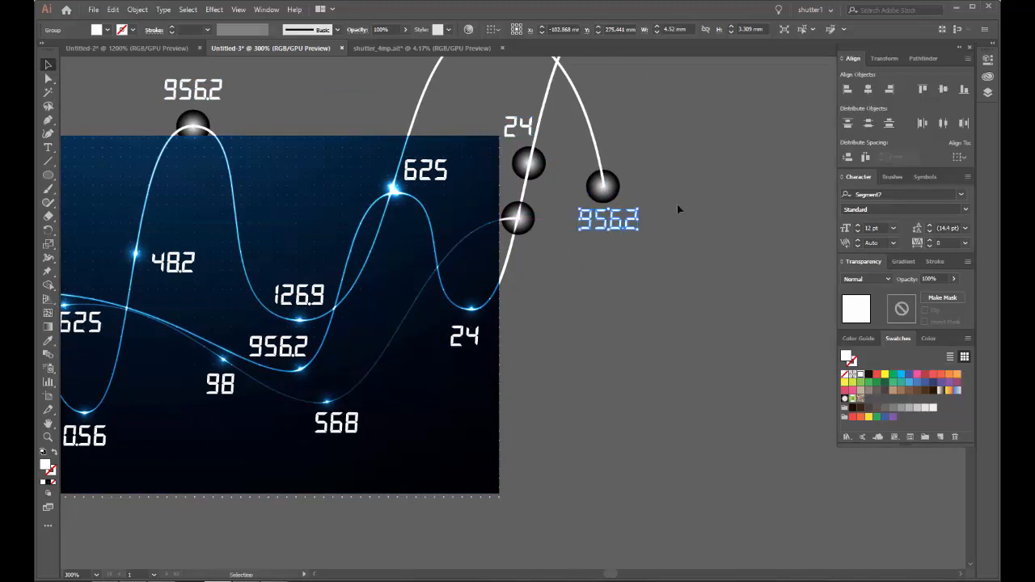
left_click(677, 211)
Step: Cut the spare glow sphere from the empty area below and right of the background
key("ctrl+1")
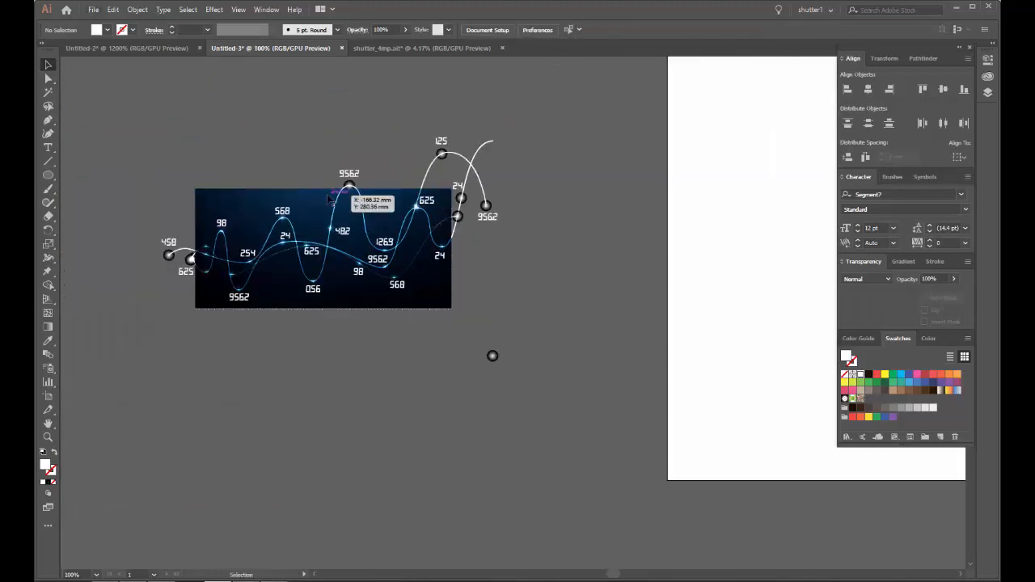
scroll(407, 271, "up", 3)
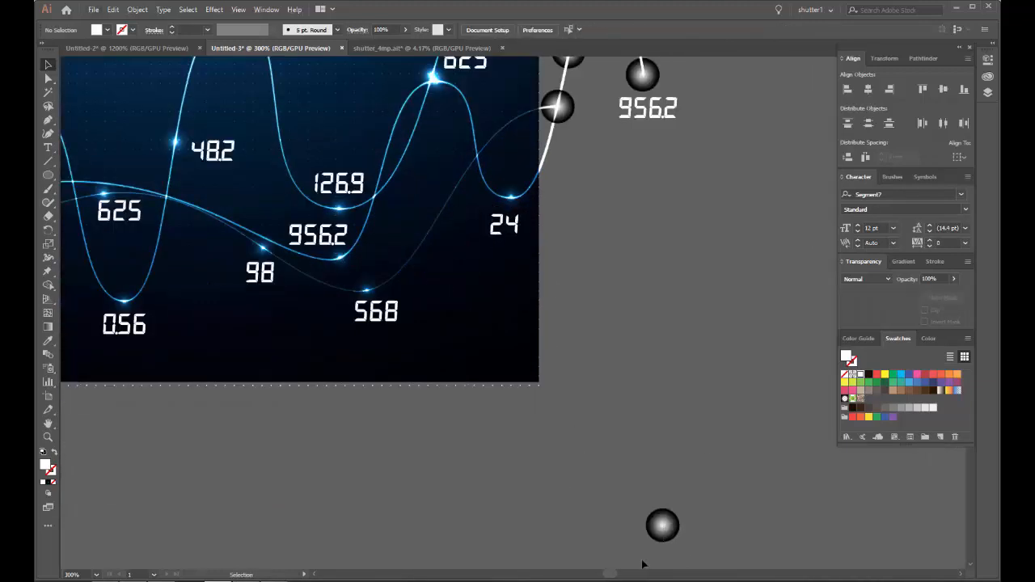
left_click(663, 526)
left_click_drag(663, 349, 451, 499)
left_click_drag(498, 280, 509, 211)
scroll(512, 330, "down", 2)
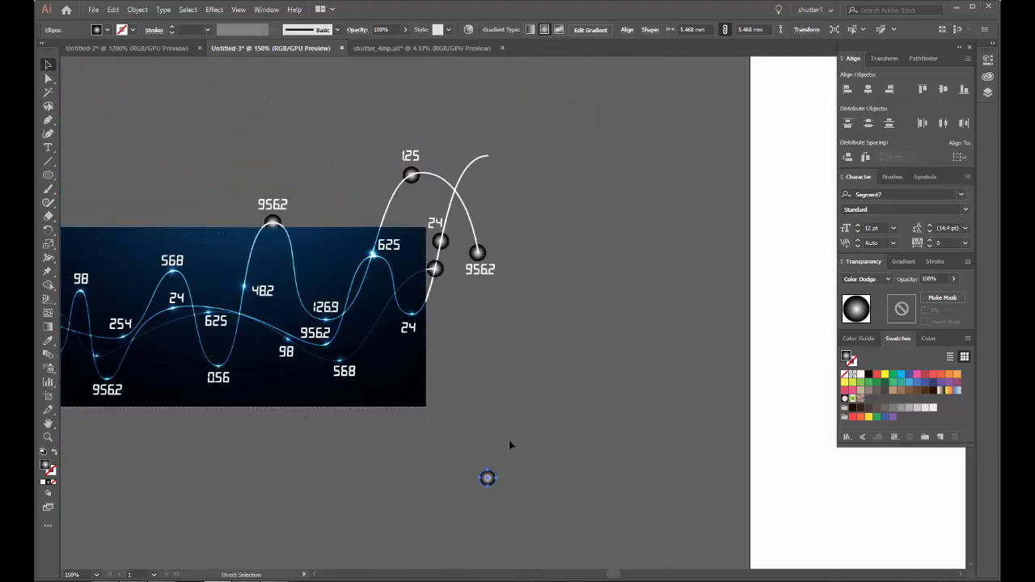
key("Delete")
Step: Paste the sphere inside the group of the wave without an end sphere and centre it on that wave's upper-right tip
scroll(480, 149, "up", 6)
left_click(499, 216)
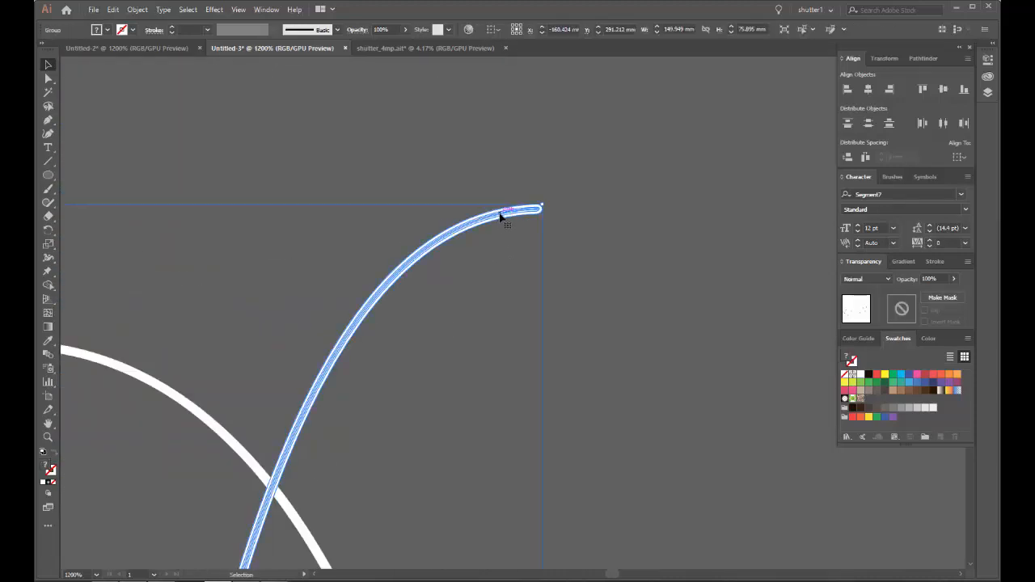
double_click(501, 216)
key("v")
key("ctrl+v")
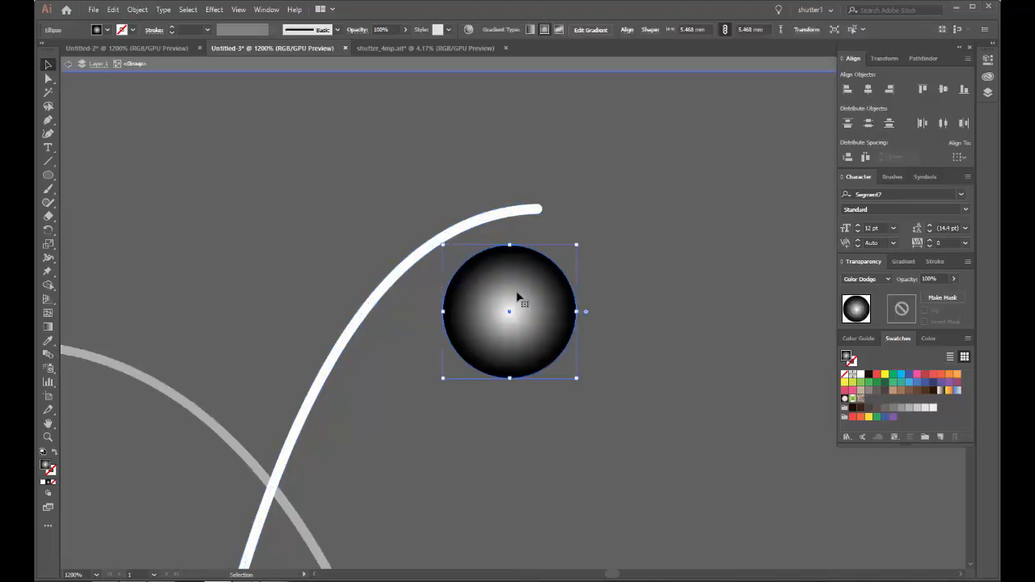
left_click_drag(520, 296, 539, 212)
double_click(654, 230)
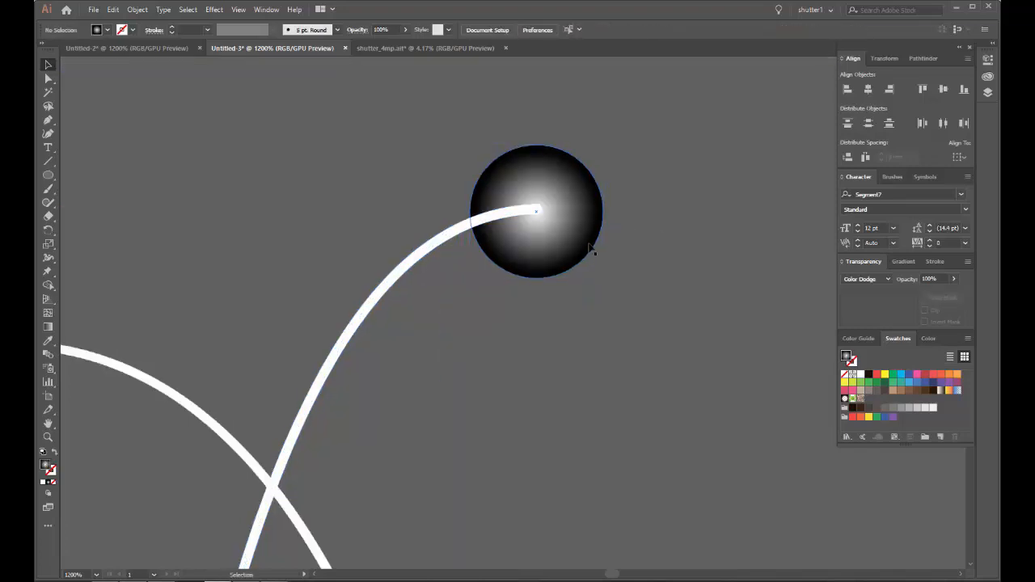
Step: Select all the numbers, leaving out the waves and their spheres
scroll(593, 249, "down", 6)
left_click_drag(410, 325, 436, 260)
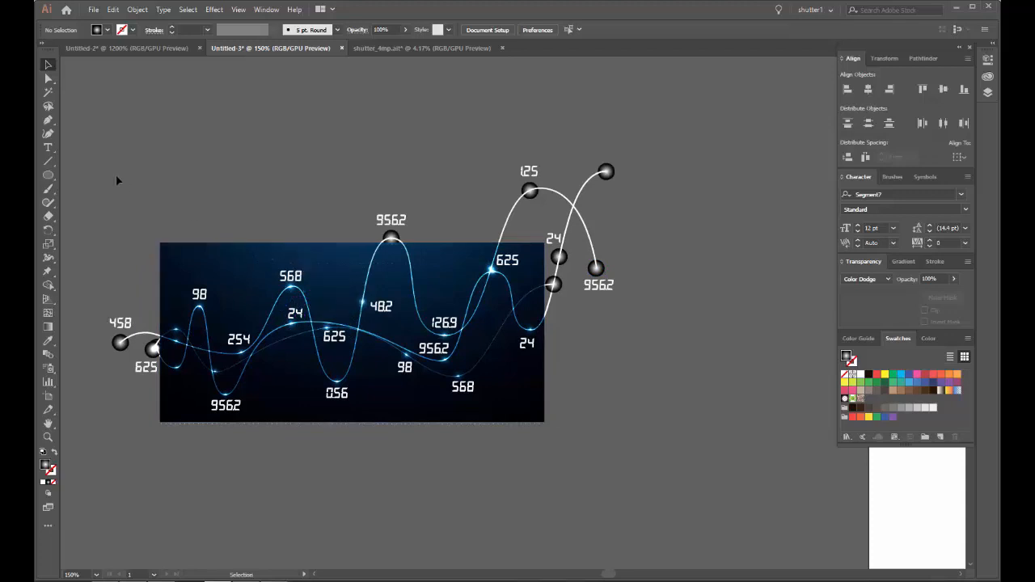
key("ctrl+a")
key("ctrl+g")
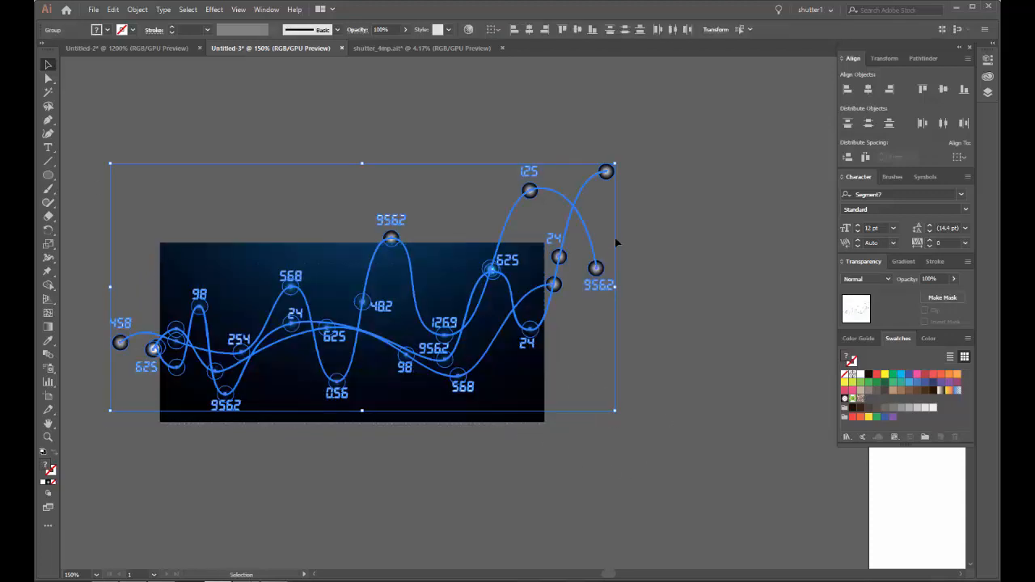
scroll(607, 218, "up", 3)
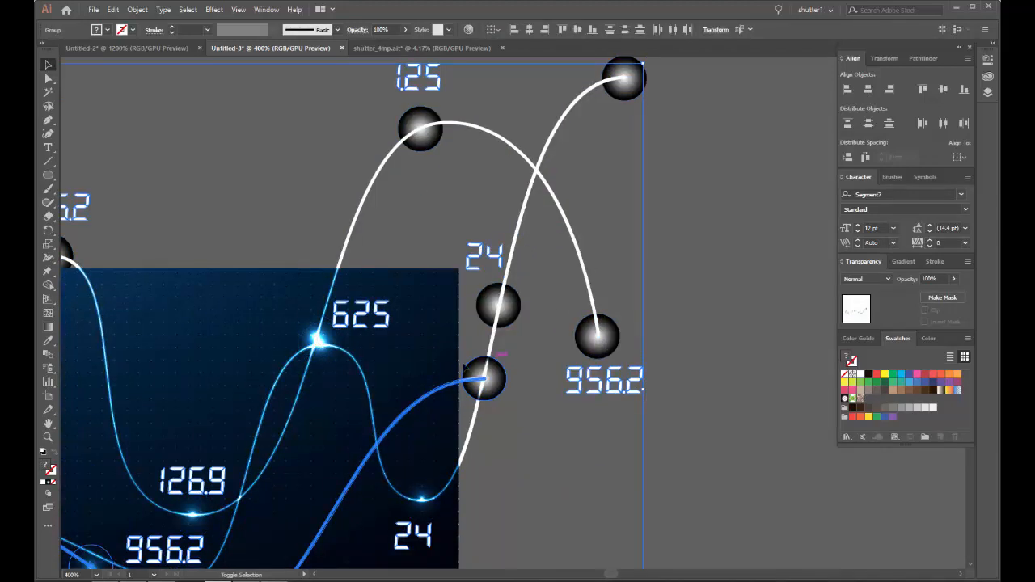
scroll(621, 309, "down", 3)
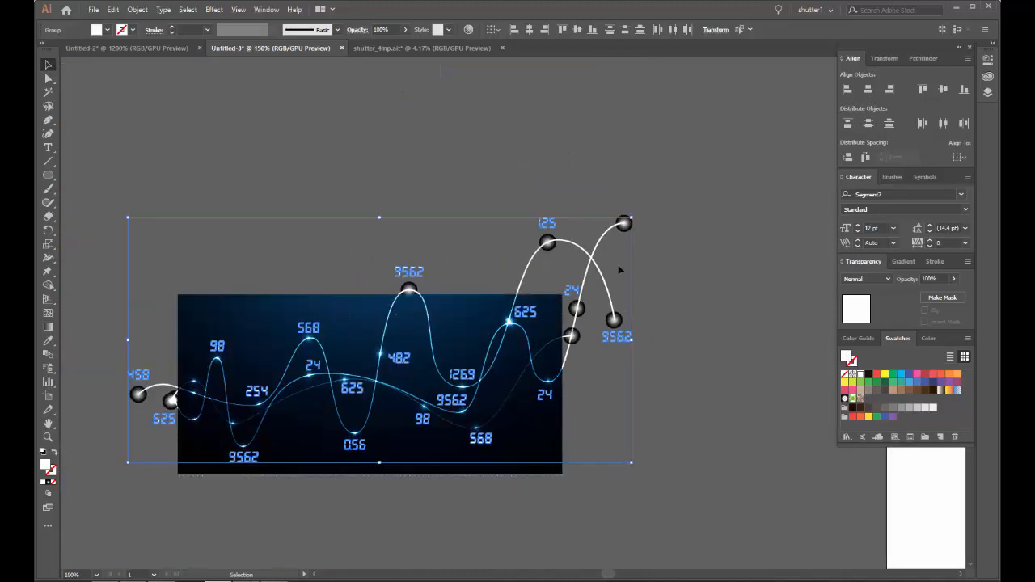
left_click(688, 269)
Step: Move the dotted gradient background up, clear of the waves and numbers
left_click_drag(265, 309, 268, 312)
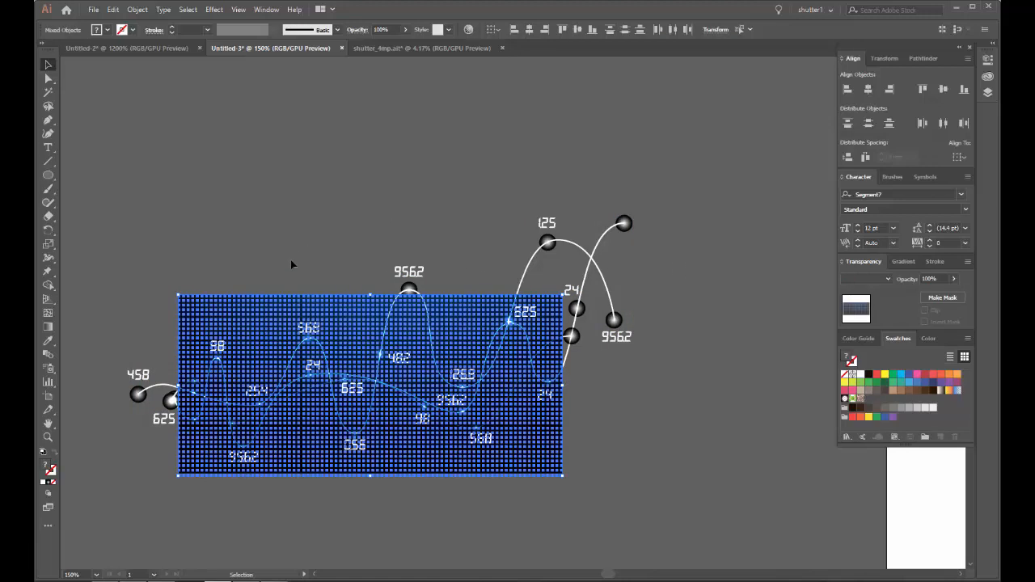
scroll(290, 260, "down", 3)
left_click_drag(288, 279, 275, 149)
left_click(193, 174)
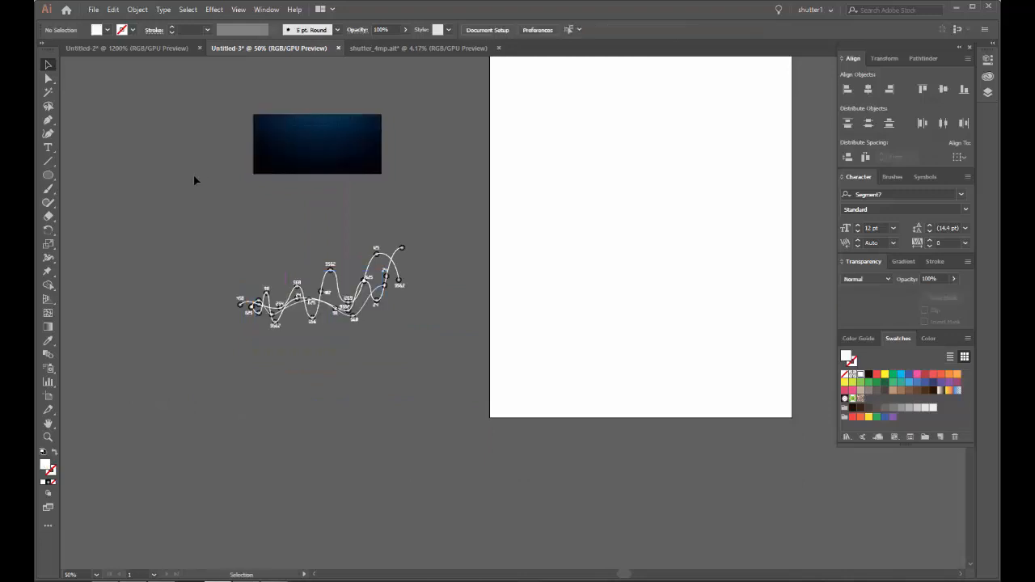
Step: Move the faint thin wave with its spheres straight down, clear of the other waves and the numbers
scroll(338, 280, "up", 4)
scroll(338, 280, "down", 1)
left_click_drag(340, 228, 474, 74)
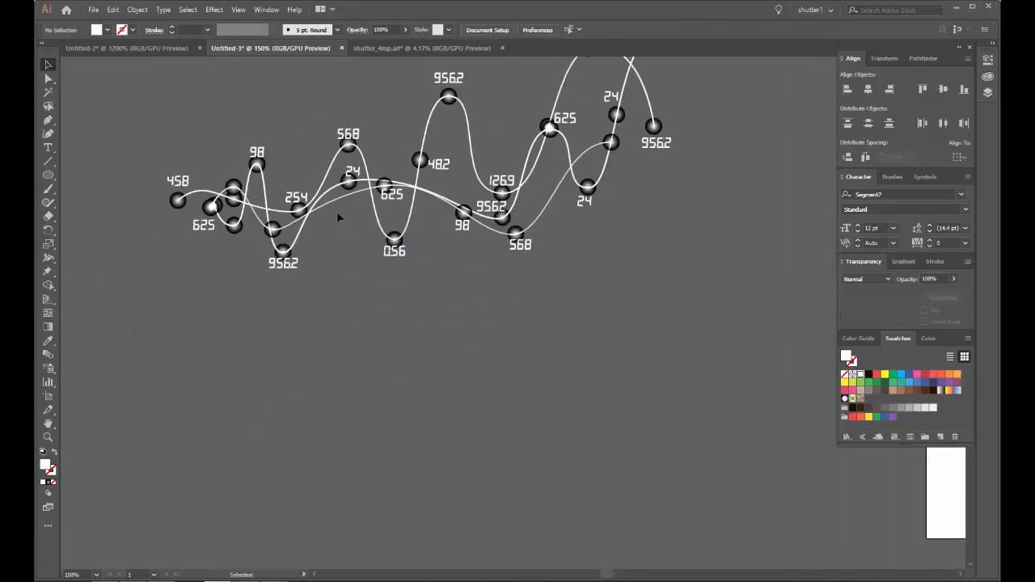
left_click_drag(337, 209, 338, 452)
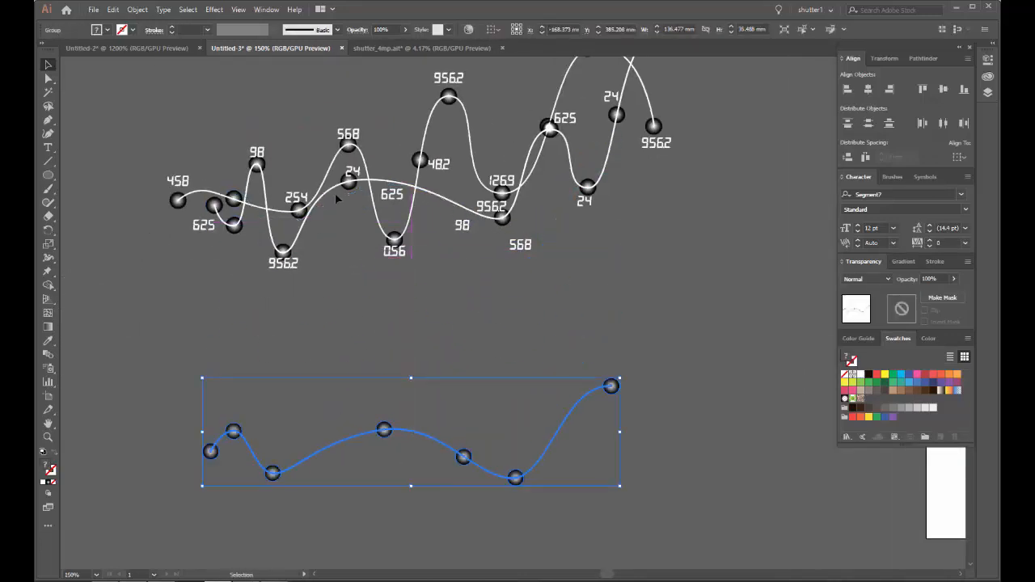
Step: Move the wave running through the lower-left 956.2 and 98 down into the gap between the top wave and the faint wave
left_click_drag(360, 194, 402, 471)
scroll(360, 314, "down", 3)
left_click_drag(389, 172, 389, 340)
left_click(417, 198)
left_click_drag(429, 162, 440, 278)
scroll(304, 317, "down", 1)
scroll(304, 317, "down", 2)
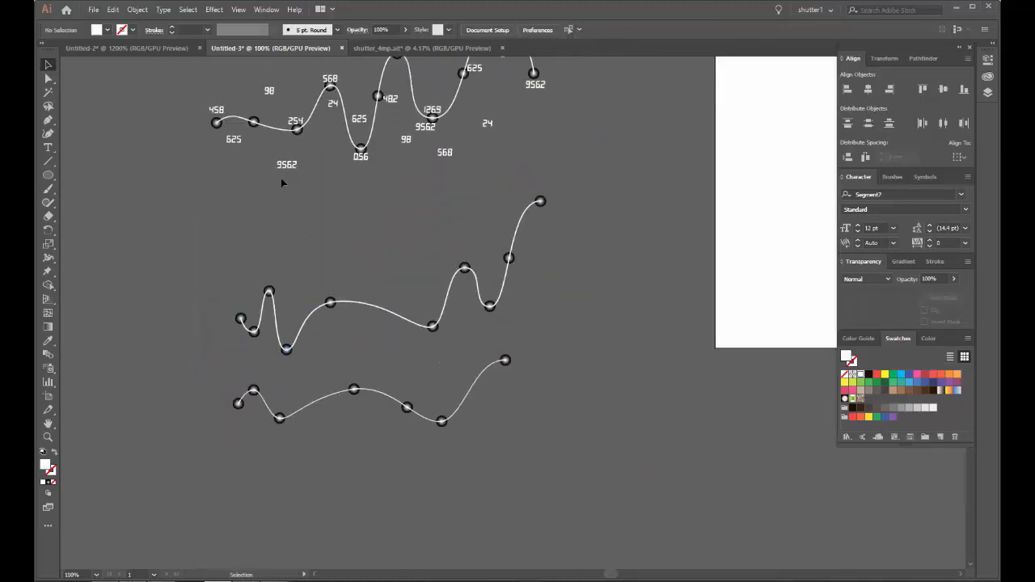
Step: Move 956.2 below the middle wave's lowest trough, 98 above its first peak and 625 above its left end sphere
left_click_drag(283, 166, 285, 366)
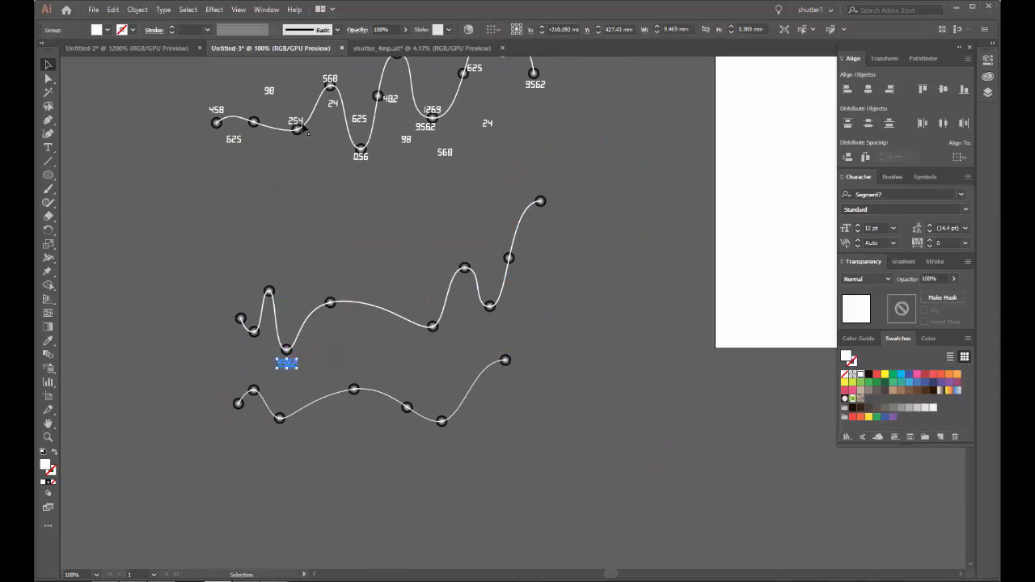
left_click_drag(269, 92, 270, 278)
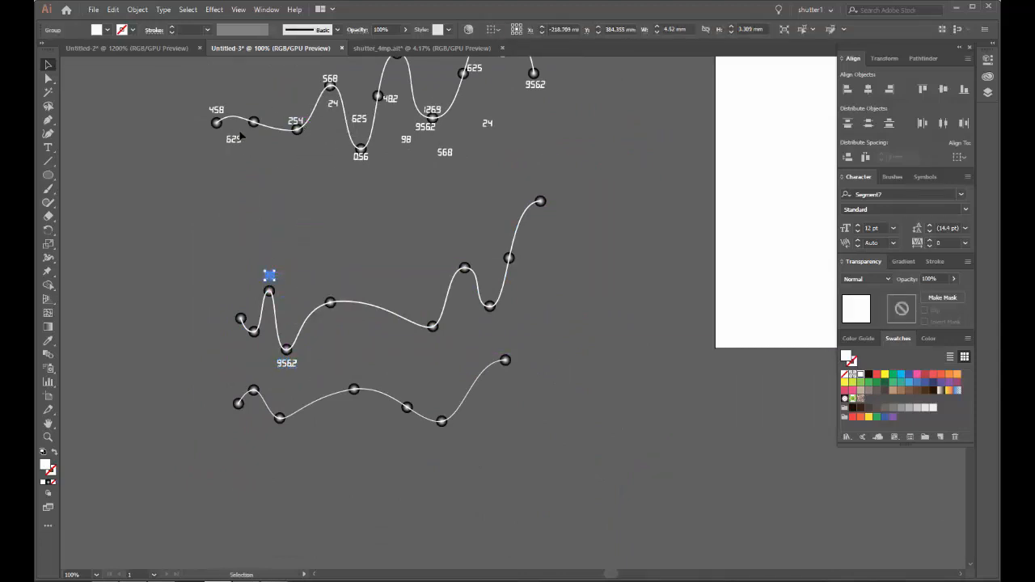
left_click_drag(233, 139, 239, 307)
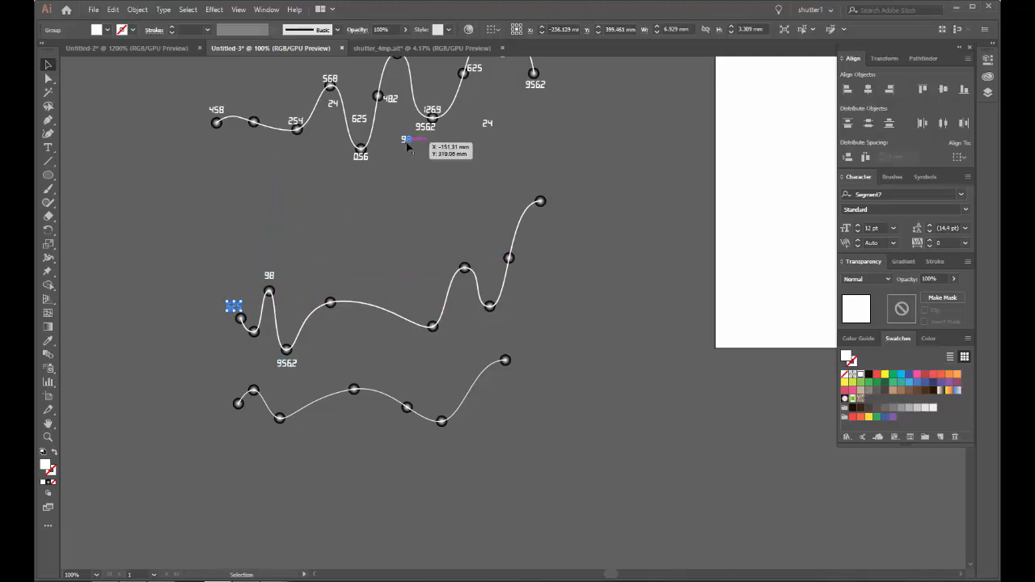
Step: Move 98 and 568 above the lowest wave's descending sphere and right trough, and 24 above the middle wave's rightmost trough
left_click_drag(408, 145, 406, 391)
left_click_drag(446, 154, 457, 404)
left_click_drag(488, 123, 489, 294)
Step: Move 126.9 above the middle wave's broad trough and the remaining right-hand 24 above the sphere on its final climb
left_click_drag(490, 116, 419, 365)
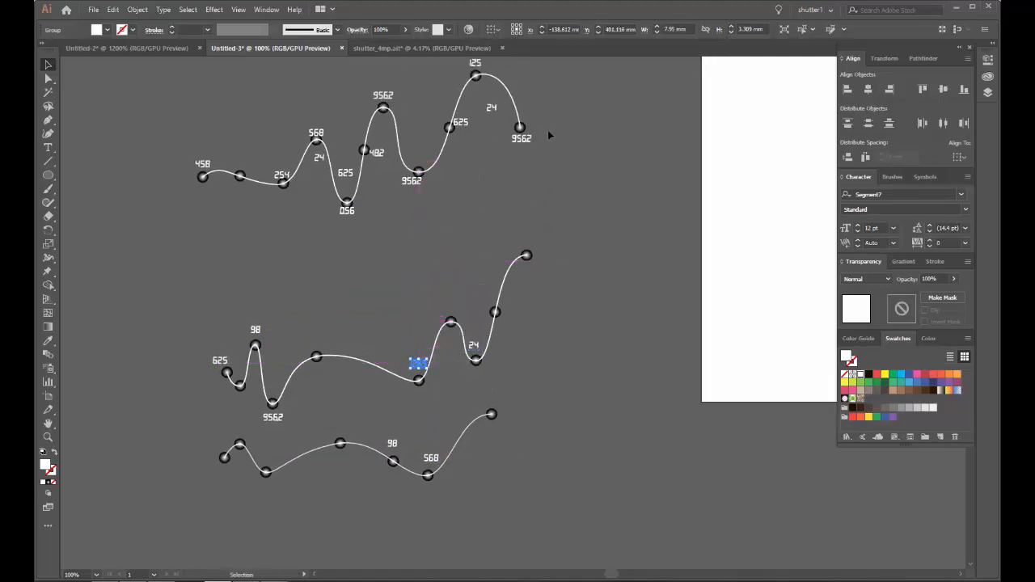
left_click_drag(502, 135, 483, 320)
left_click(481, 231)
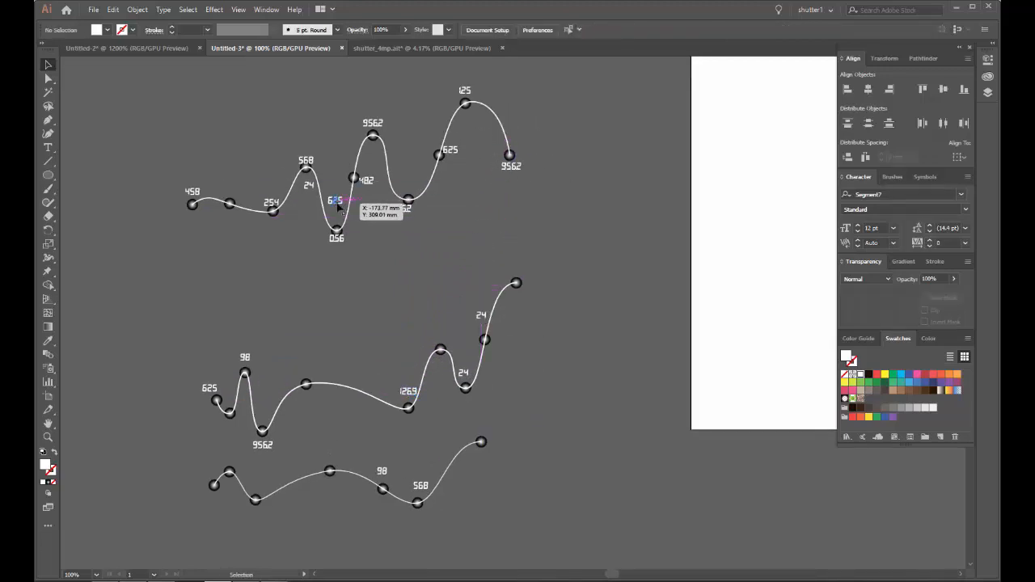
Step: Move 625 above the lowest wave's broad crest and 24 above the middle wave's broad crest
left_click_drag(337, 205, 326, 466)
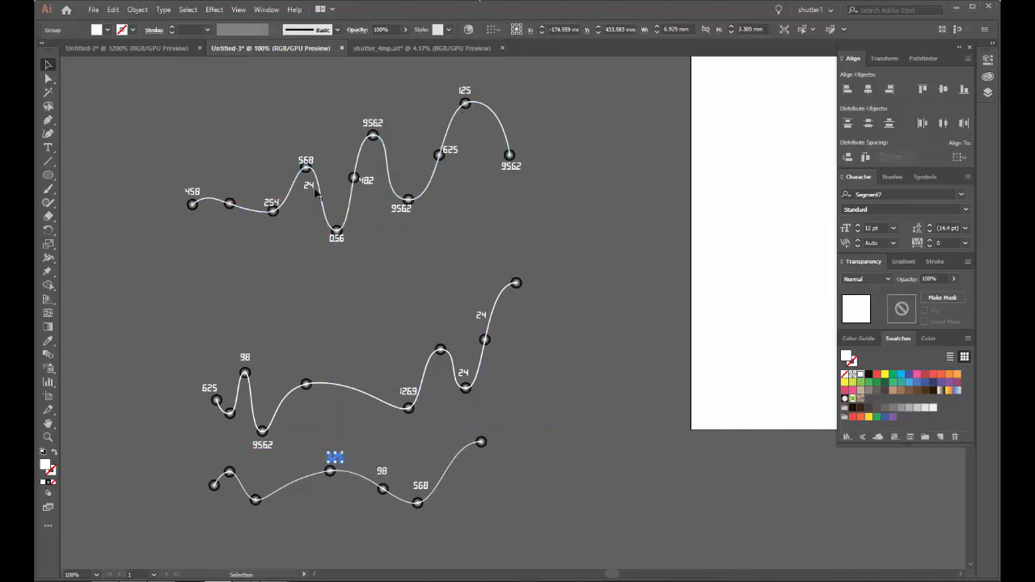
left_click_drag(316, 192, 315, 371)
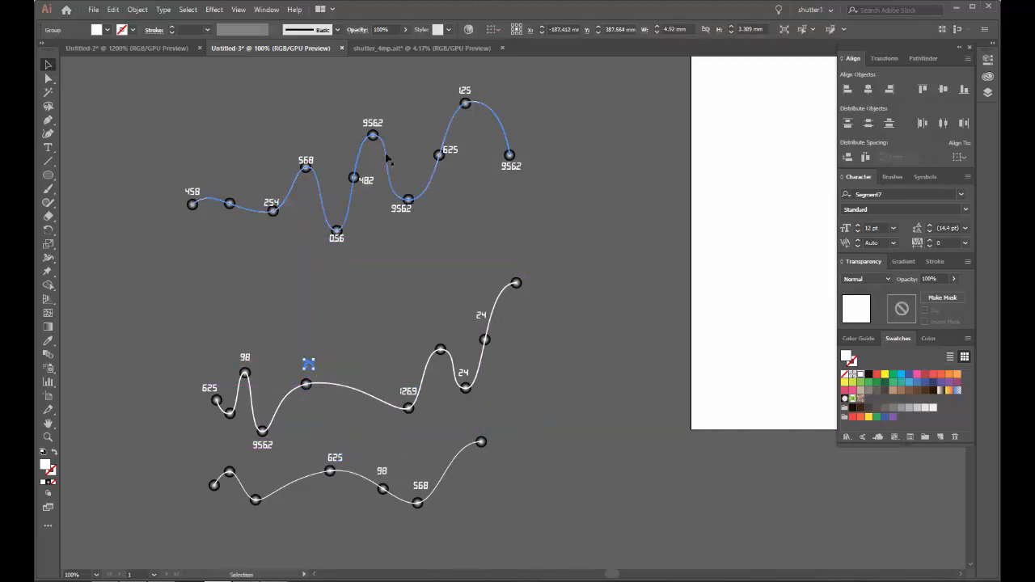
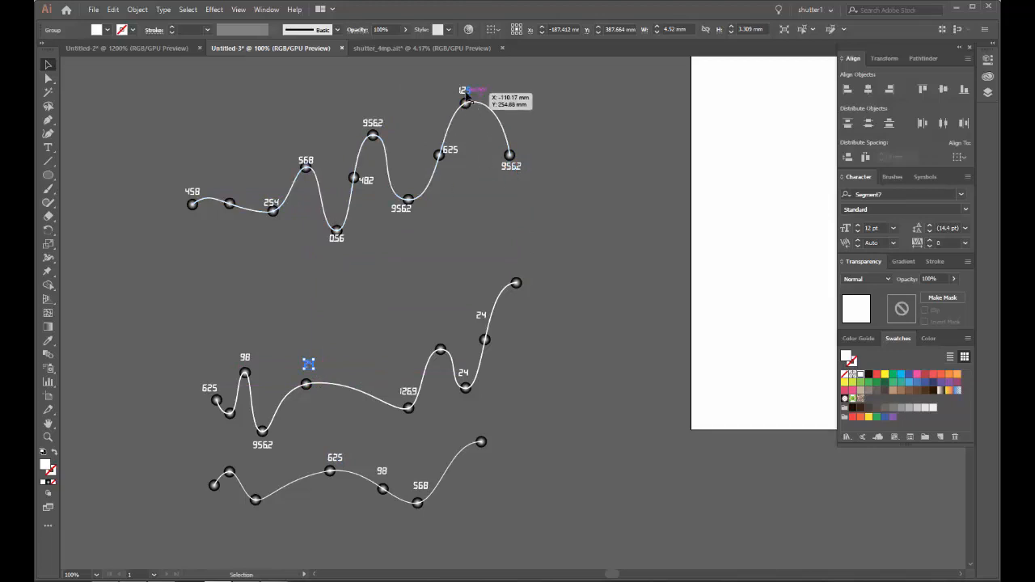
Step: Copy 1.25 above the top wave's second sphere, 24 above the lowest wave's first crest and 98 below its first trough
left_click_drag(467, 94, 232, 191, "alt")
left_click(271, 178)
key("space")
left_click_drag(302, 187, 359, 80)
scroll(350, 301, "up", 1)
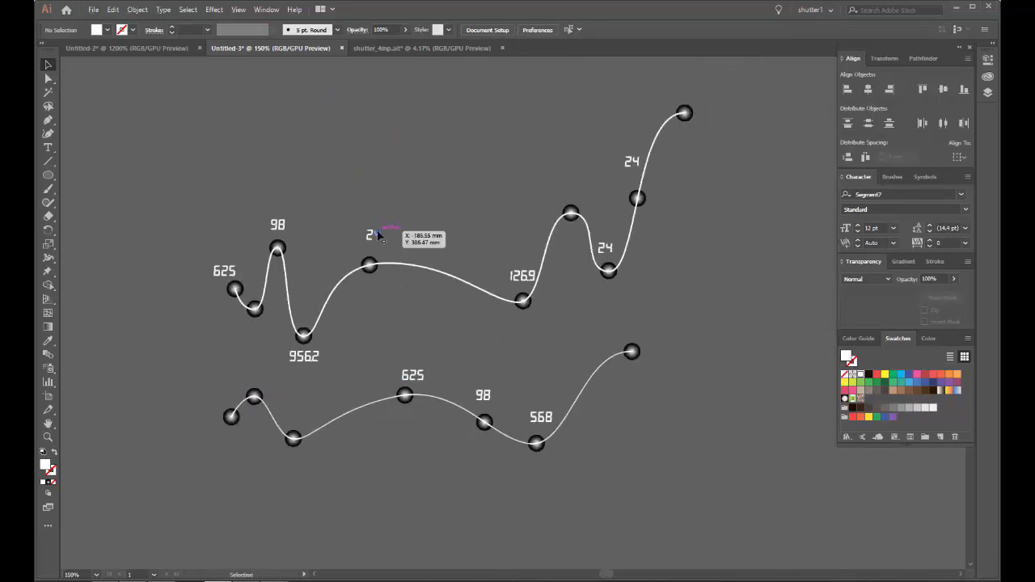
left_click_drag(380, 235, 254, 378, "alt")
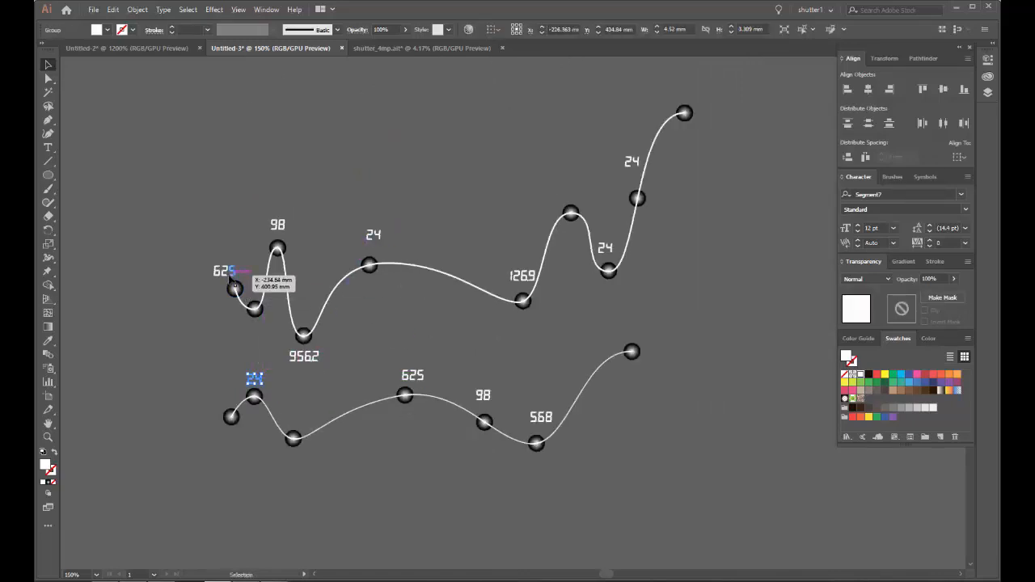
left_click_drag(229, 275, 229, 276)
left_click_drag(287, 235, 300, 469, "alt")
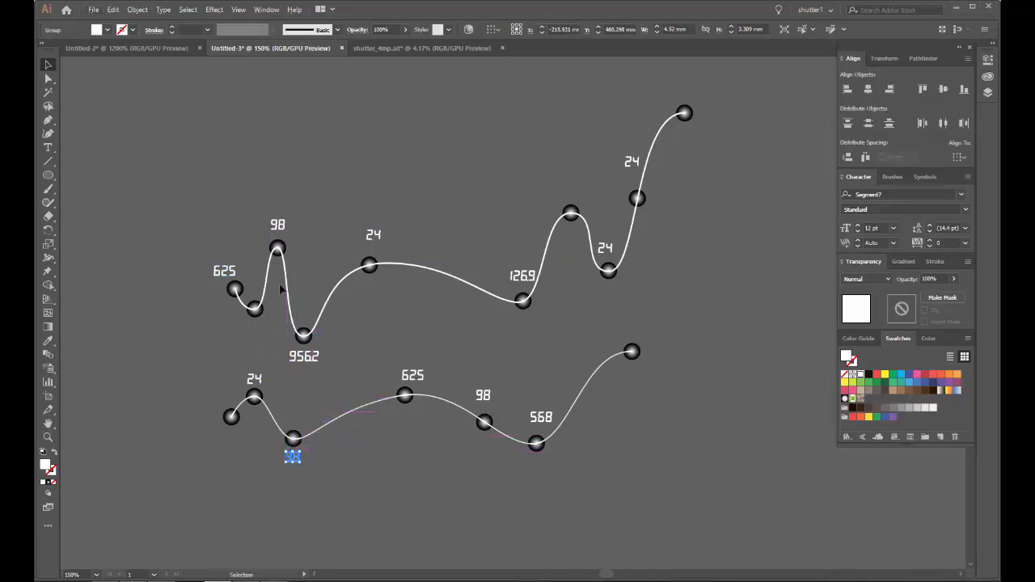
Step: Copy 48.2 above the middle wave's right end sphere and 1.25 below the lowest wave's right end sphere
scroll(439, 267, "down", 1)
left_click_drag(555, 173, 444, 223)
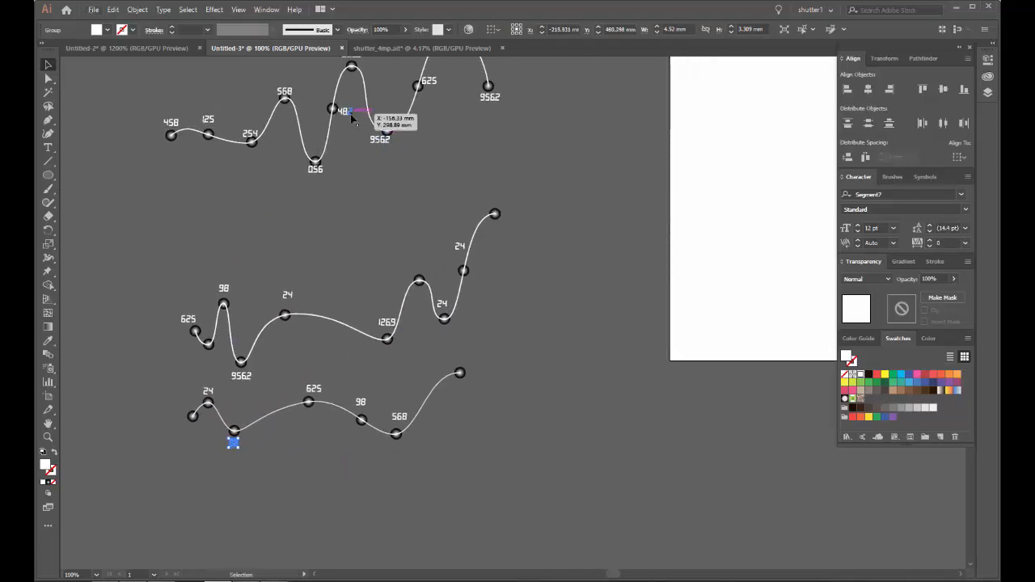
left_click_drag(353, 120, 499, 201, "alt")
left_click_drag(509, 70, 481, 130)
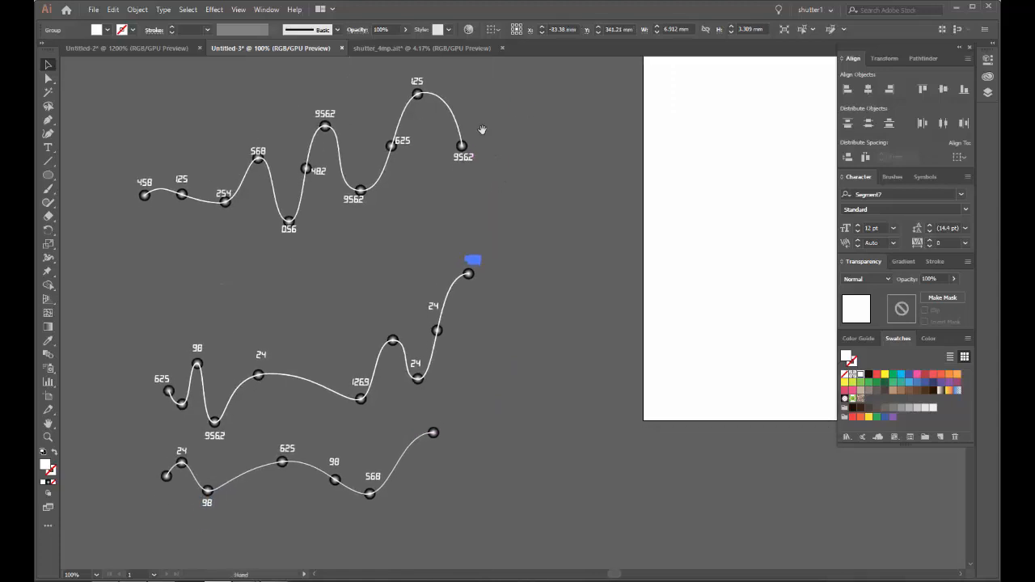
left_click_drag(421, 101, 442, 465, "alt")
left_click(466, 392)
Step: Check the placement of the numbers along all three waves
scroll(466, 392, "down", 1)
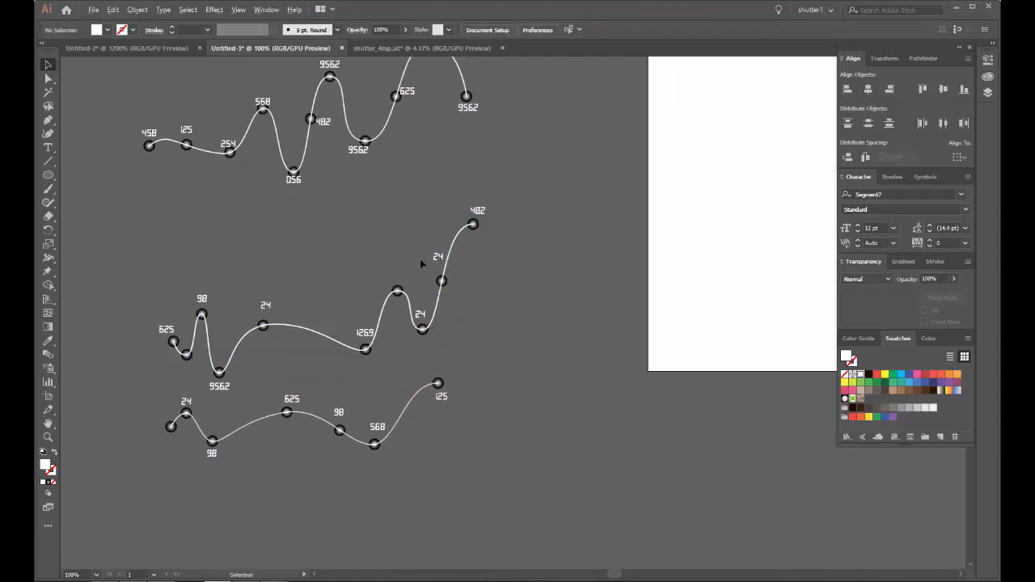
scroll(419, 258, "up", 3)
left_click_drag(470, 251, 501, 207)
scroll(407, 276, "down", 3)
left_click_drag(408, 350, 408, 350)
scroll(409, 350, "up", 1)
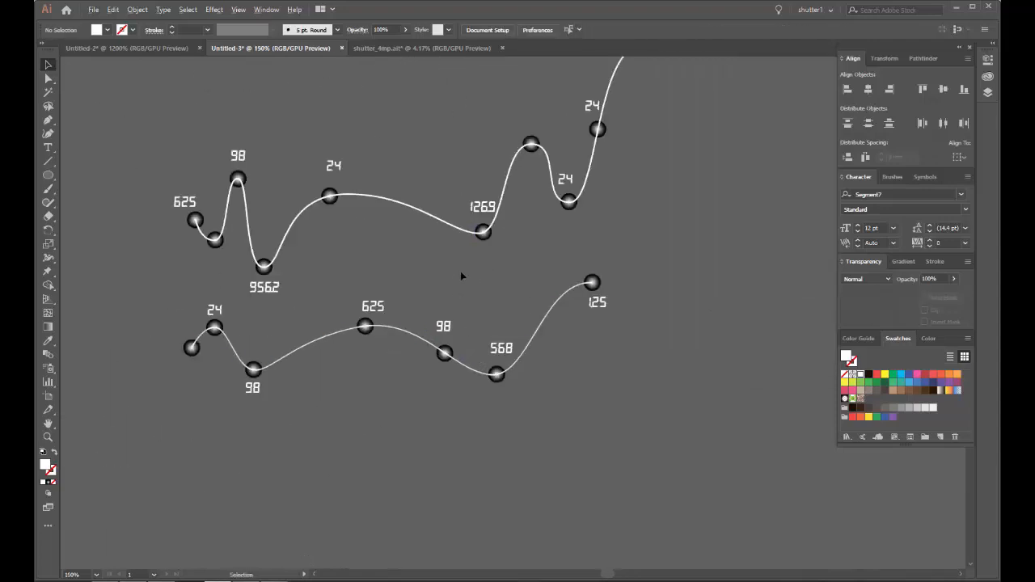
scroll(444, 211, "down", 1)
left_click_drag(462, 153, 373, 399)
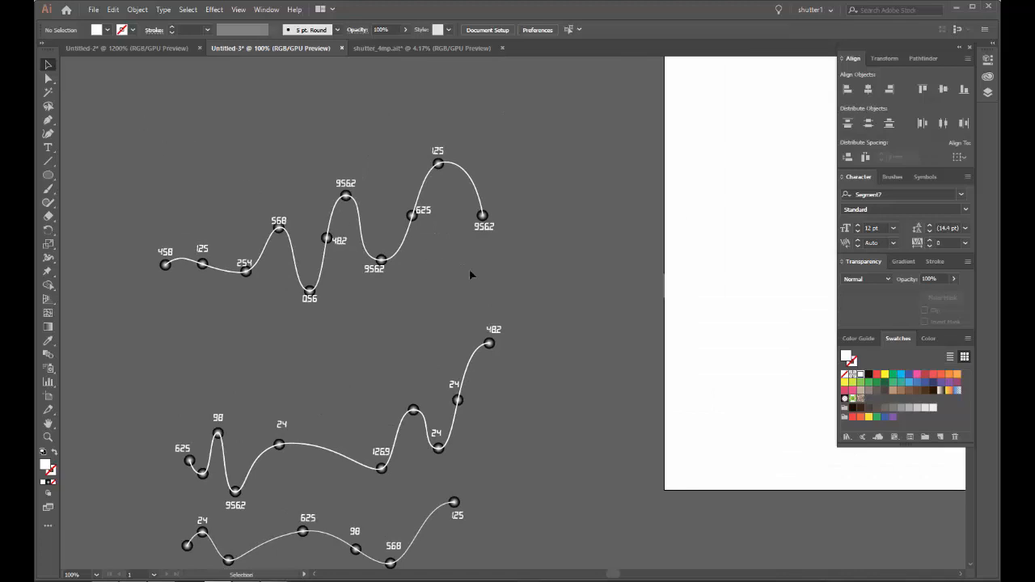
Step: Group the top wave's numbers and set their blending mode to Overlay
left_click_drag(582, 323, 462, 202)
scroll(440, 170, "up", 3)
left_click(397, 194, "shift")
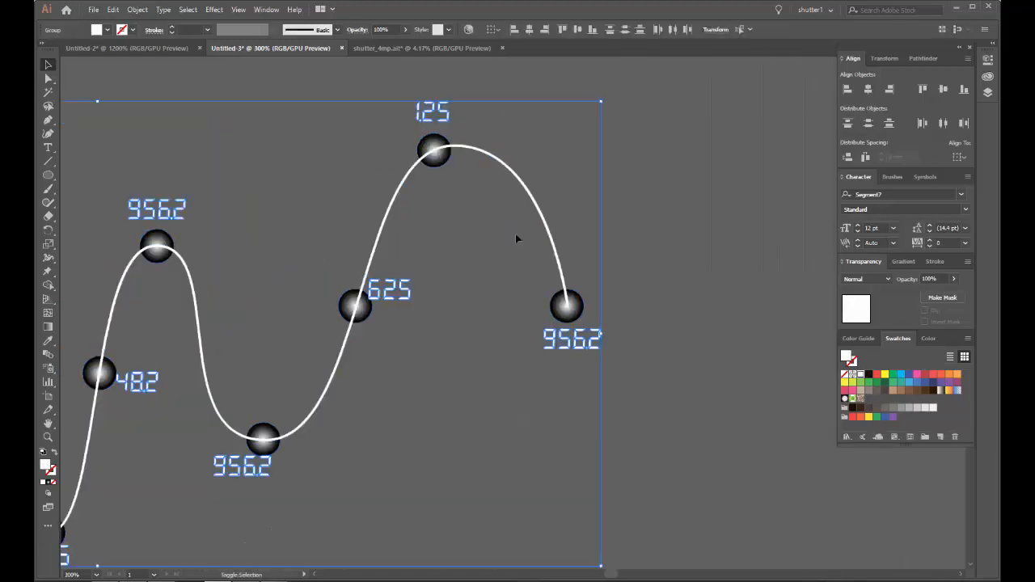
left_click(849, 279)
left_click(873, 390)
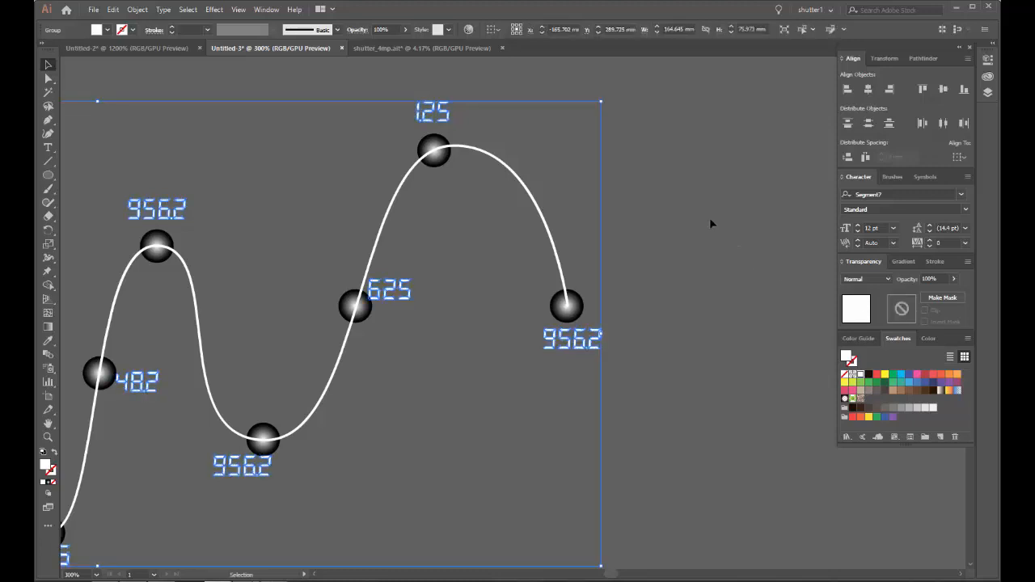
key("ctrl+z")
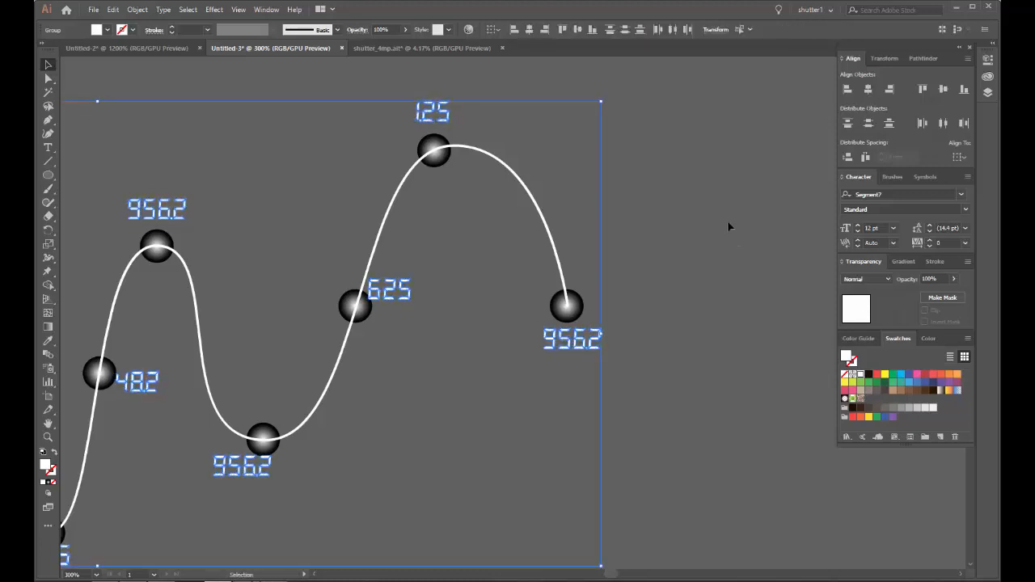
key("ctrl+g")
left_click(873, 280)
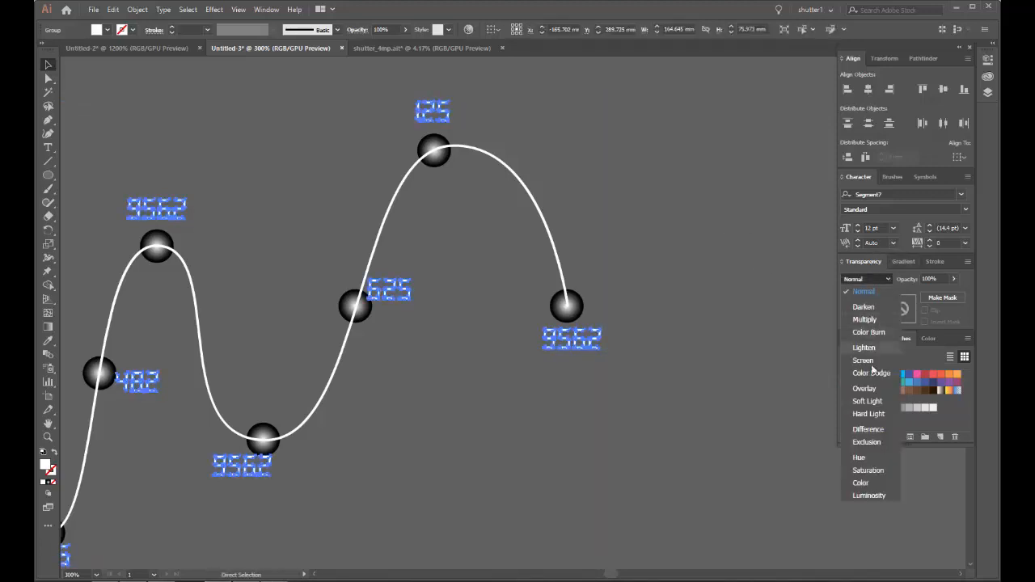
left_click(872, 389)
left_click(630, 244)
Step: Group the middle wave's numbers except 48.2 and set their blending mode to Overlay
scroll(629, 244, "down", 5)
left_click_drag(656, 288, 617, 193)
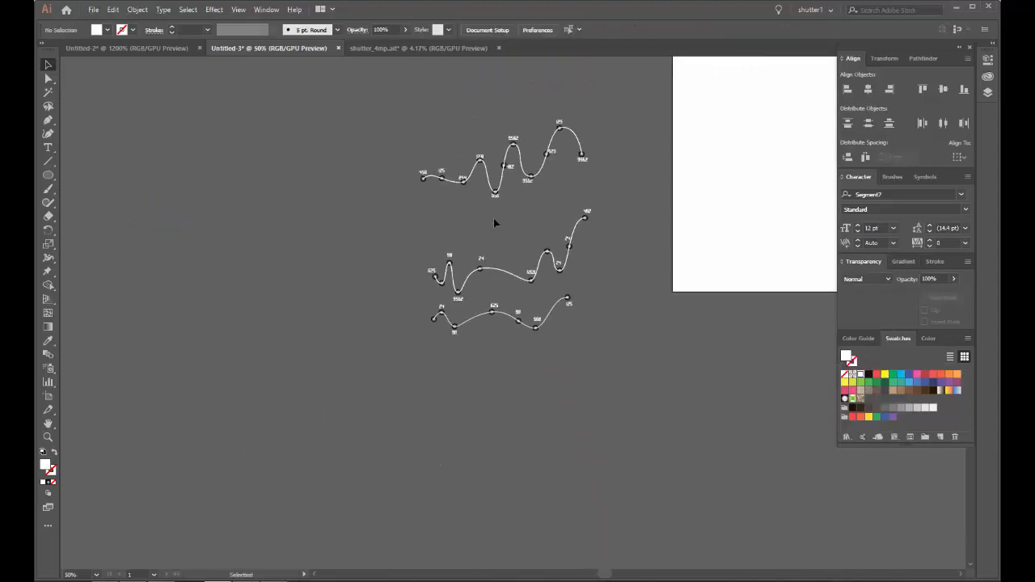
left_click(567, 296)
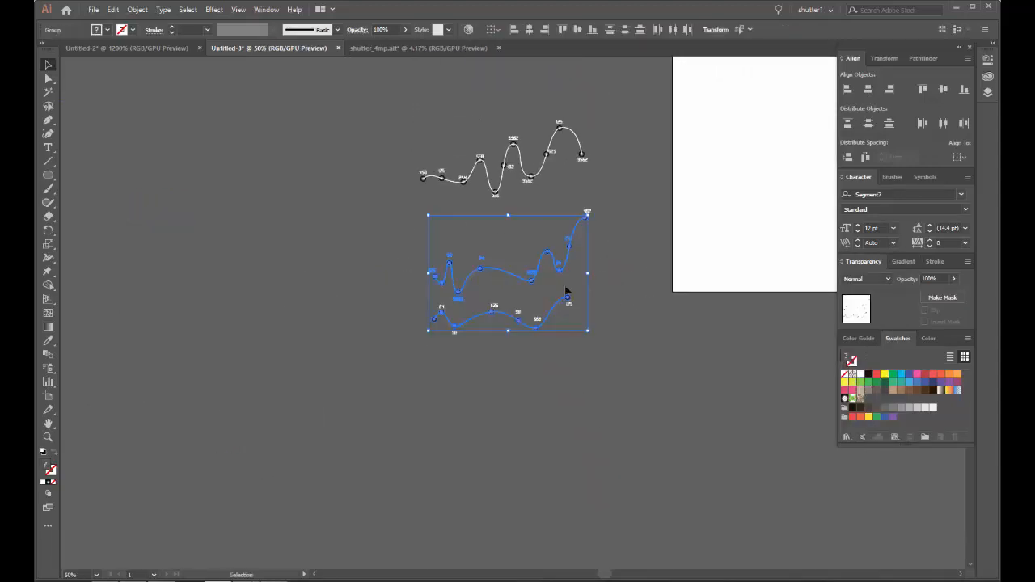
scroll(496, 288, "up", 2)
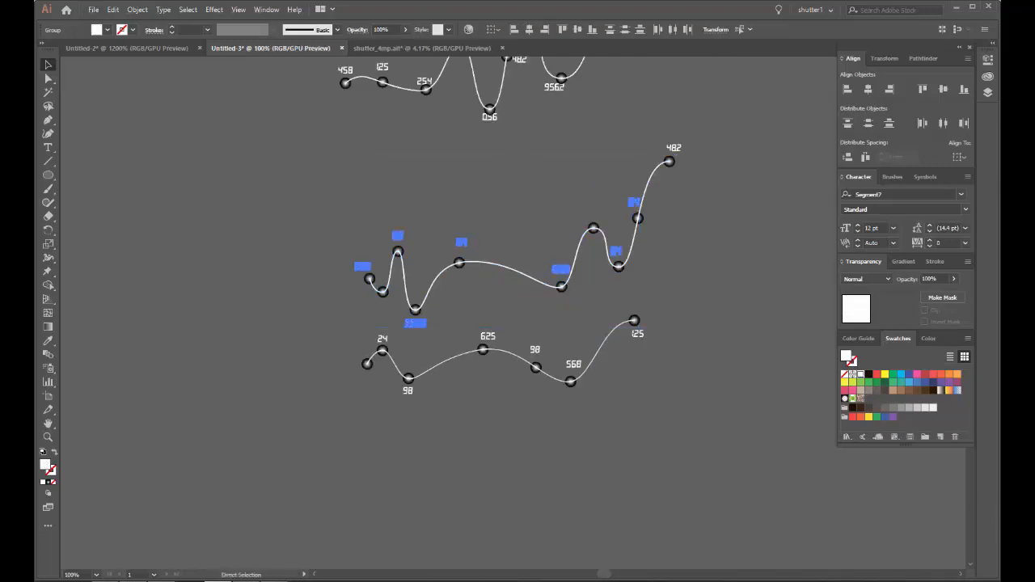
key("v")
left_click(873, 280)
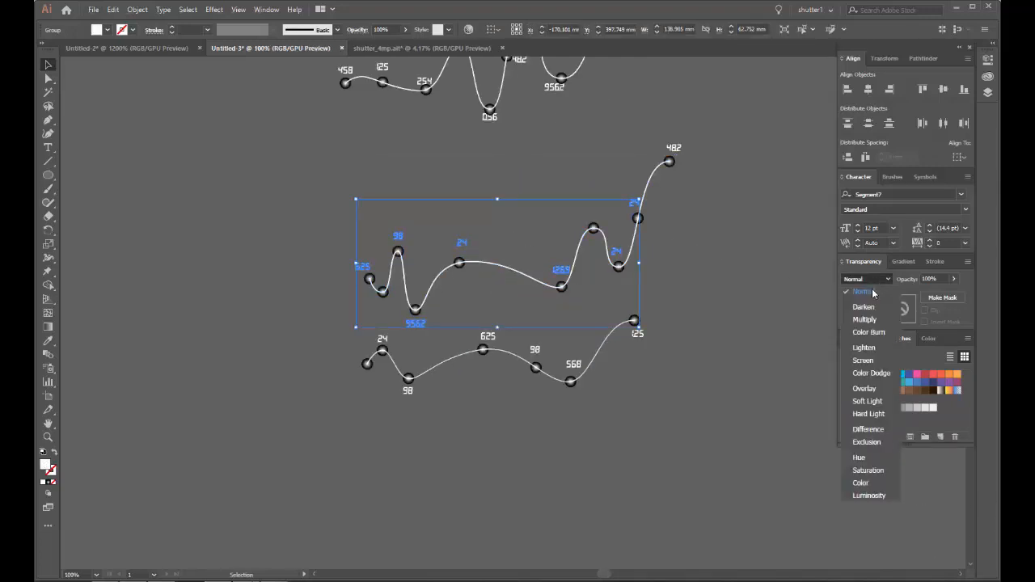
left_click(872, 390)
left_click(709, 315)
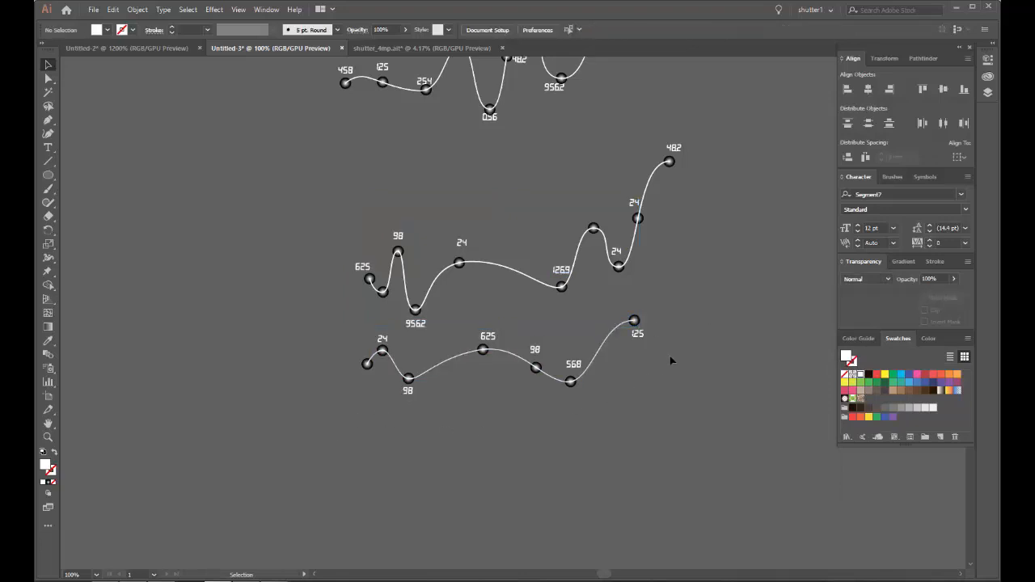
Step: Set the blending mode of the lowest wave's grouped numbers to Overlay
left_click(603, 342)
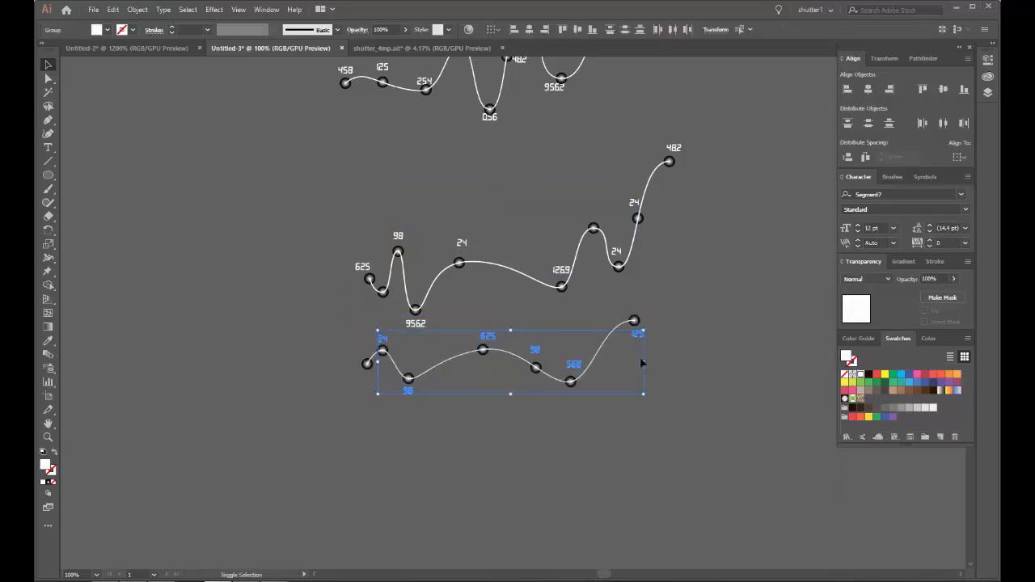
left_click(860, 280)
left_click(862, 284)
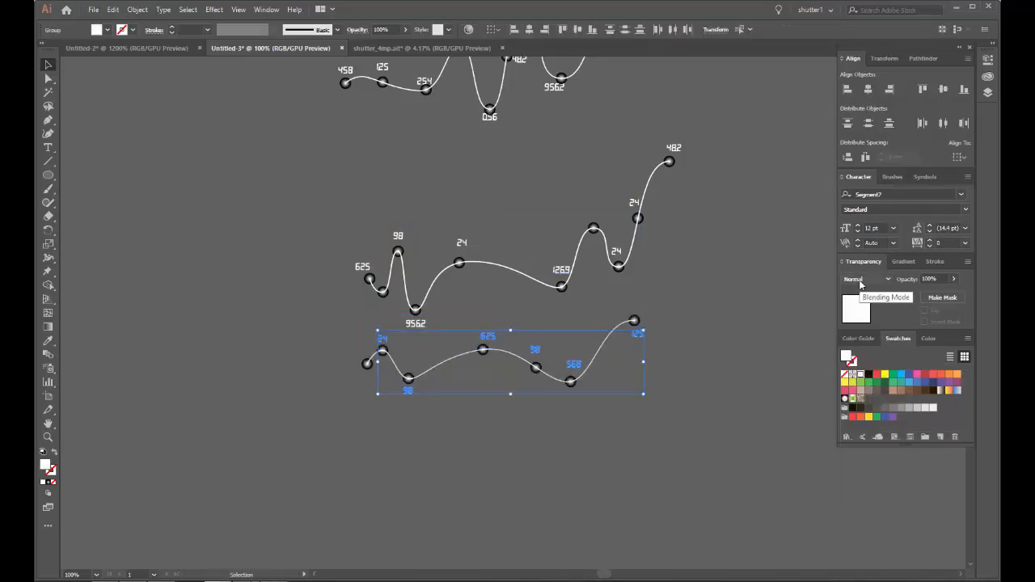
left_click(860, 280)
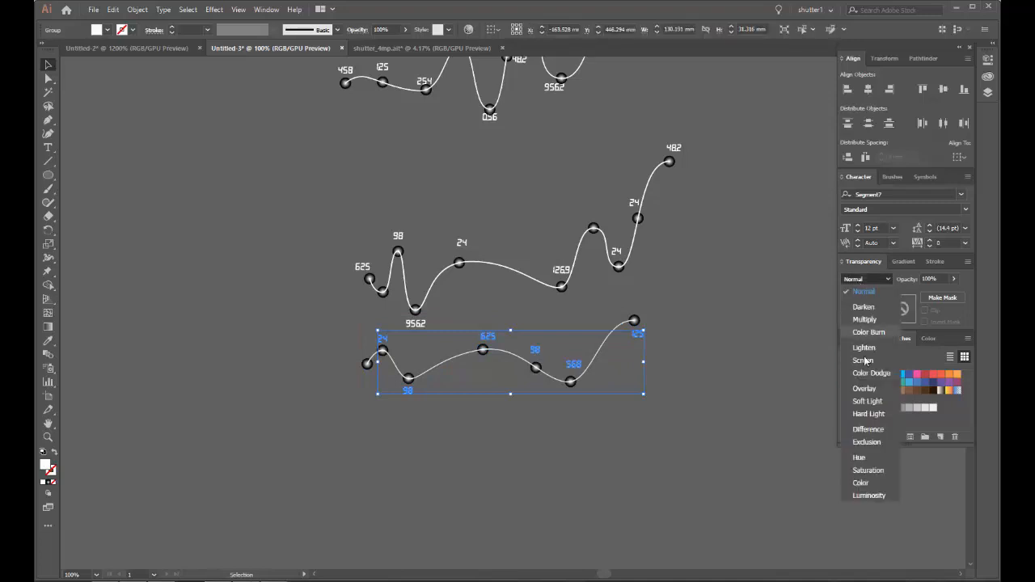
left_click(864, 389)
left_click(731, 300)
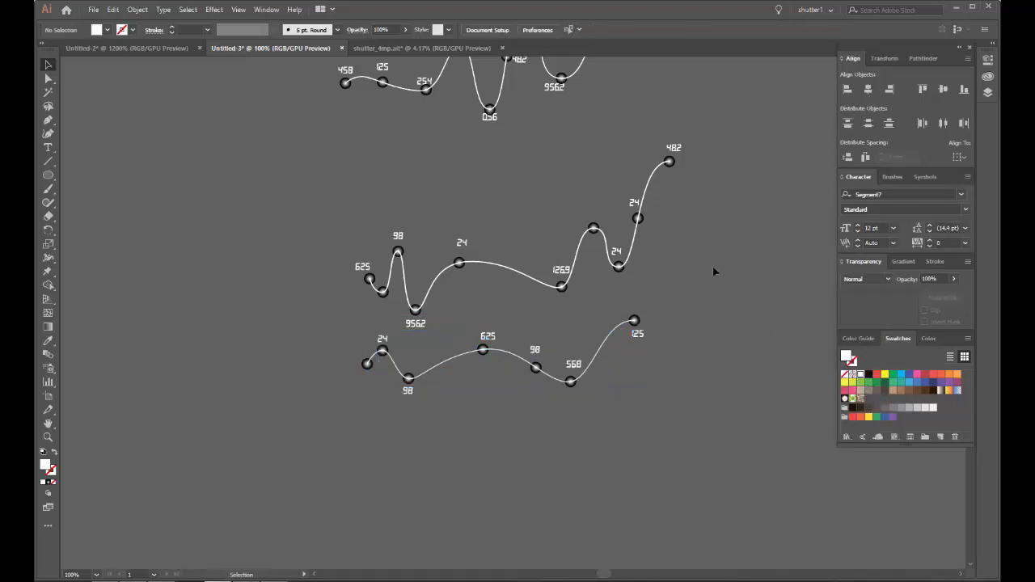
Step: Group the top wave together with its numbers in its original place below the dark blue background
scroll(699, 217, "down", 2)
left_click_drag(699, 216, 508, 454)
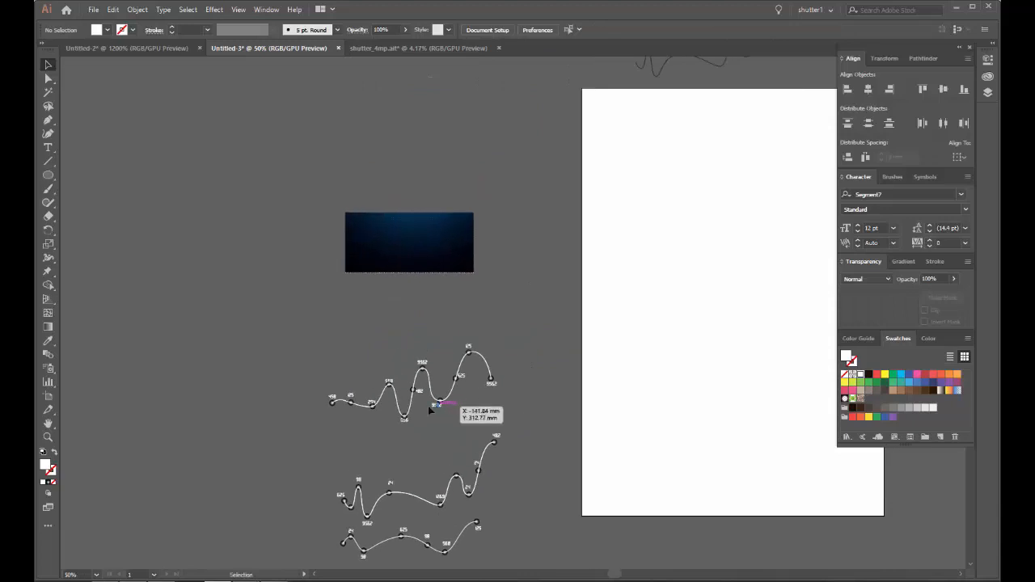
left_click_drag(424, 348, 425, 199)
key("ctrl+z")
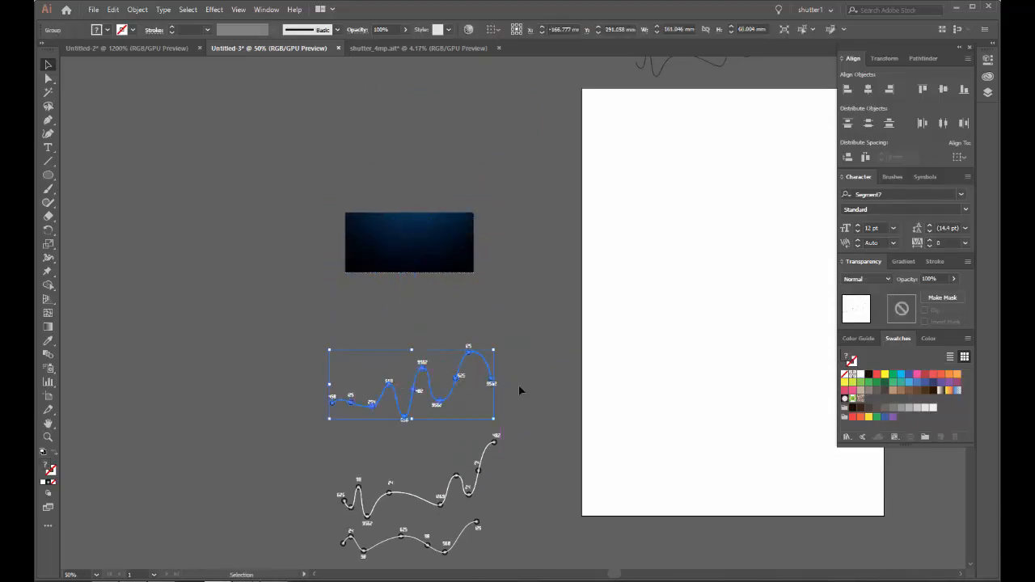
left_click_drag(521, 424, 521, 422)
key("ctrl+g")
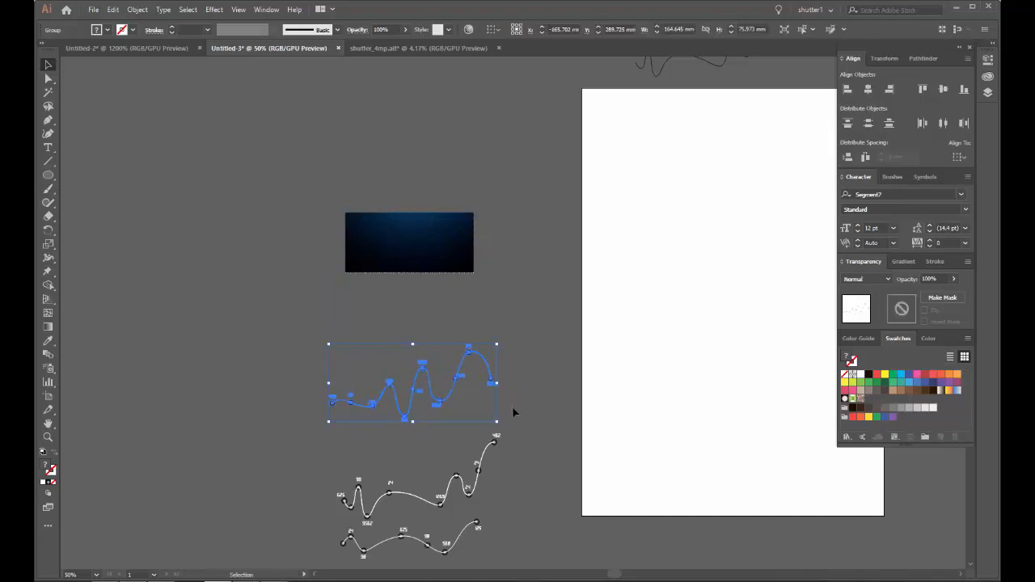
Step: Group the middle wave with its numbers and the lowest wave with its numbers as two separate groups
left_click_drag(421, 485, 415, 296)
scroll(405, 303, "up", 2)
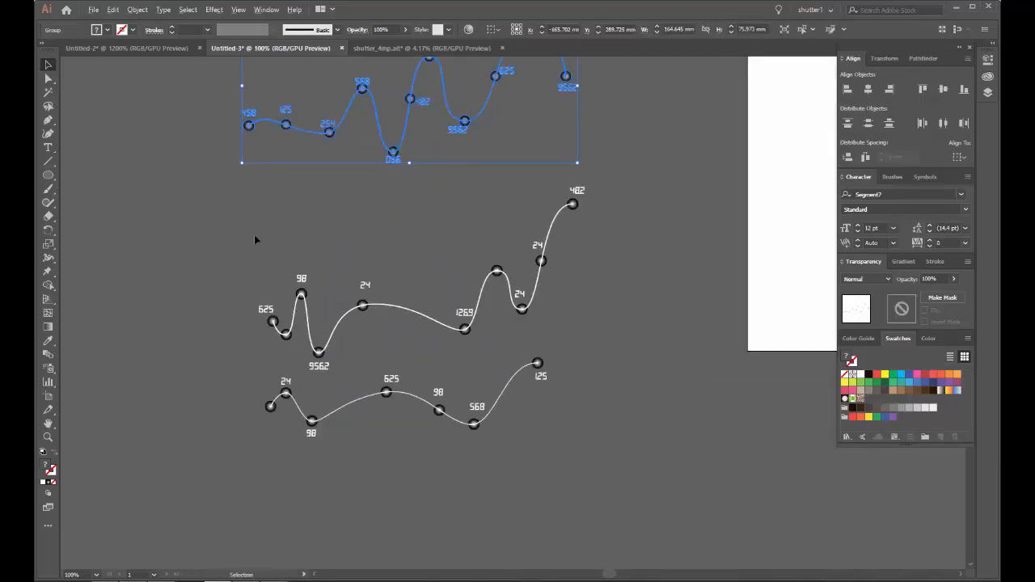
left_click(361, 252)
left_click(522, 309)
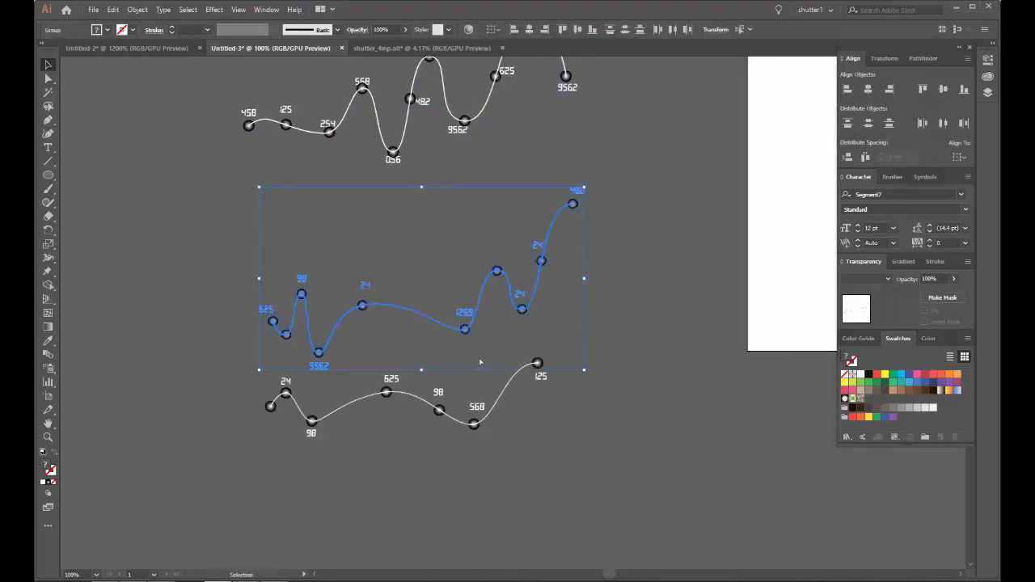
key("ctrl+g")
left_click_drag(294, 450, 588, 383)
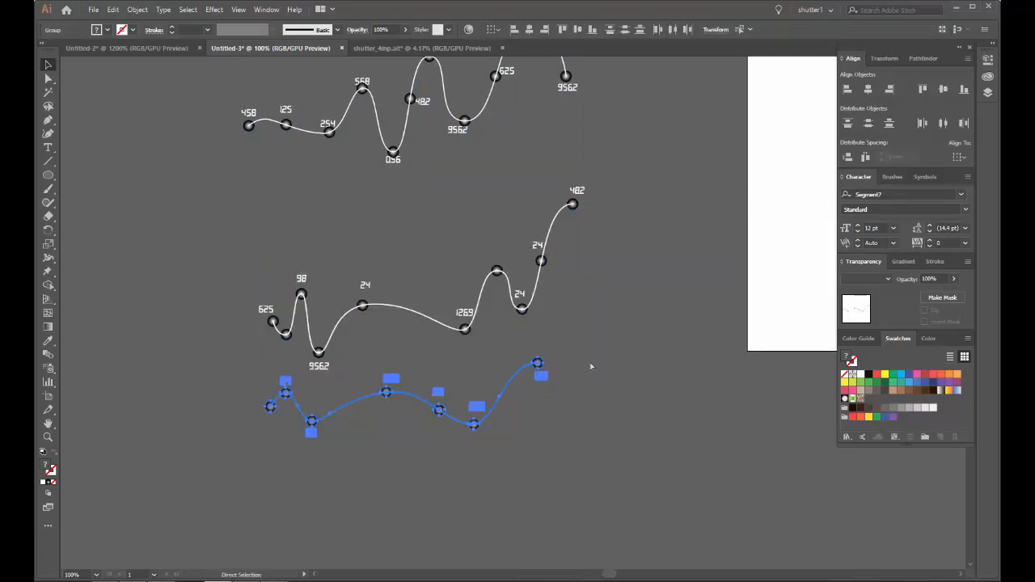
key("ctrl+g")
Step: Move the three grouped waves onto the dark blue dotted background so that they overlap one another
scroll(600, 278, "down", 2)
left_click_drag(626, 272, 620, 425)
left_click_drag(520, 355, 521, 162)
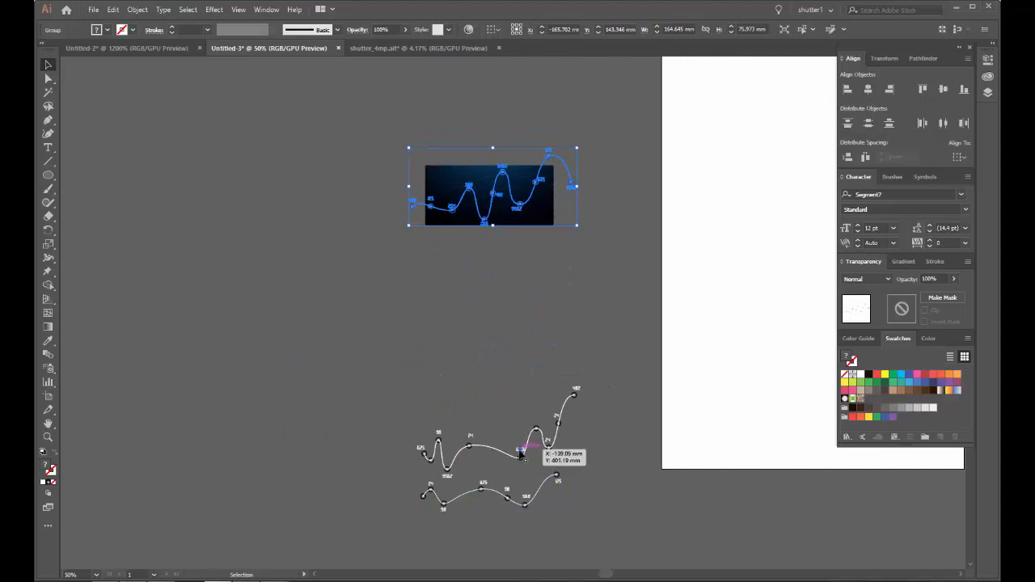
left_click_drag(520, 455, 534, 203)
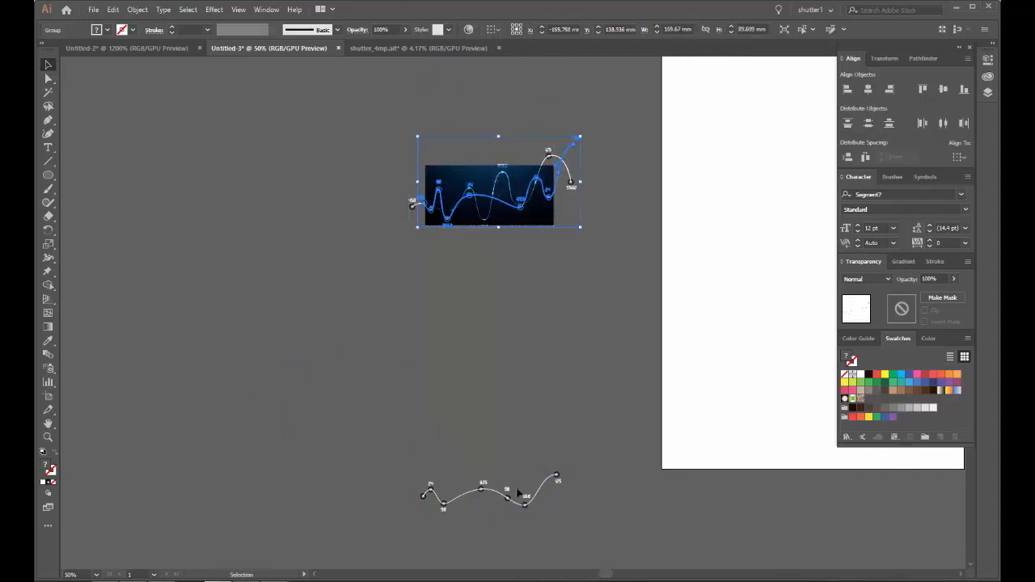
left_click_drag(511, 502, 491, 212)
key("ctrl+shift+a")
Step: Enlarge the dark blue dotted background upward and to the right so it covers more of the waves and numbers
scroll(477, 199, "up", 5)
scroll(477, 199, "down", 1)
left_click_drag(510, 141, 431, 198)
scroll(521, 125, "up", 3)
scroll(526, 122, "down", 3)
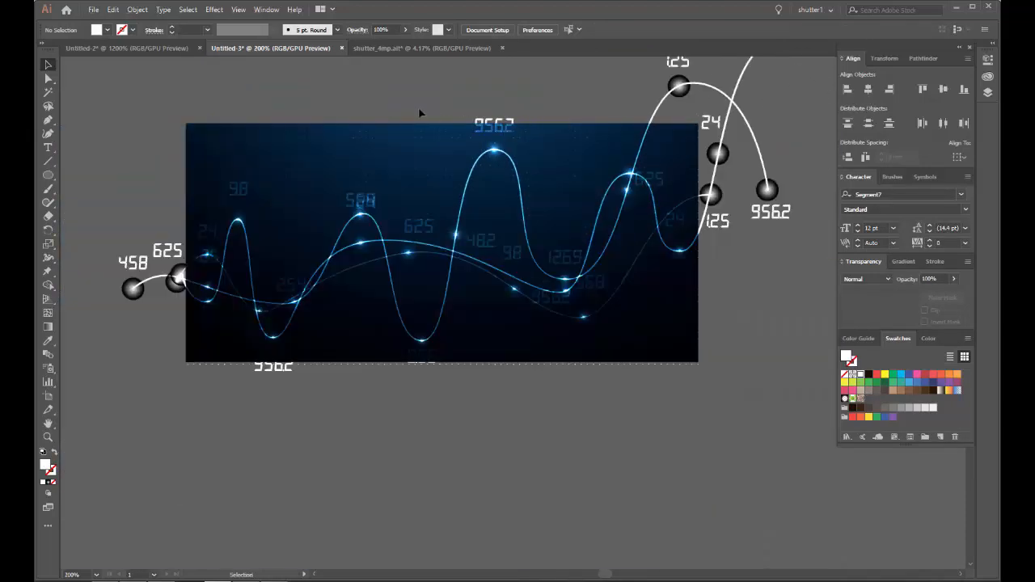
left_click(570, 127)
left_click_drag(571, 127, 476, 209)
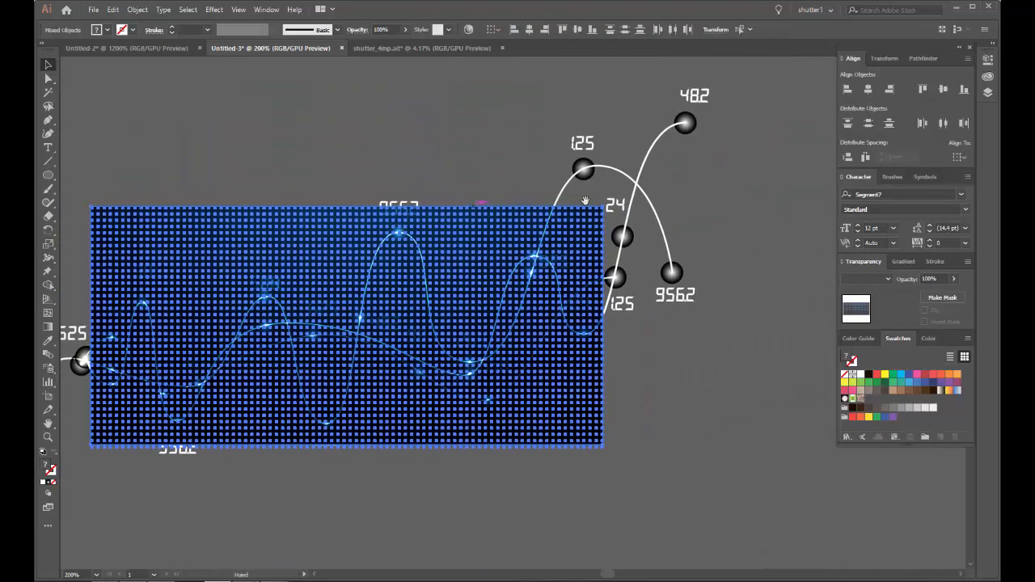
left_click_drag(603, 207, 628, 190)
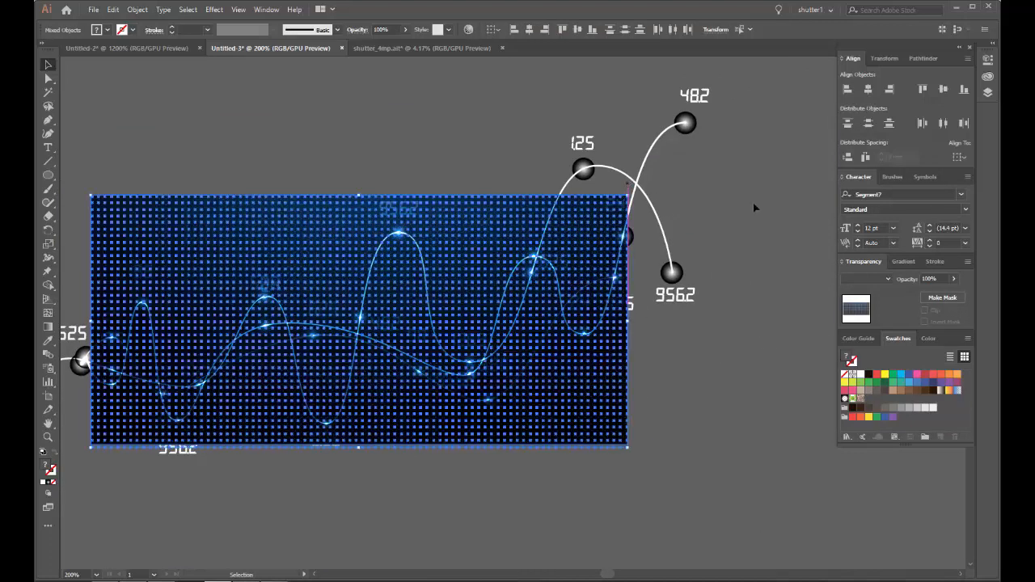
left_click(754, 207)
Step: Examine how the Overlay numbers and glowing waves look against the dark blue background
scroll(545, 329, "up", 3)
scroll(545, 329, "down", 3)
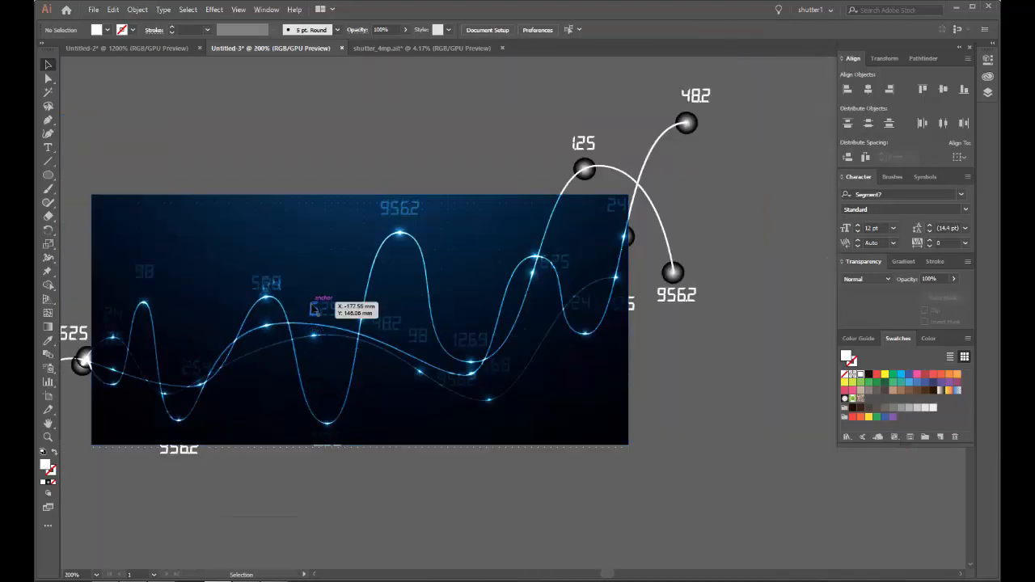
scroll(316, 312, "up", 3)
scroll(330, 306, "down", 2)
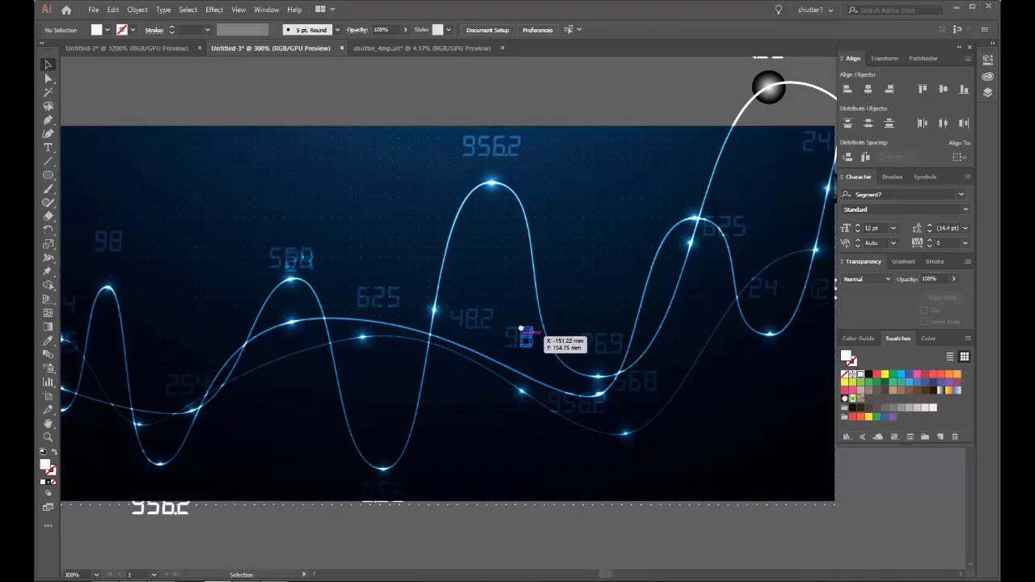
left_click_drag(526, 340, 565, 295)
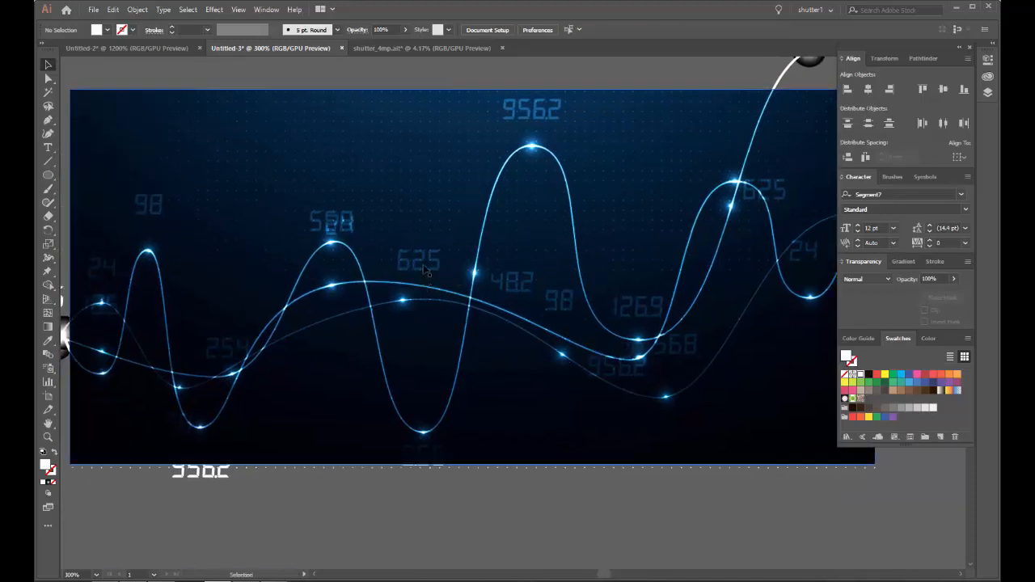
Step: Reposition the tallest wave group slightly higher and place the middle wave's number 24 beneath its curve so it clears the 568
left_click_drag(343, 233, 342, 158)
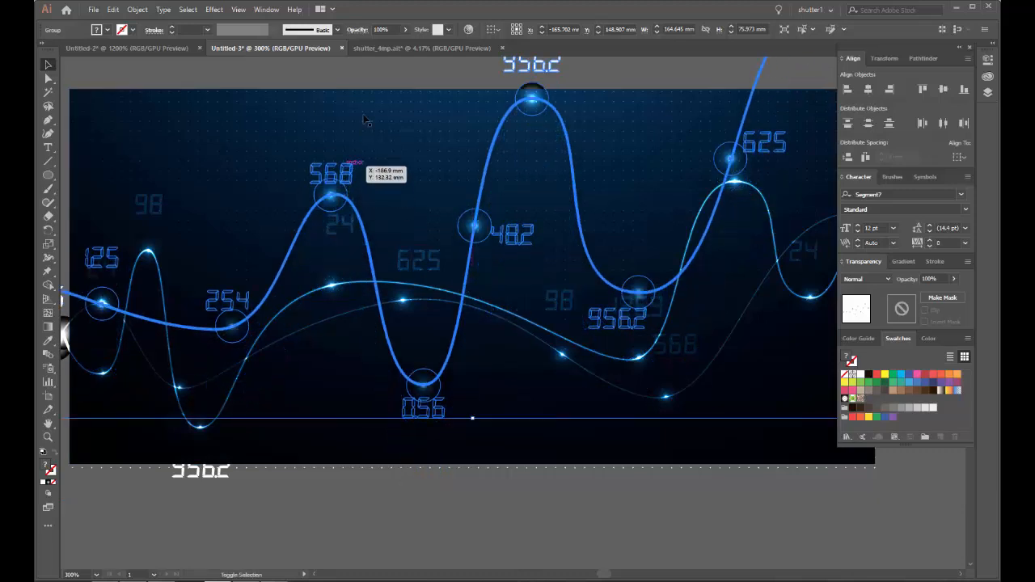
double_click(346, 228)
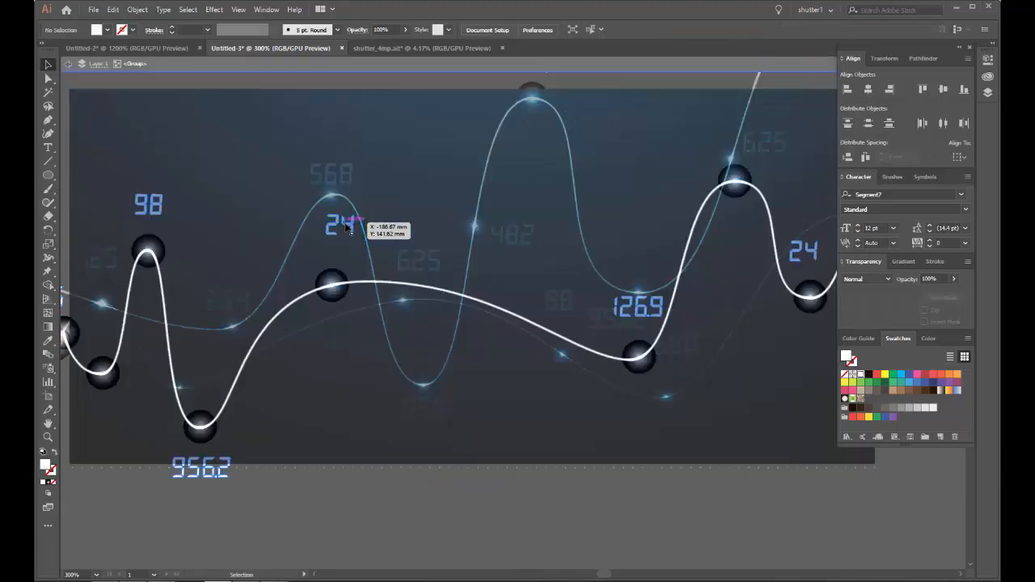
left_click(346, 228)
double_click(347, 228)
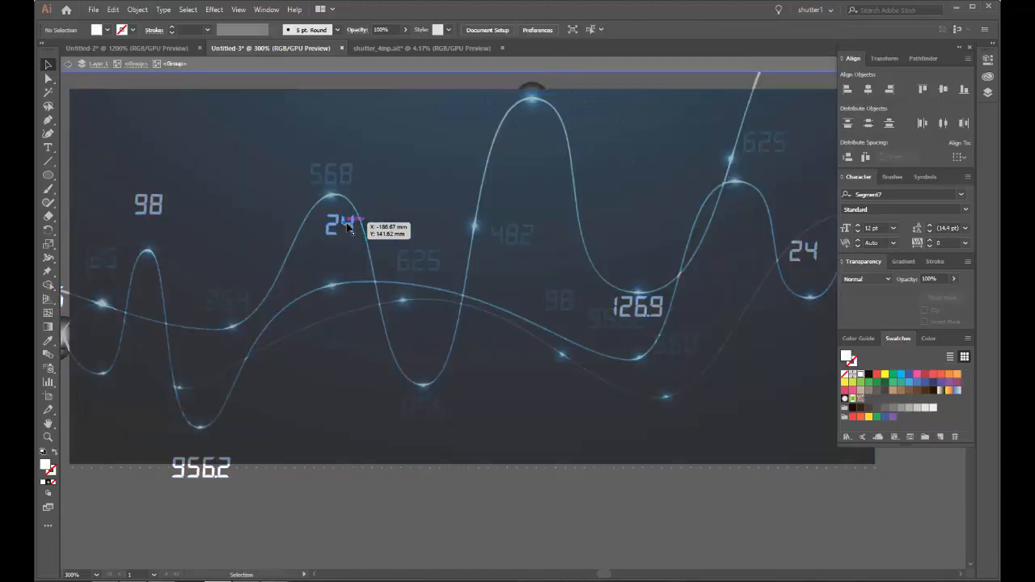
left_click_drag(348, 228, 346, 317)
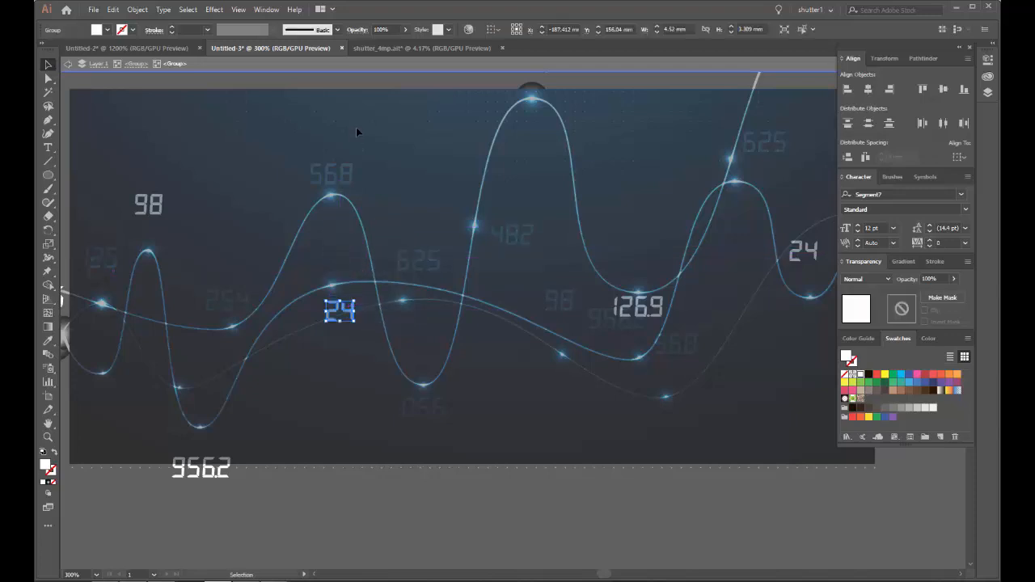
double_click(368, 80)
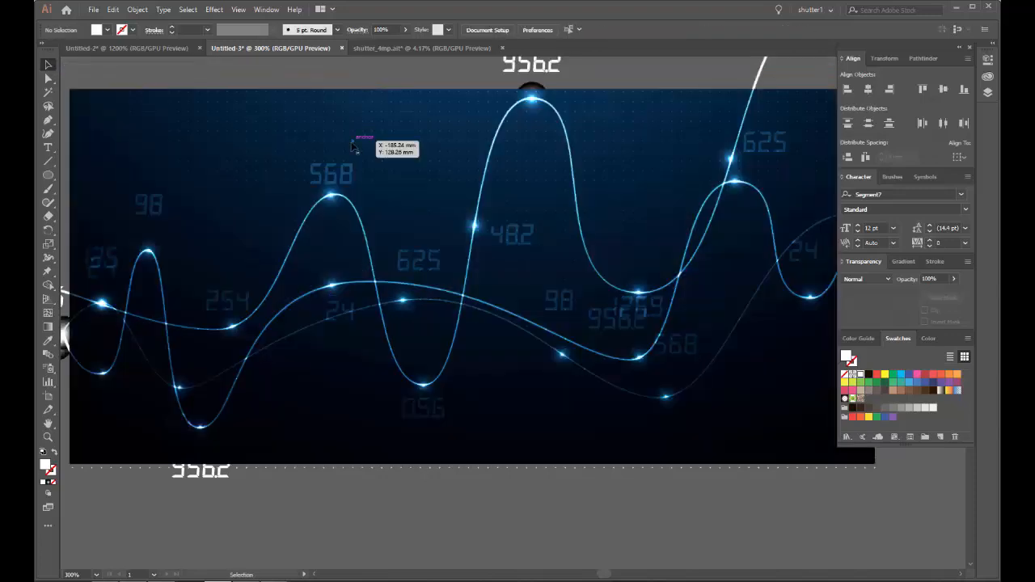
left_click(336, 185)
left_click(331, 447)
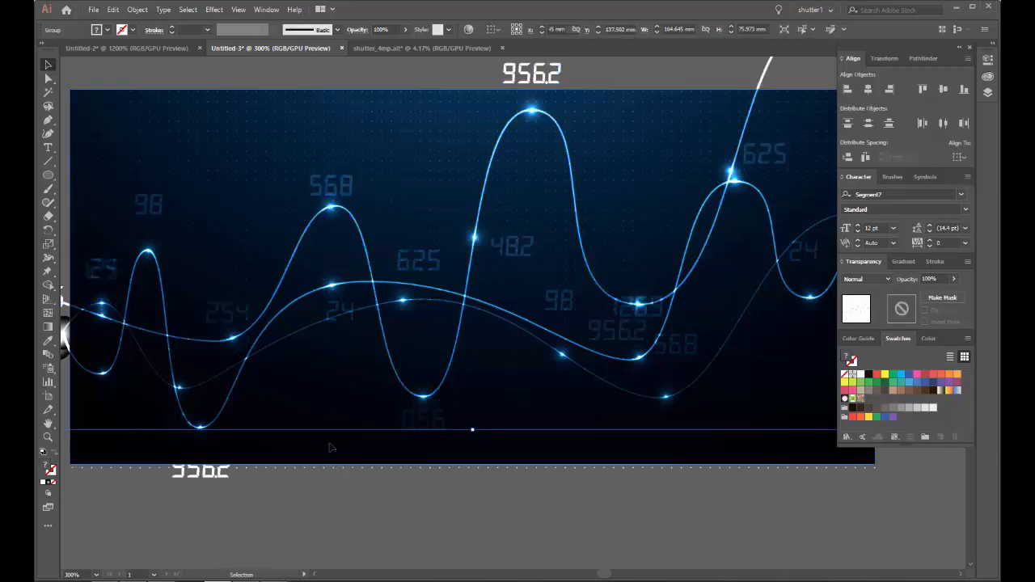
Step: Examine the overlapping numbers 126.9, 956.2 and 568 around the low points of the waves
left_click_drag(558, 351, 315, 301)
scroll(449, 283, "up", 2)
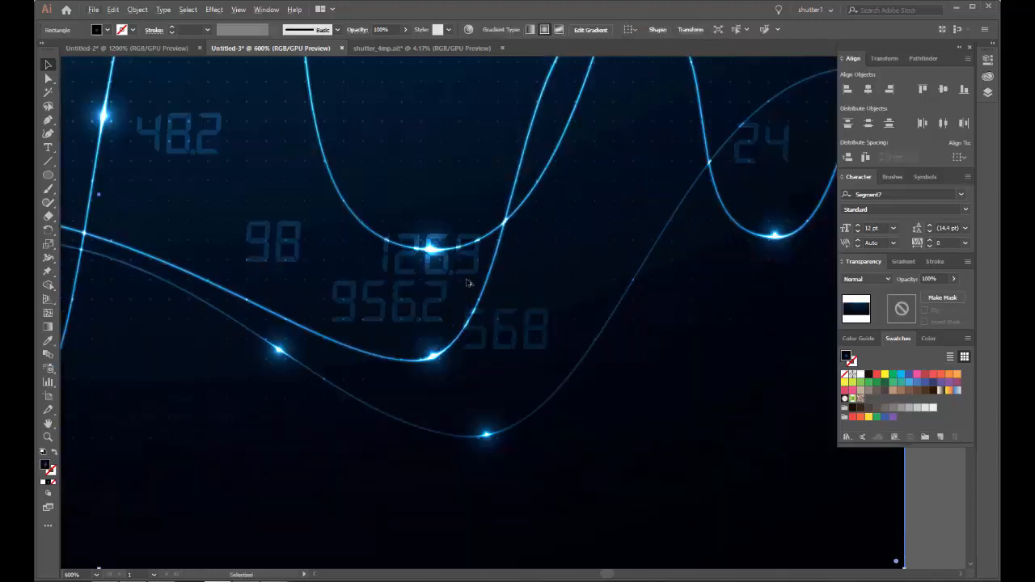
scroll(467, 280, "down", 1)
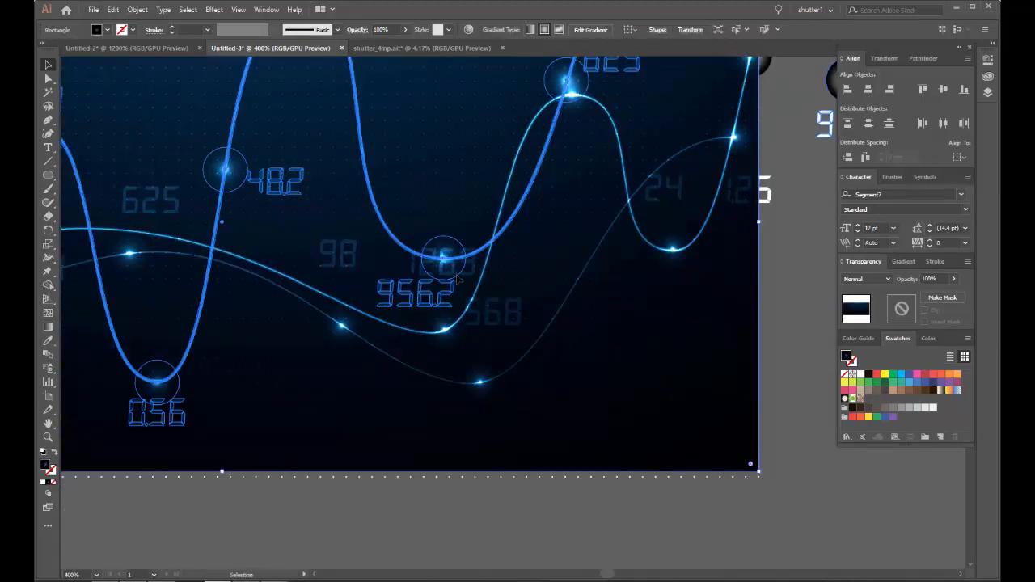
left_click(642, 481)
scroll(571, 357, "down", 1)
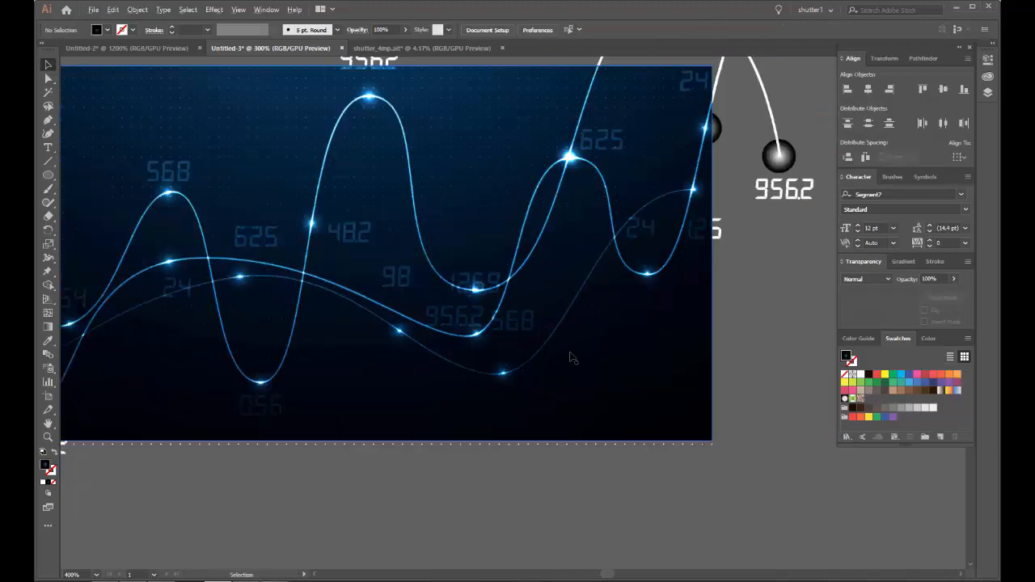
scroll(571, 358, "down", 1)
left_click_drag(497, 286, 568, 266)
scroll(383, 214, "up", 5)
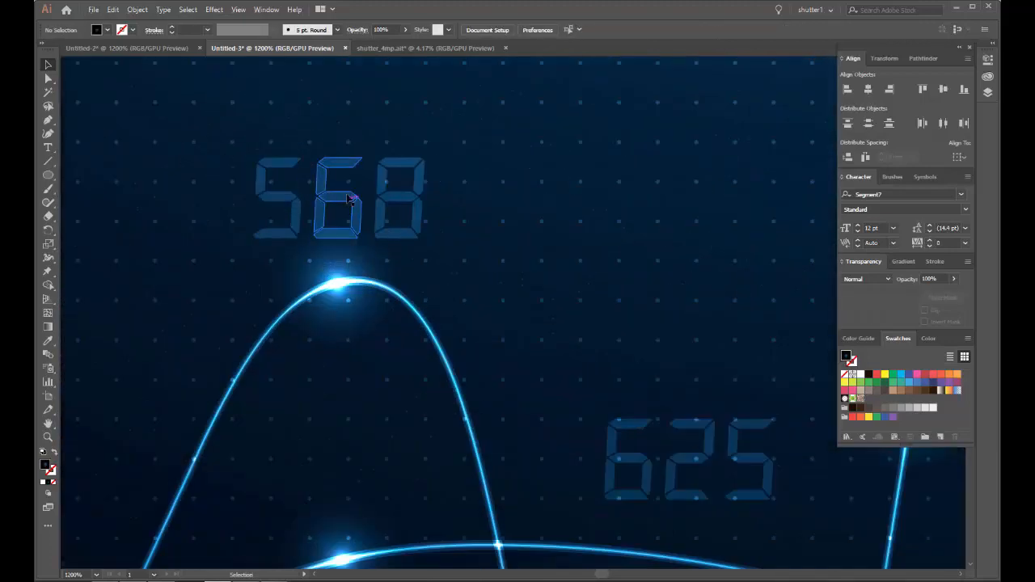
double_click(350, 199)
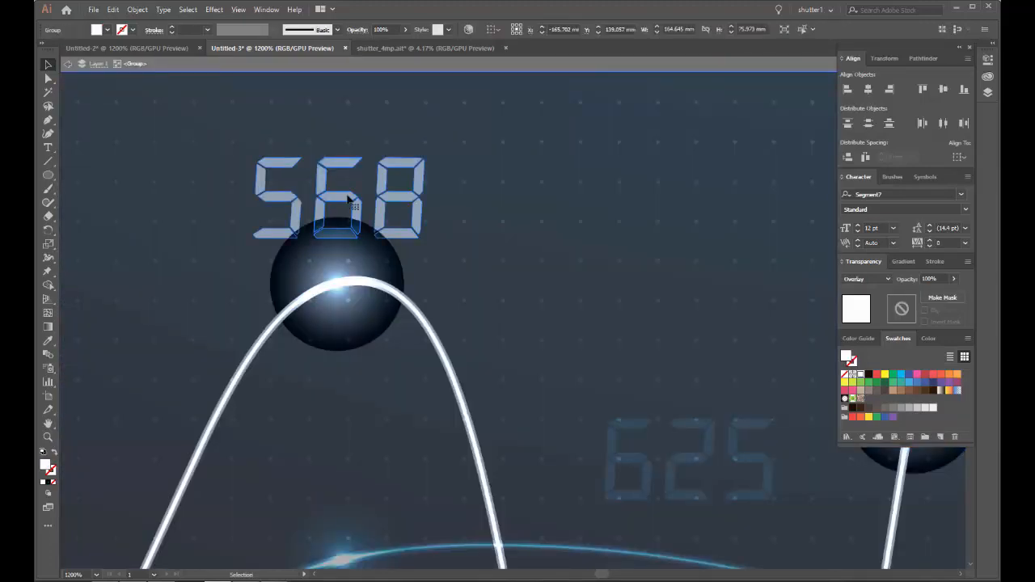
double_click(349, 199)
key("a")
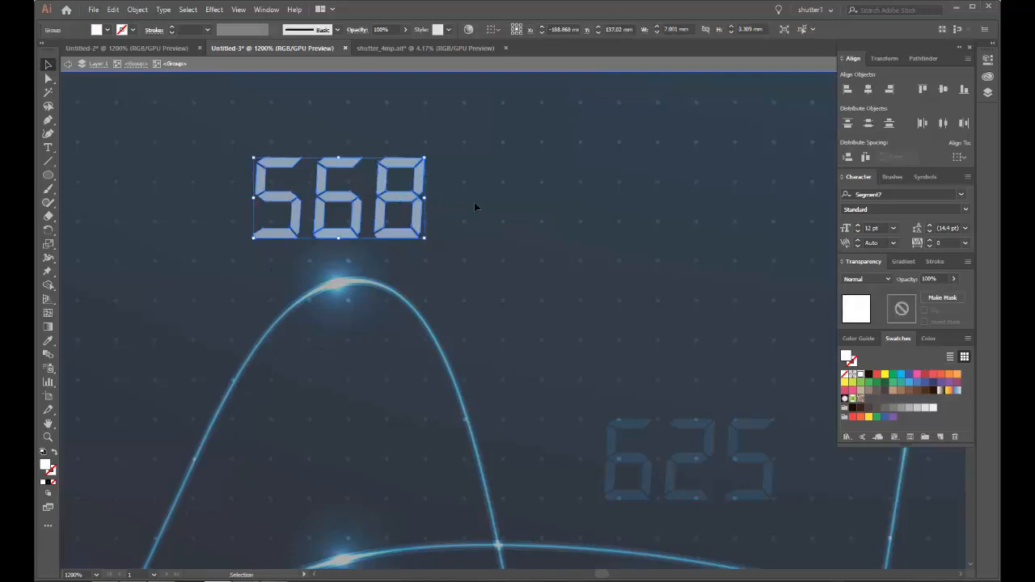
double_click(489, 206)
scroll(489, 206, "down", 2)
key("ctrl+z")
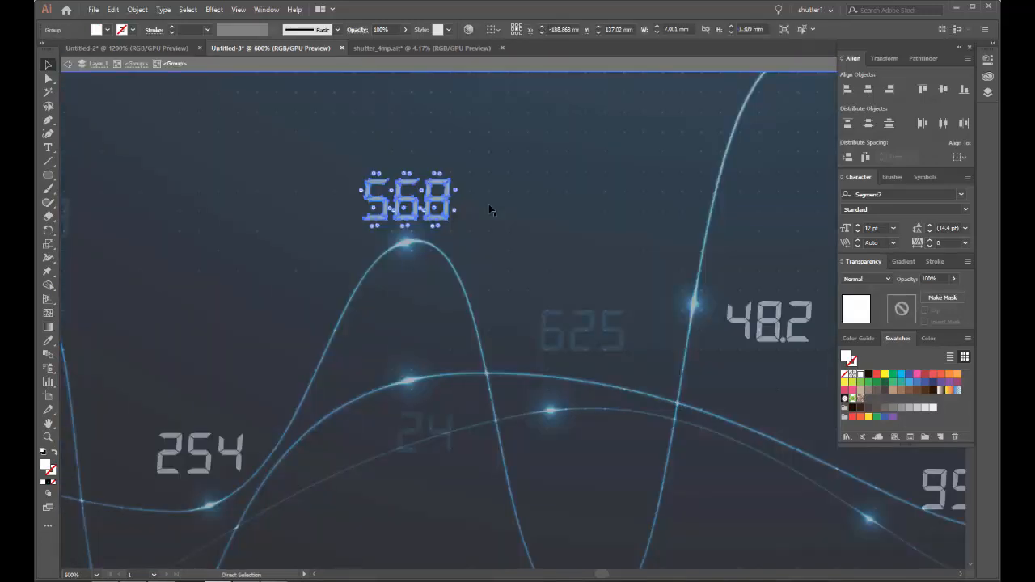
left_click_drag(443, 203, 390, 203)
key("ctrl+z")
double_click(518, 209)
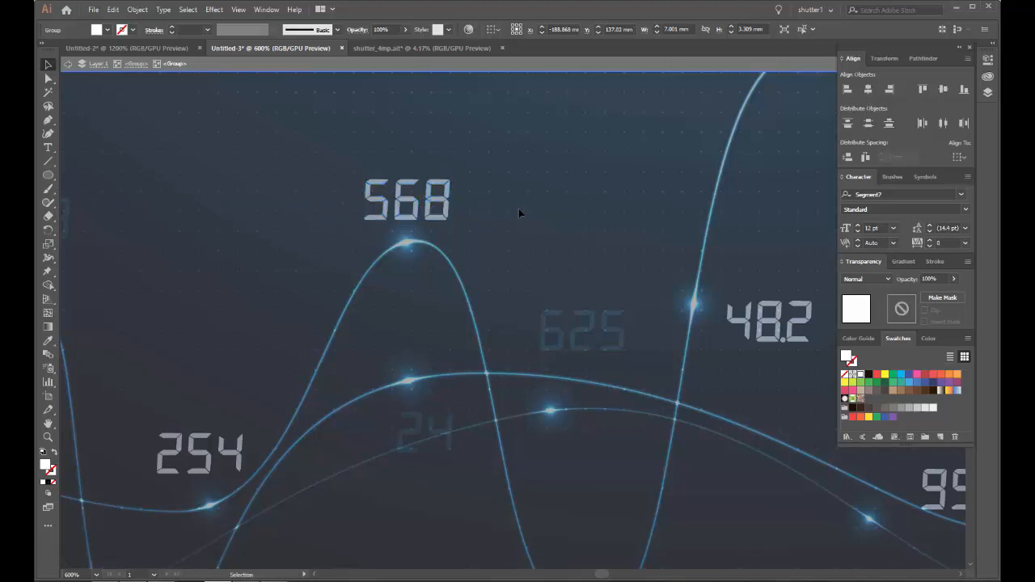
Step: Examine the overall composition of the overlapping waves and numbers against the dark blue background
scroll(520, 225, "down", 3)
left_click_drag(563, 253, 429, 205)
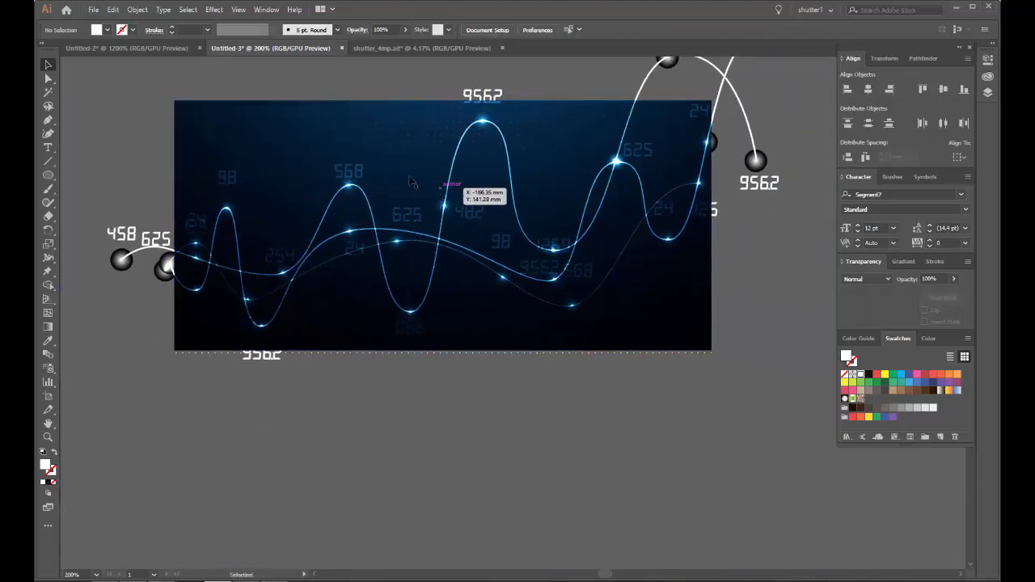
scroll(378, 233, "up", 2)
scroll(377, 233, "down", 4)
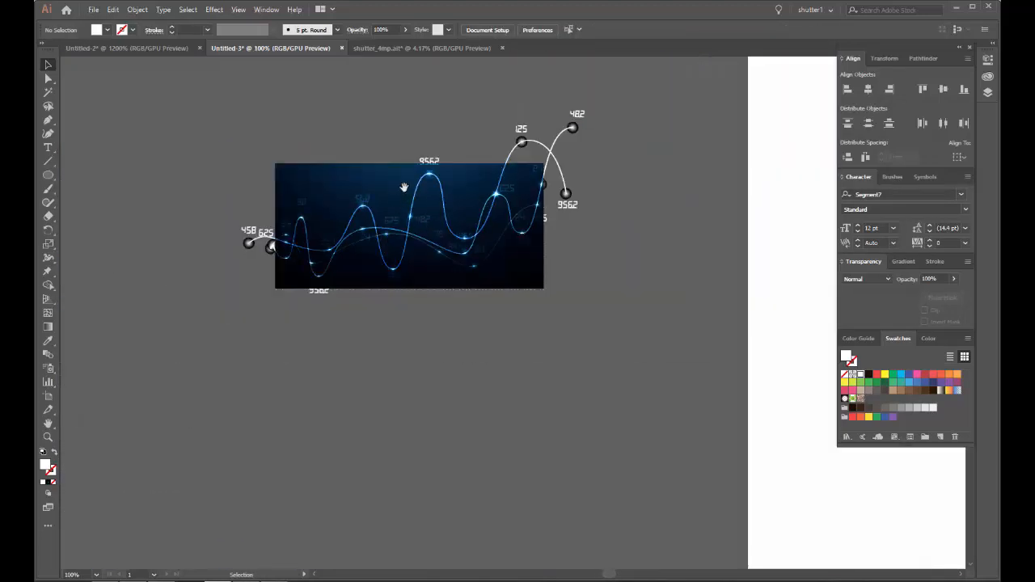
left_click_drag(405, 187, 355, 194)
scroll(431, 242, "up", 3)
scroll(434, 243, "down", 1)
scroll(404, 214, "up", 3)
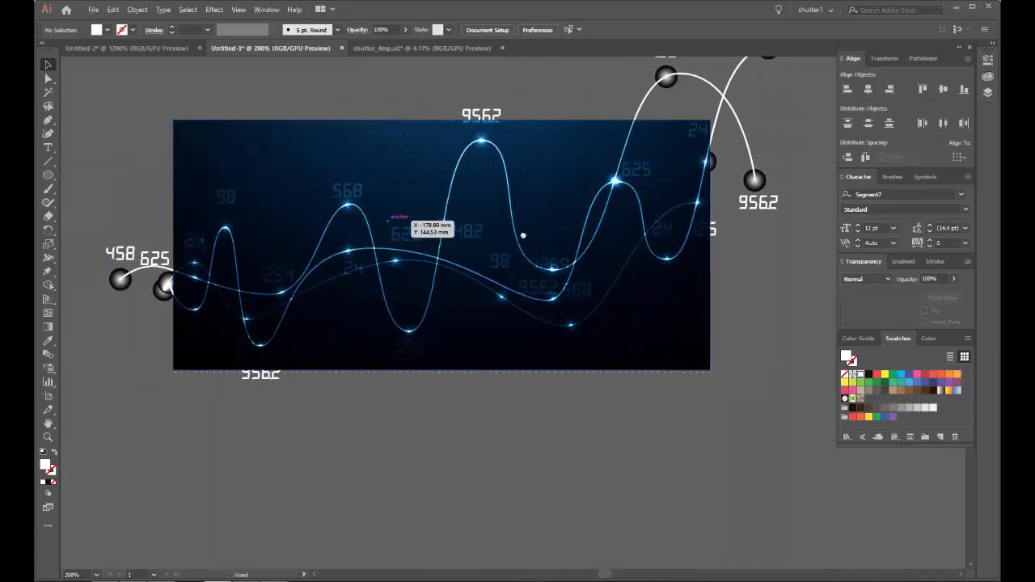
scroll(382, 244, "down", 4)
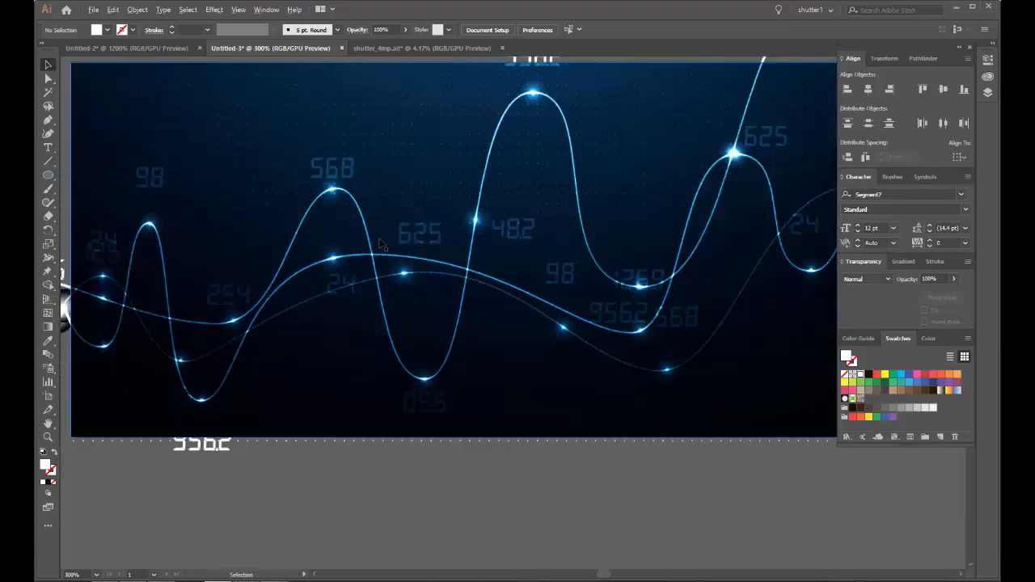
left_click_drag(427, 232, 364, 232)
scroll(359, 225, "down", 2)
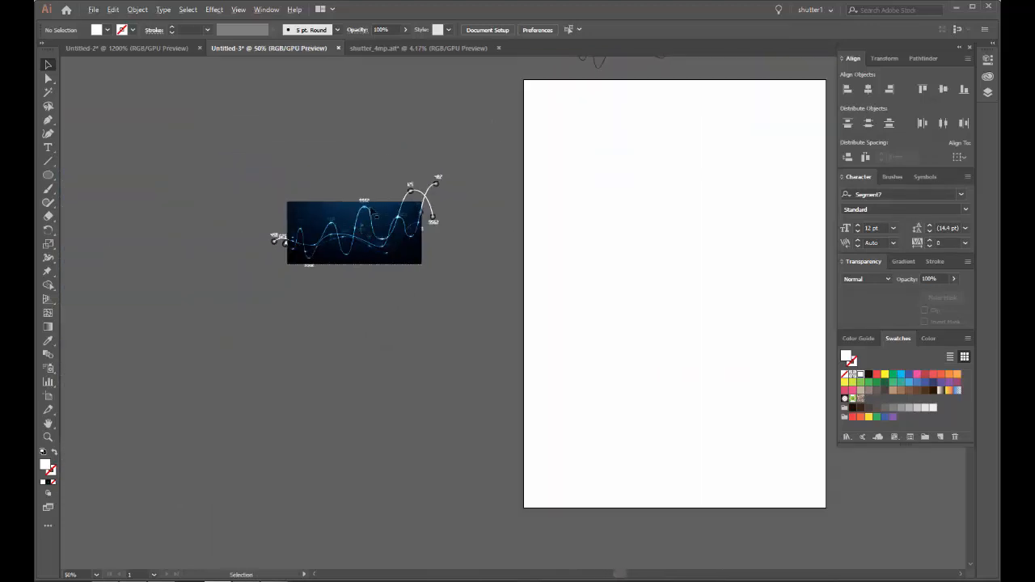
left_click_drag(389, 177, 348, 170)
scroll(300, 187, "up", 2)
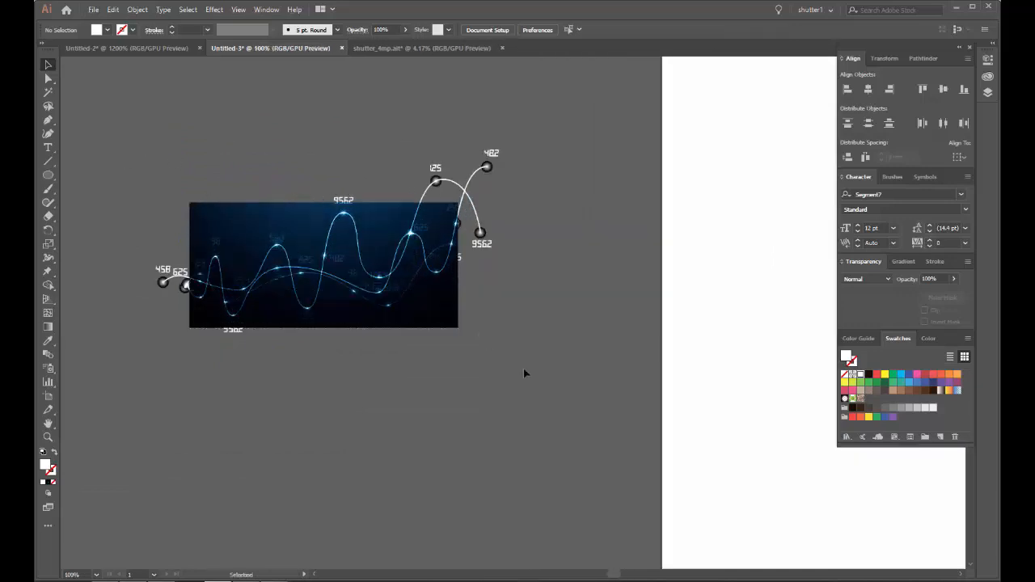
Step: Add all of the artwork as a graphic to the tech library
key("ctrl+a")
key("a")
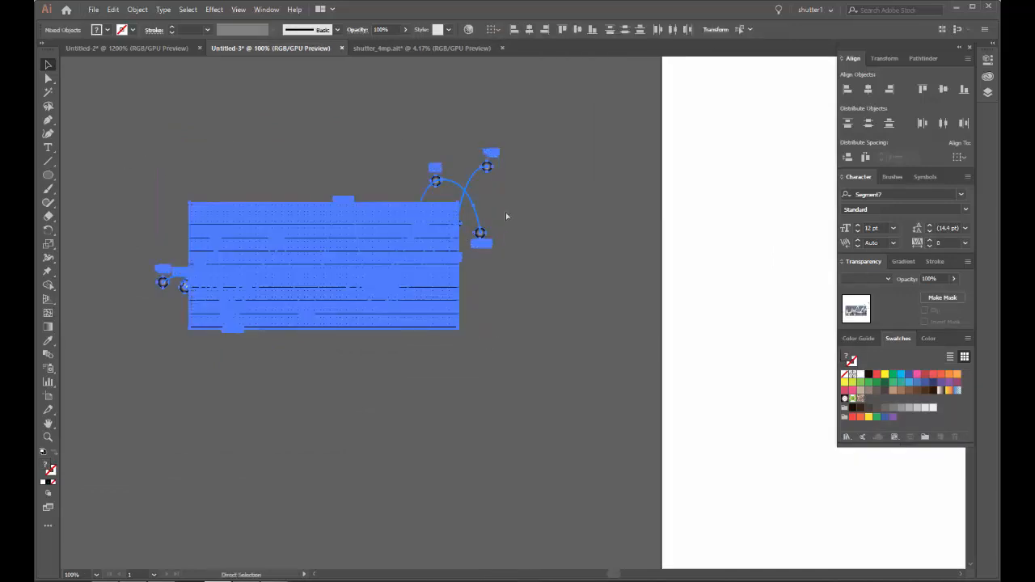
key("v")
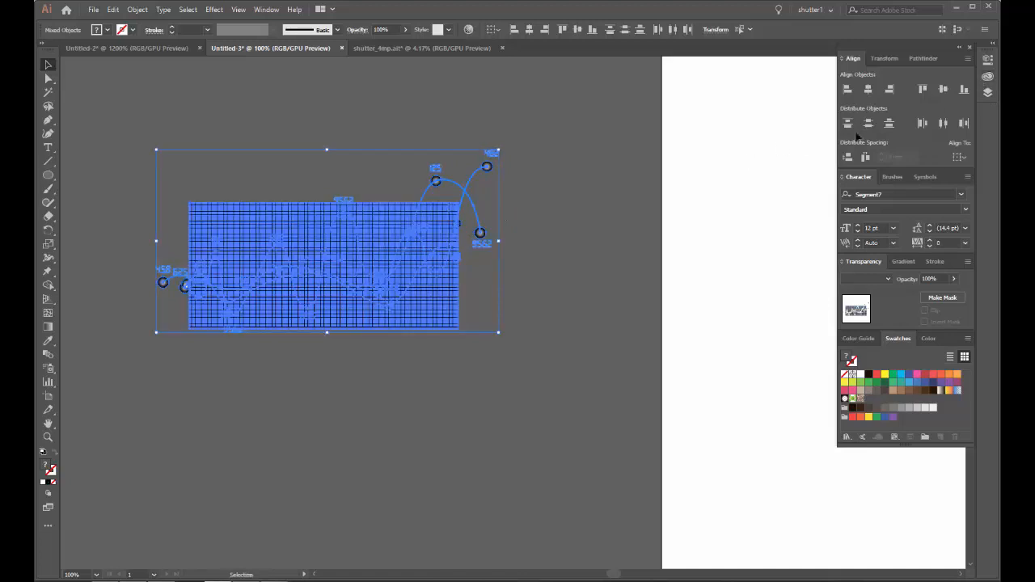
left_click(987, 78)
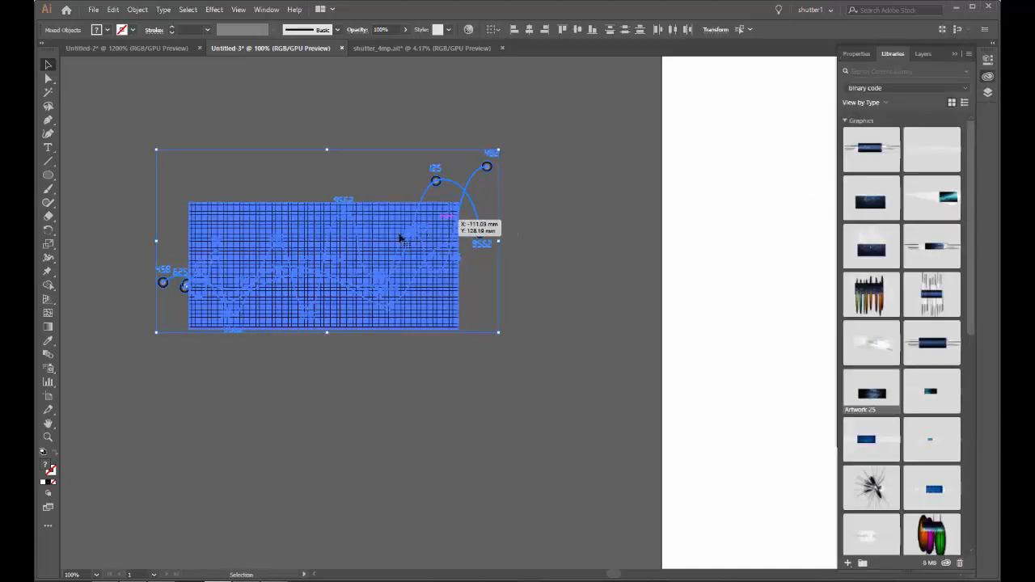
left_click(887, 89)
left_click(869, 112)
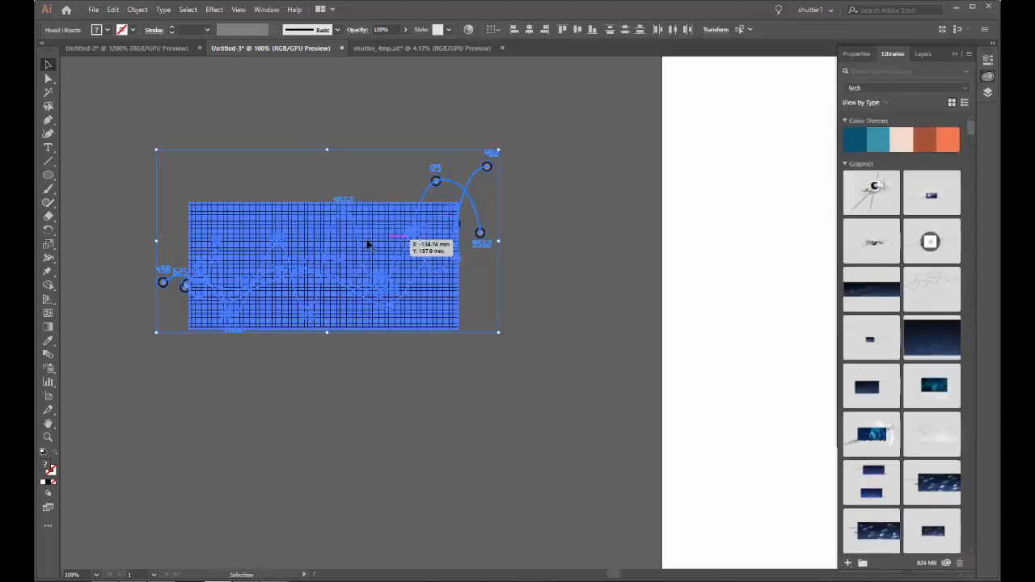
left_click_drag(368, 244, 907, 331)
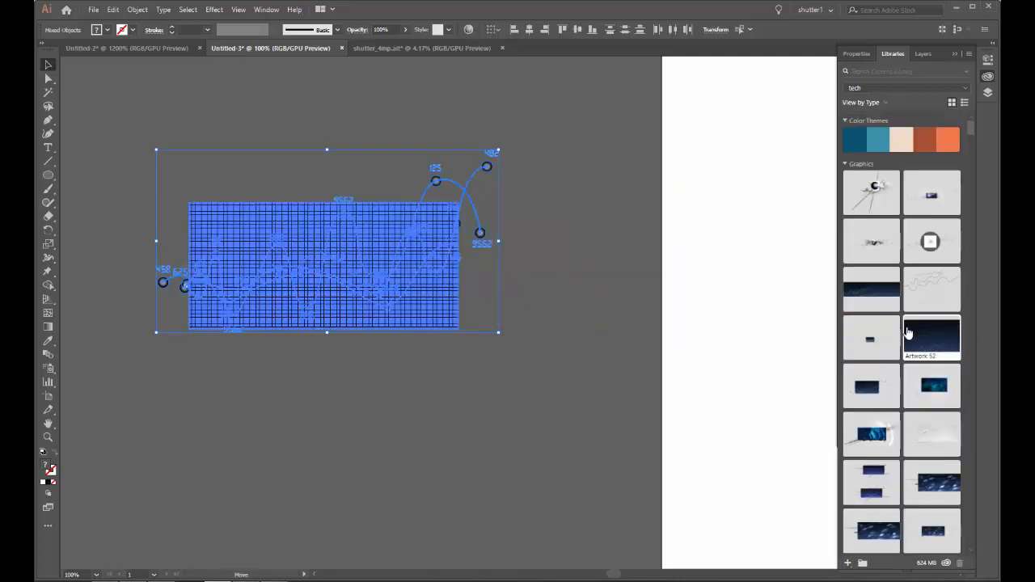
double_click(907, 331)
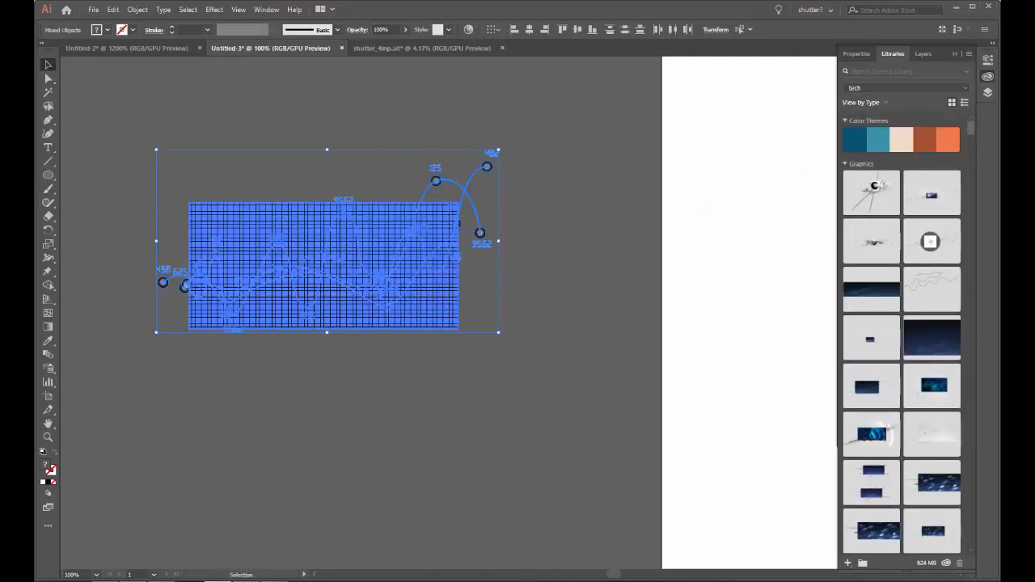
left_click(955, 55)
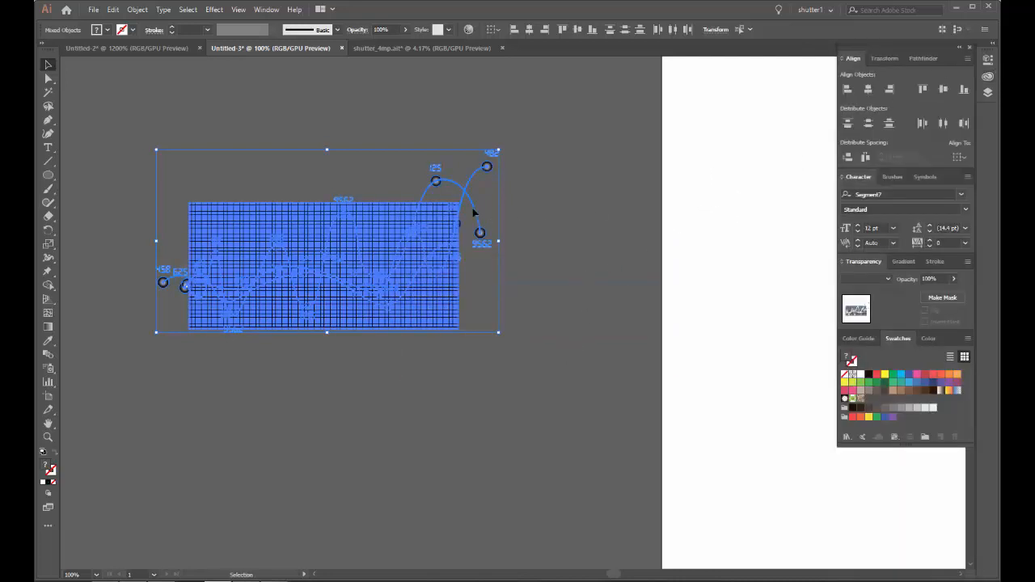
Step: Delete the leftover thin black wave outlines above the artboard
scroll(547, 229, "down", 3)
left_click_drag(505, 236, 262, 225)
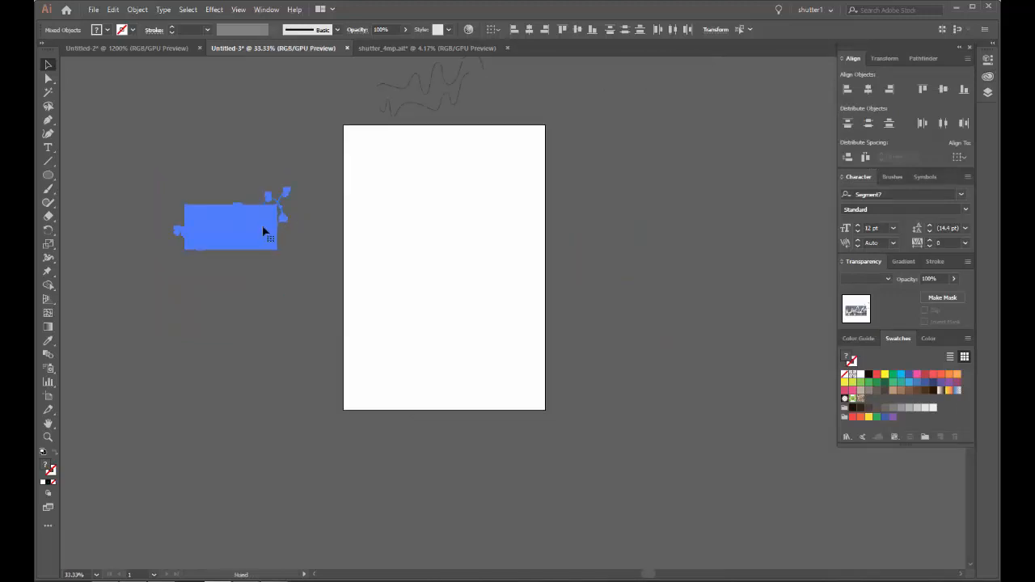
left_click_drag(363, 216, 340, 325)
left_click(373, 151)
key("Delete")
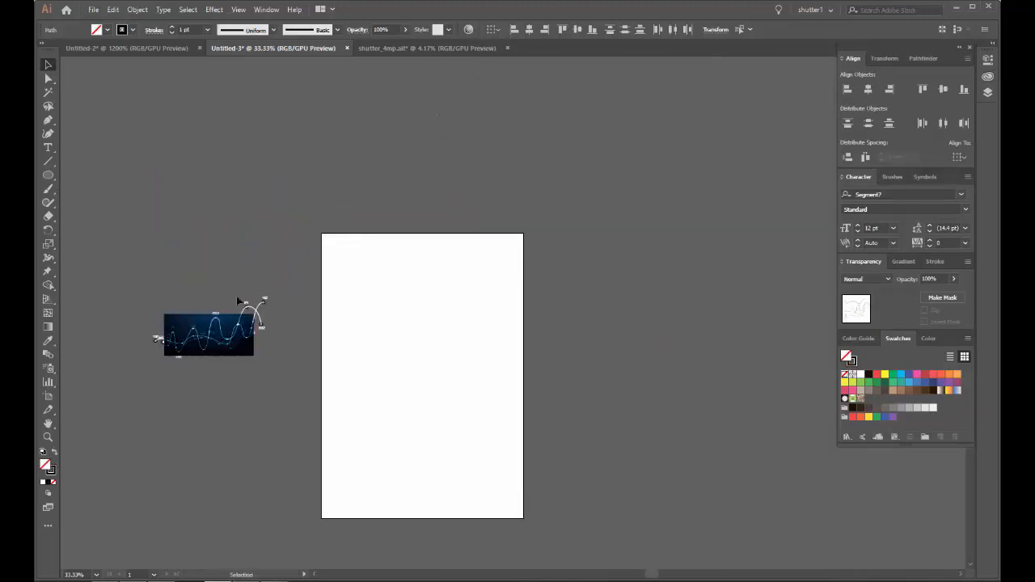
Step: Move the whole artwork onto the artboard and enlarge it until it extends past both of the artboard's sides
left_click(219, 354)
left_click_drag(219, 353, 442, 379)
left_click_drag(431, 330, 428, 255)
left_click(454, 186)
mouse_move(467, 212)
left_mouse_down()
mouse_move(466, 163)
mouse_move(416, 84)
left_mouse_up()
Step: Erase all wave ends, numbers and dots that stick out beyond the four edges of the dark blue background
key("shift+e")
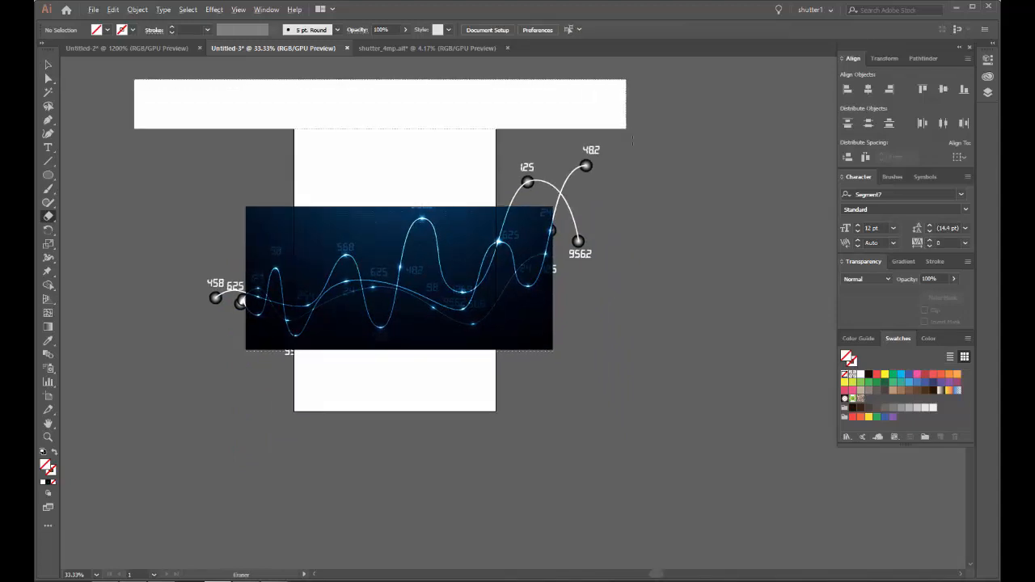
left_click_drag(642, 205, 642, 209)
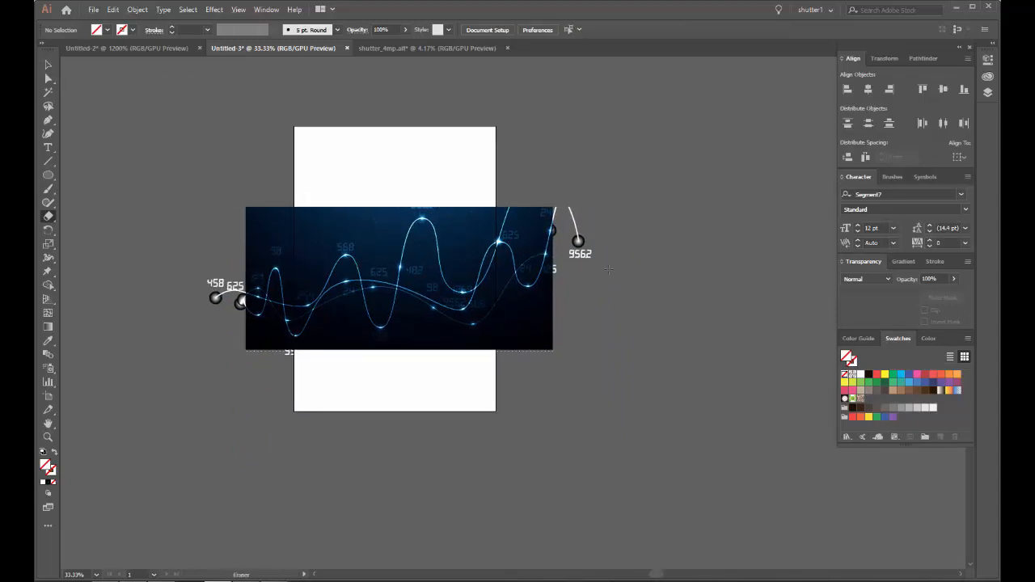
scroll(607, 269, "up", 1)
mouse_move(642, 141)
left_mouse_down()
mouse_move(535, 440)
mouse_move(521, 445)
left_mouse_up()
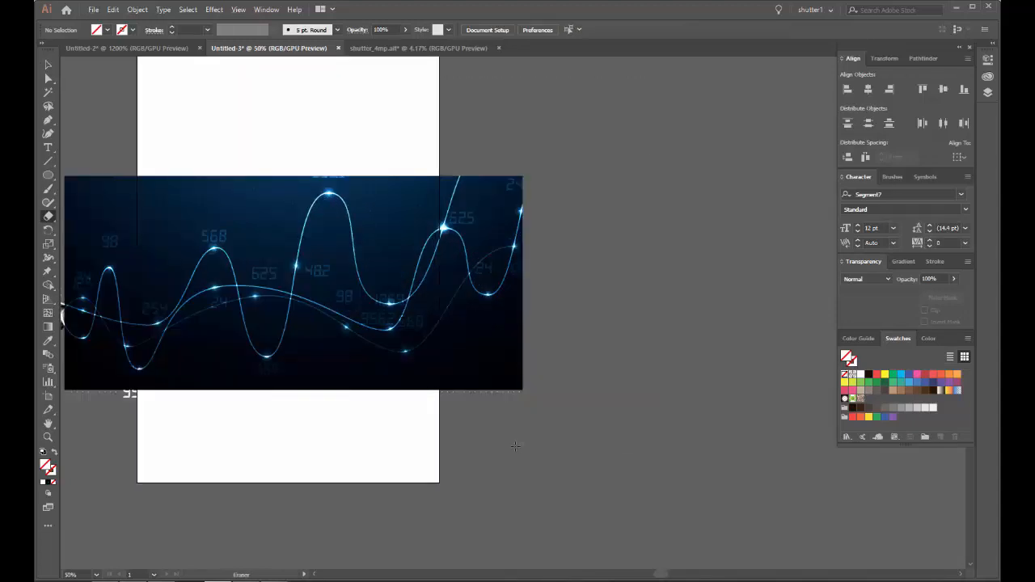
left_click_drag(221, 480, 430, 330)
mouse_move(206, 338)
left_mouse_down()
mouse_move(544, 314)
mouse_move(760, 261)
mouse_move(764, 237)
left_mouse_up()
left_click_drag(350, 223, 489, 329)
mouse_move(217, 78)
left_mouse_down()
mouse_move(339, 268)
mouse_move(393, 397)
mouse_move(414, 400)
left_mouse_up()
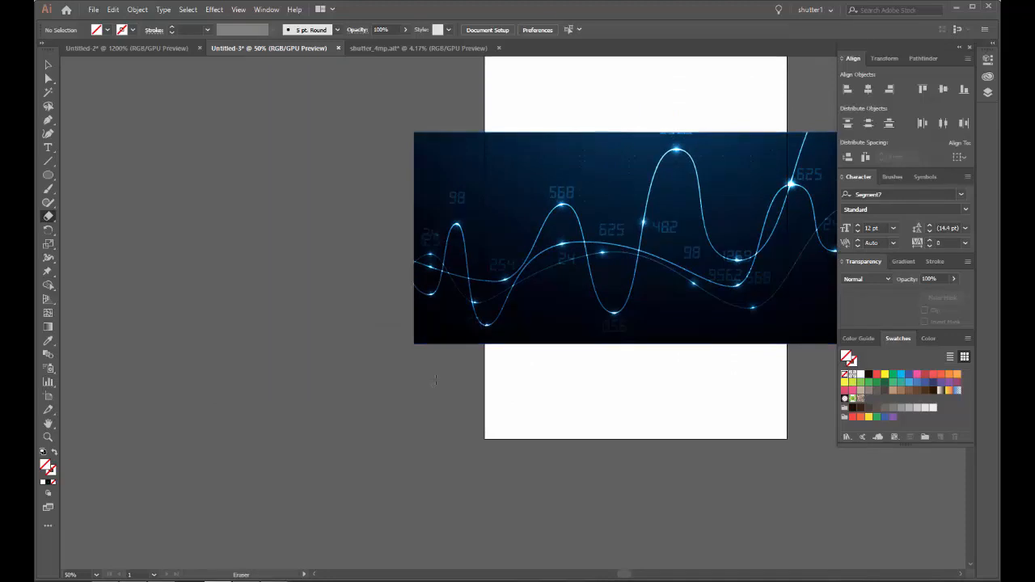
left_click_drag(570, 369, 412, 349)
Step: Select the whole wave chart artwork and scale it down until it fits well inside the artboard
key("v")
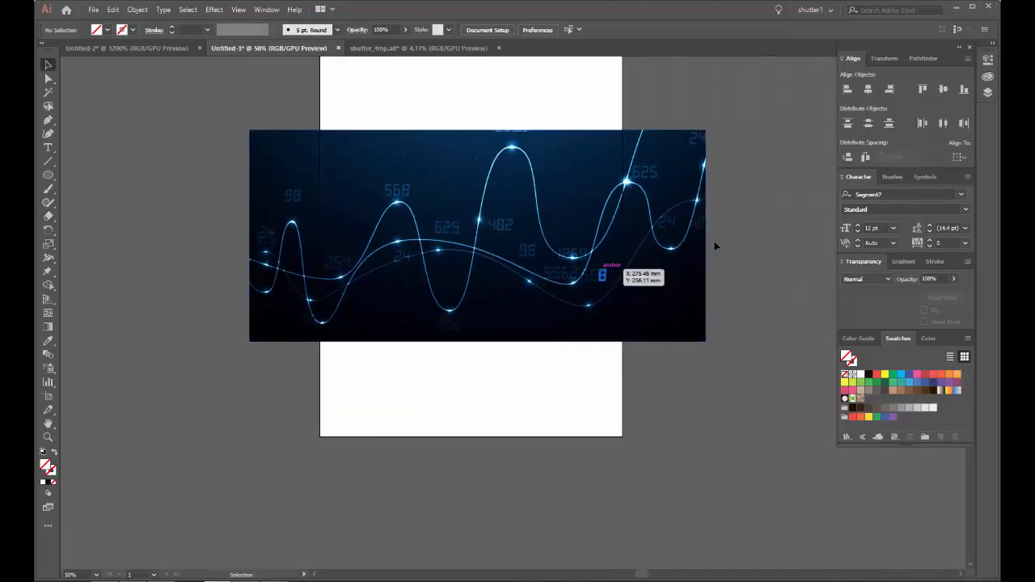
key("ctrl+minus")
key("ctrl+minus")
left_click(469, 284)
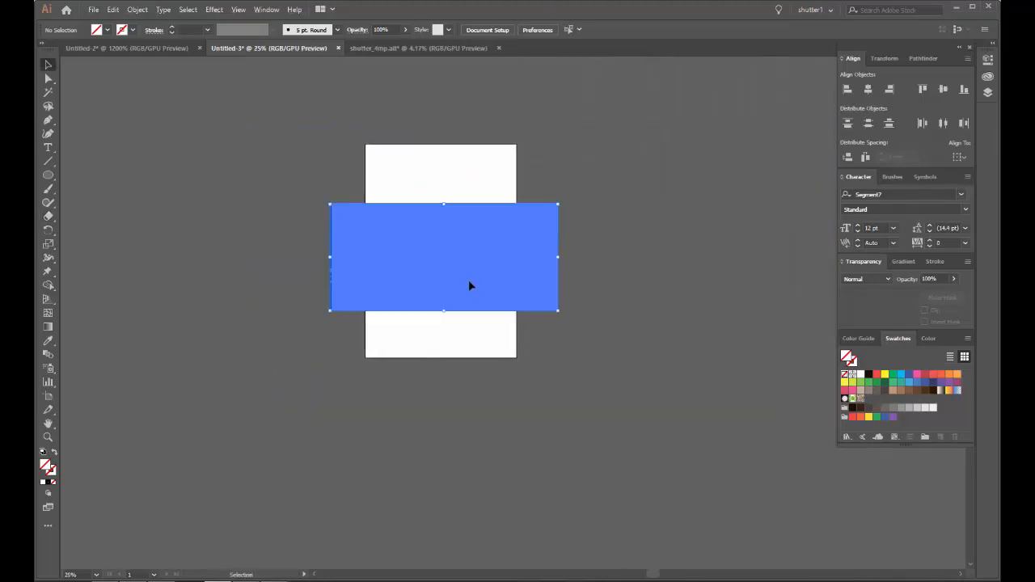
key("ctrl+plus")
left_click_drag(434, 183, 435, 232)
left_click(466, 226)
scroll(449, 265, "up", 4)
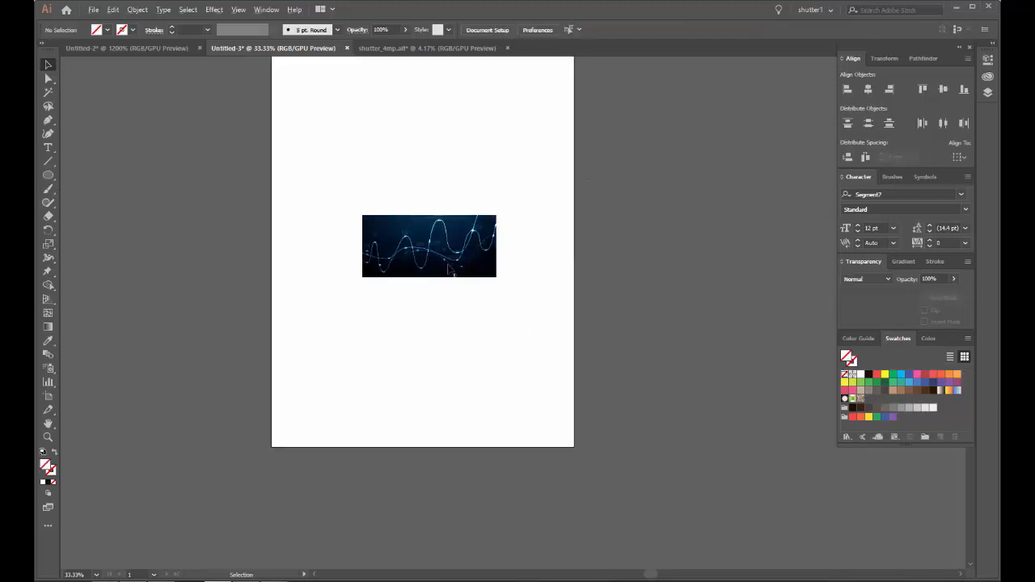
left_click_drag(471, 123, 466, 205)
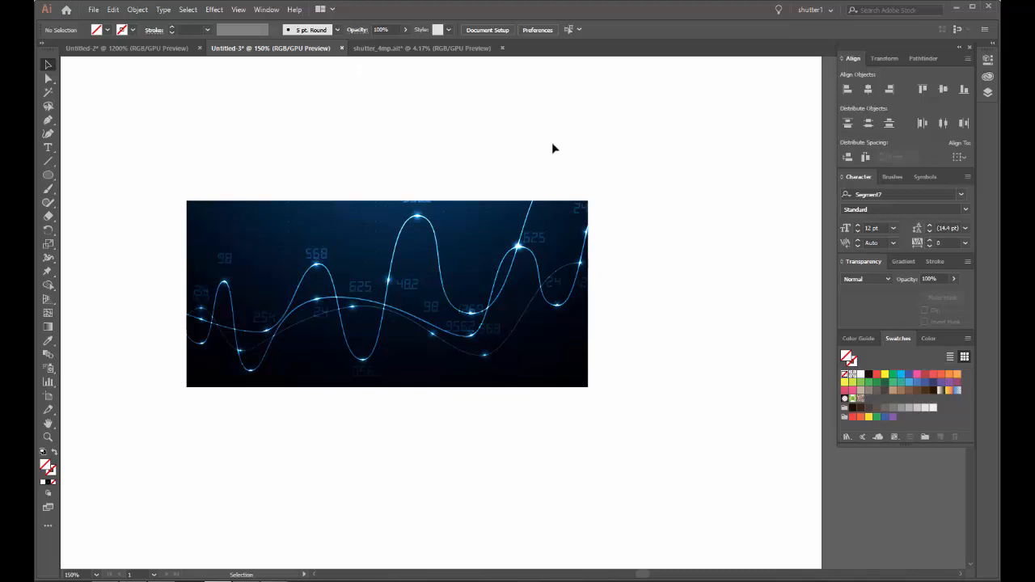
Step: Undo the downscaling of the artwork and clear the selection
scroll(560, 167, "down", 3)
key("ctrl+z")
left_click(605, 90)
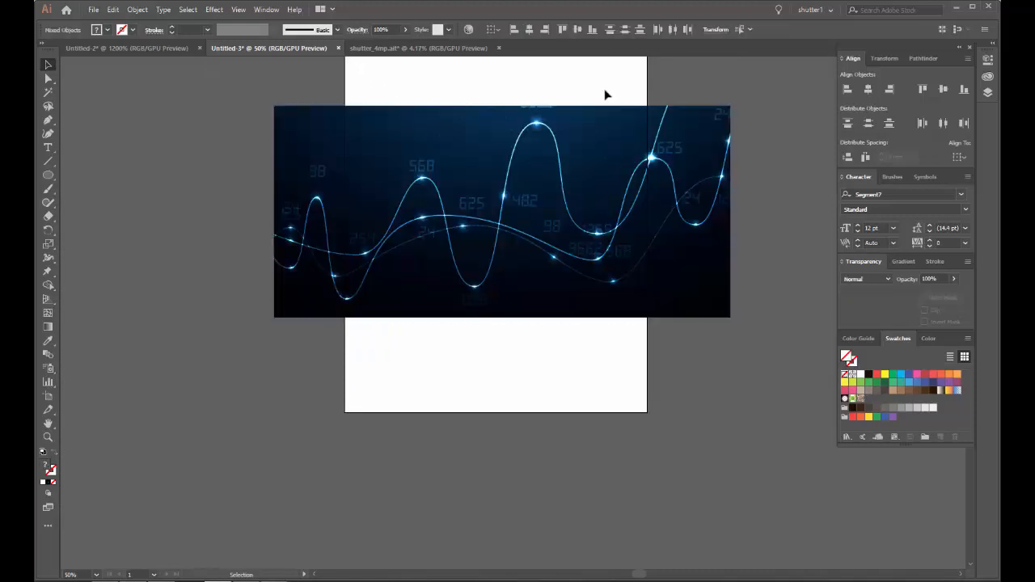
left_click_drag(593, 81, 498, 211)
left_click(93, 11)
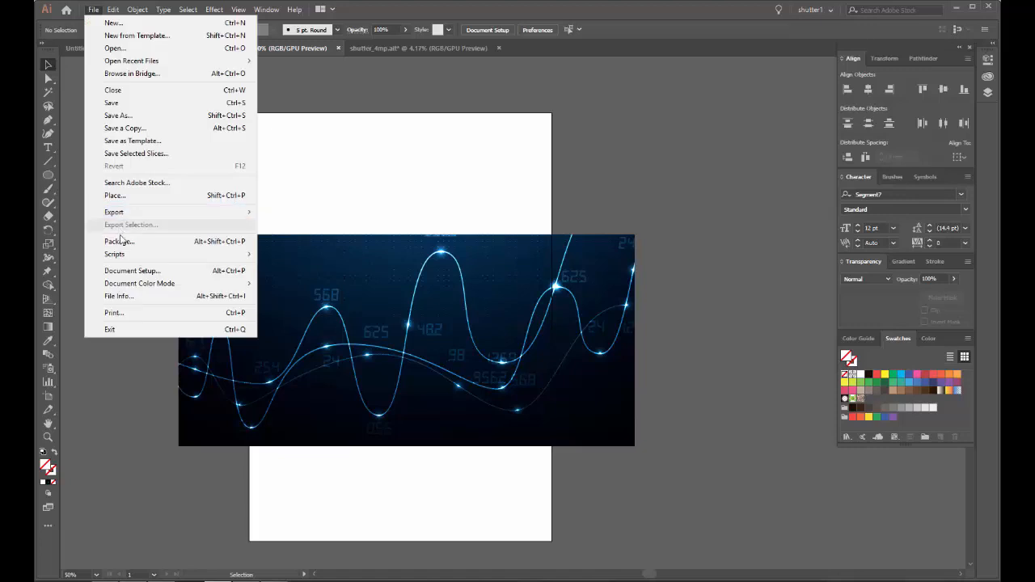
mouse_move(122, 213)
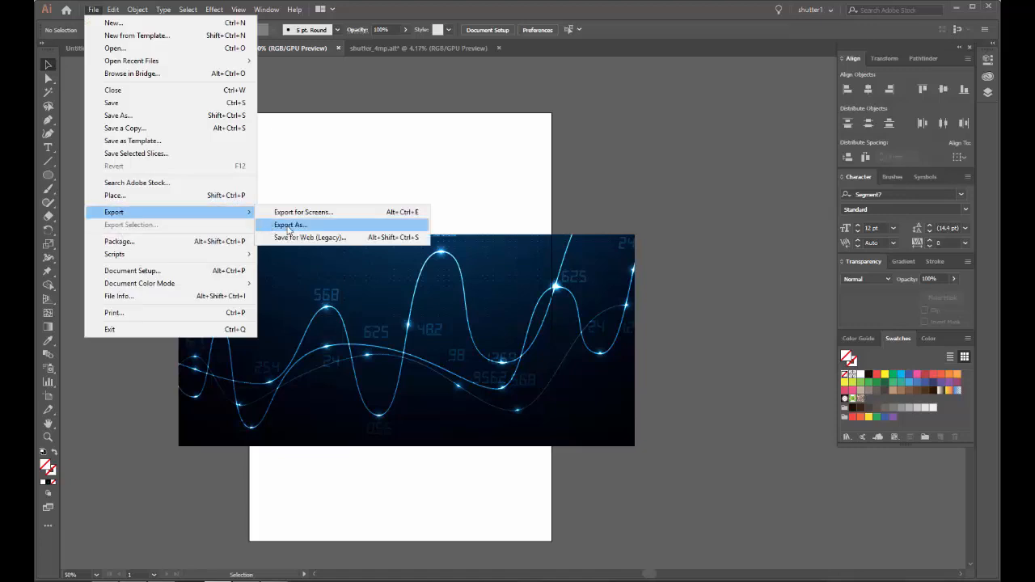
left_click(299, 154)
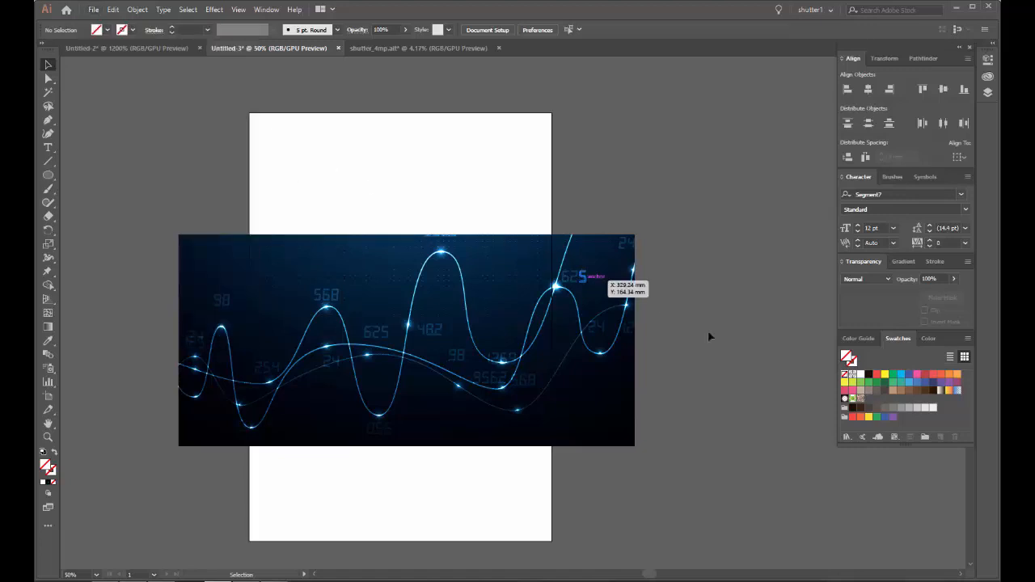